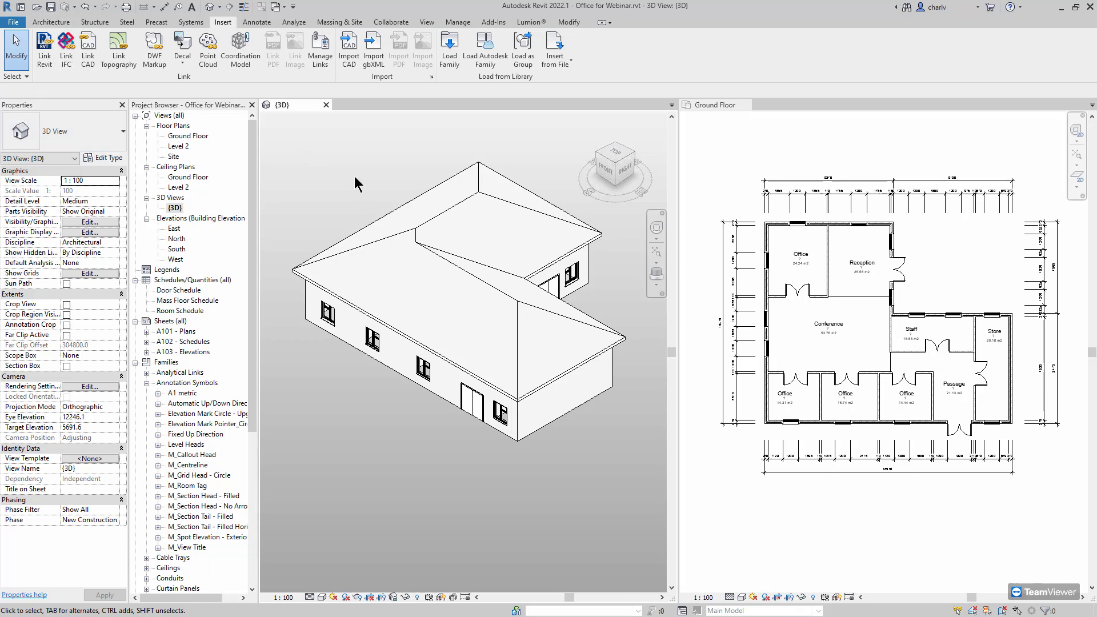
Orbit the office model in the 3D view to look at its back
middle_click_drag(419, 225, 523, 375, "shift")
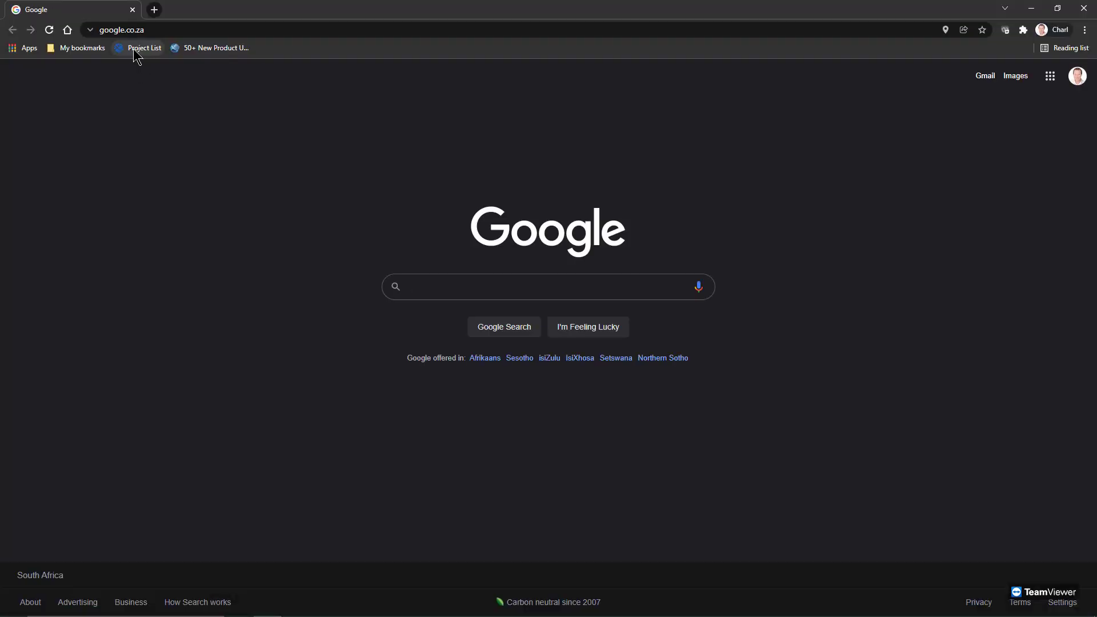
Go to the ACC Project List and sign in with the account e-mail and saved password
left_click(138, 48)
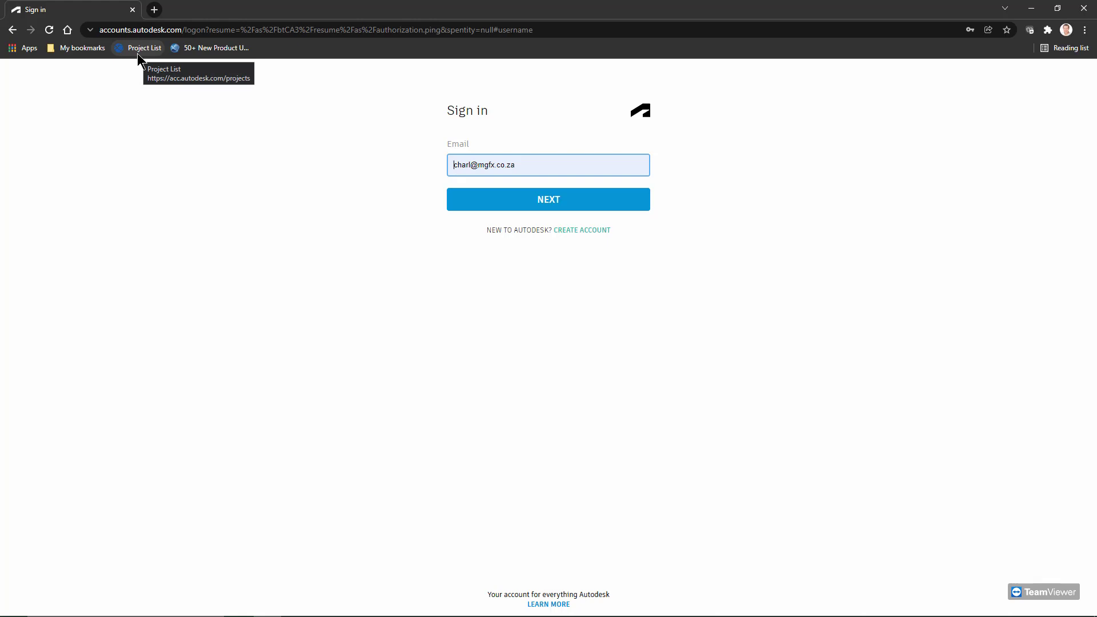
left_click(522, 207)
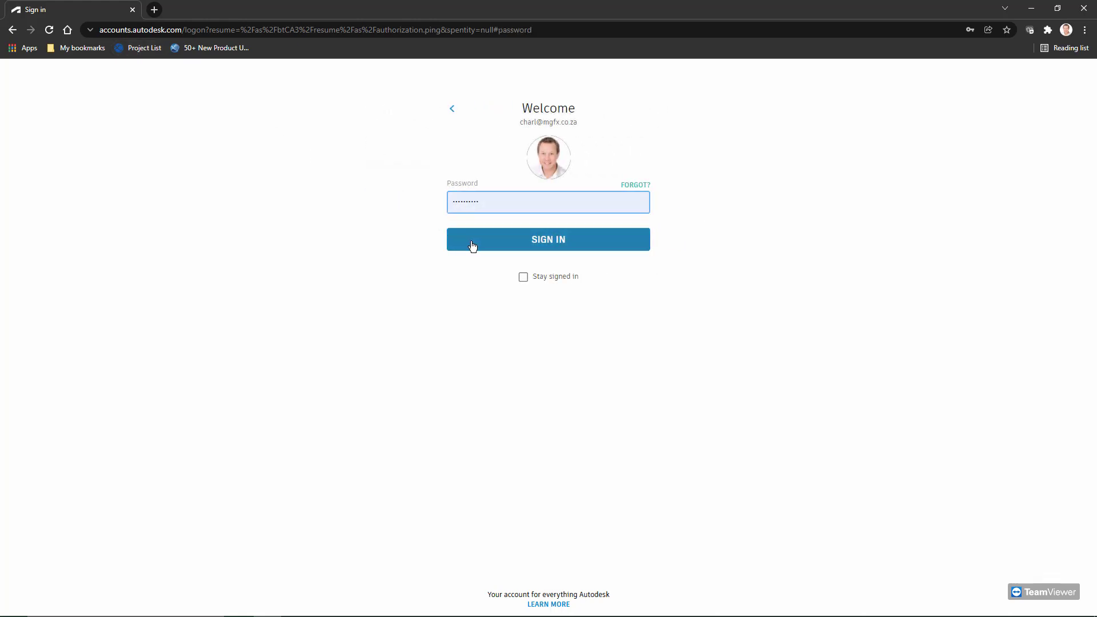
left_click(472, 244)
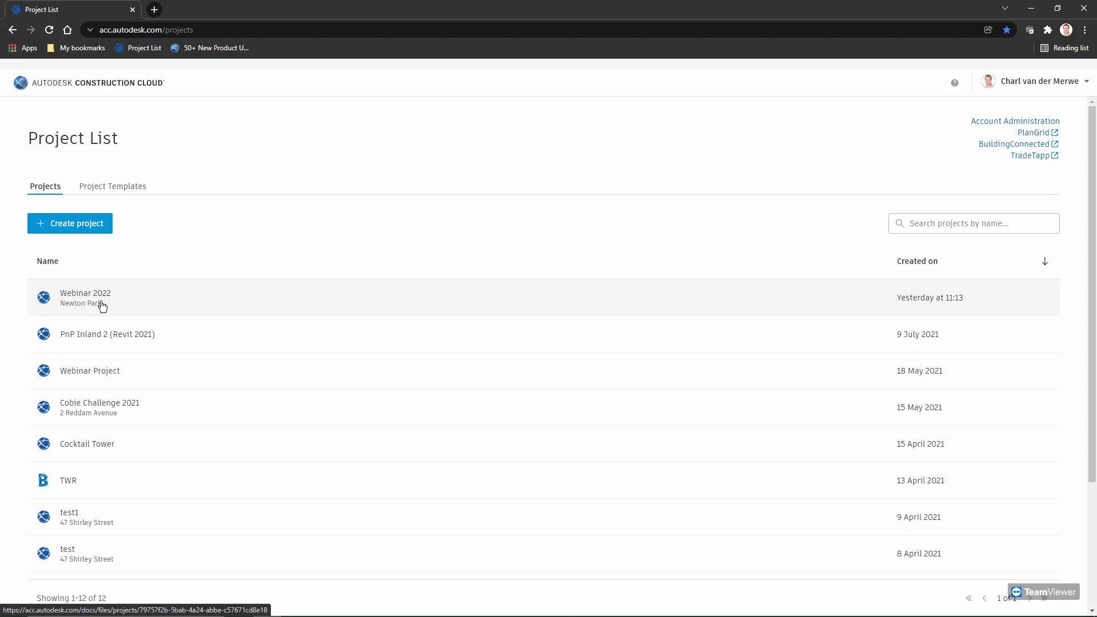
Start a new project 'Office for Webinar', number 002, account Micrographics Cloud, type Office
left_click(88, 229)
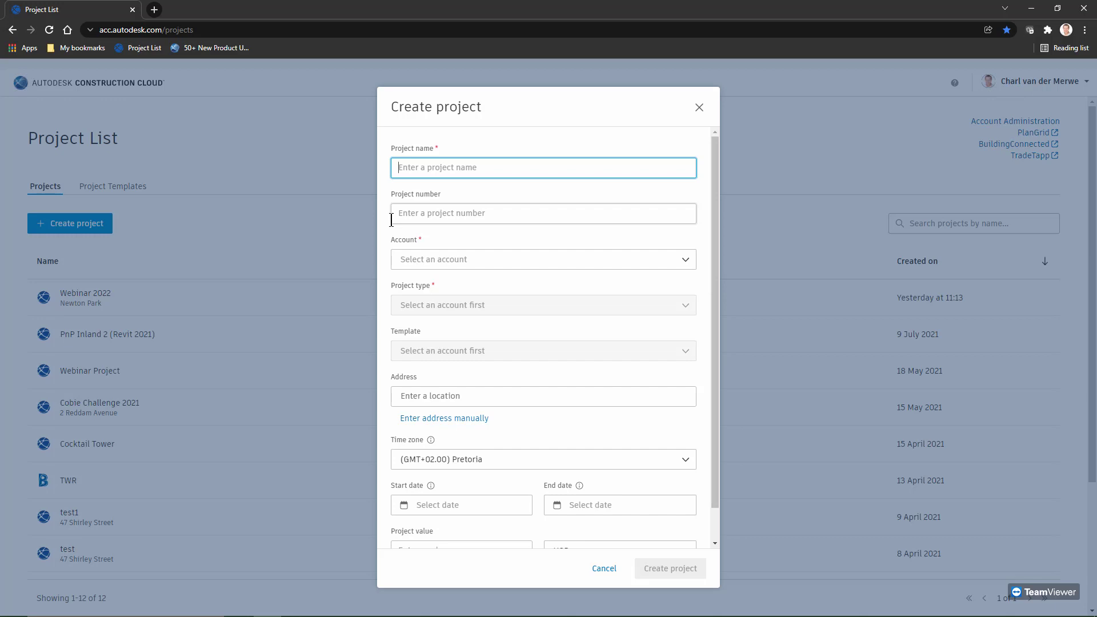
type("WE")
key("BackSpace")
key("BackSpace")
type("Office for Webinar")
left_click(421, 217)
type("002")
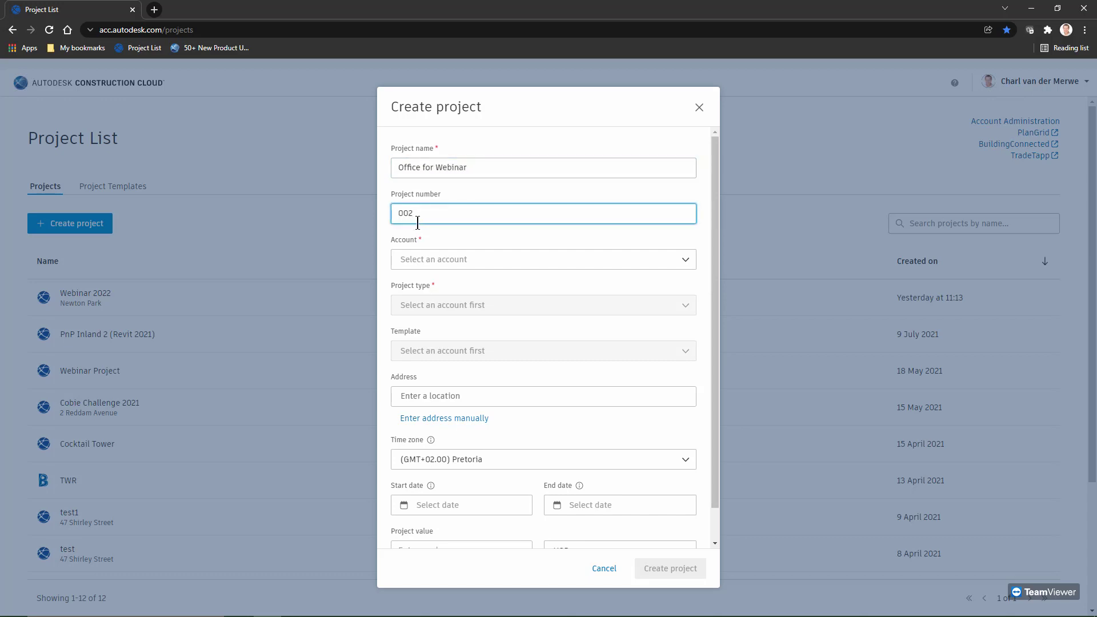
left_click(443, 261)
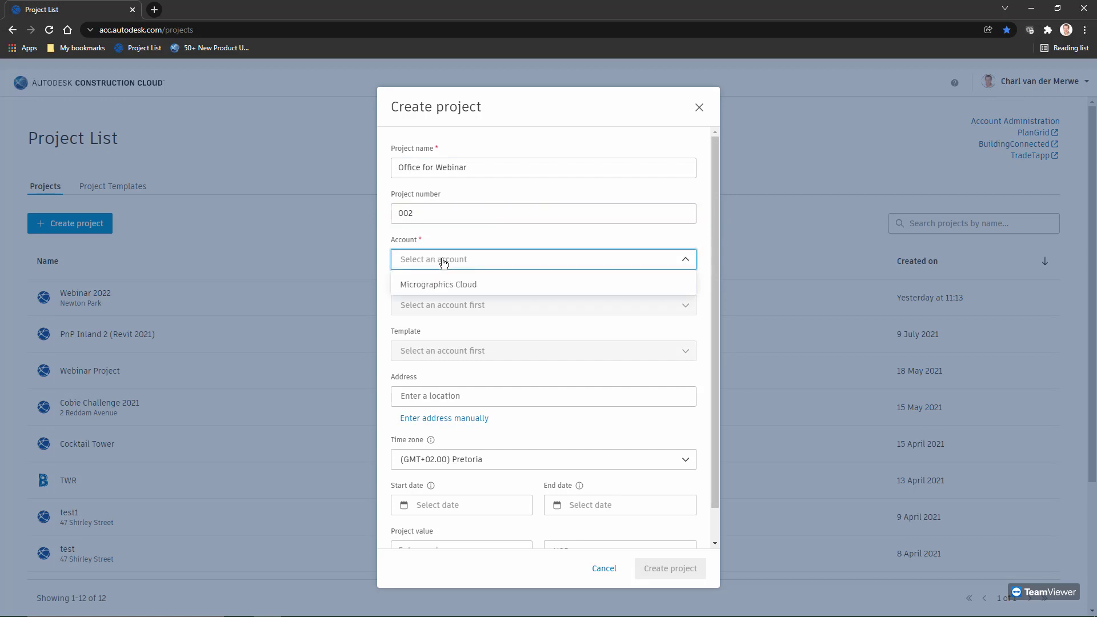
left_click(446, 288)
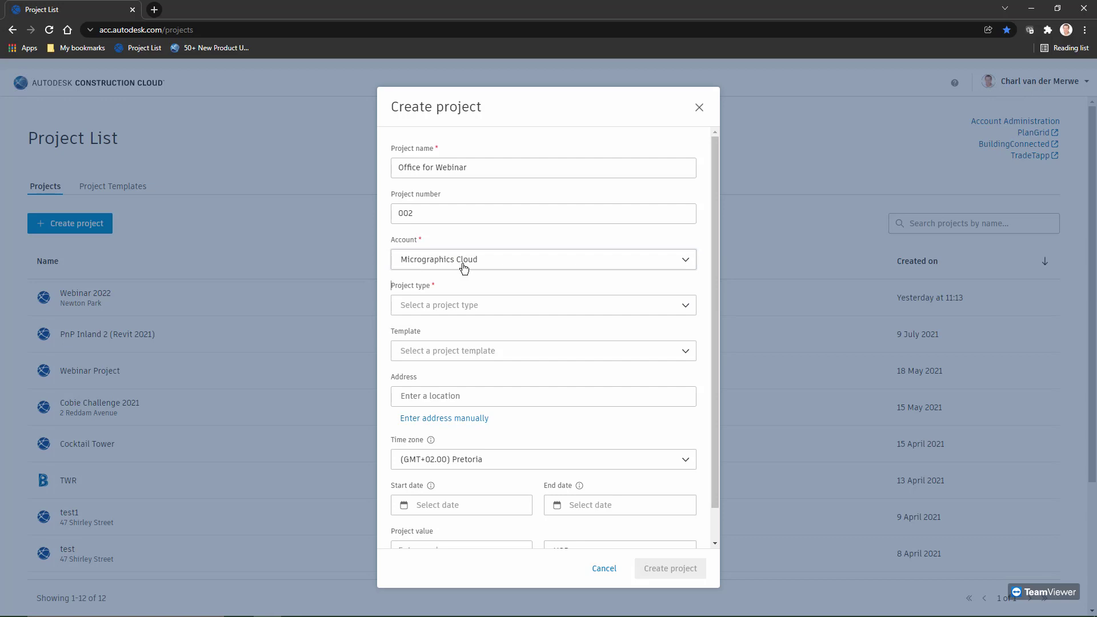
left_click(457, 307)
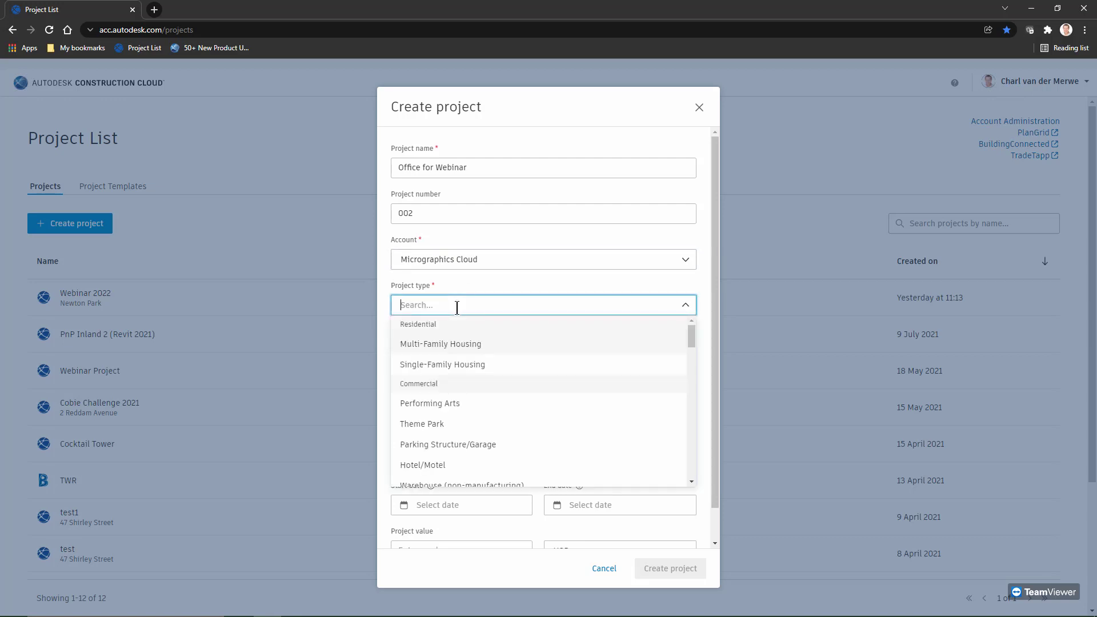
scroll(445, 400, "down", 3)
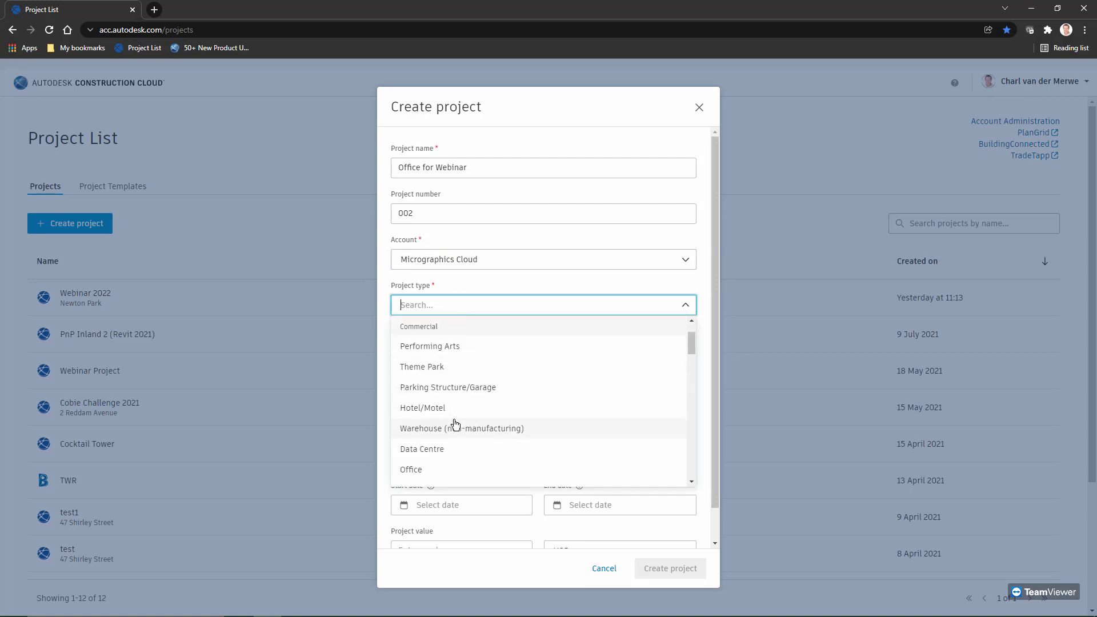
left_click(426, 415)
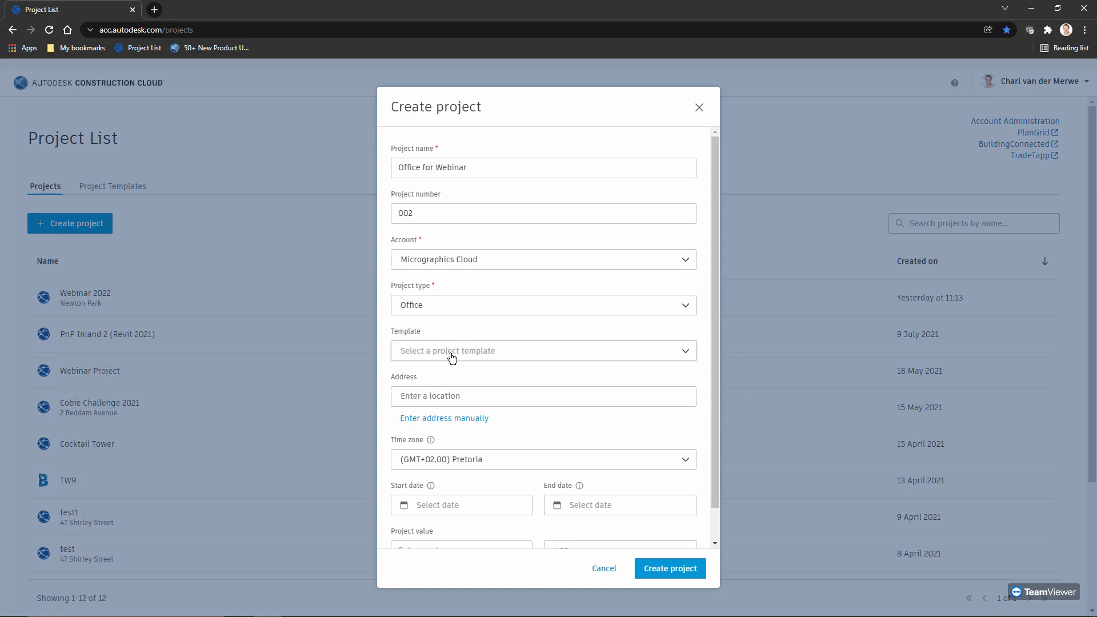
Search for the address 'Newton Park', then abandon the unmatched search
left_click(455, 396)
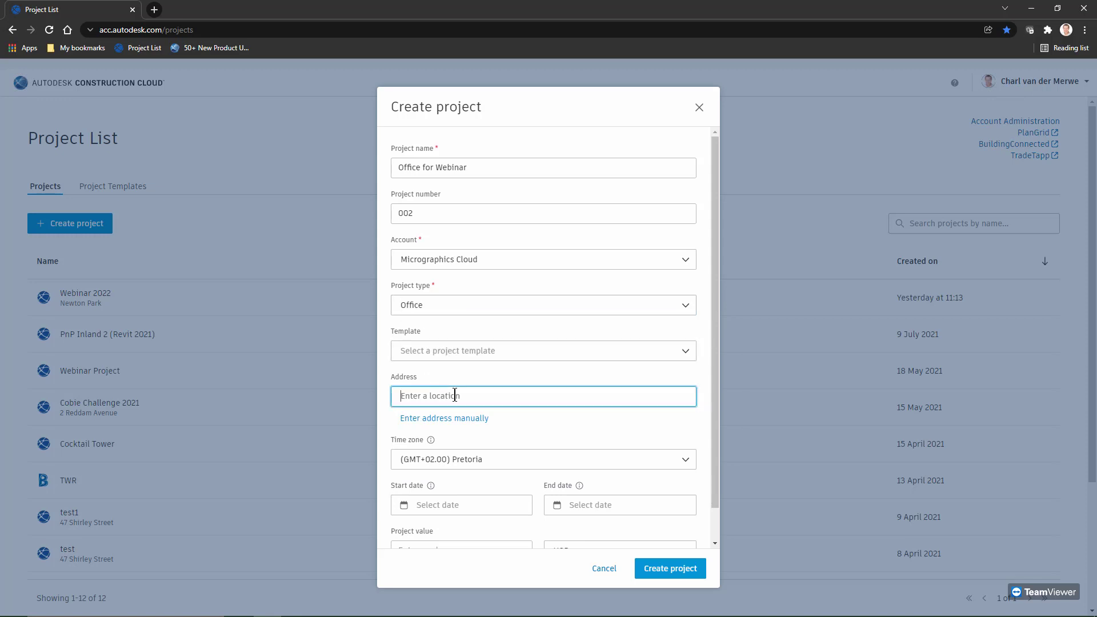
type("Newto")
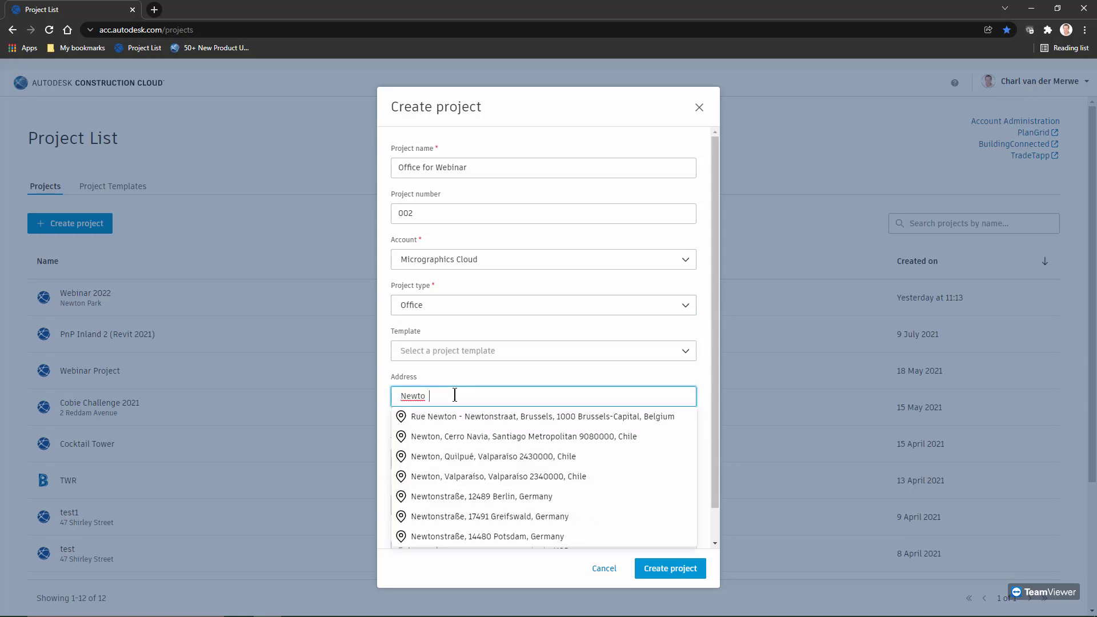
type("n")
key("BackSpace")
key("BackSpace")
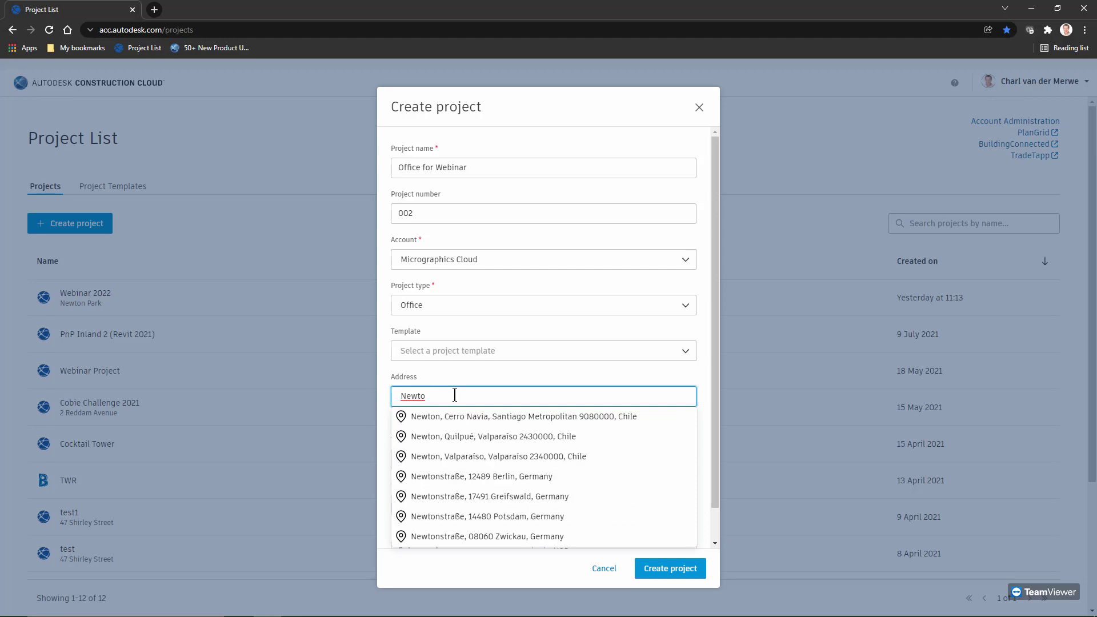
type("n Park")
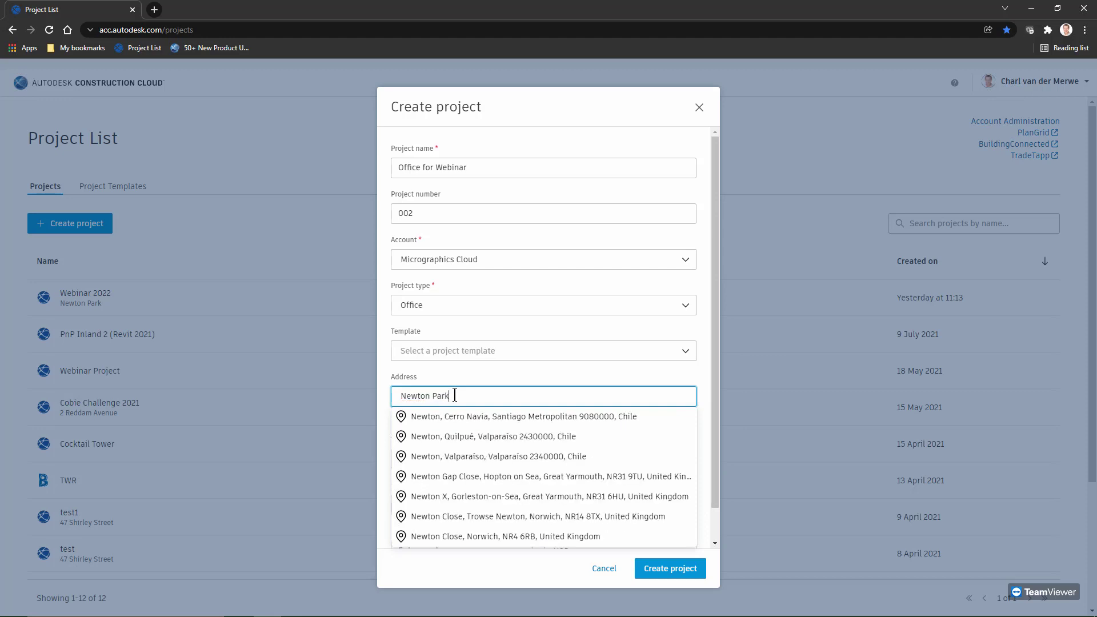
left_click(481, 376)
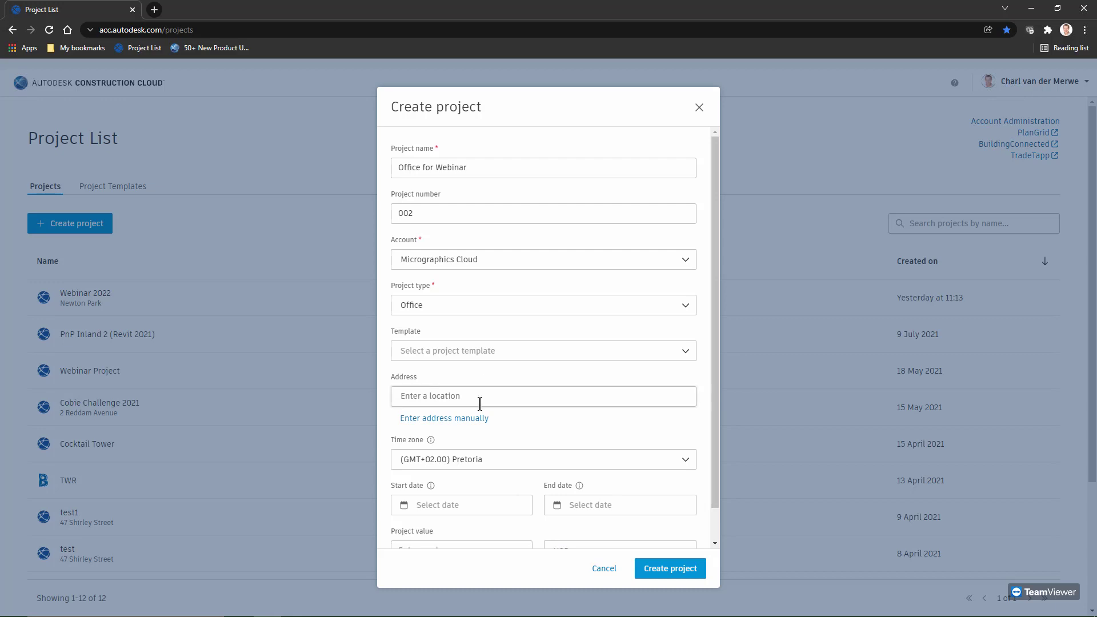
Enter the address manually: Newton Park, city PE, country South Africa
left_click(464, 419)
left_click(455, 443)
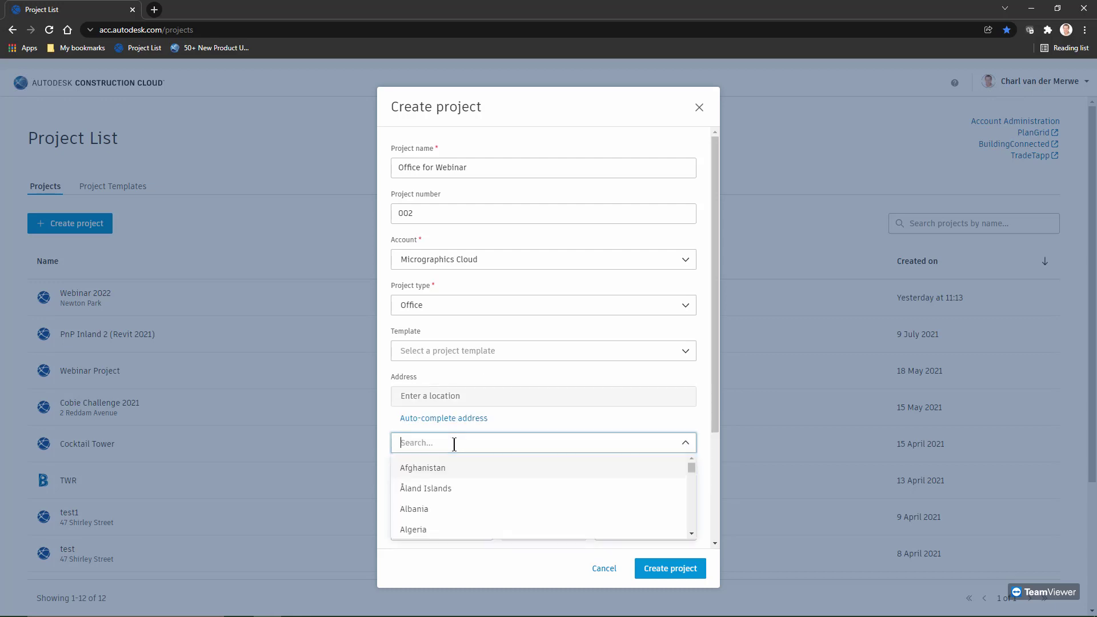
type("south")
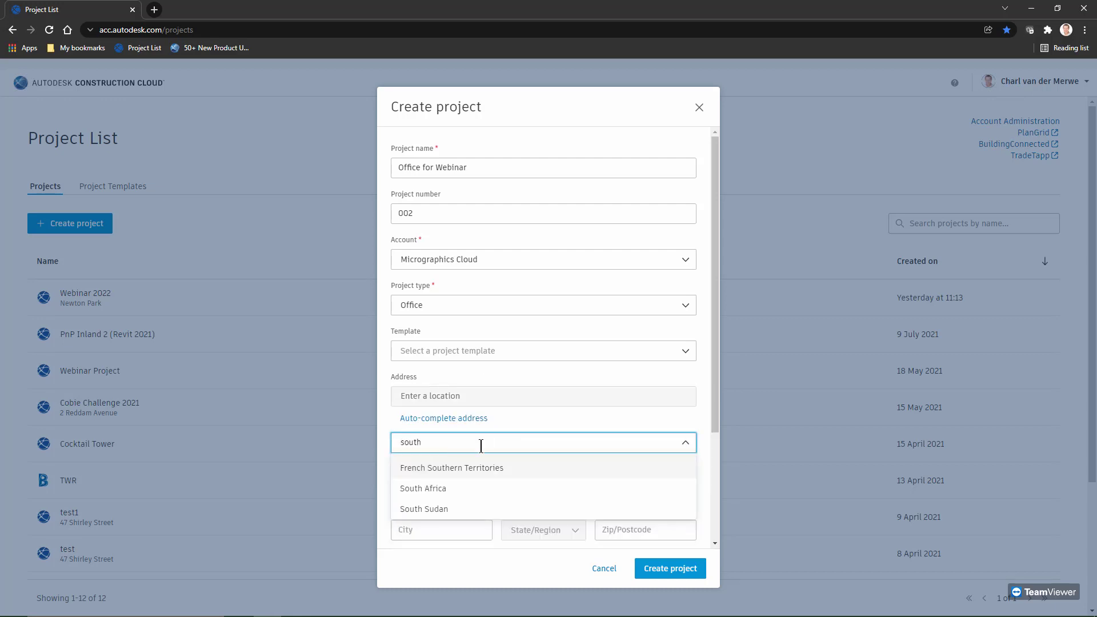
left_click(480, 488)
left_click(472, 473)
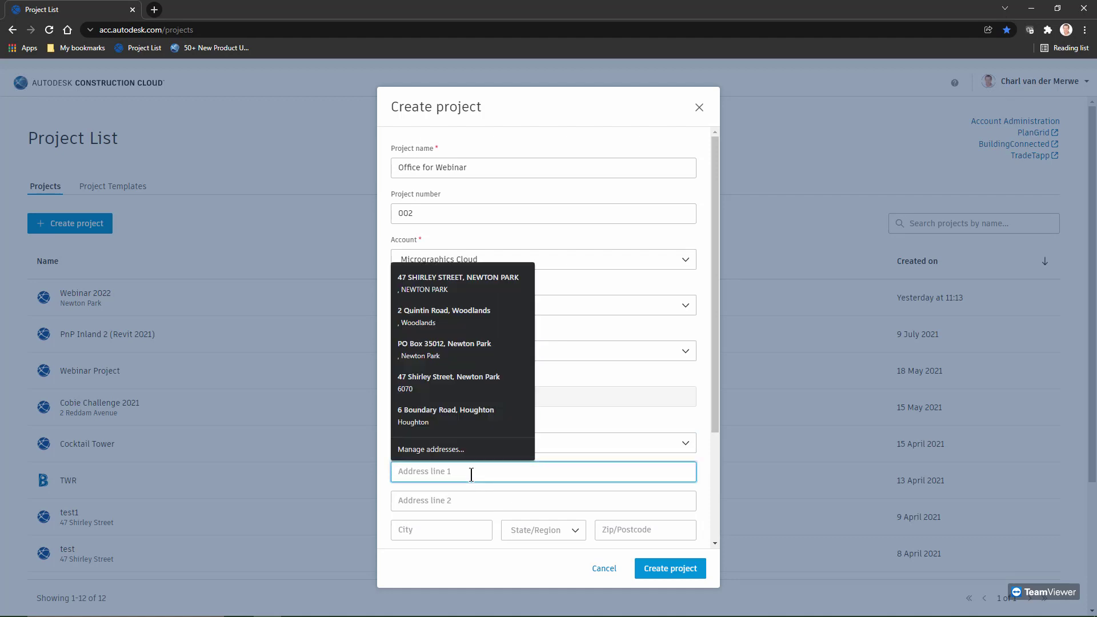
type("Newton Par")
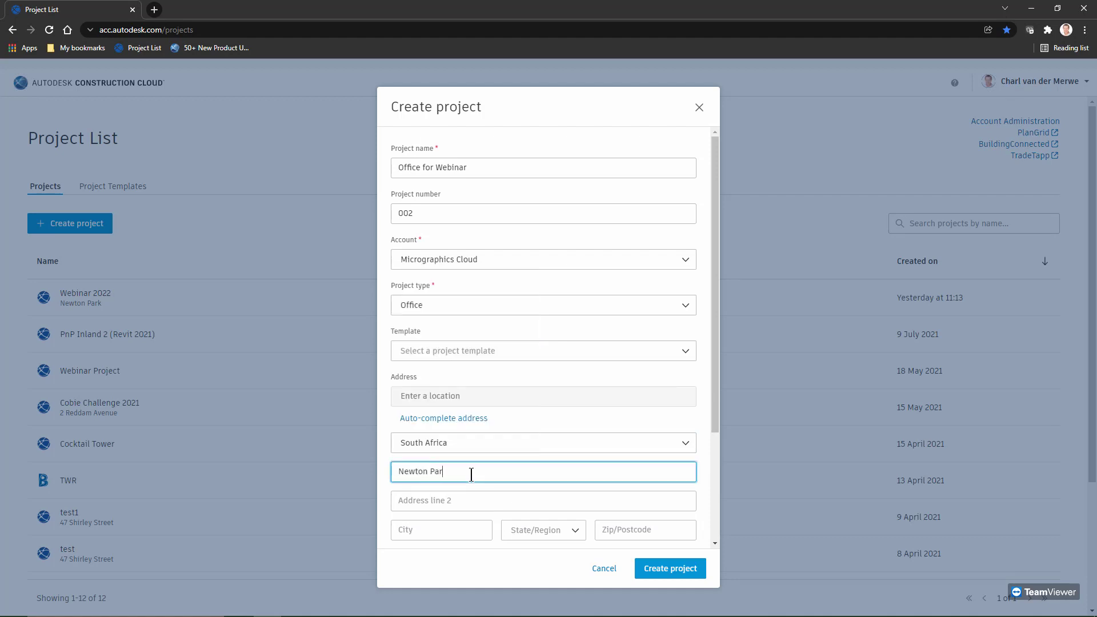
type("k")
left_click(440, 531)
type("PE")
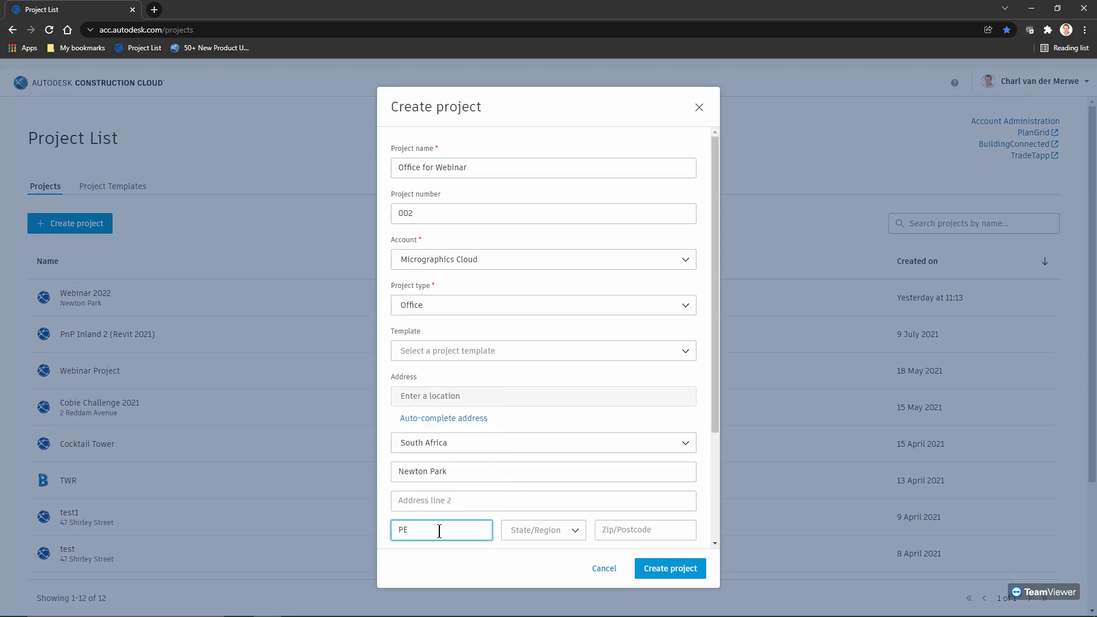
left_click(471, 562)
scroll(620, 486, "down", 3)
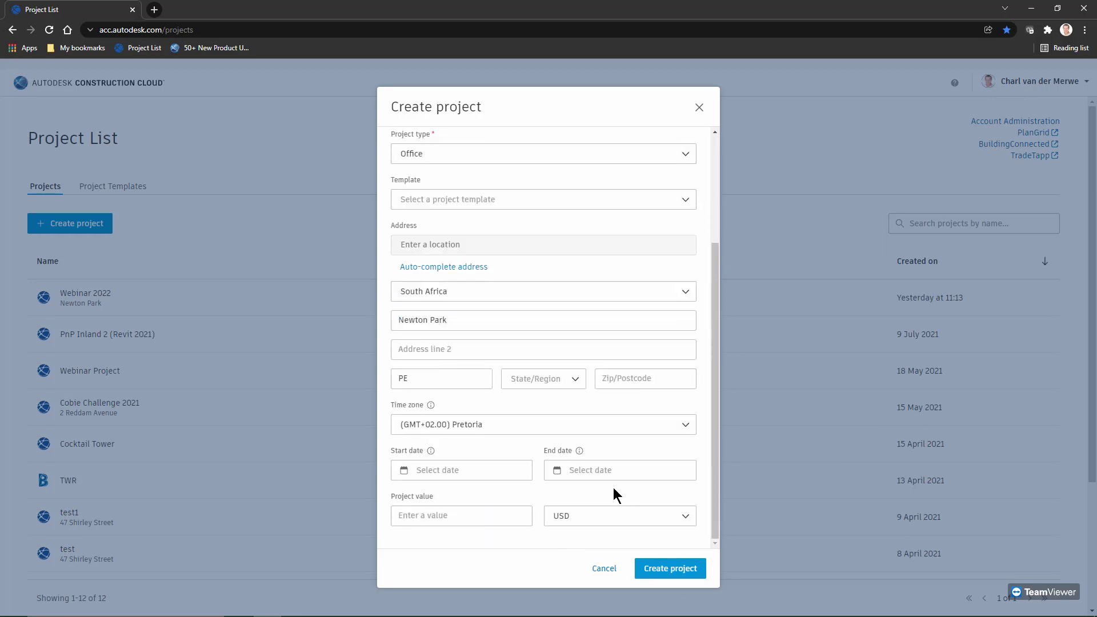
Set the project start date to 21/01/2022 and end date to 30/06/2022
left_click(472, 477)
left_click(524, 359)
left_click(602, 469)
left_click(654, 410)
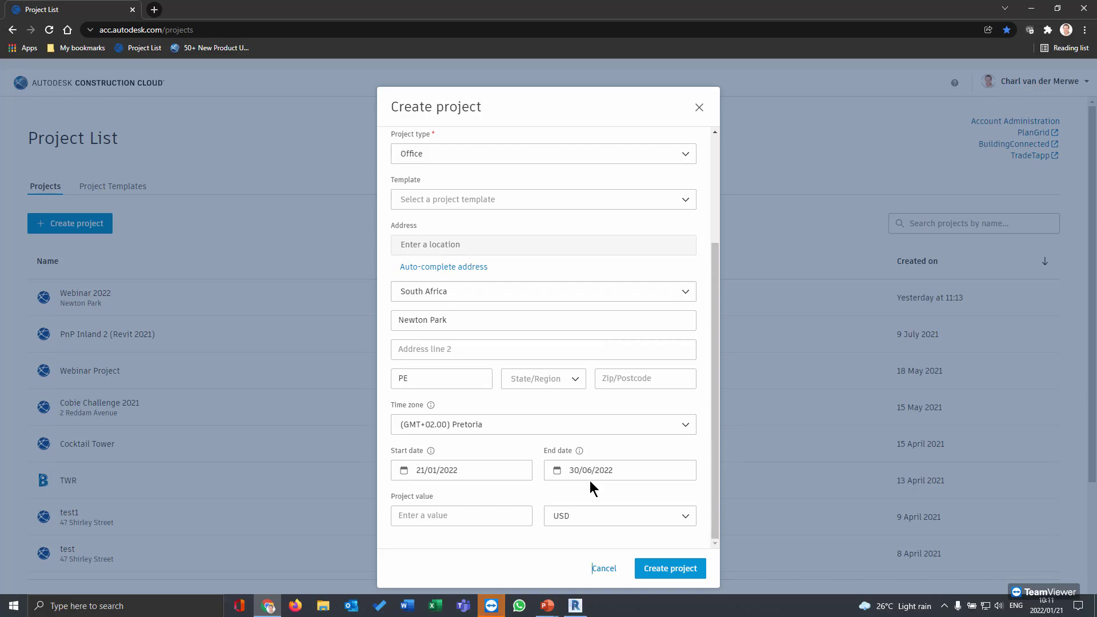
Set the project value to 500000 with ZAR as the currency
left_click(455, 509)
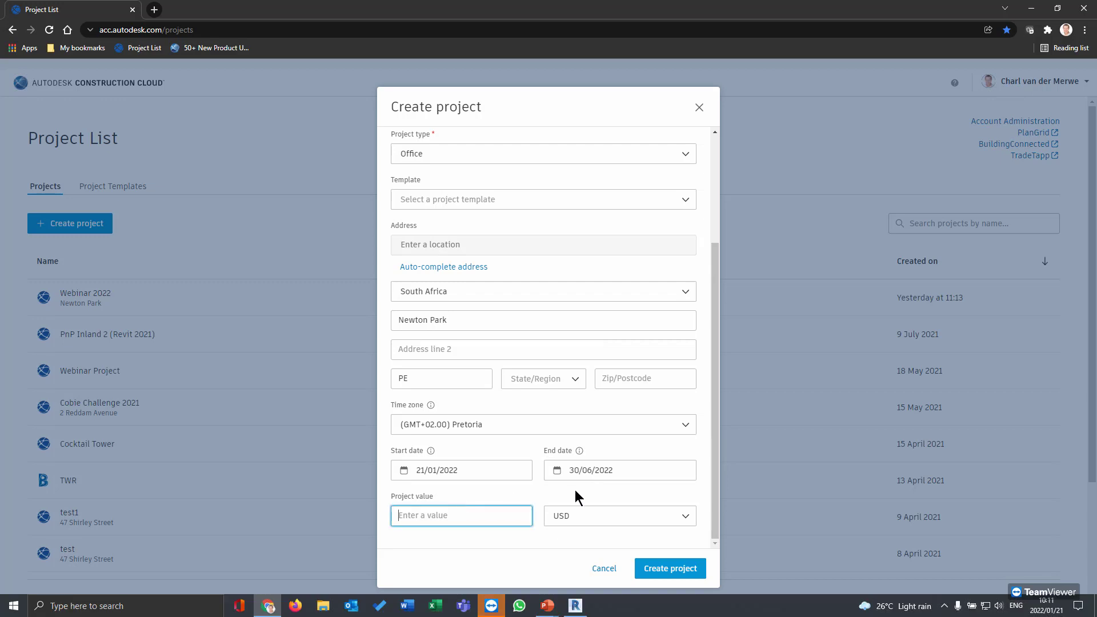
left_click(596, 517)
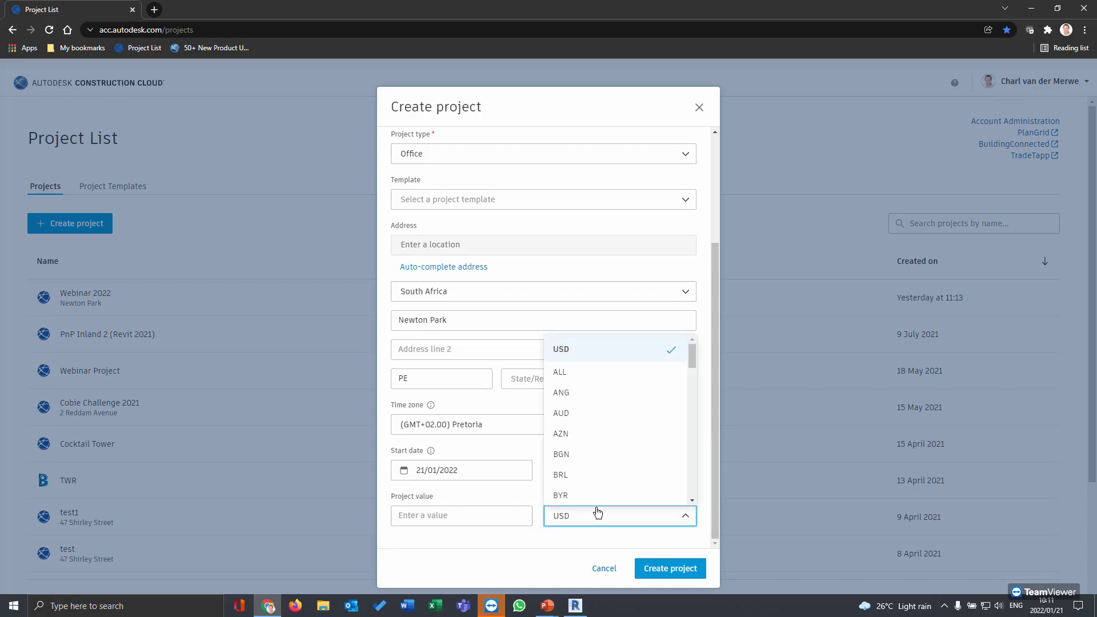
scroll(605, 463, "down", 20)
left_click(594, 496)
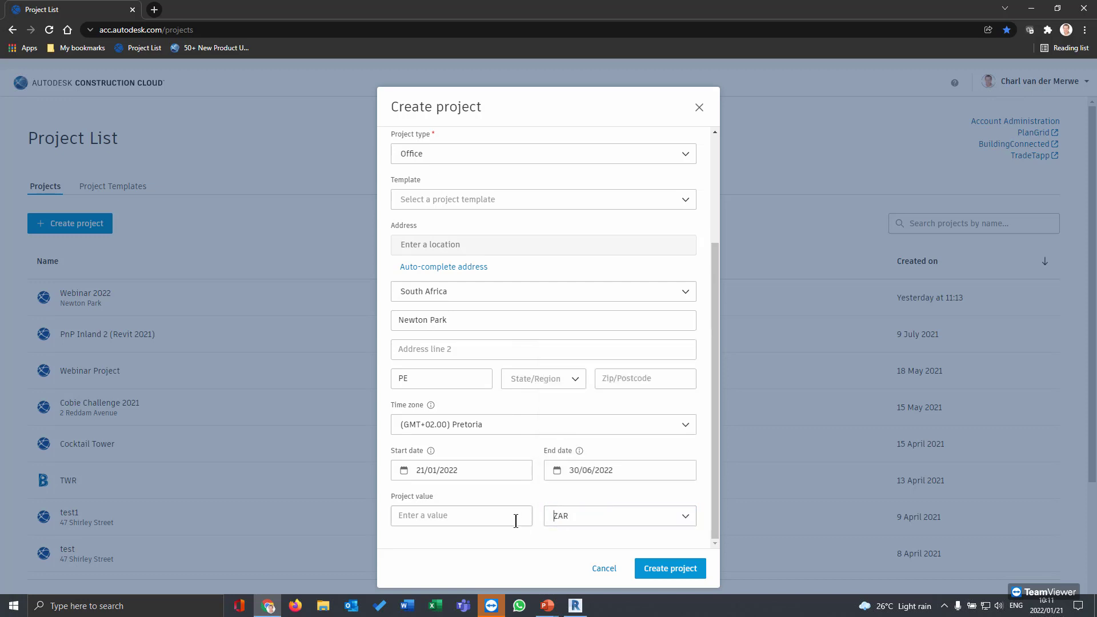
left_click(513, 518)
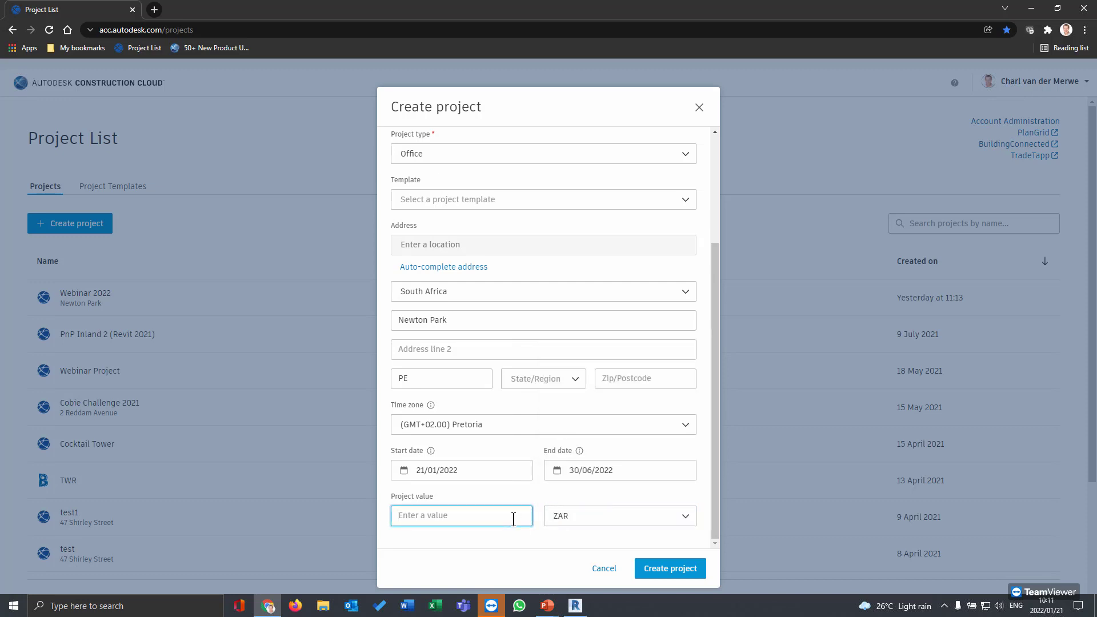
type("500000")
scroll(543, 380, "up", 3)
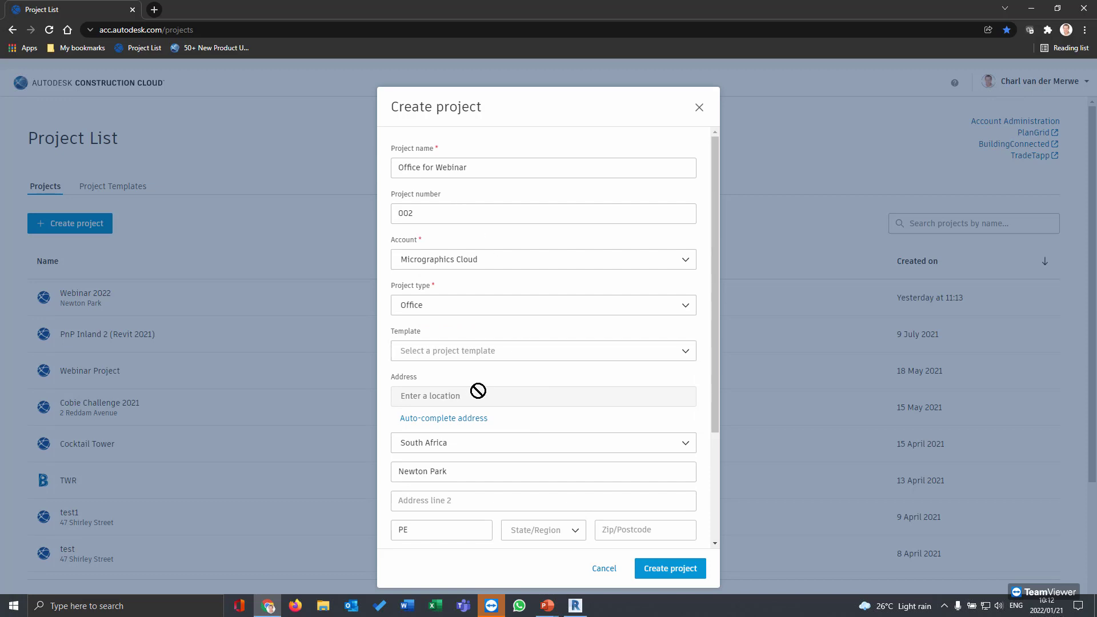
scroll(480, 389, "down", 3)
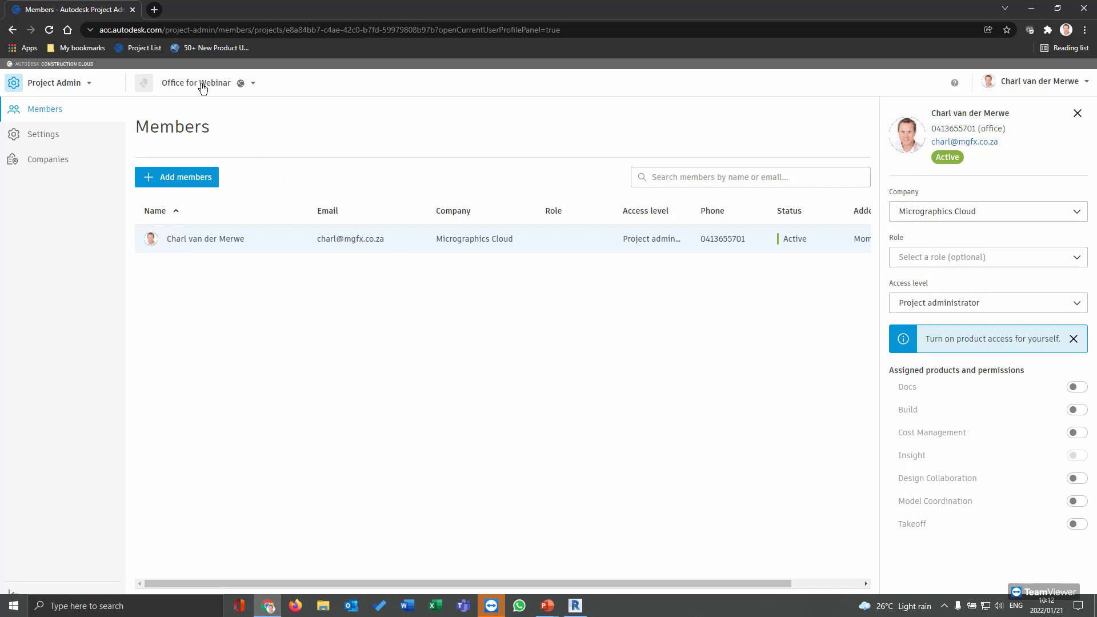
Open and close the project switcher, then open Add members for Office for Webinar
left_click(256, 85)
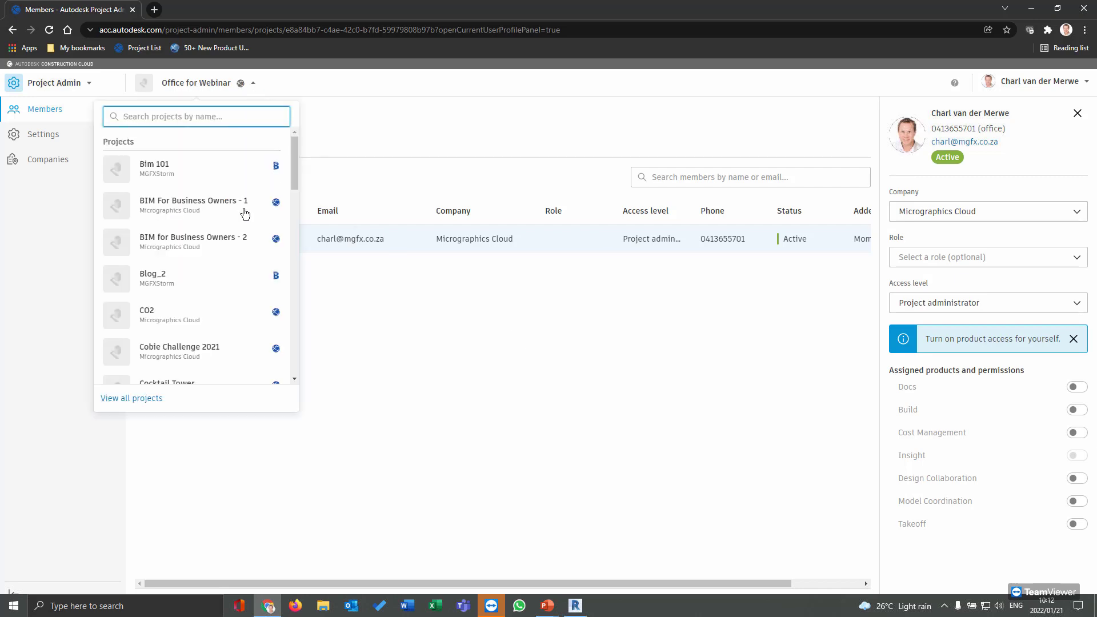
left_click(320, 118)
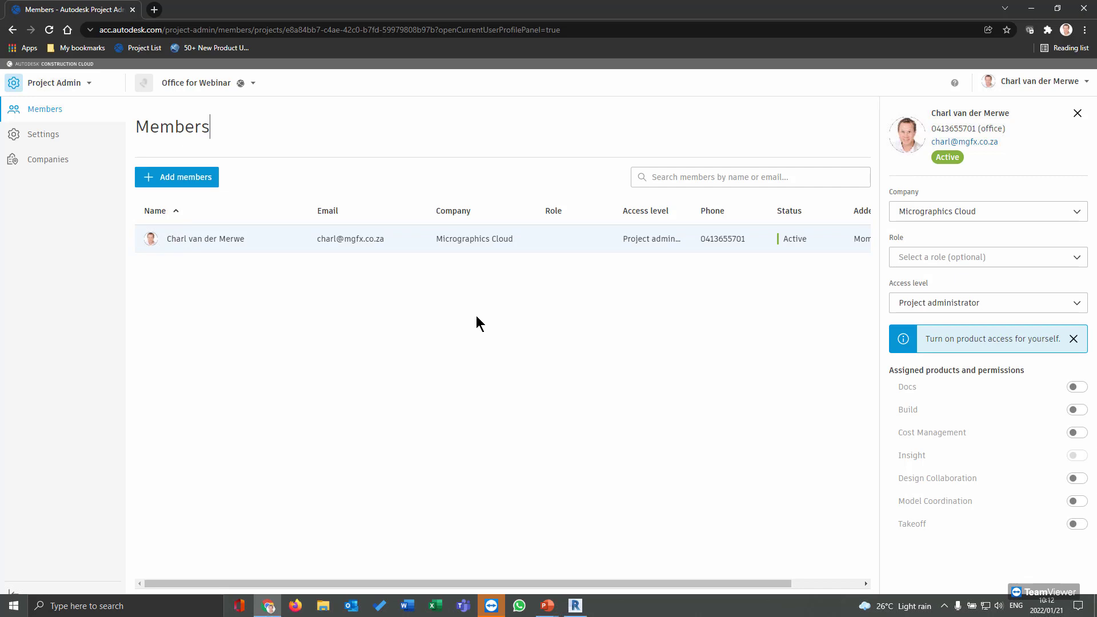
left_click(210, 186)
Enter the new member's e-mail address, picking the matching suggestion
left_click(495, 186)
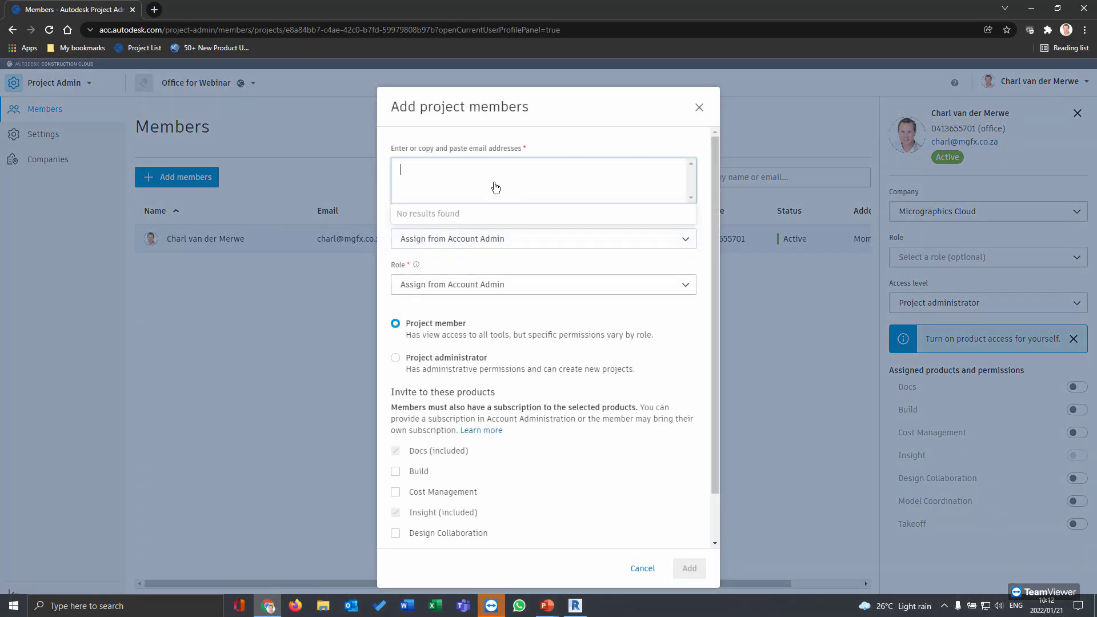
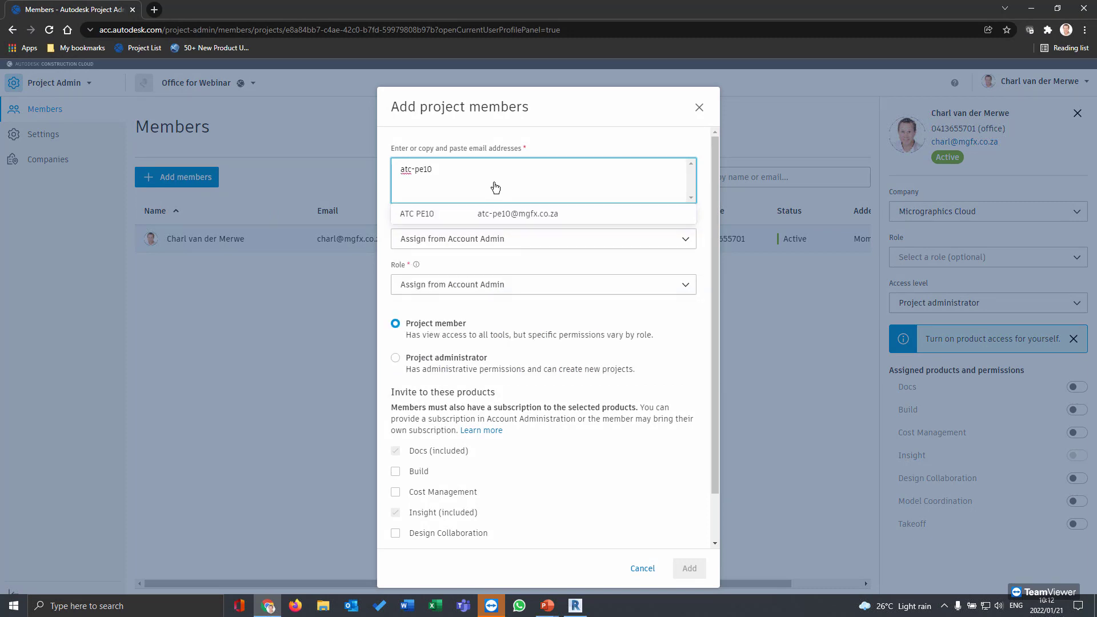
left_click(482, 217)
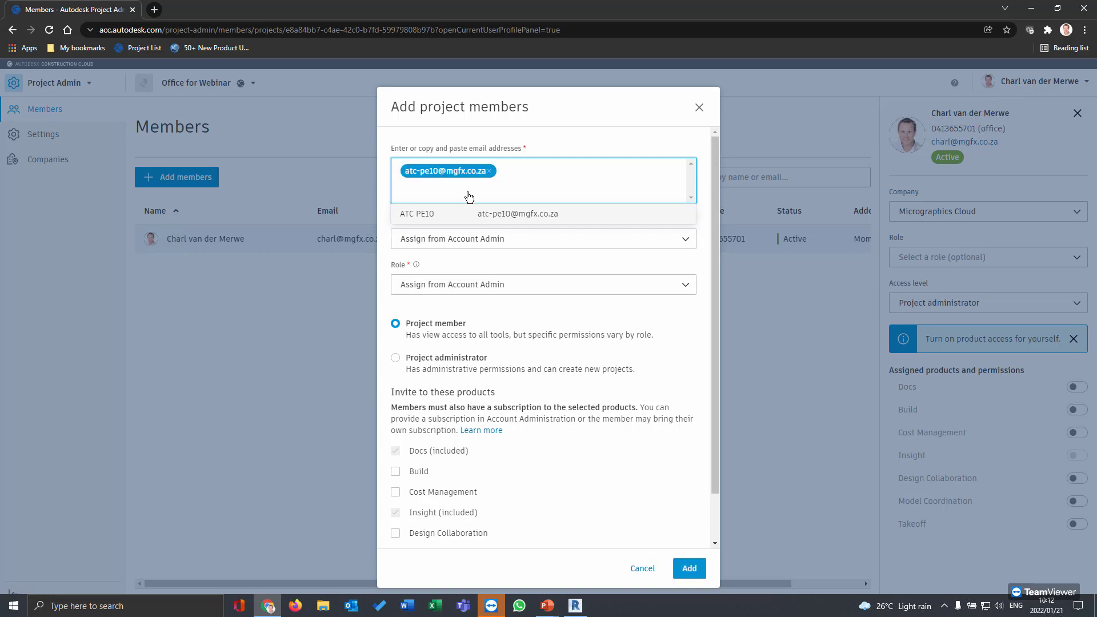
left_click(558, 135)
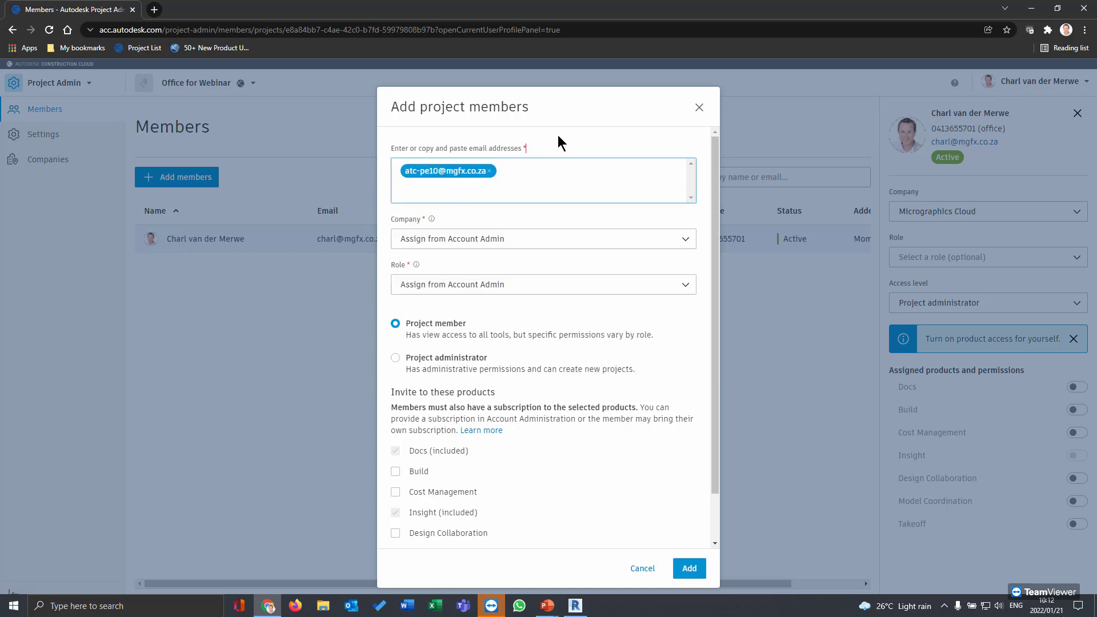
Set the member's company to Micrographics Cloud and role to Architect
left_click(452, 240)
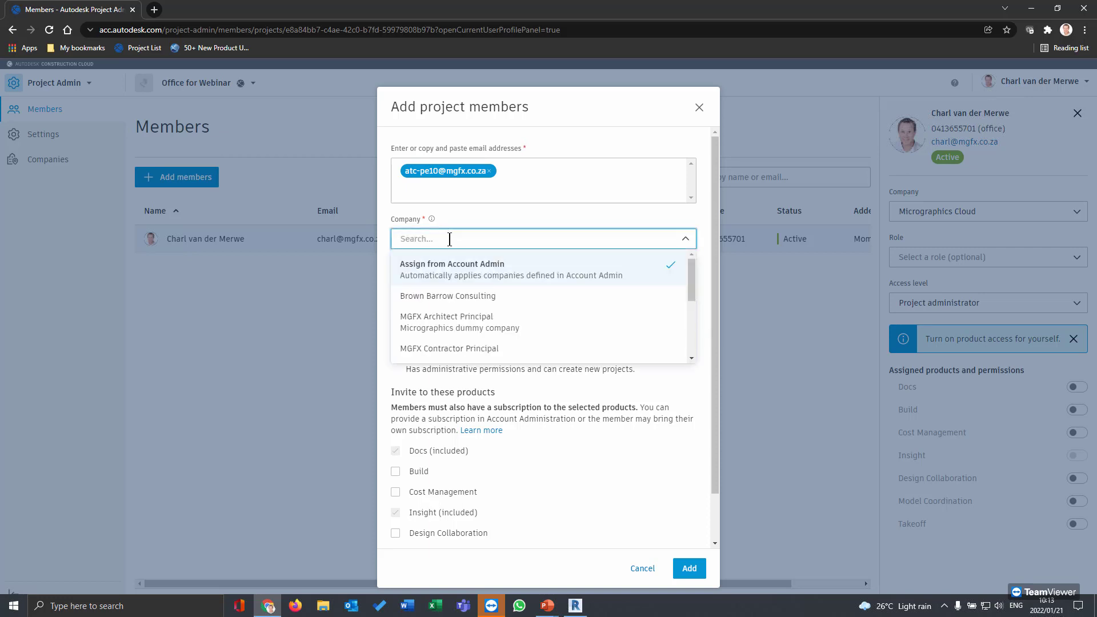
scroll(436, 327, "down", 5)
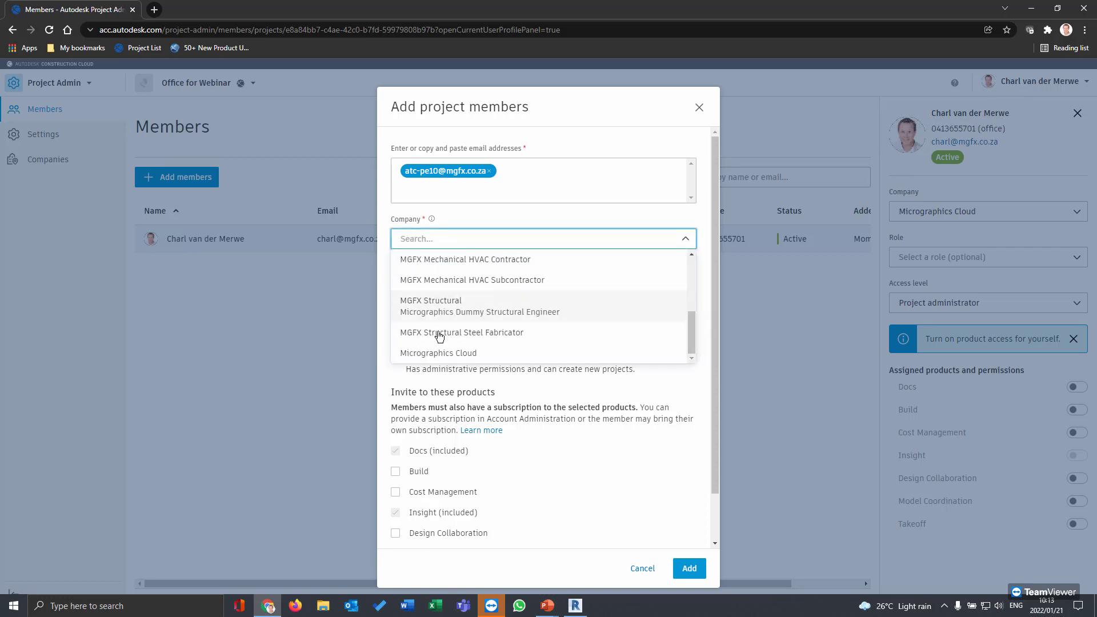
scroll(439, 336, "down", 1)
left_click(442, 299)
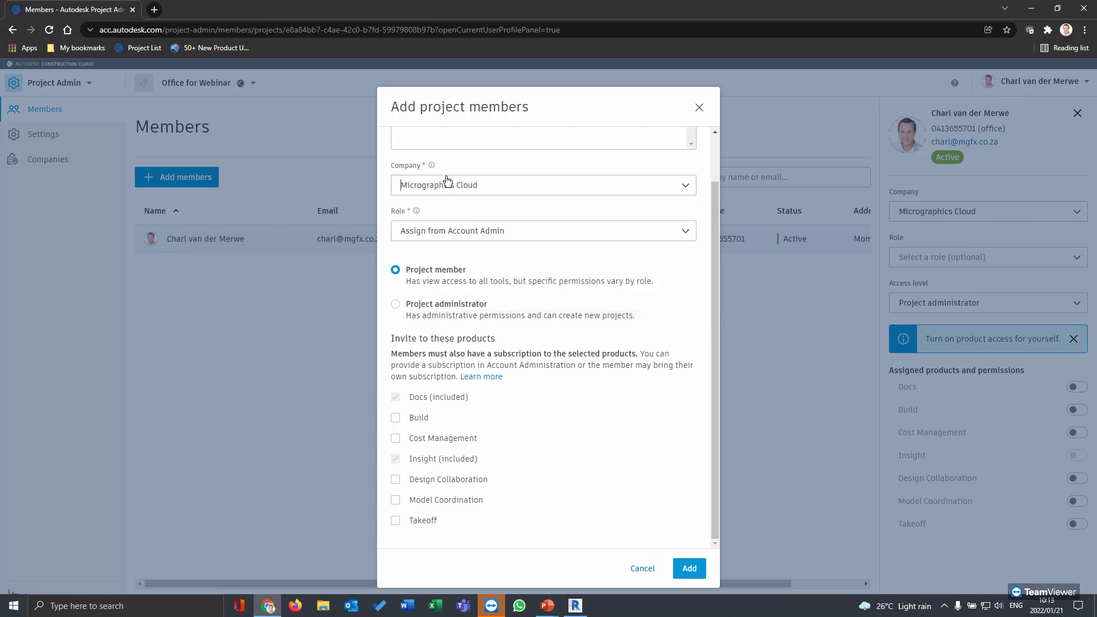
scroll(454, 235, "up", 1)
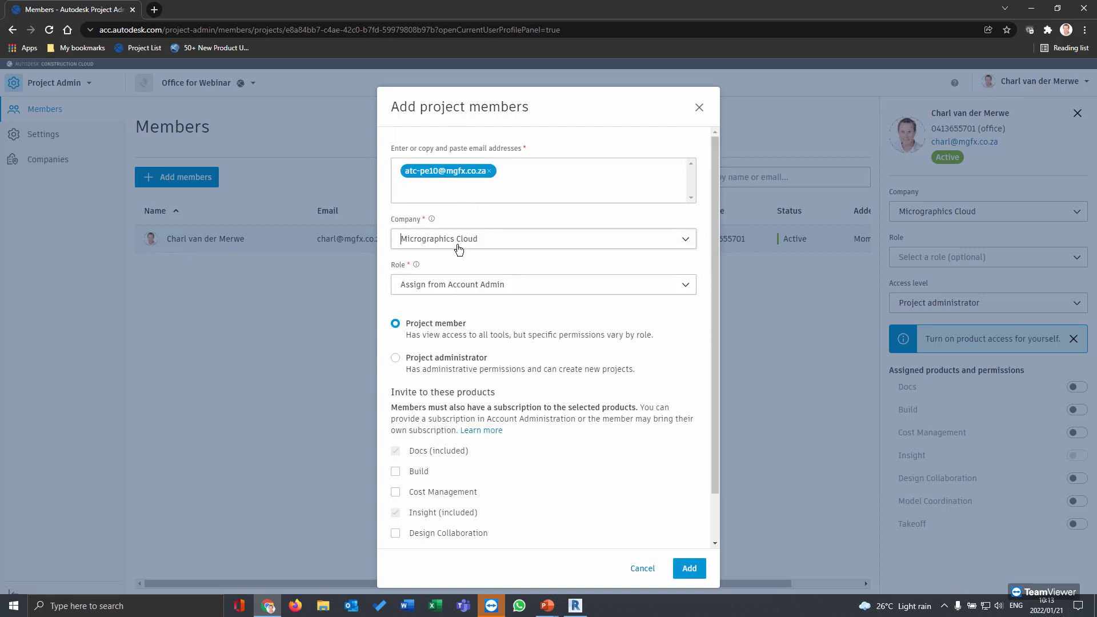
left_click(521, 291)
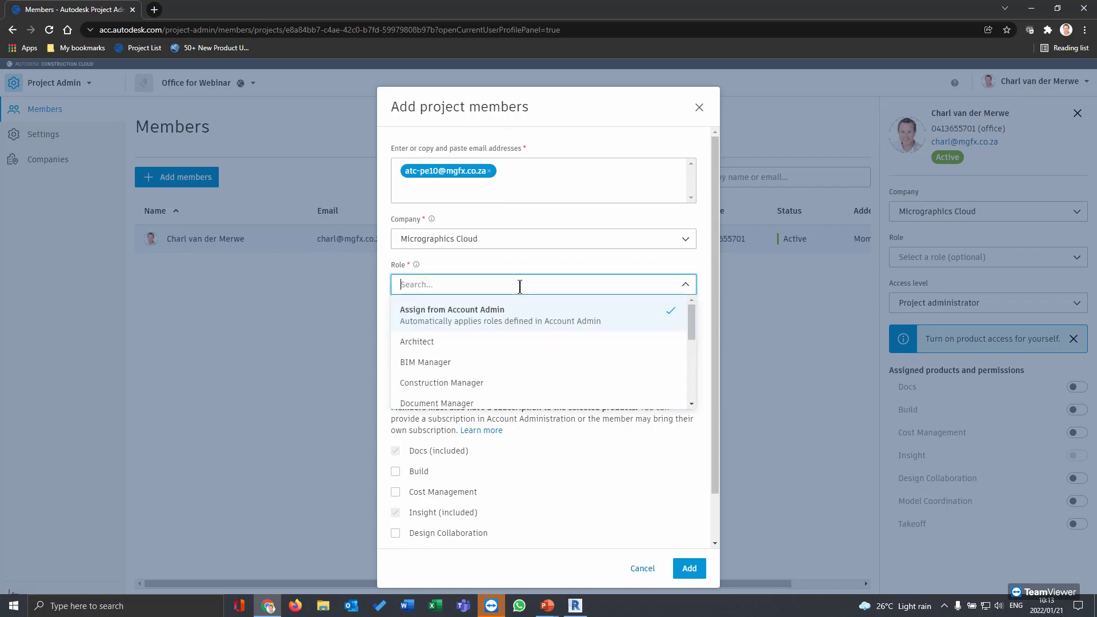
left_click(465, 343)
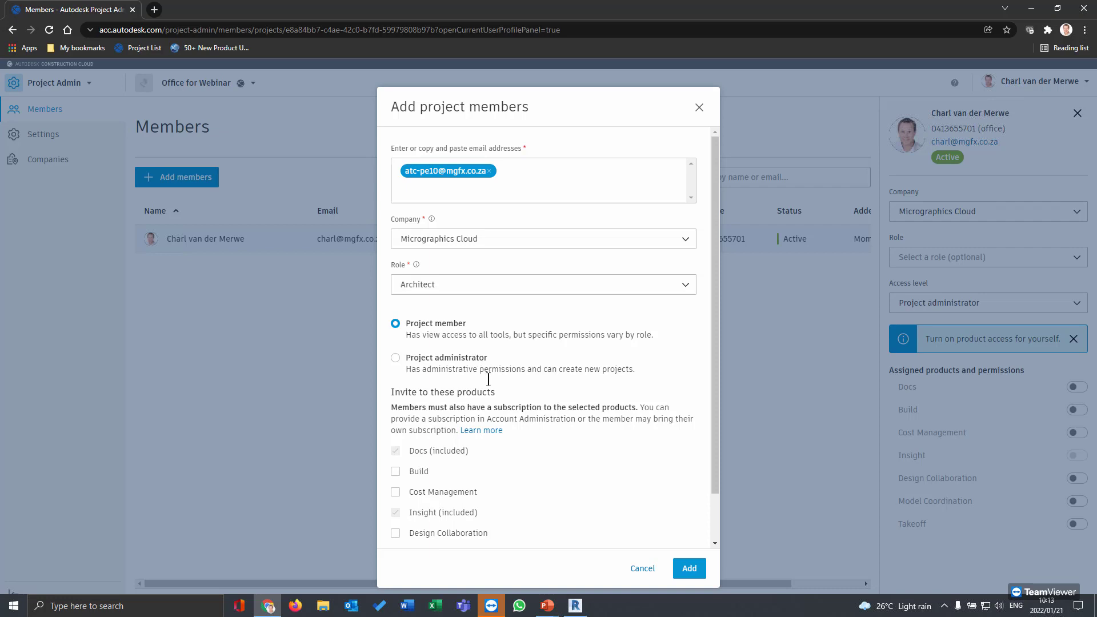
Grant the member Design Collaboration access and add them to the project
scroll(489, 439, "down", 1)
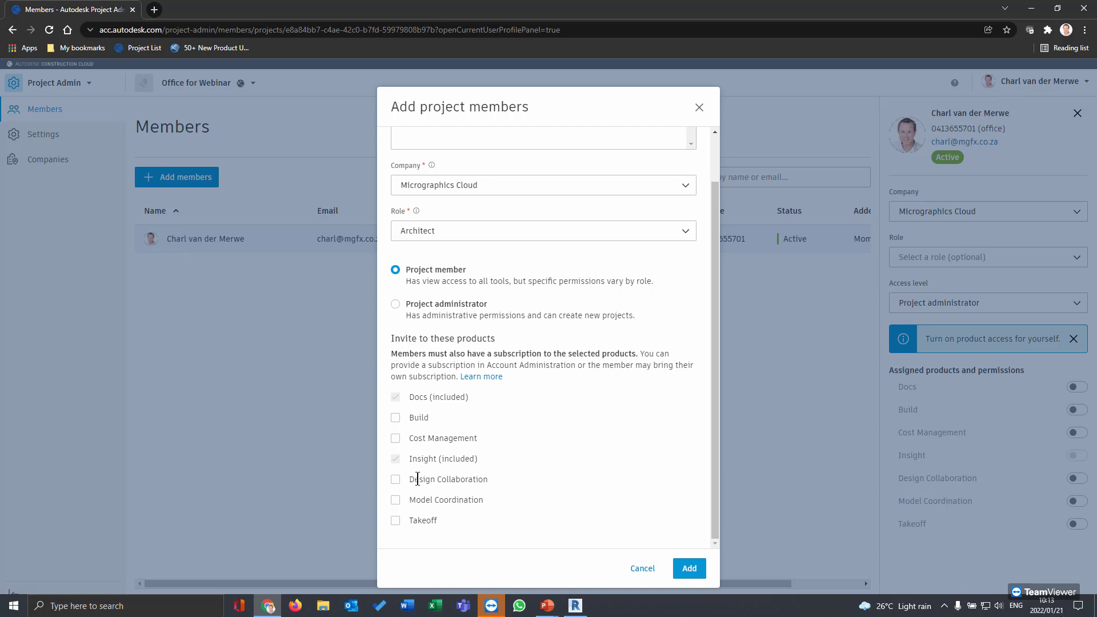
left_click_drag(418, 480, 484, 479)
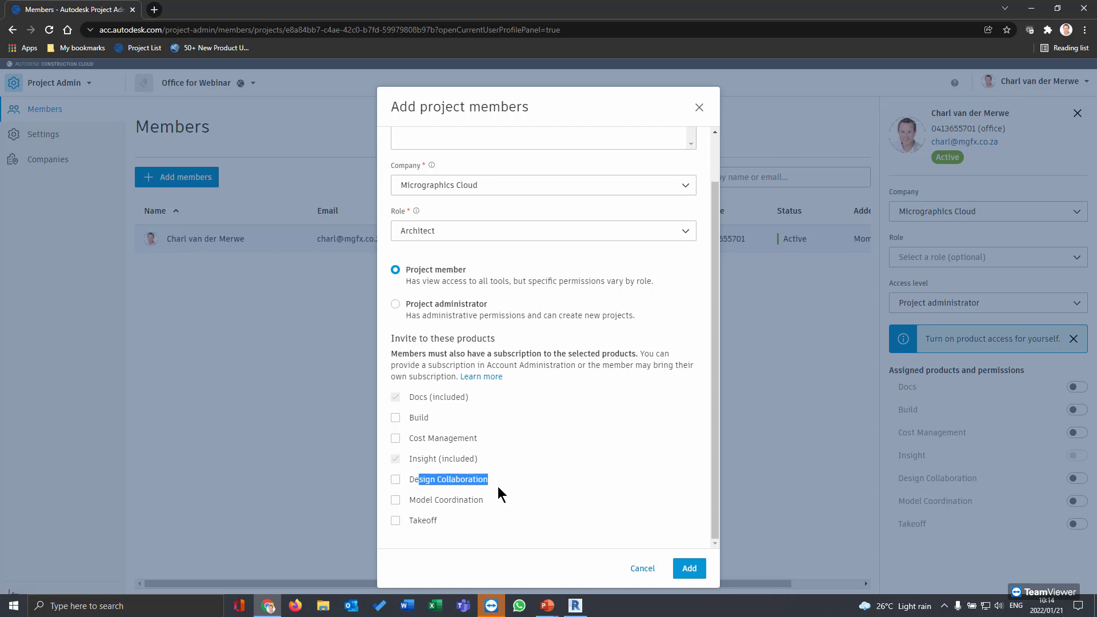
left_click_drag(414, 417, 429, 418)
left_click_drag(416, 521, 456, 521)
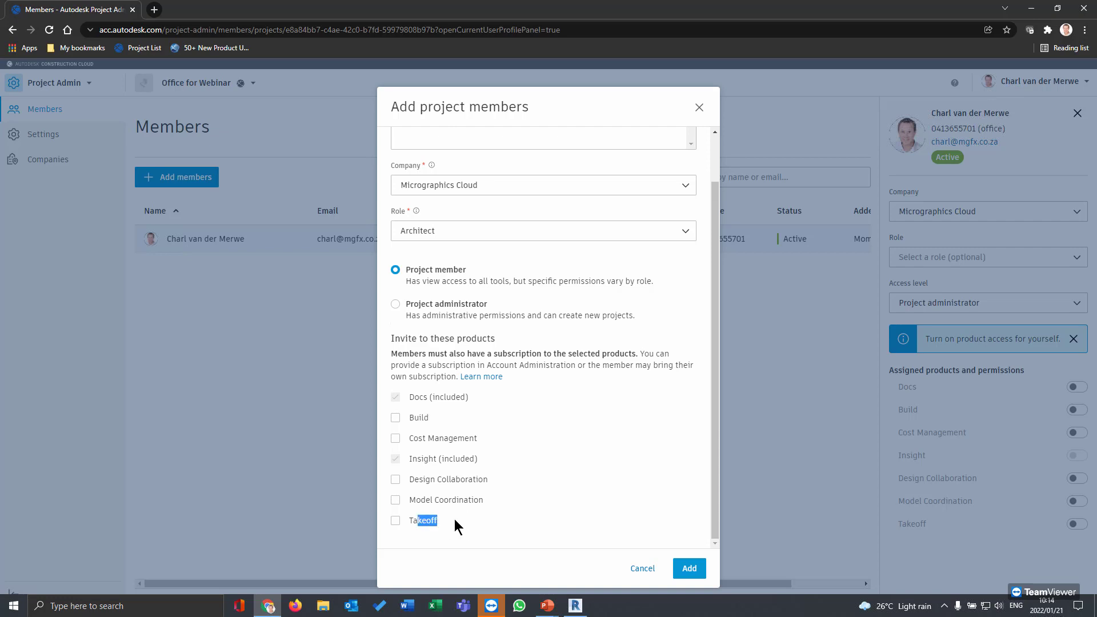
left_click(396, 479)
left_click(689, 569)
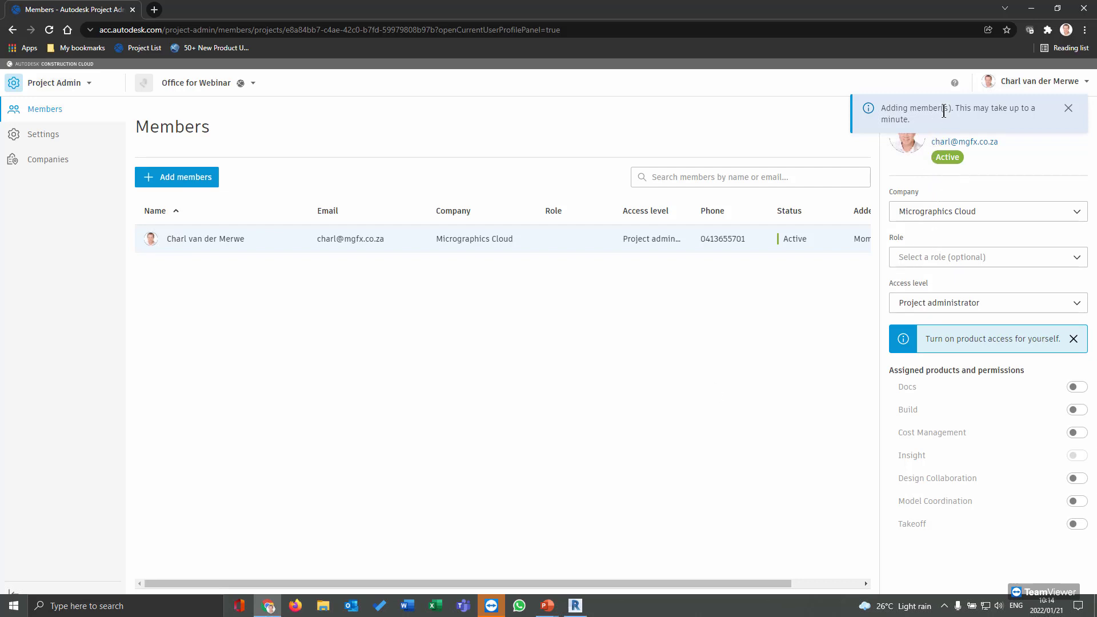
left_click(1068, 110)
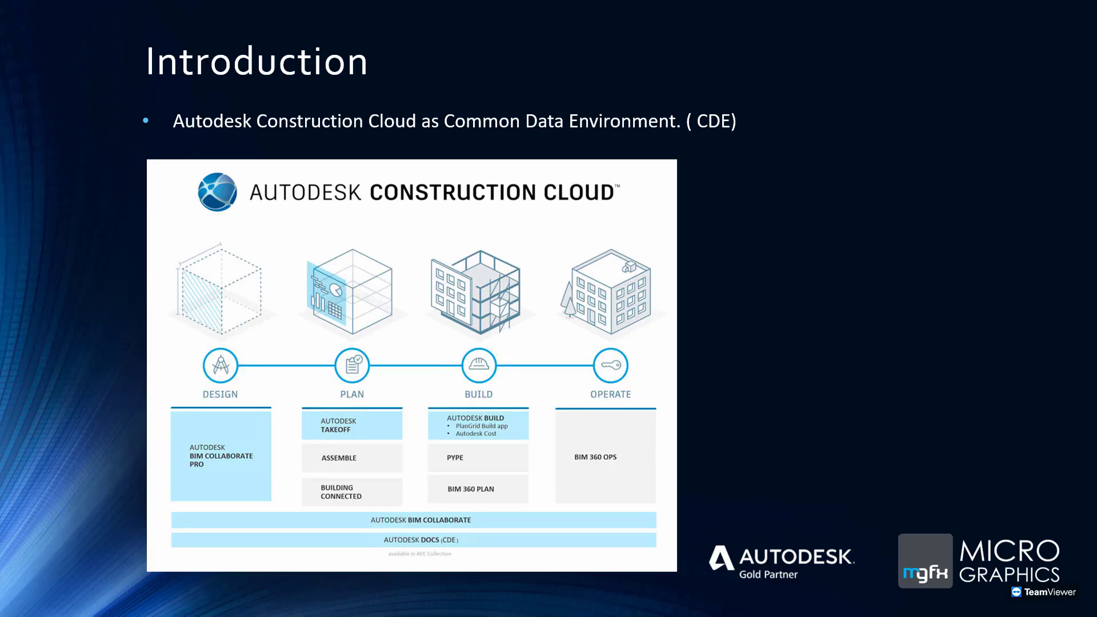
Advance the slideshow to the roles and folders slide, then return to the browser
key("Right")
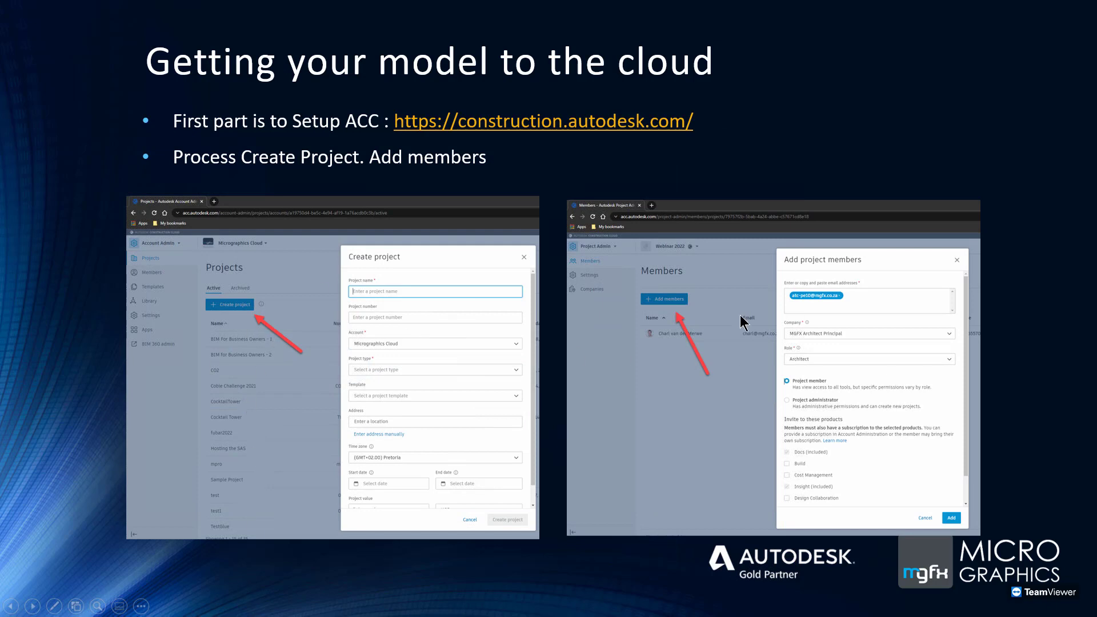
left_click(716, 315)
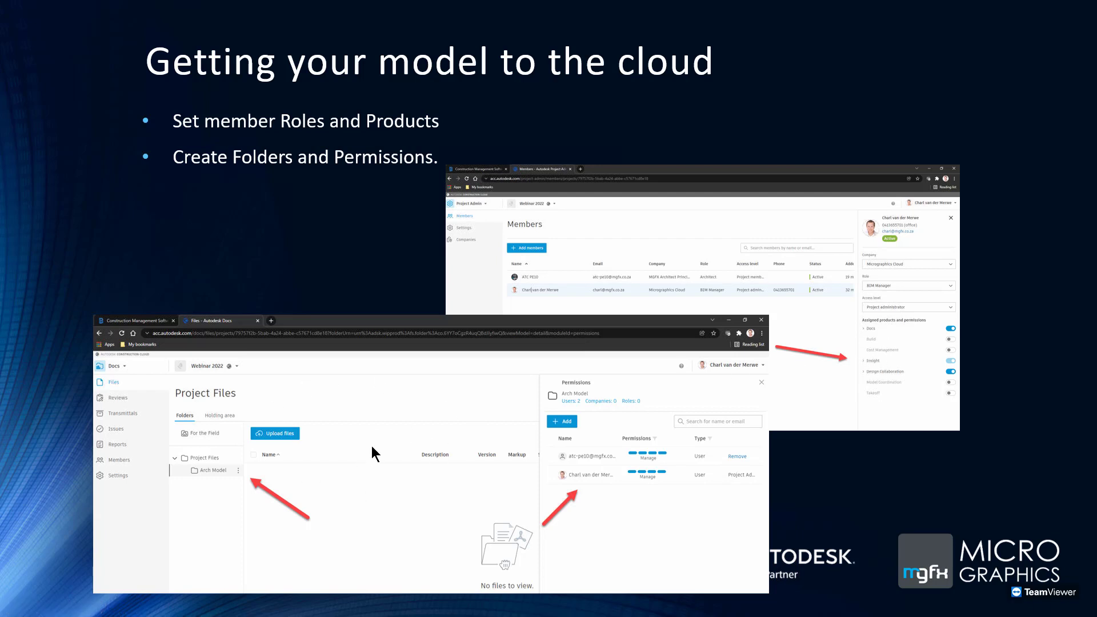
key("alt+Tab")
key("alt+Tab")
key("alt+Tab")
key("alt+Tab")
key("alt+Tab")
key("alt+Tab")
key("alt+Tab")
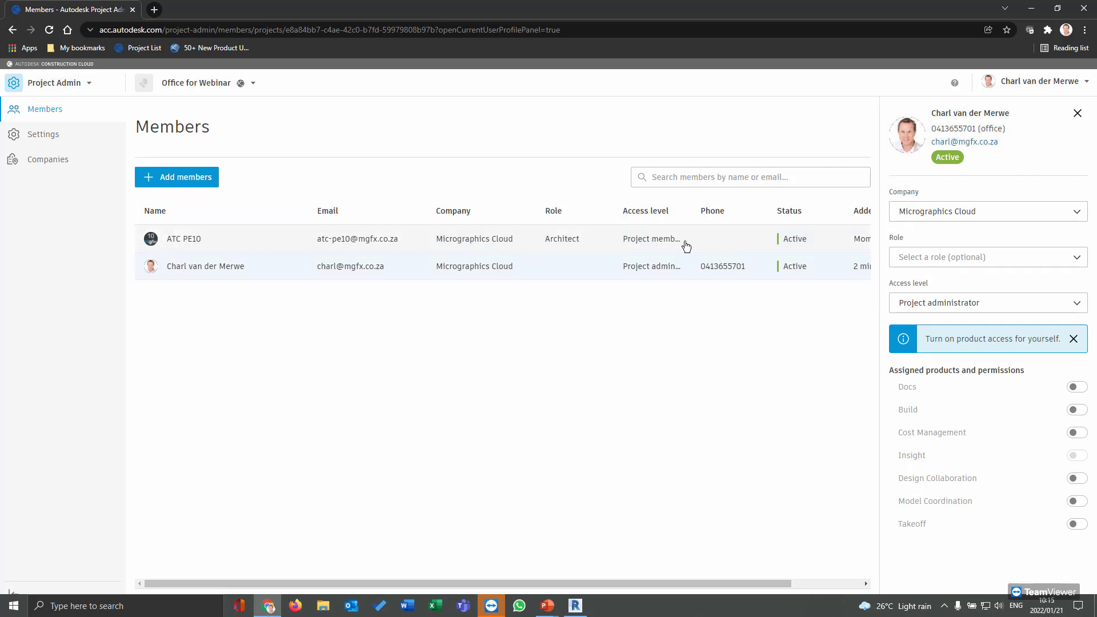
Make the project administrator an Architect with Docs and Design Collaboration access switched on
left_click(193, 240)
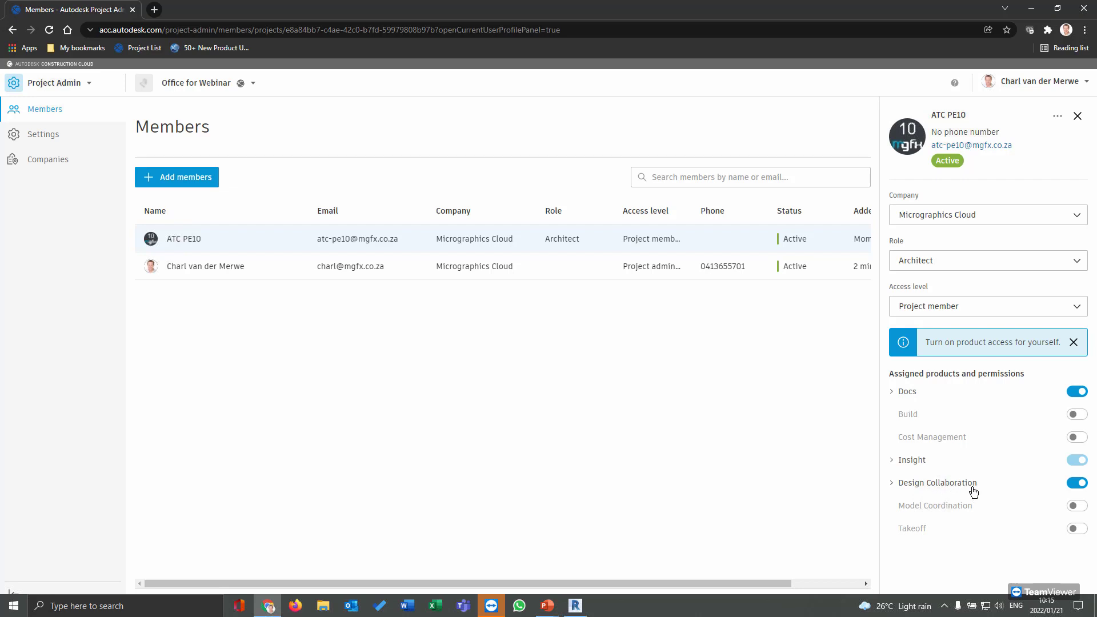
left_click(205, 268)
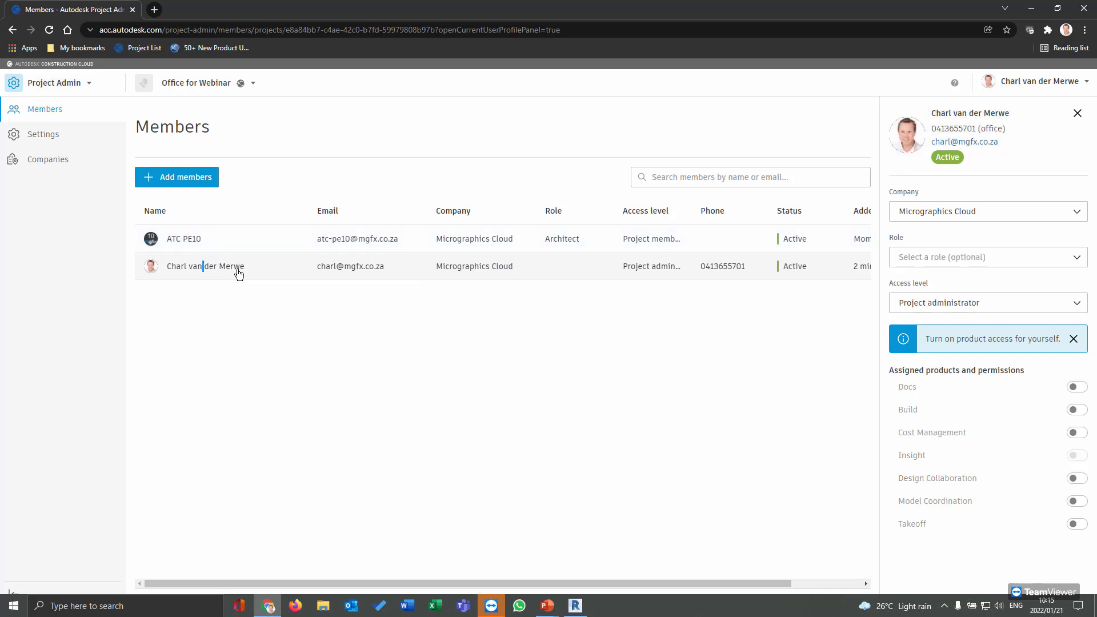
left_click(993, 261)
left_click(927, 283)
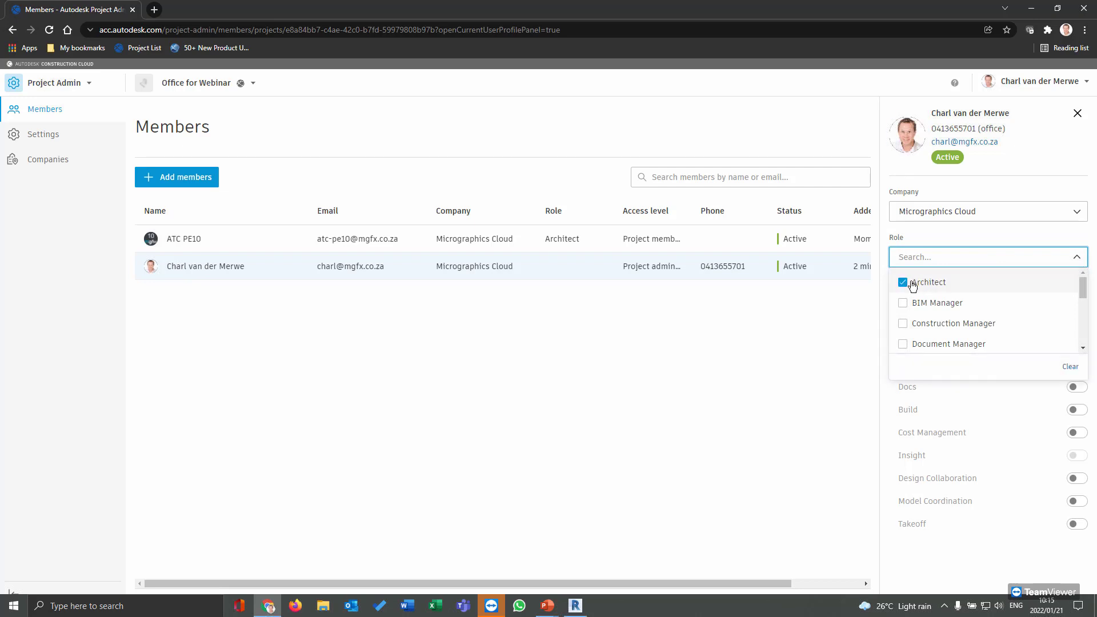
left_click(838, 318)
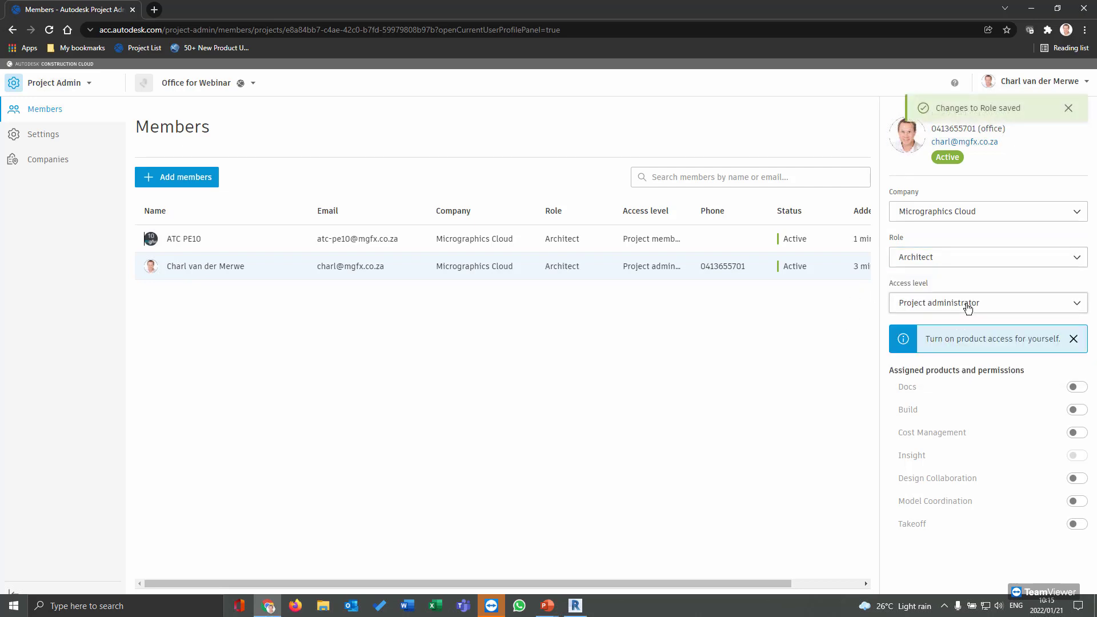
left_click(1077, 387)
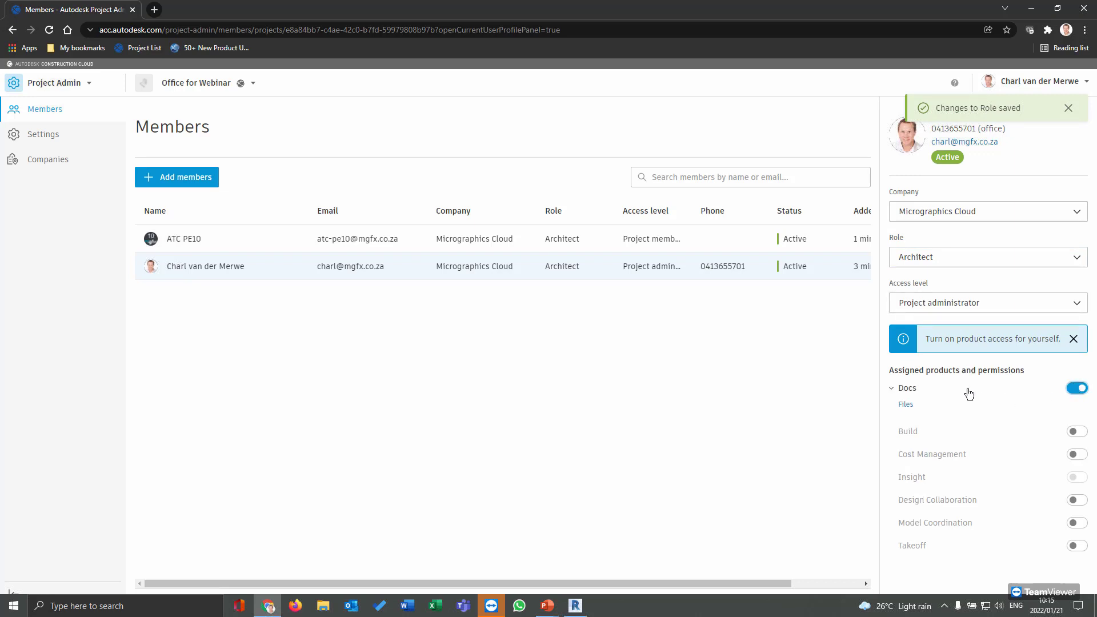
left_click(1077, 501)
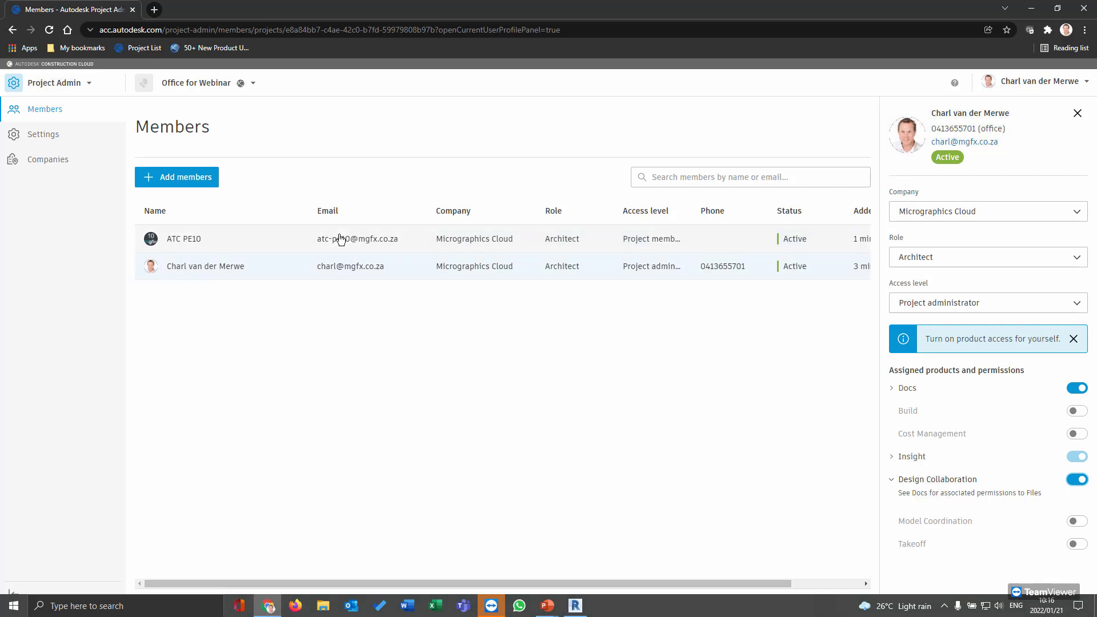
left_click(197, 241)
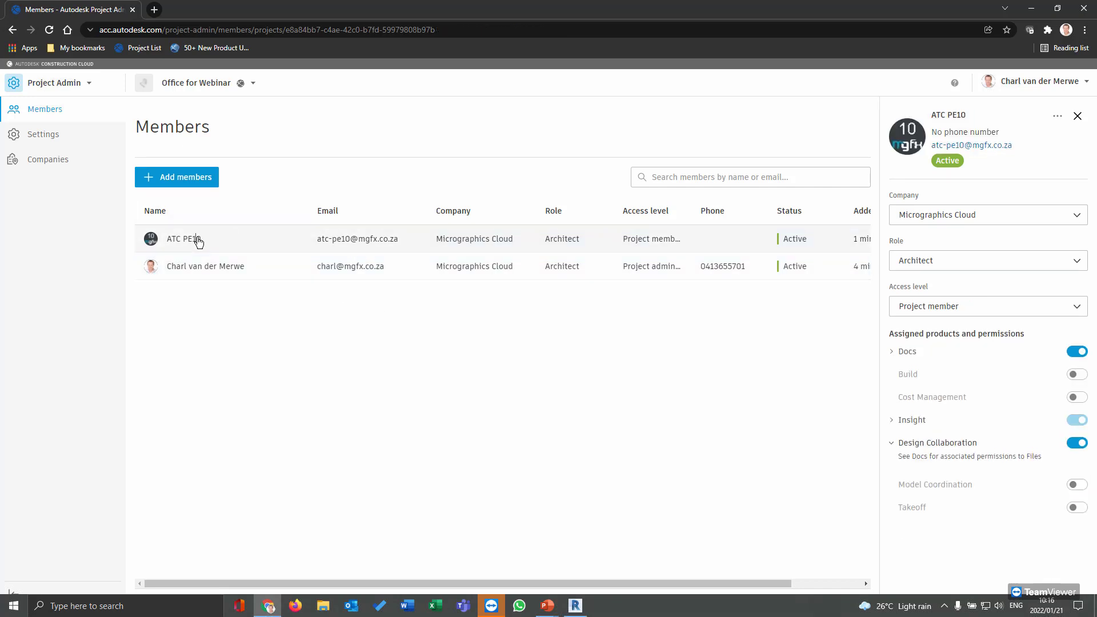
Review the administrator's and the new member's details on the Members page
left_click(223, 270)
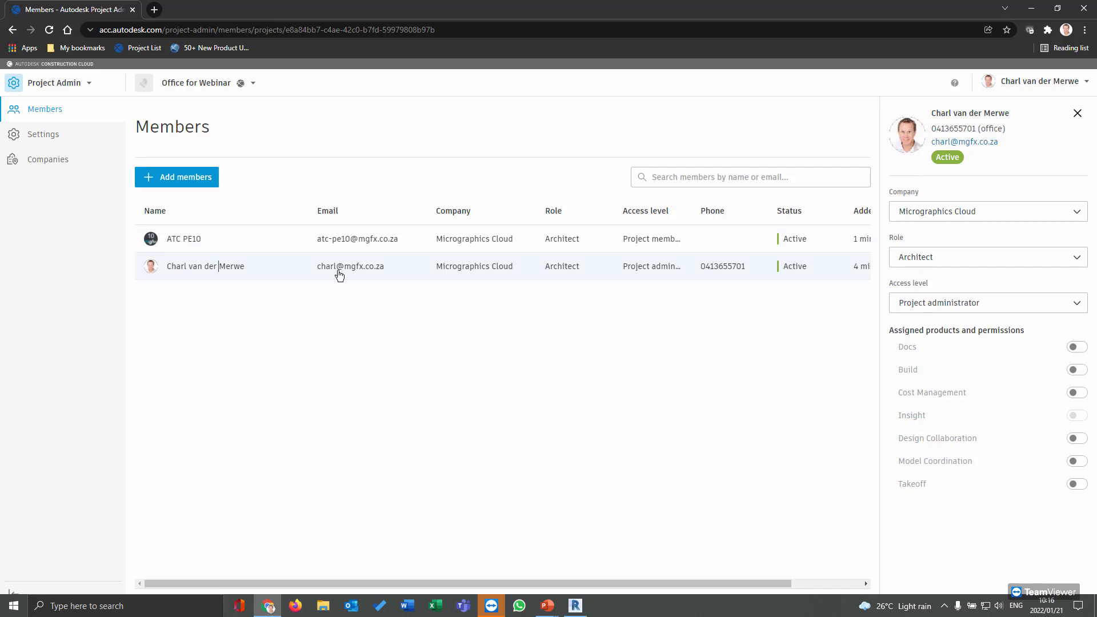
left_click(55, 136)
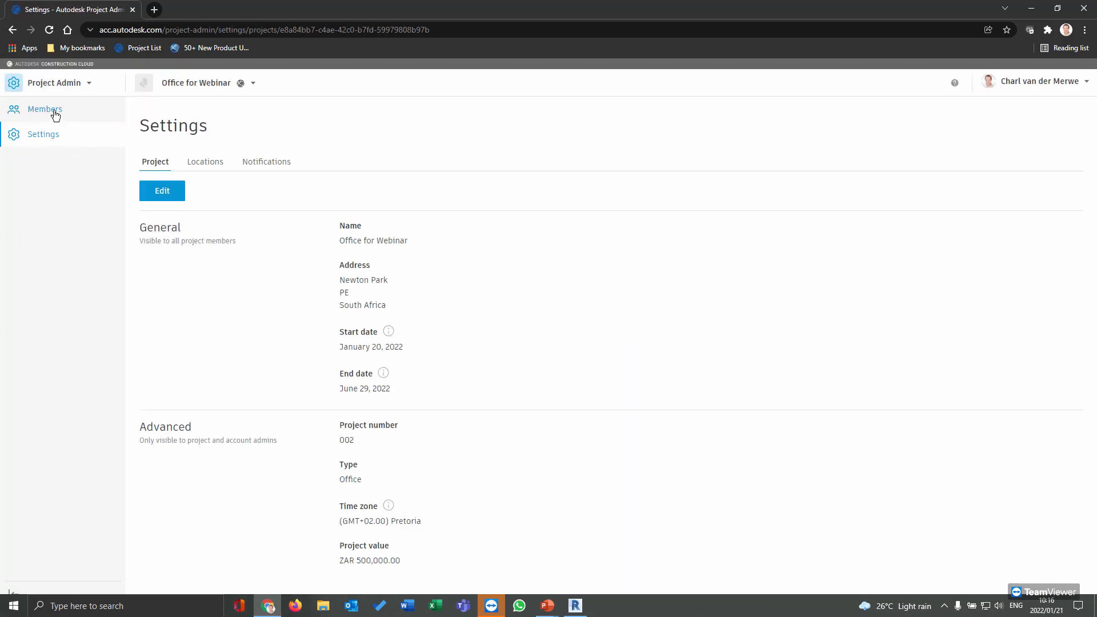
left_click(52, 111)
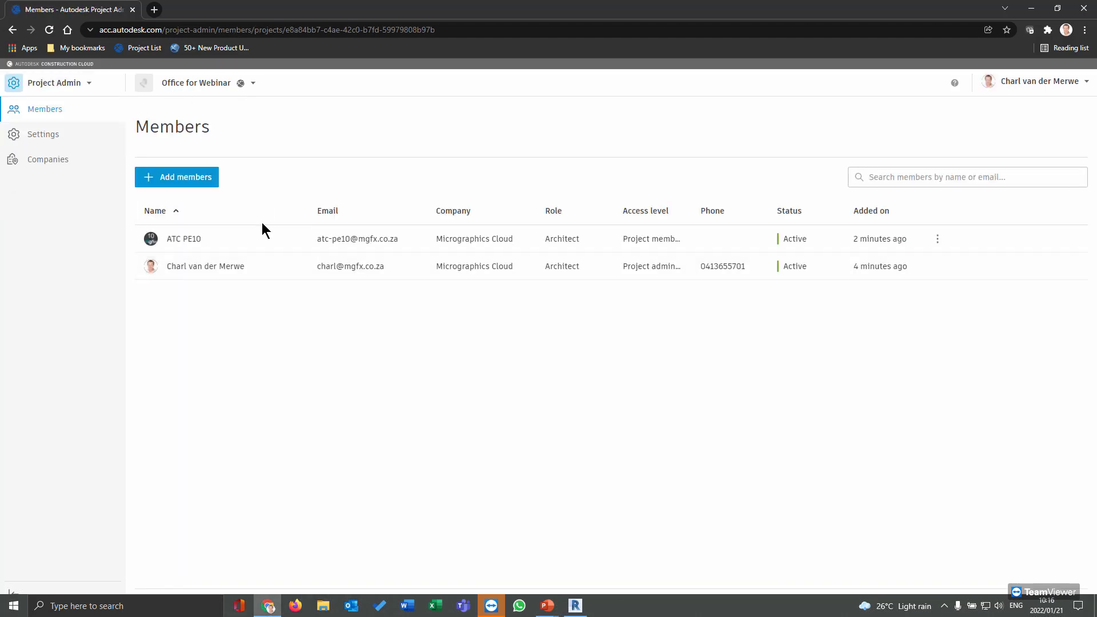
left_click(230, 269)
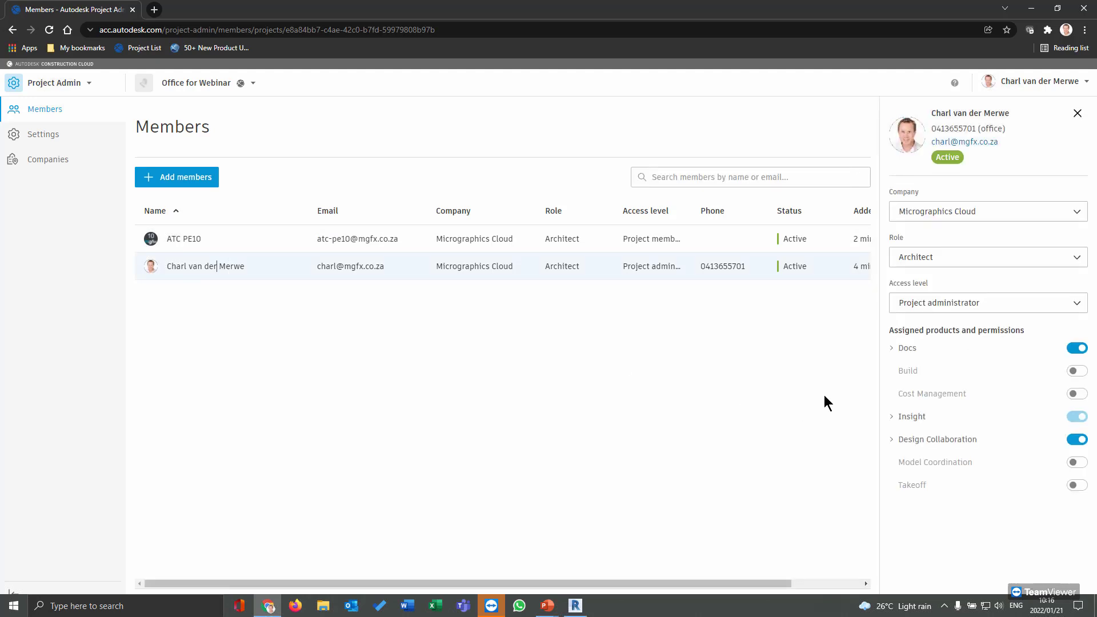
left_click(185, 239)
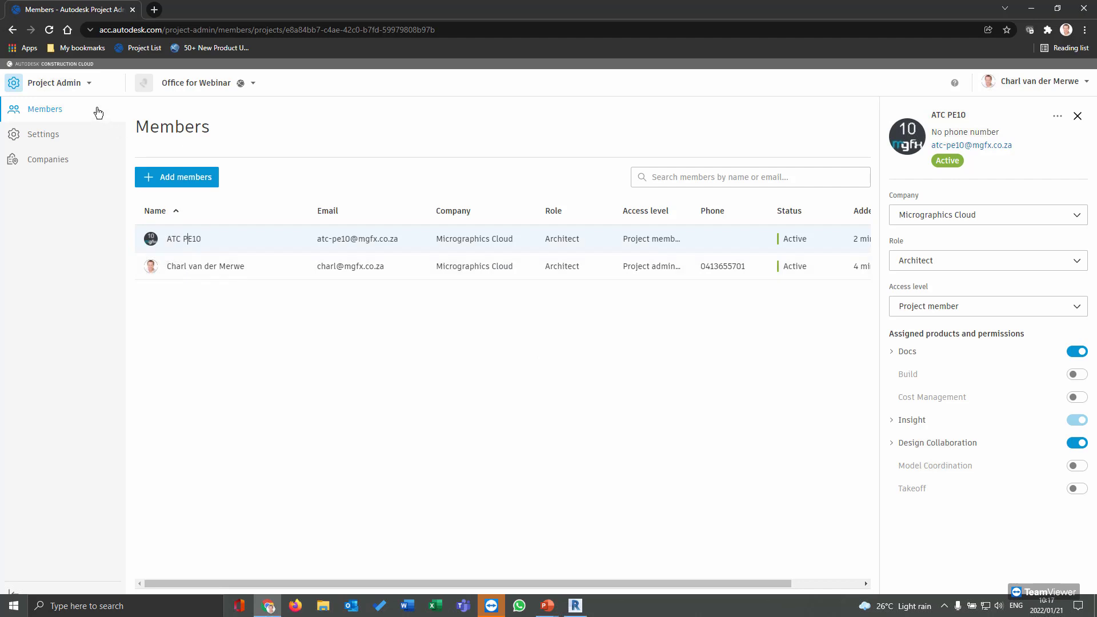
left_click(78, 85)
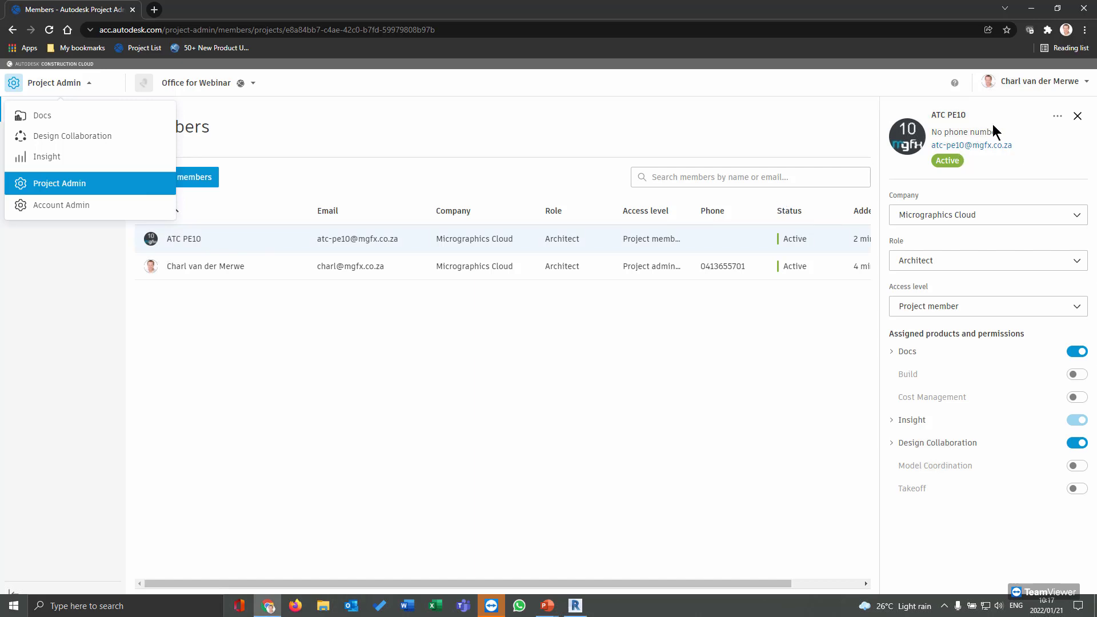
Switch to Docs to show Office for Webinar's empty Project Files folder
left_click(1013, 103)
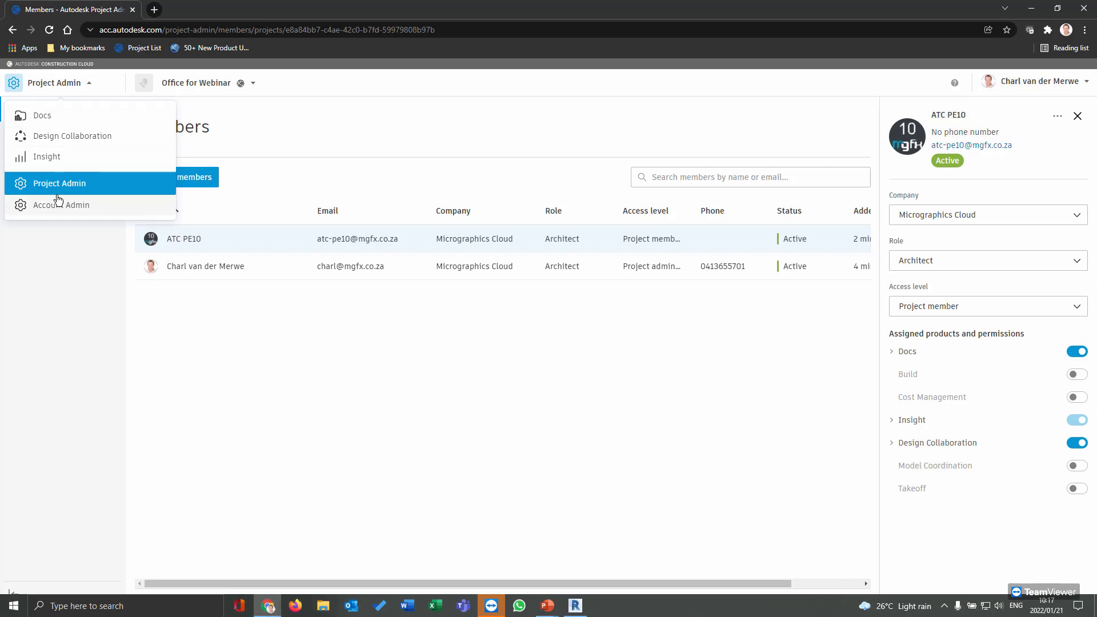
left_click(66, 114)
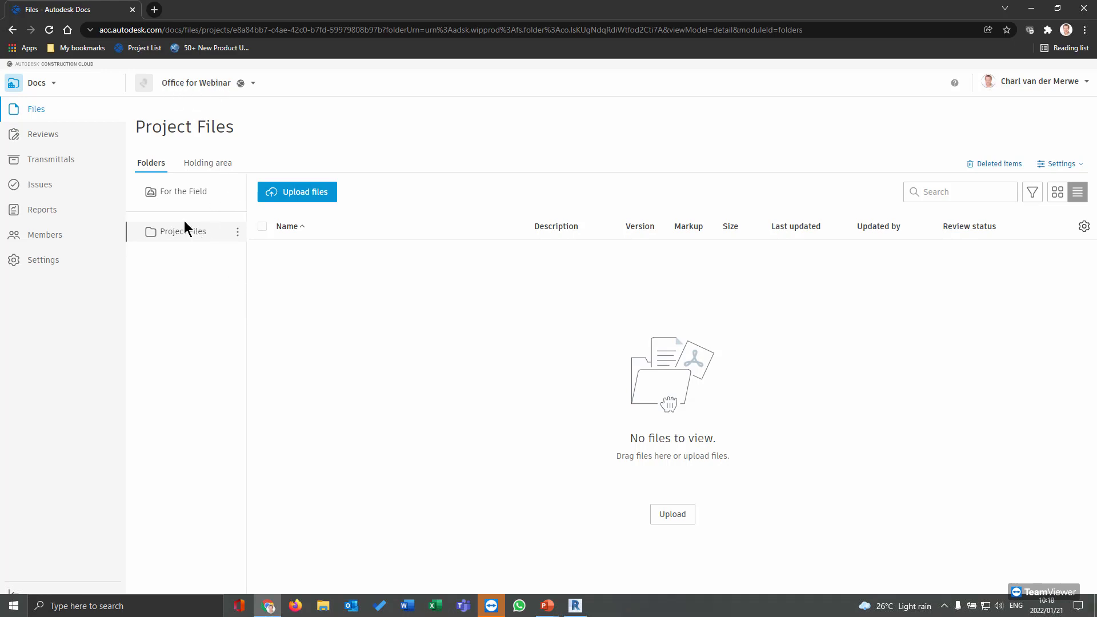
Add a new subfolder named 'Arch model' under Project Files
left_click(237, 233)
mouse_move(224, 277)
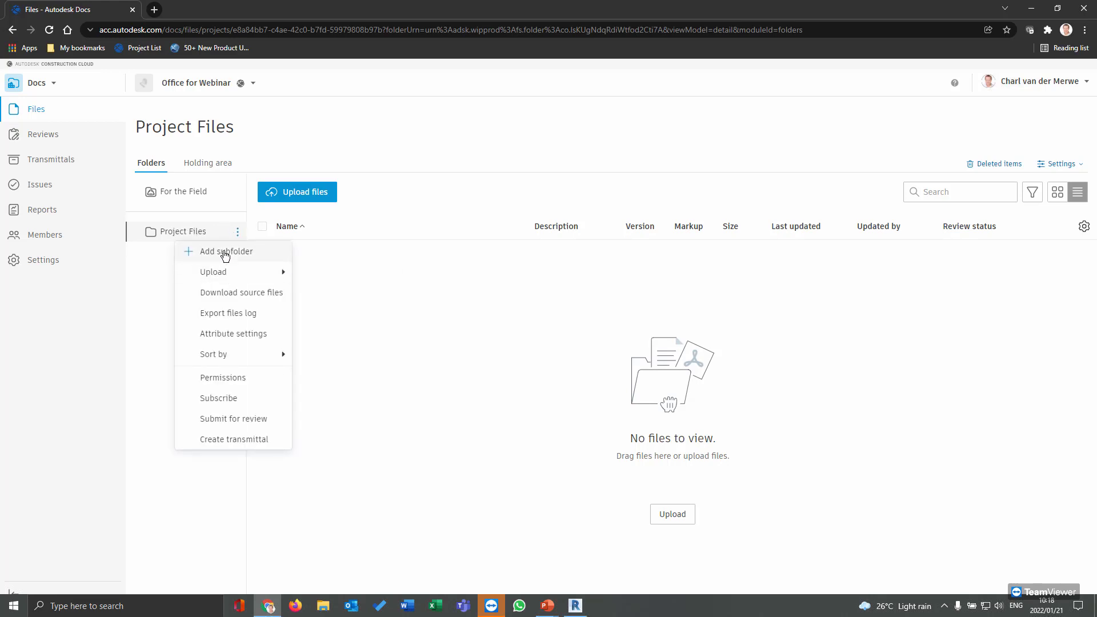
left_click(225, 253)
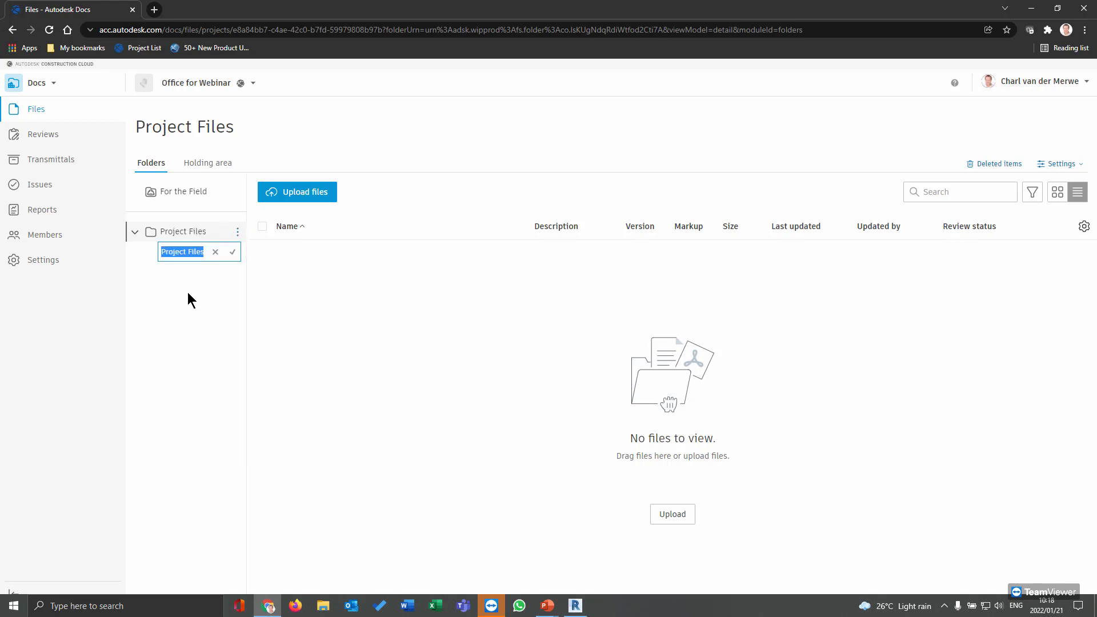
type("Arch model")
key("Return")
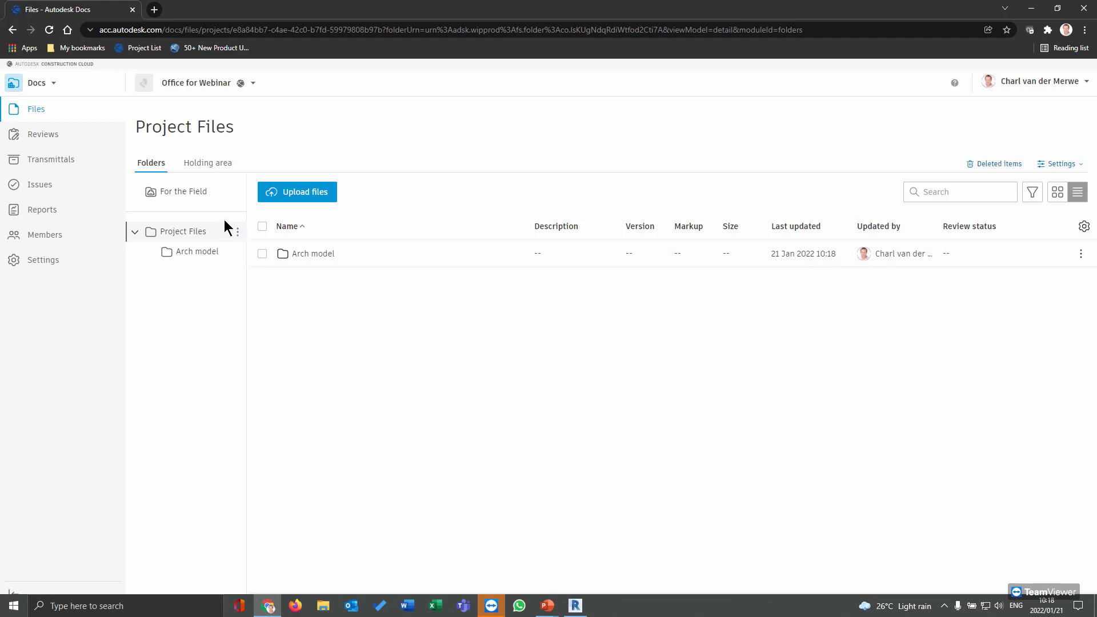
Open the Arch model folder and browse its options and row action menus
left_click(313, 258)
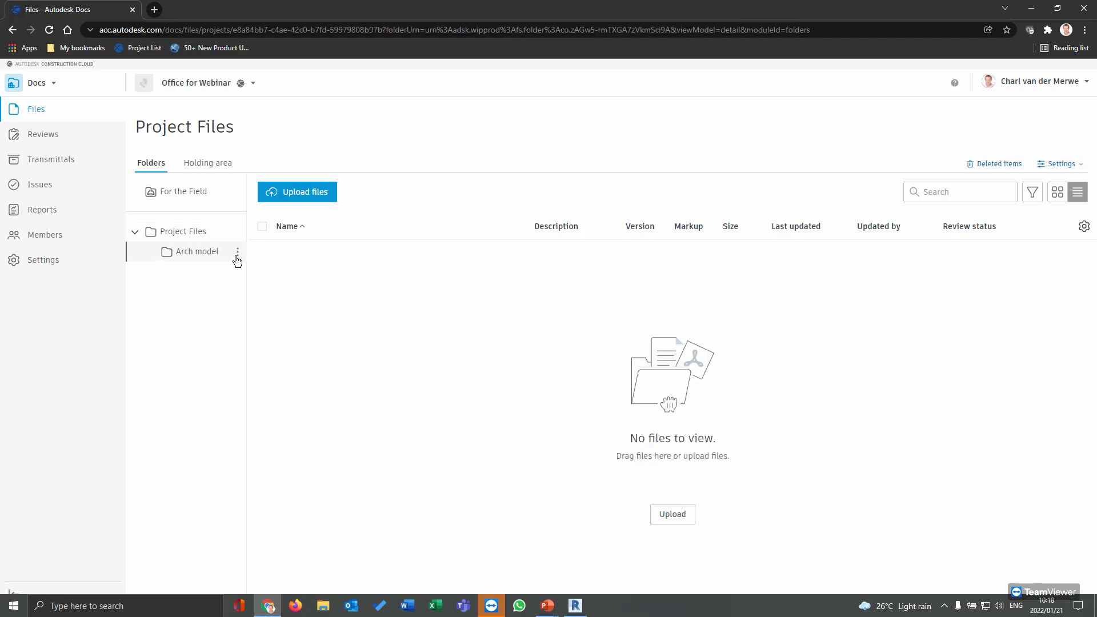
left_click(238, 252)
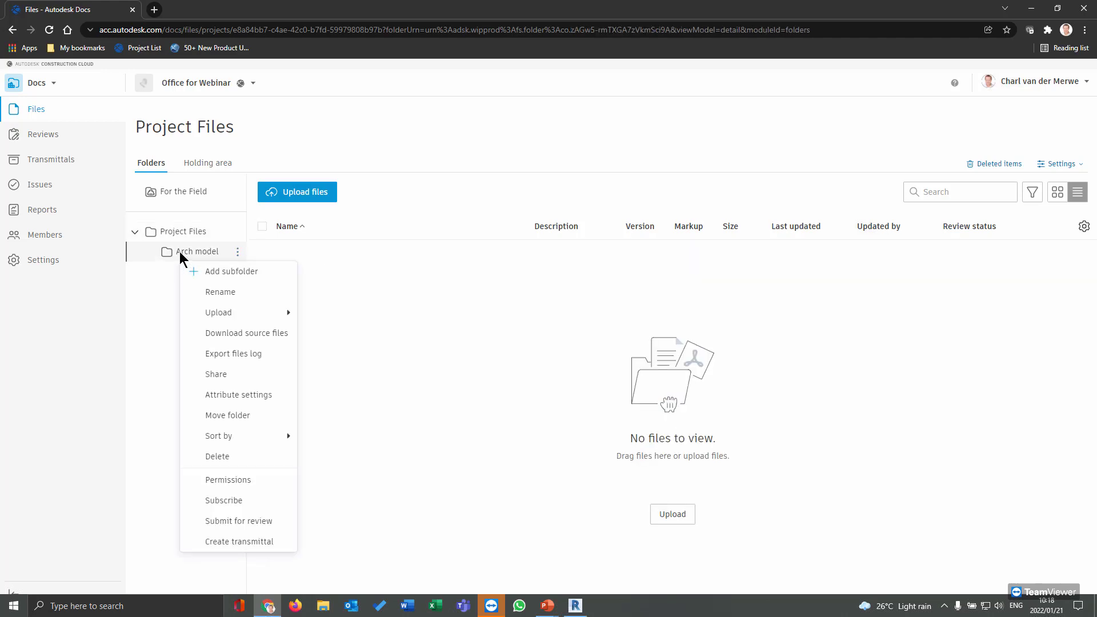
left_click(181, 252)
left_click(182, 233)
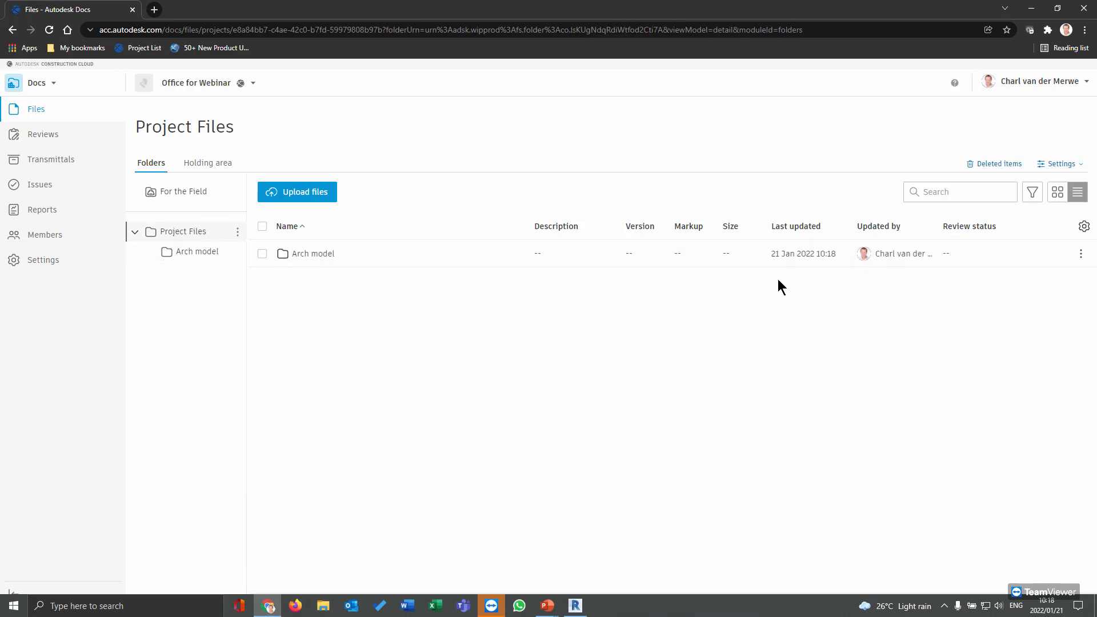
left_click(1081, 254)
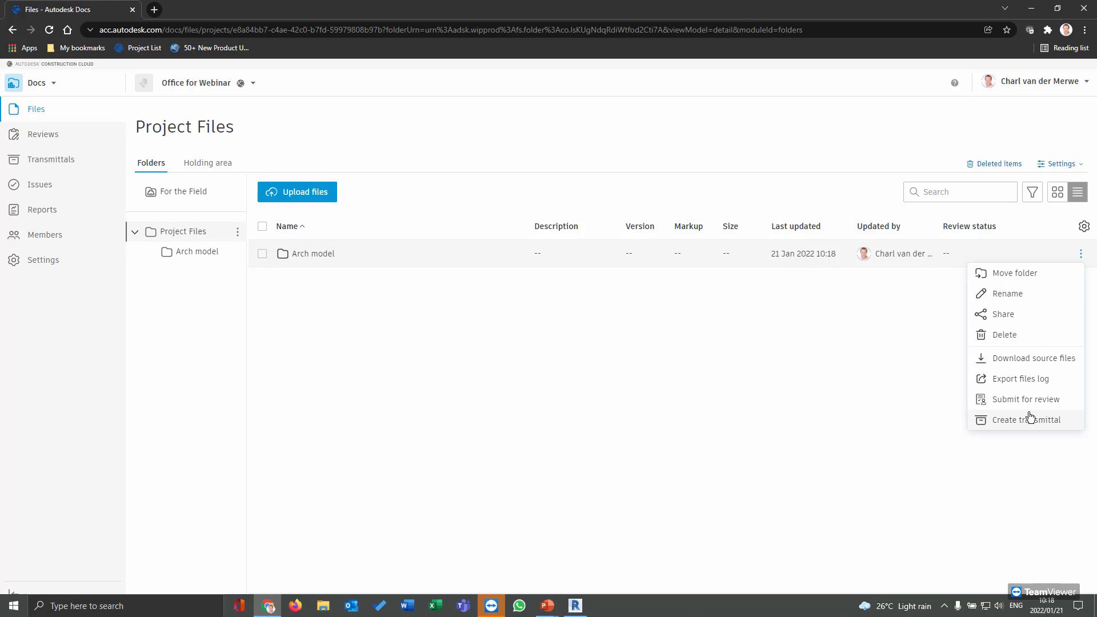
left_click(829, 322)
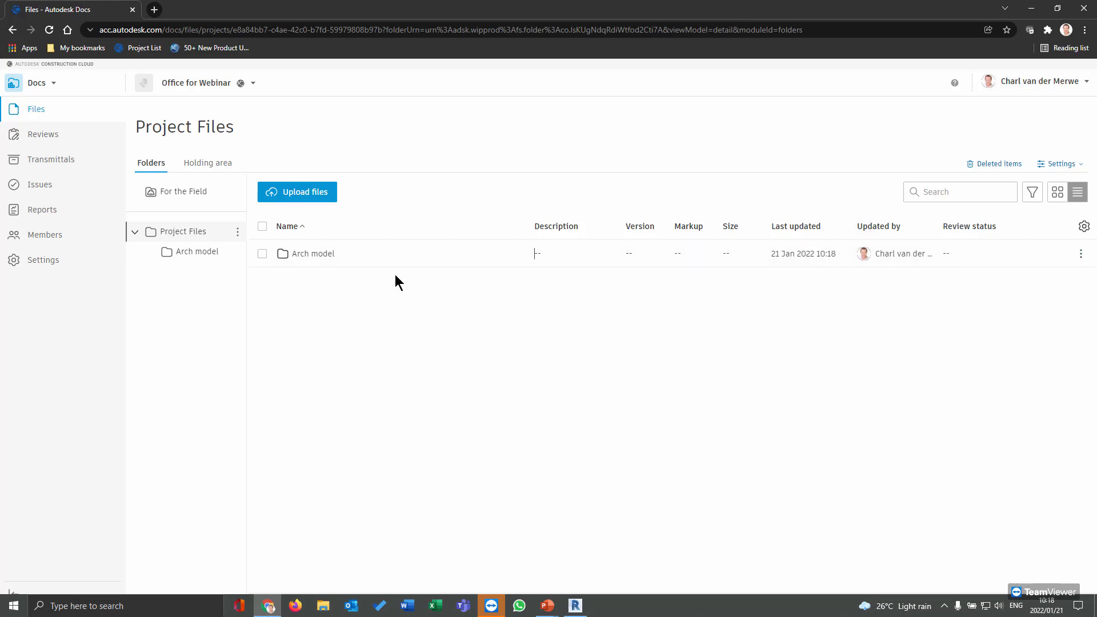
Select Arch model in the list and bring up its folder-tree options menu
left_click(263, 254)
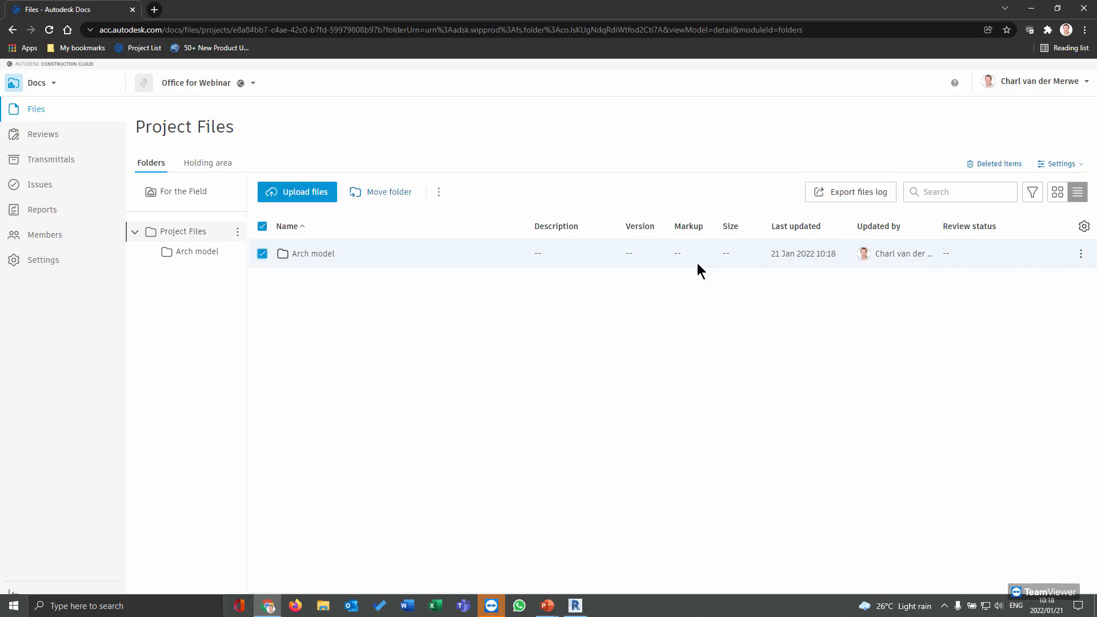
left_click(1079, 256)
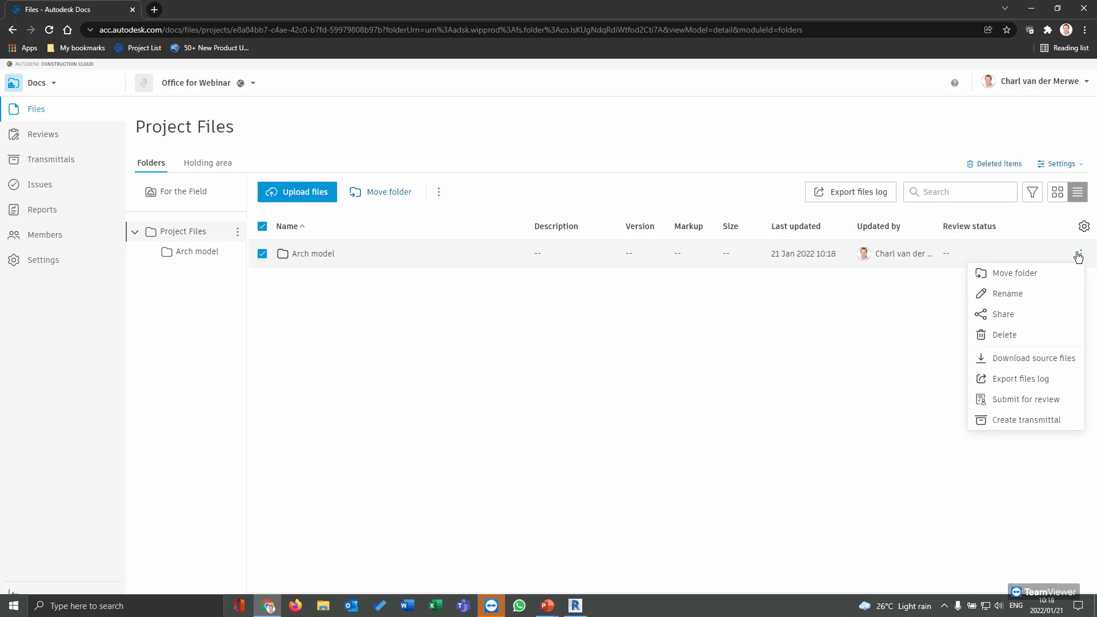
left_click(890, 295)
left_click(439, 192)
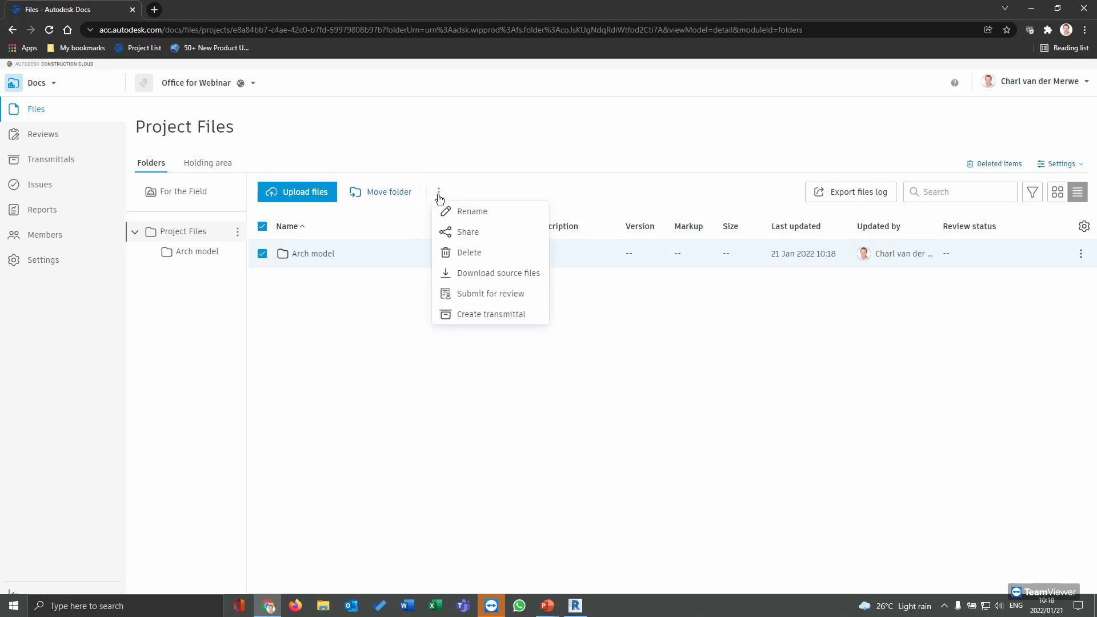
left_click(373, 296)
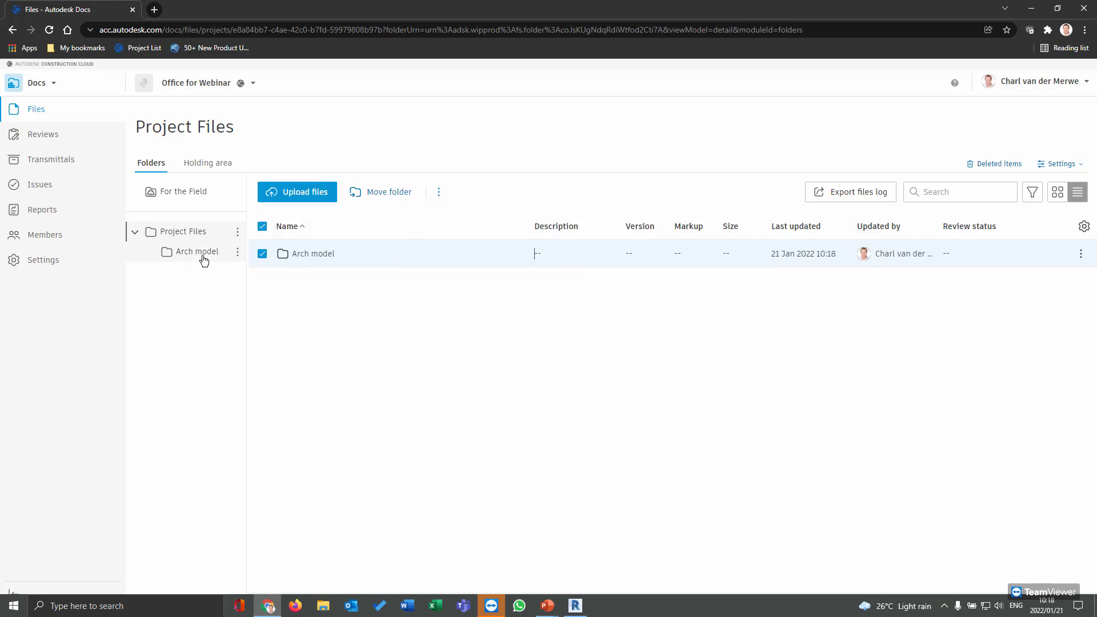
left_click(237, 252)
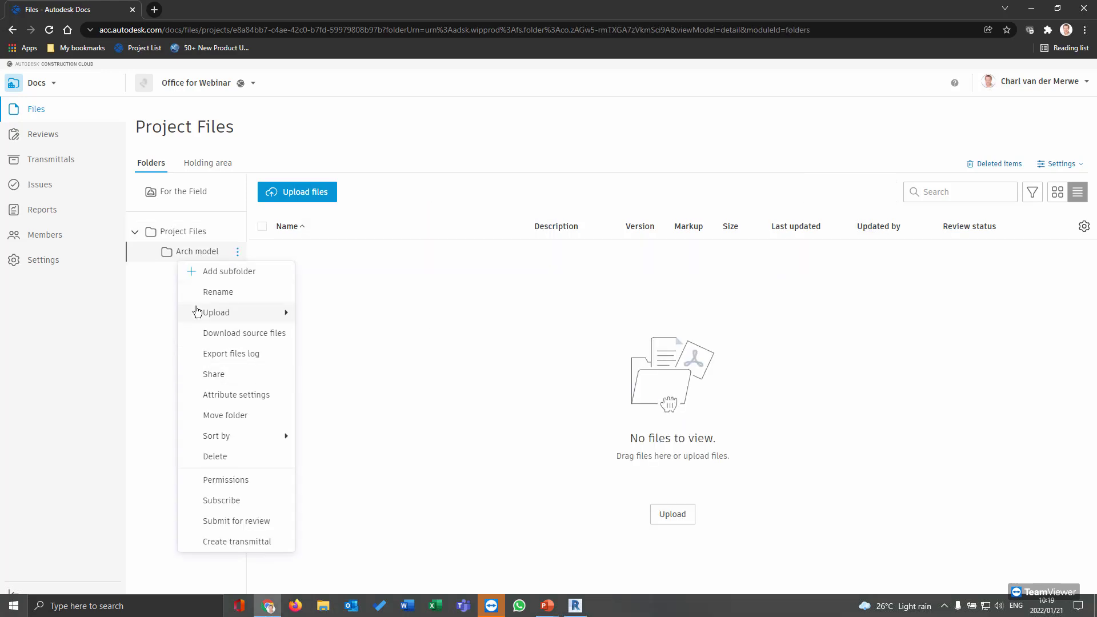
Open Arch model's permissions and add the architect project member
left_click(232, 482)
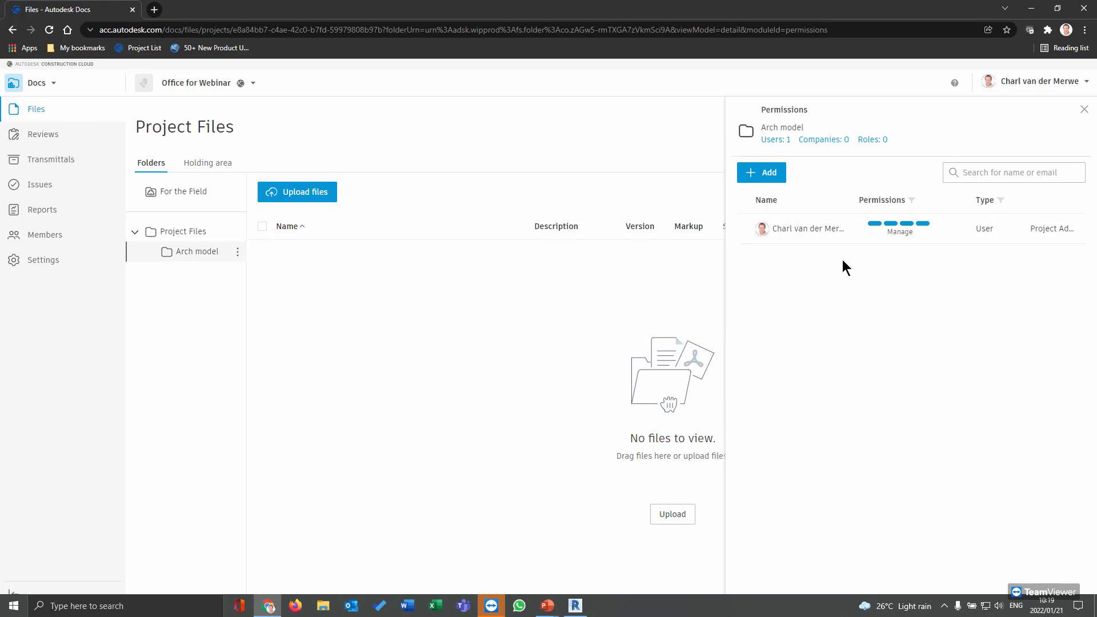
left_click(766, 179)
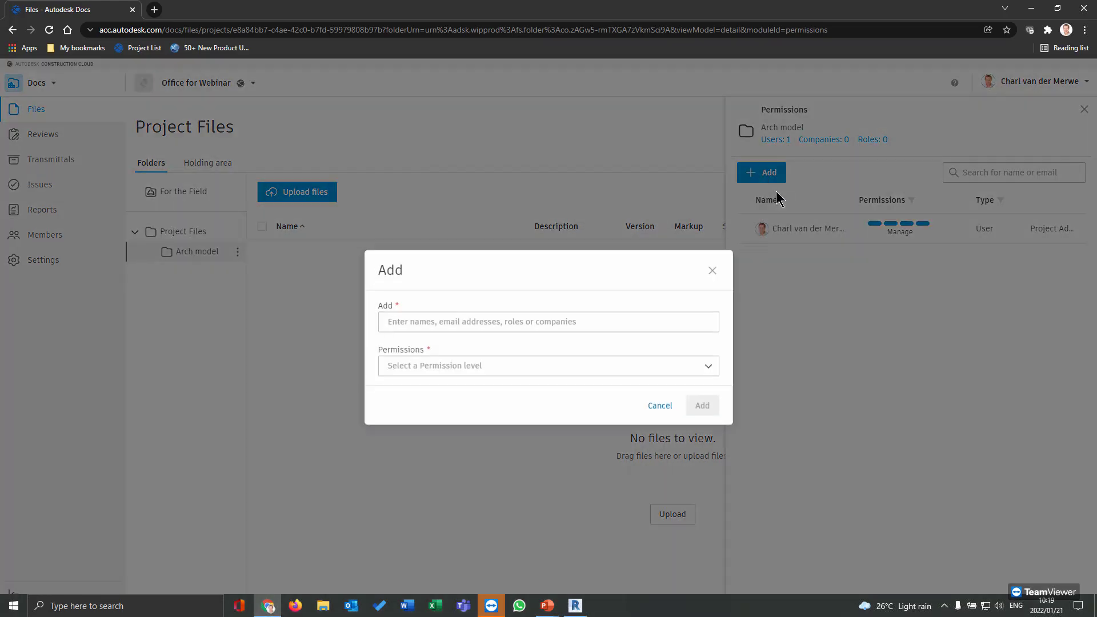
left_click(530, 328)
type("atc")
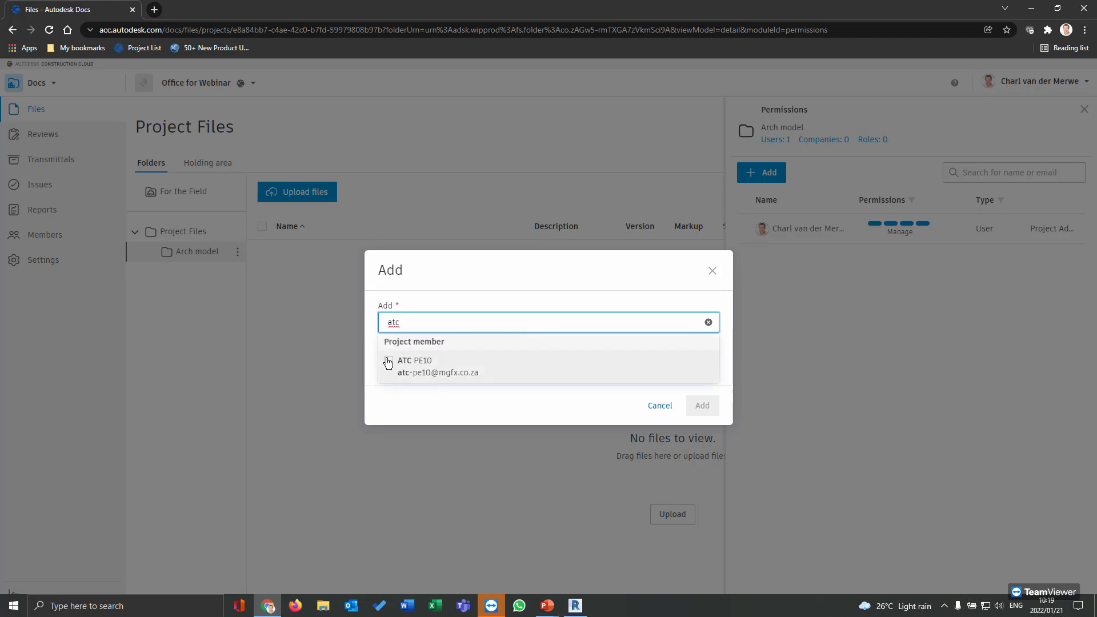
left_click(431, 376)
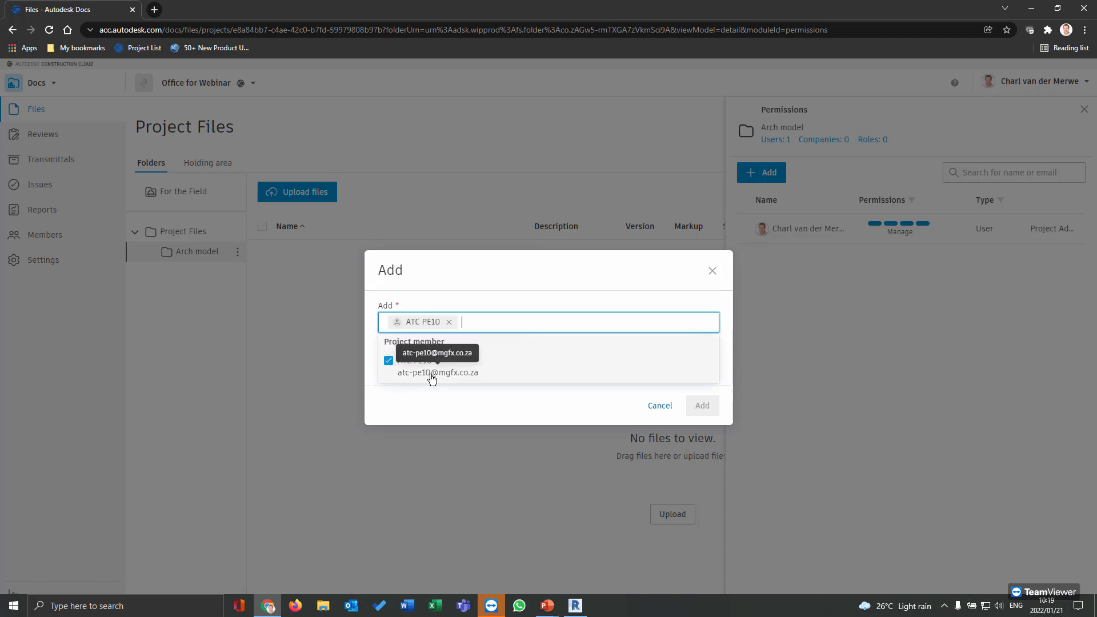
left_click(490, 373)
left_click(388, 366)
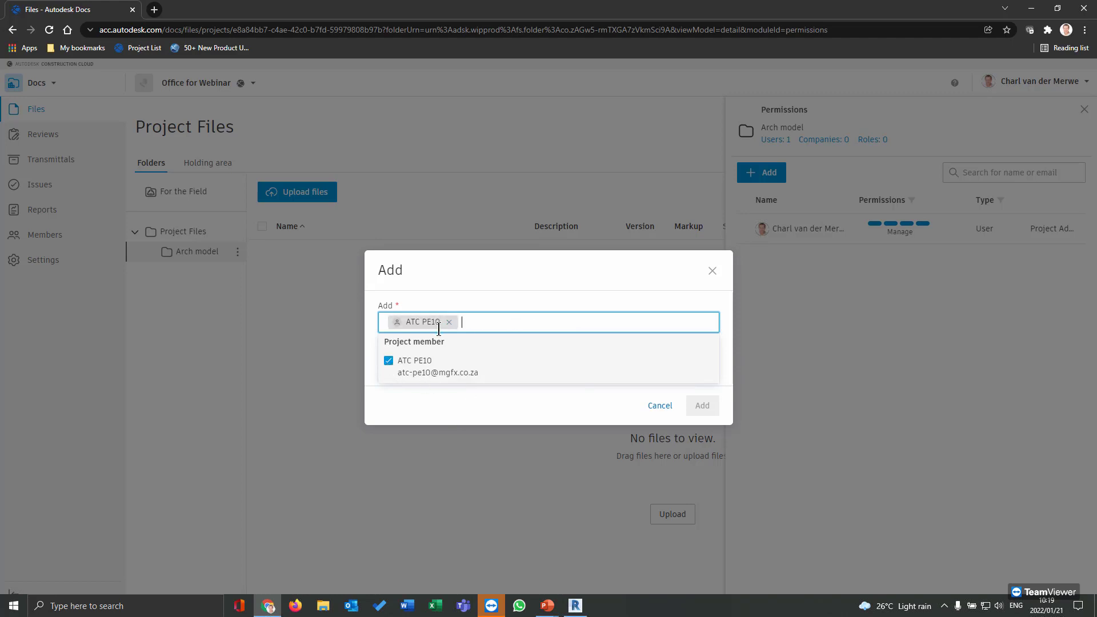
left_click(423, 362)
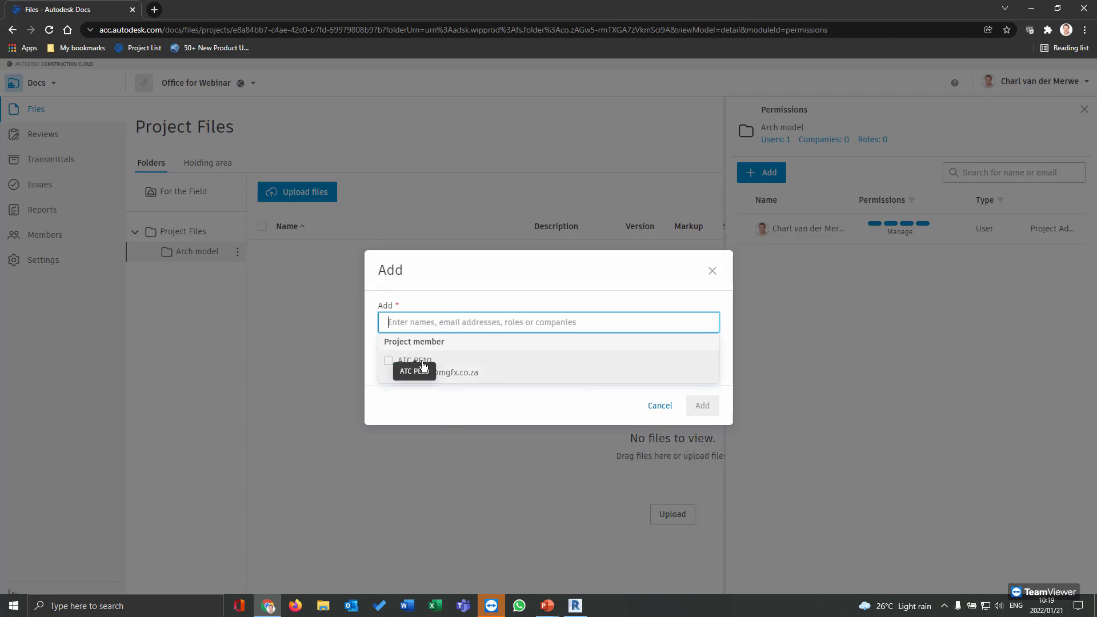
left_click(421, 366)
left_click(641, 253)
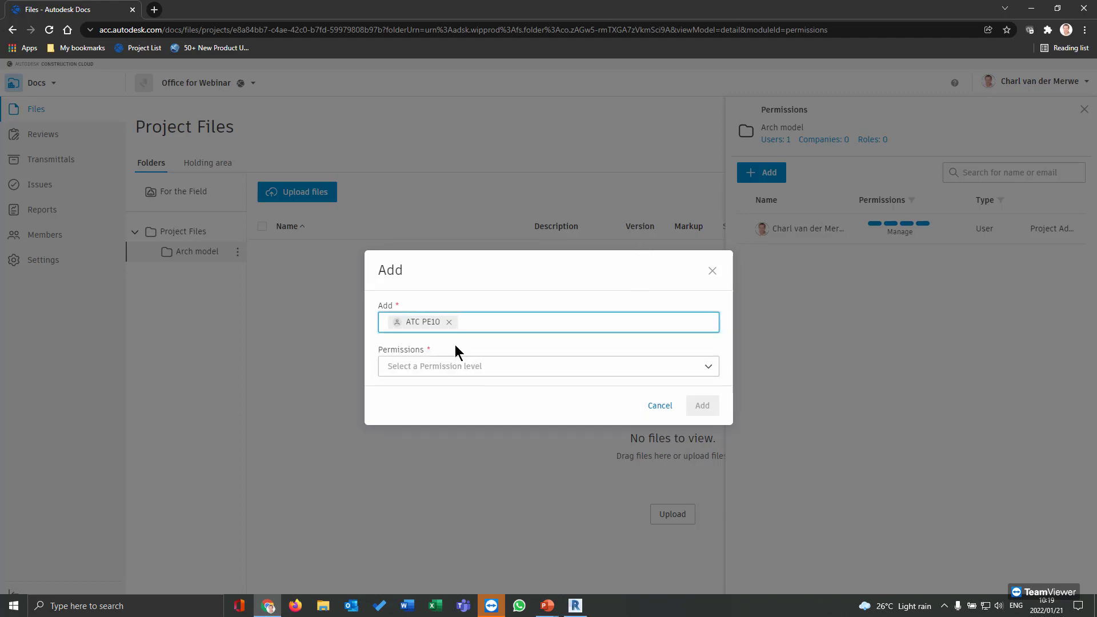
Give the architect Manage permission and close the Permissions panel
left_click(449, 364)
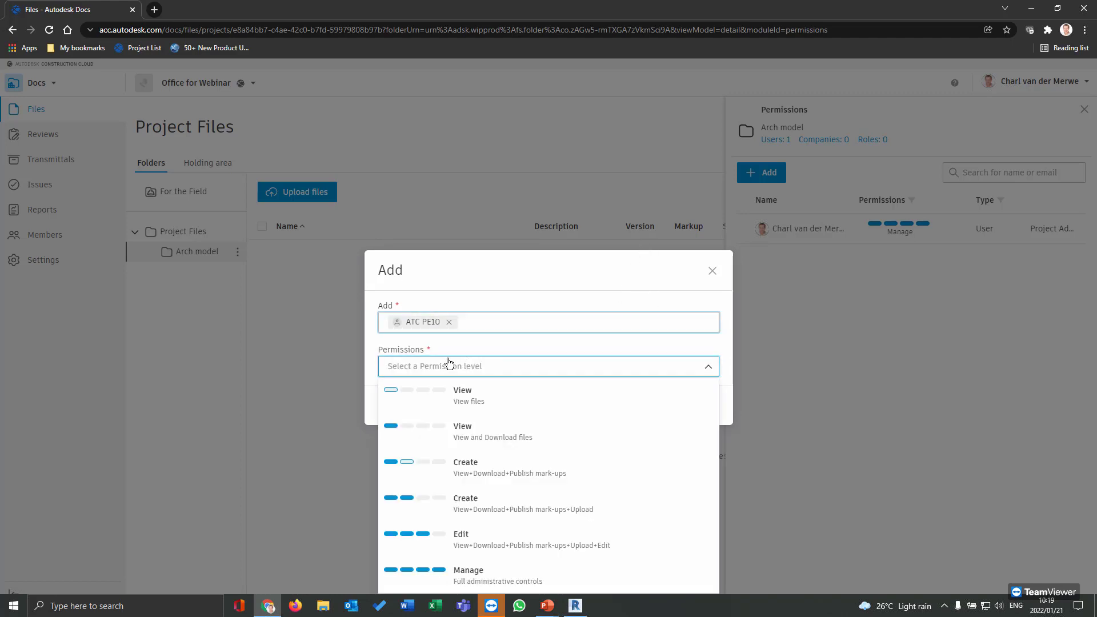
left_click(468, 576)
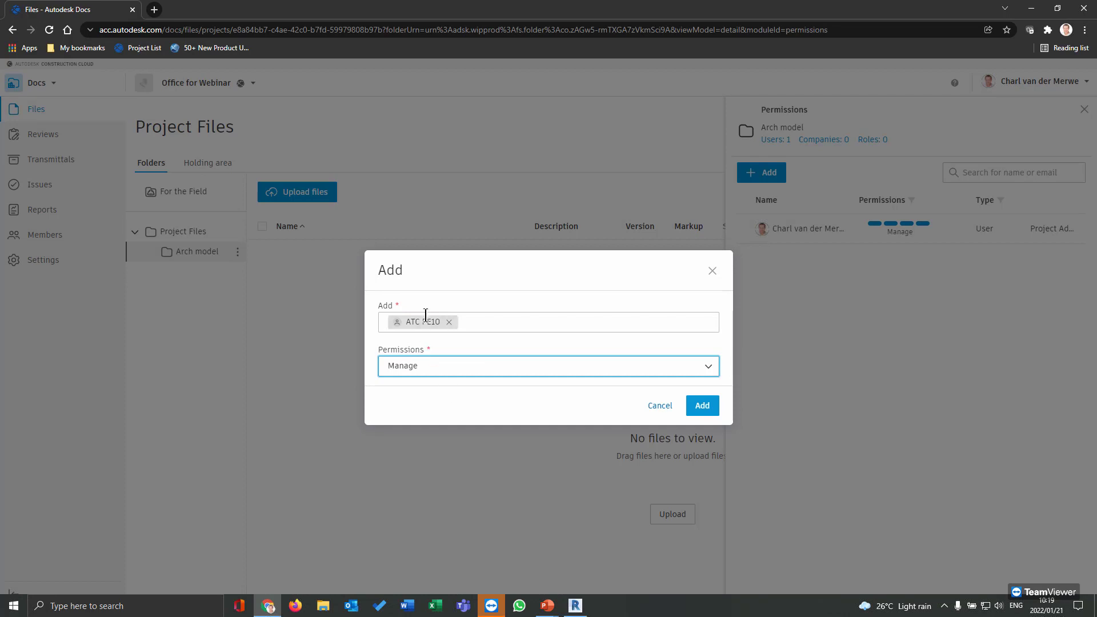
left_click(701, 406)
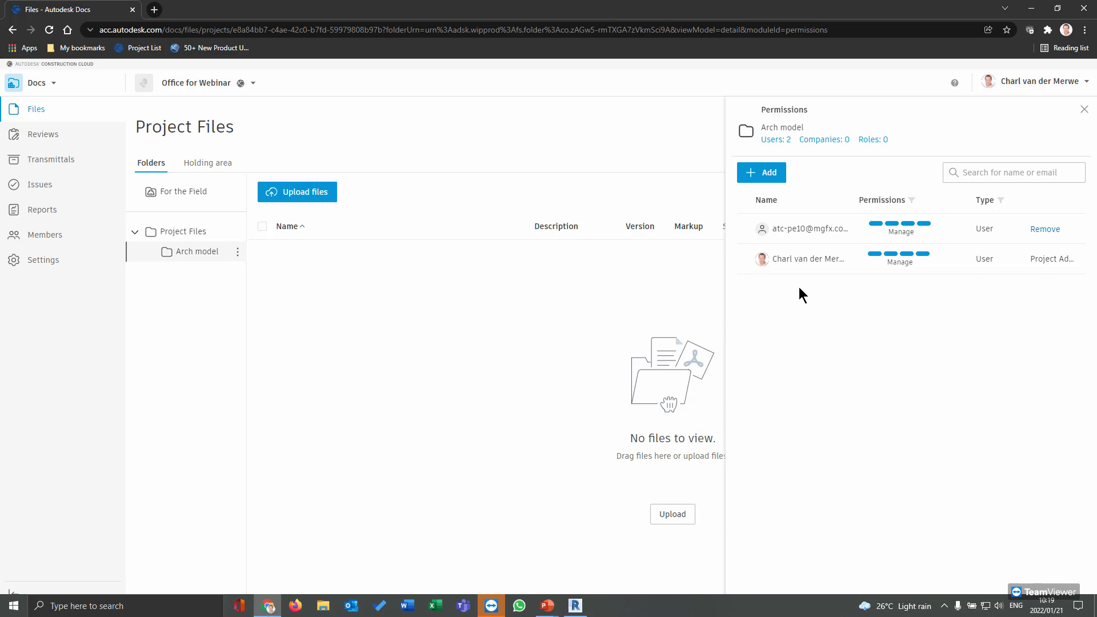
left_click(1085, 110)
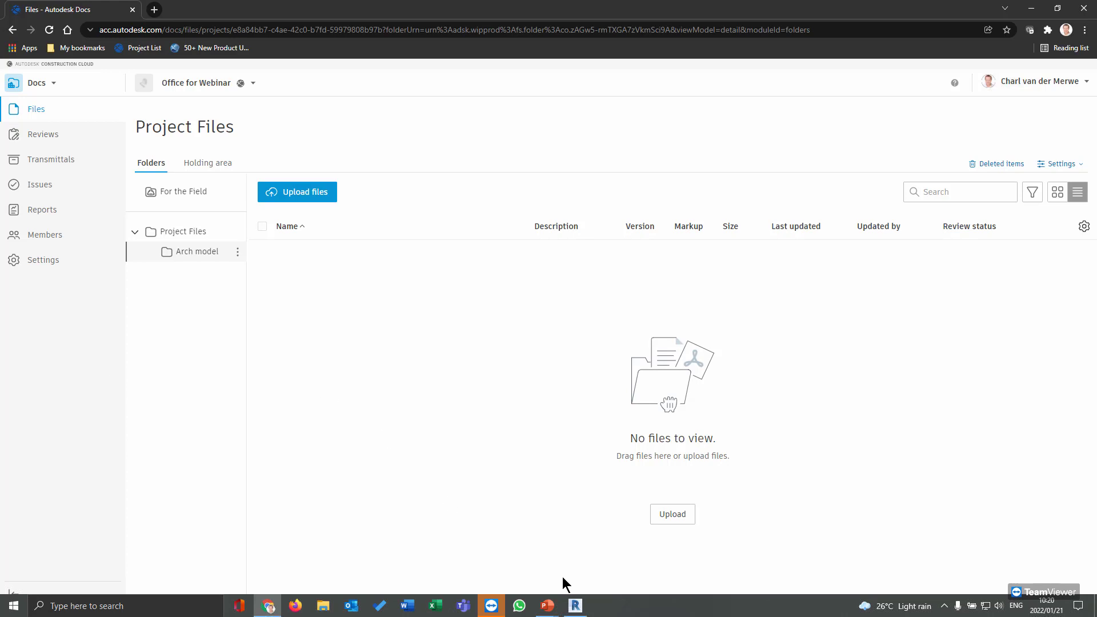
Return to Revit, recentre the Office for Webinar 3D view, and show the Collaborate tools
left_click(575, 606)
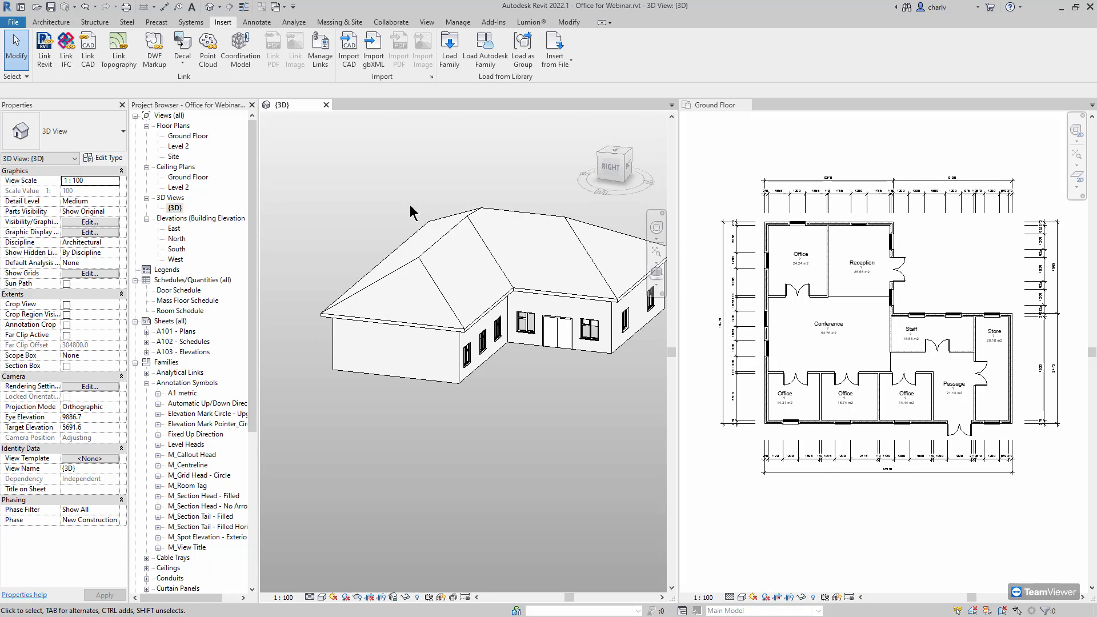
middle_click_drag(428, 171, 390, 189)
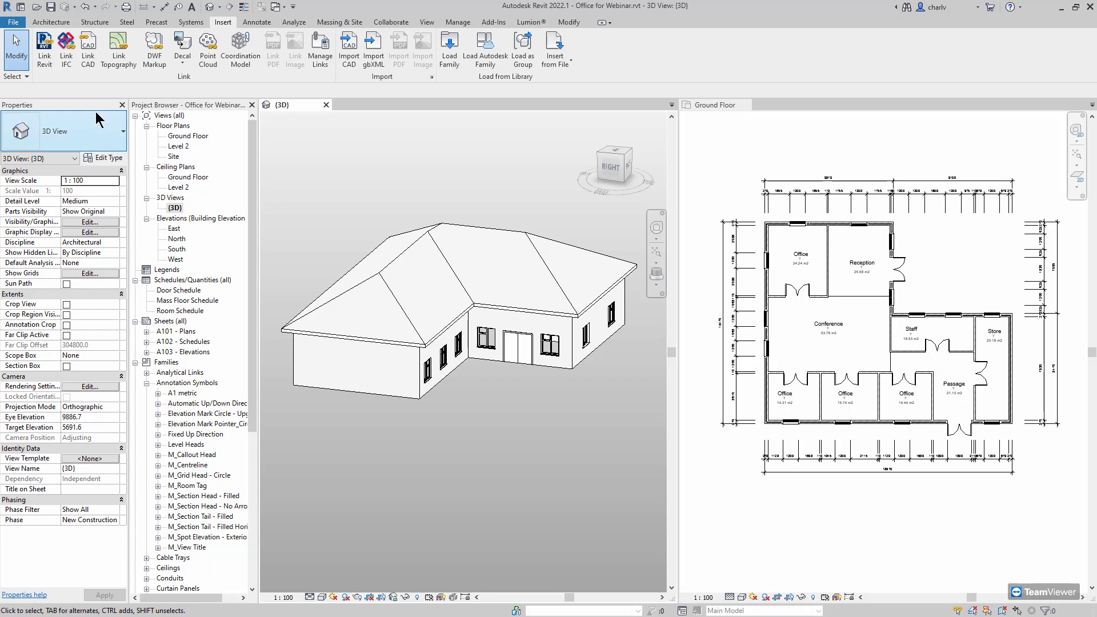
left_click(393, 24)
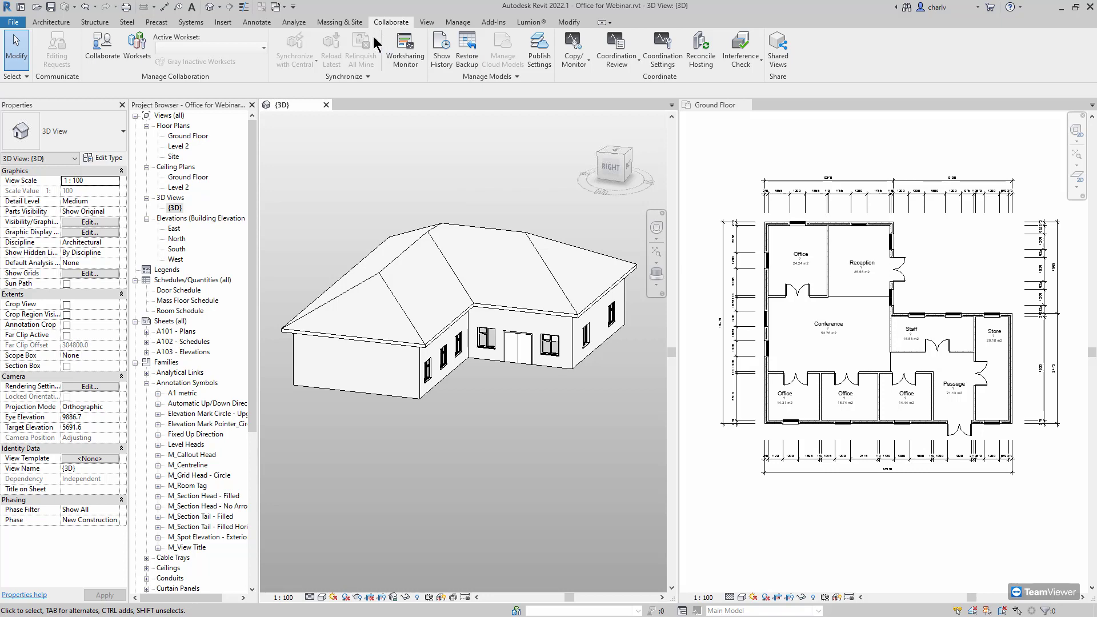
Enable collaboration for Office for Webinar using the In the cloud option
left_click(101, 63)
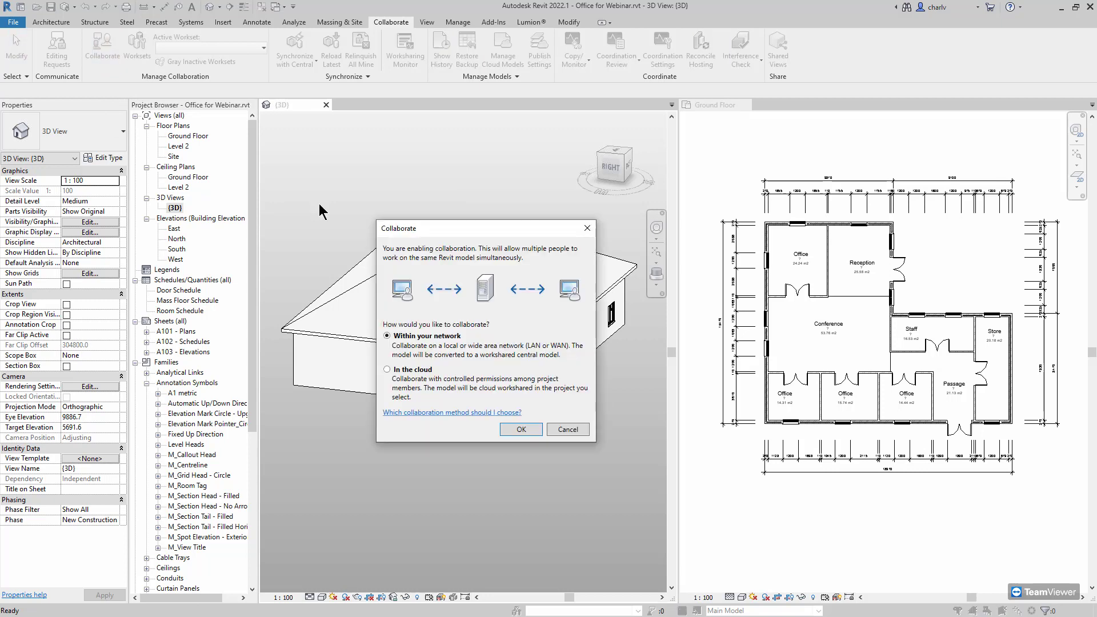
left_click_drag(427, 225, 383, 162)
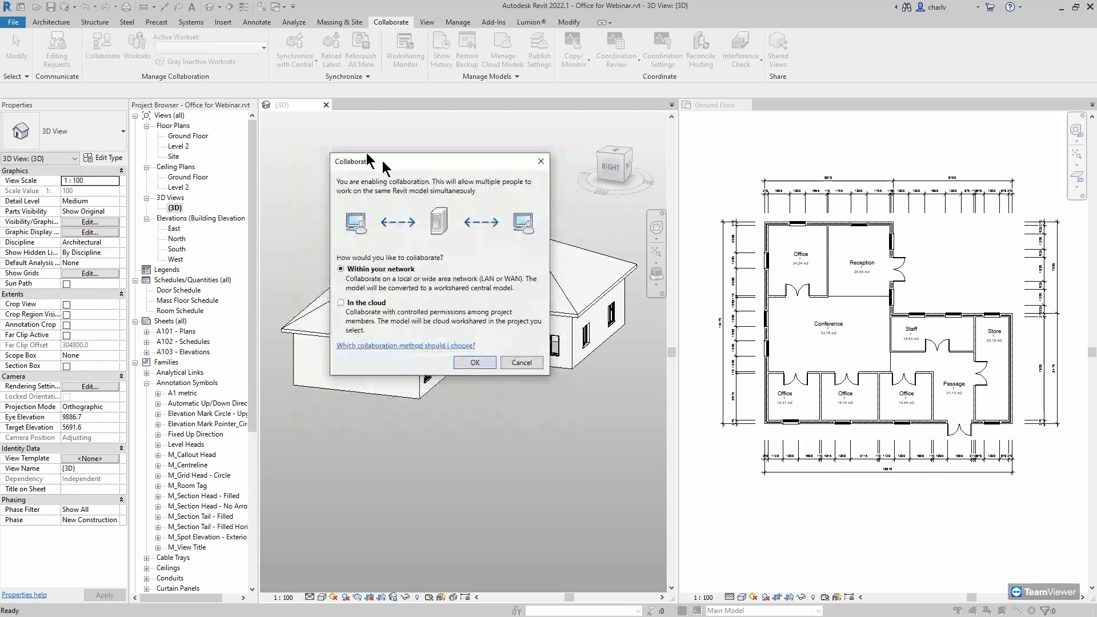
left_click(363, 307)
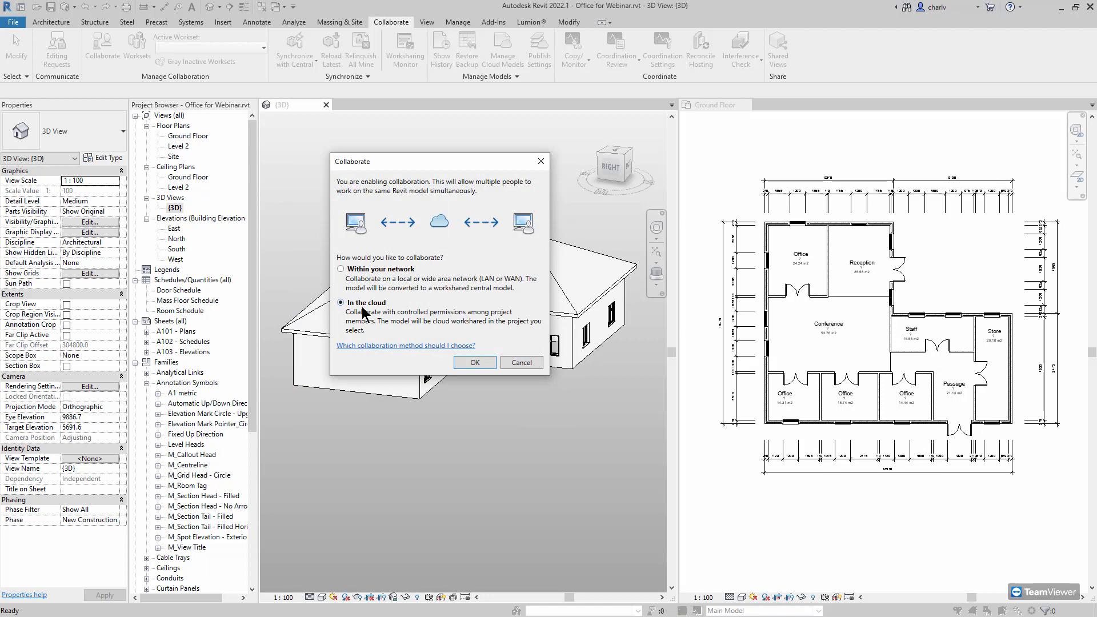
left_click(474, 363)
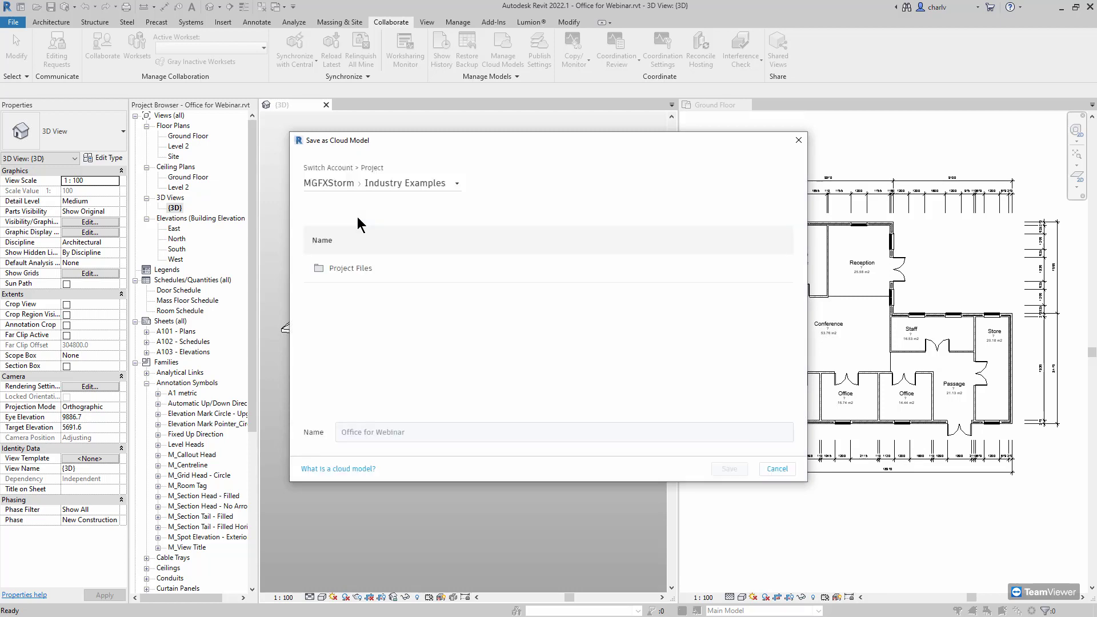
Save the model to Micrographics Cloud > Office for Webinar > Project Files > Arch model
left_click(430, 188)
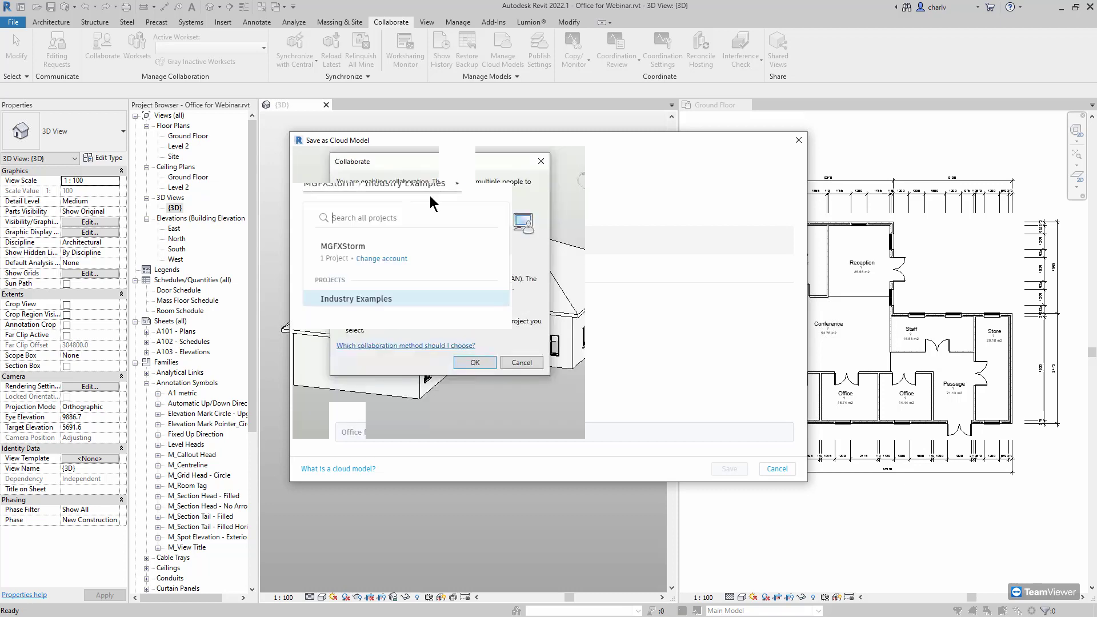
left_click(382, 258)
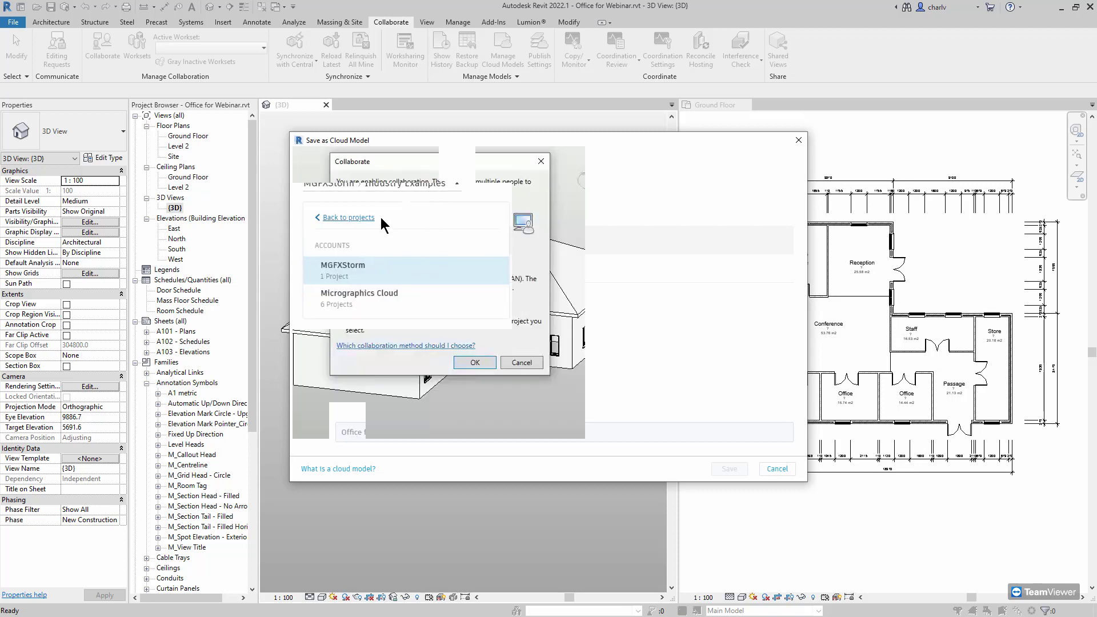
left_click(387, 296)
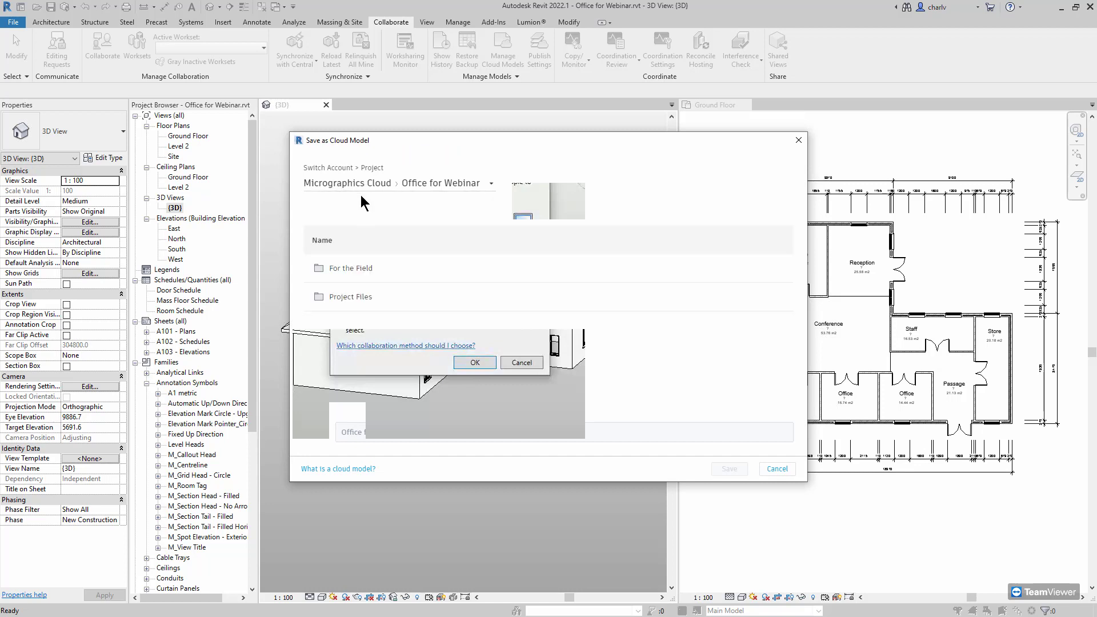
left_click(467, 188)
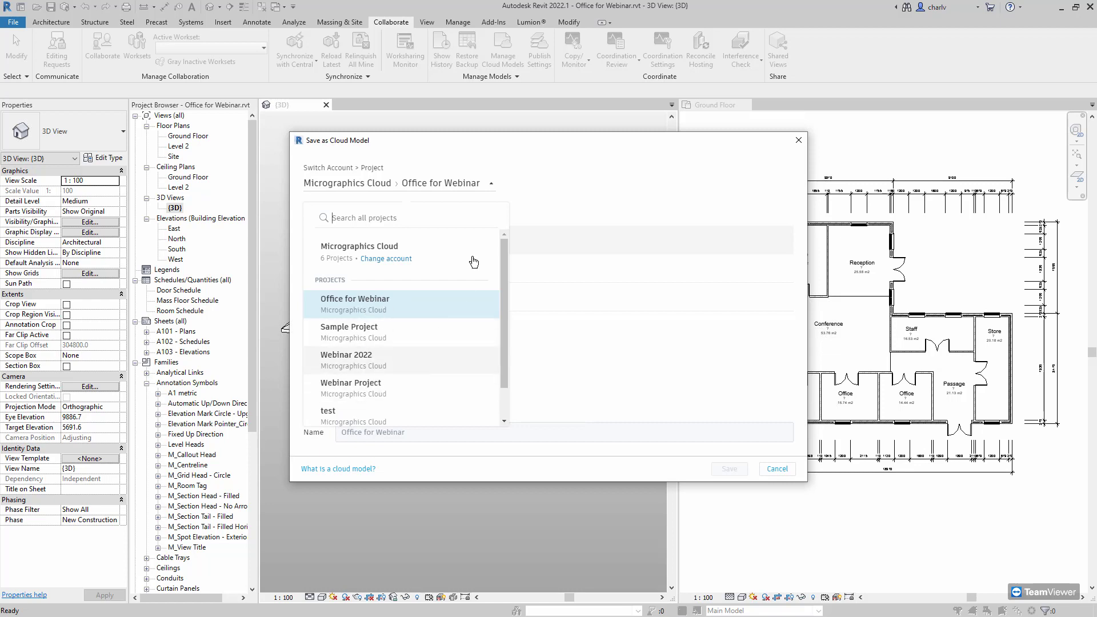
left_click(516, 183)
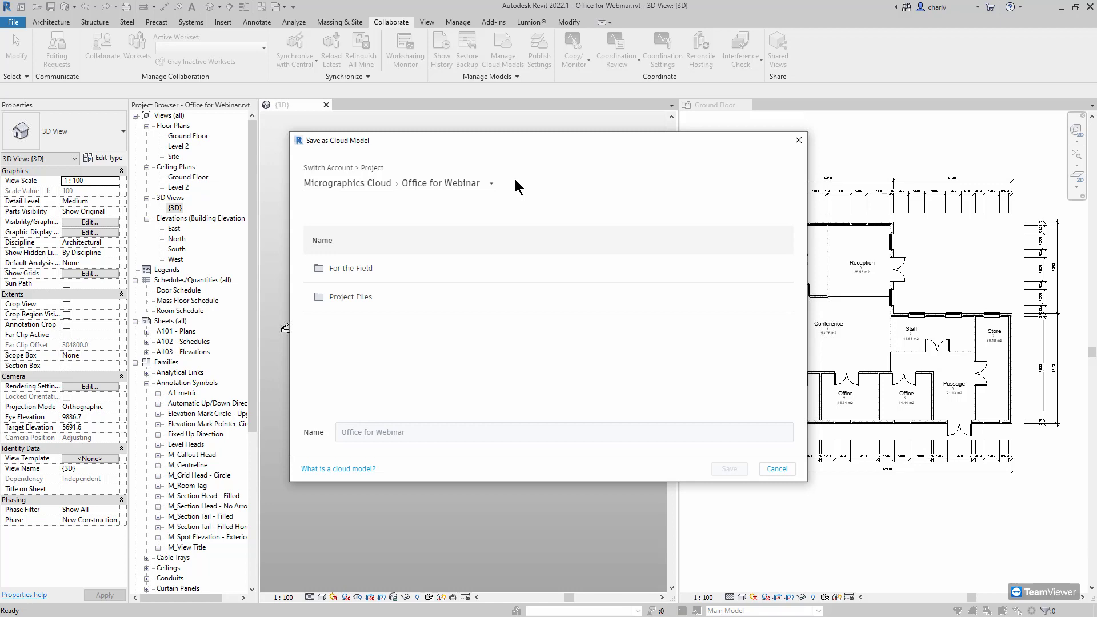
left_click(349, 298)
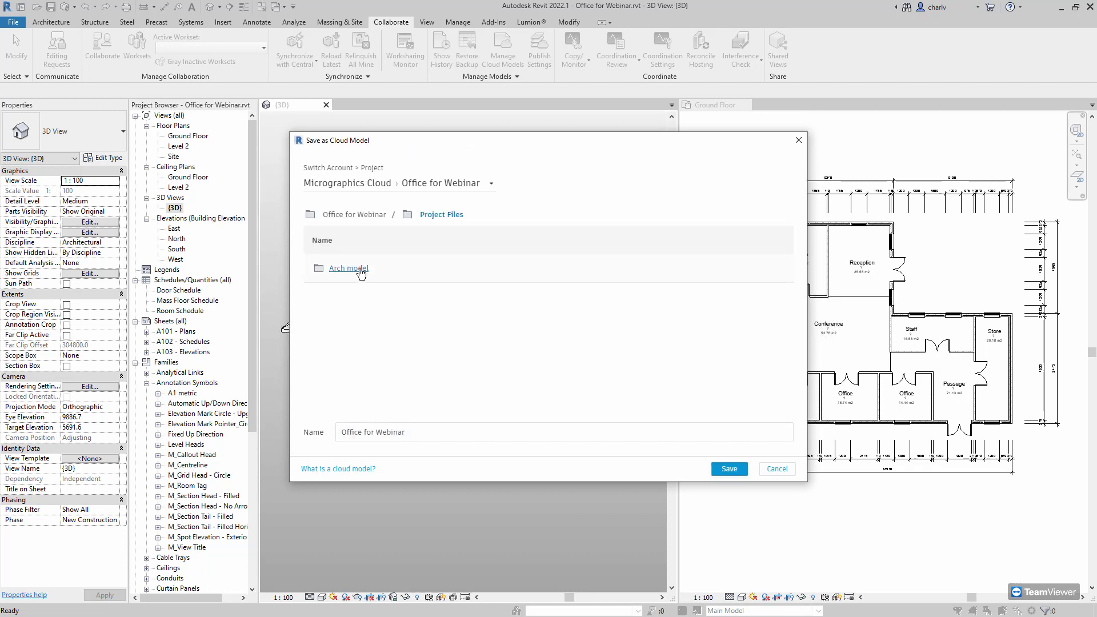
left_click(360, 271)
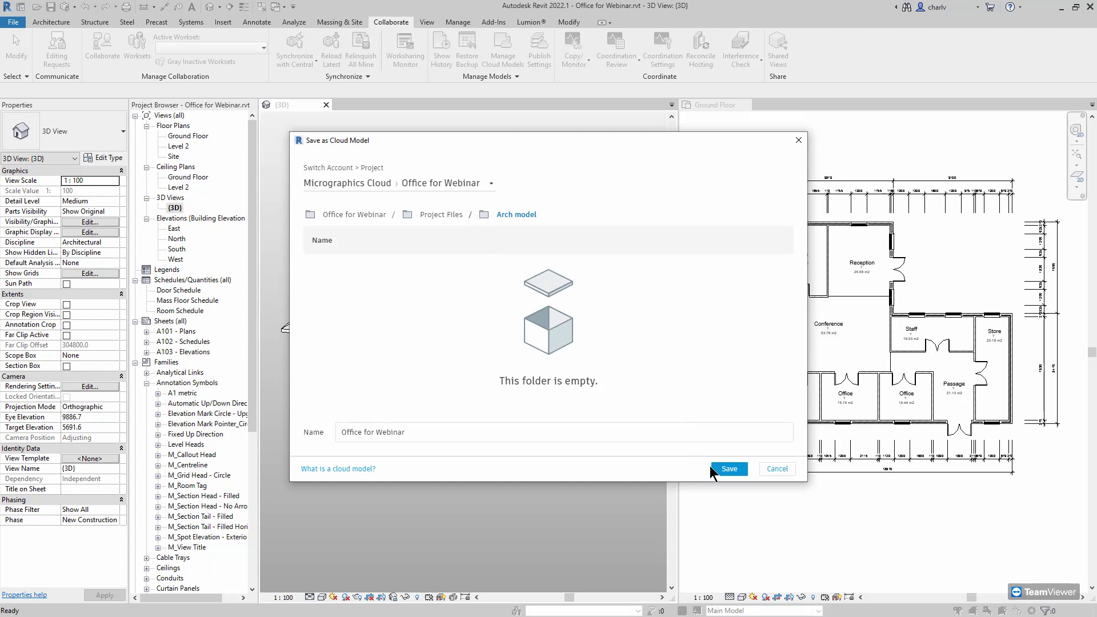
left_click(729, 470)
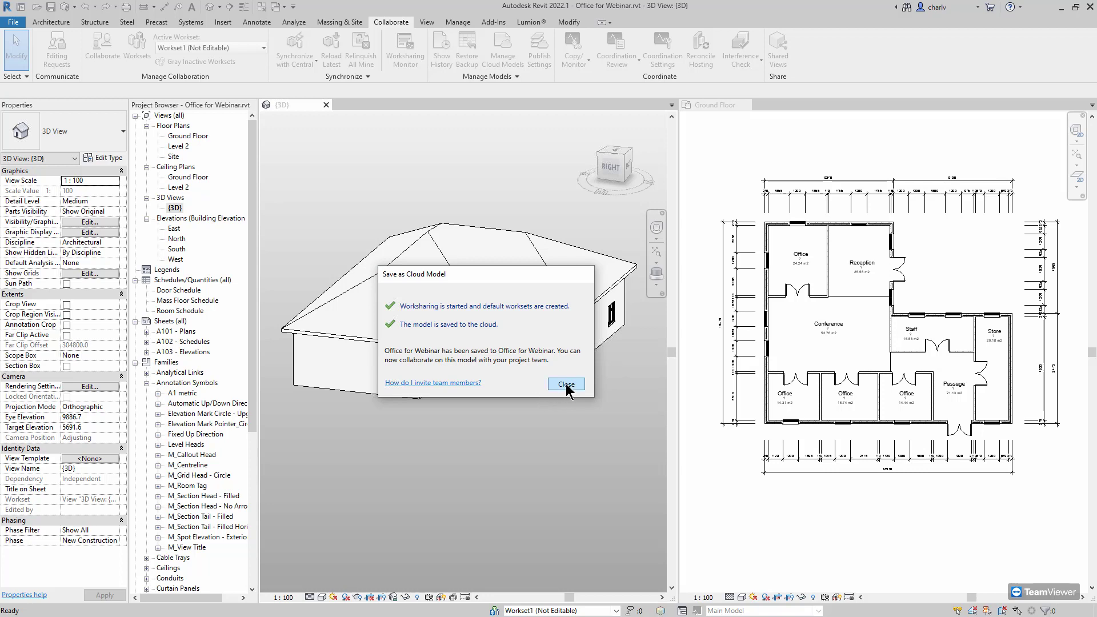
Close the confirmation that Office for Webinar is saved to the cloud
left_click(566, 384)
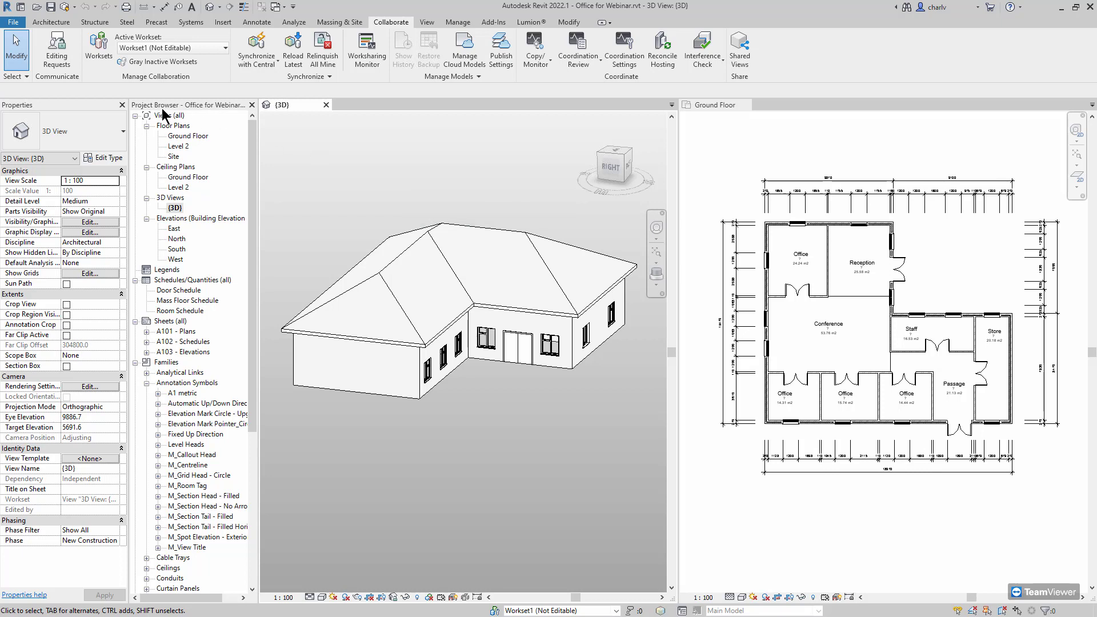
left_click(74, 7)
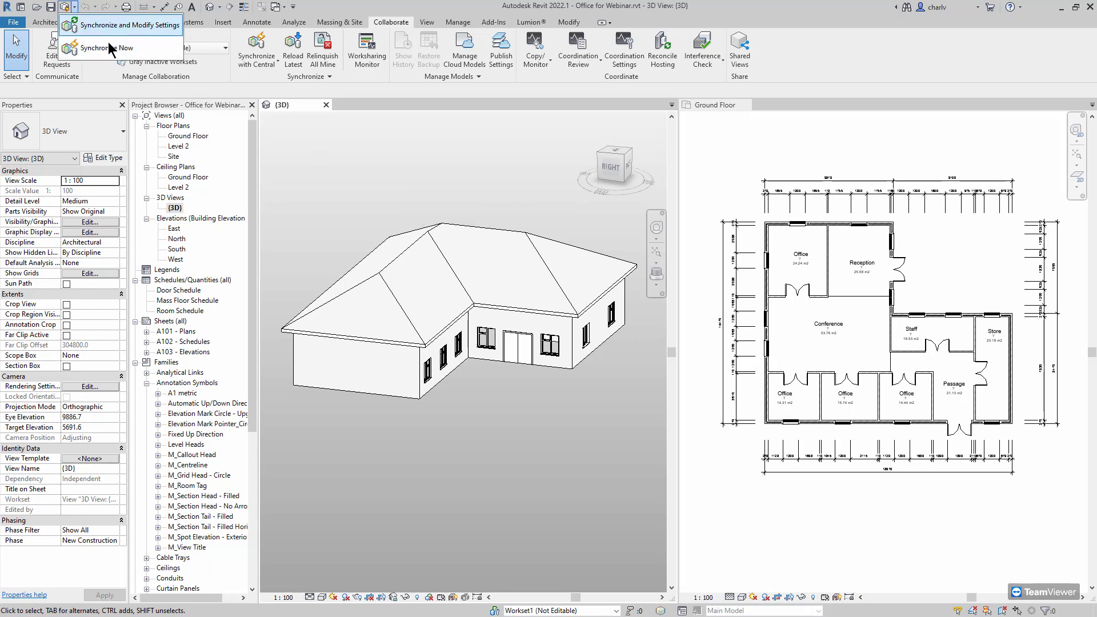
left_click(369, 96)
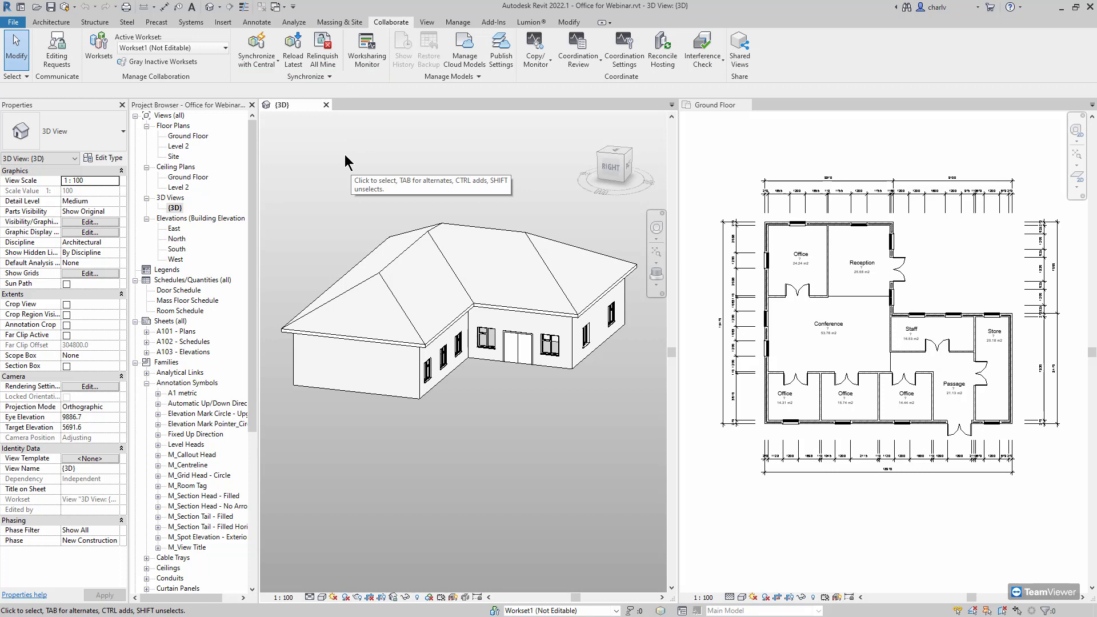
left_click(257, 61)
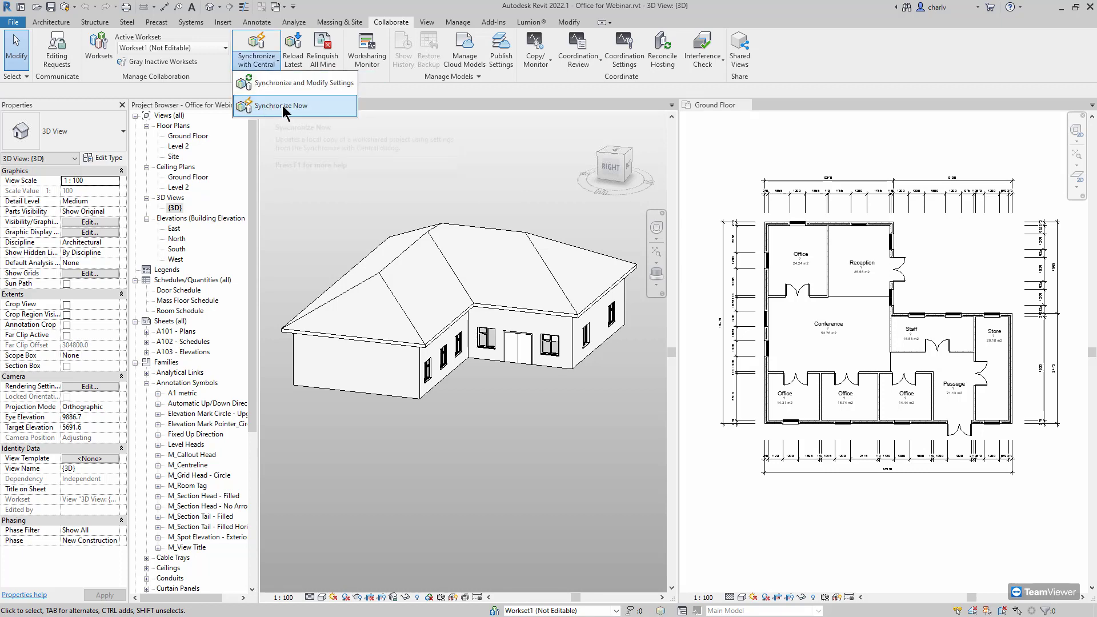
left_click(318, 92)
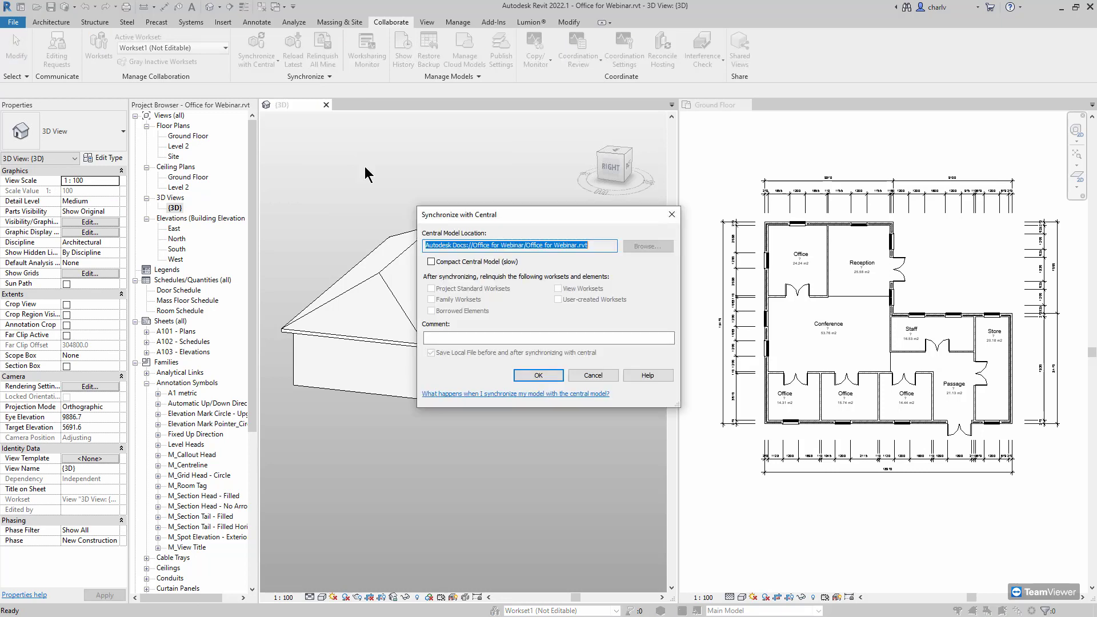
left_click(485, 339)
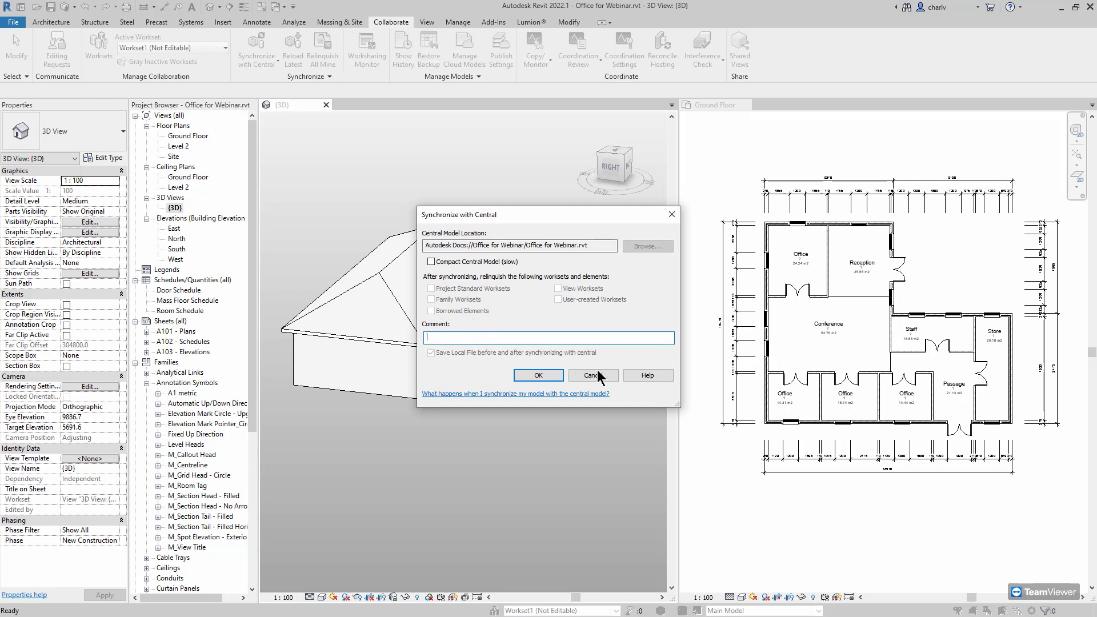
left_click(538, 375)
Synchronize the model with central now, then switch to Autodesk Docs in the browser
left_click(263, 63)
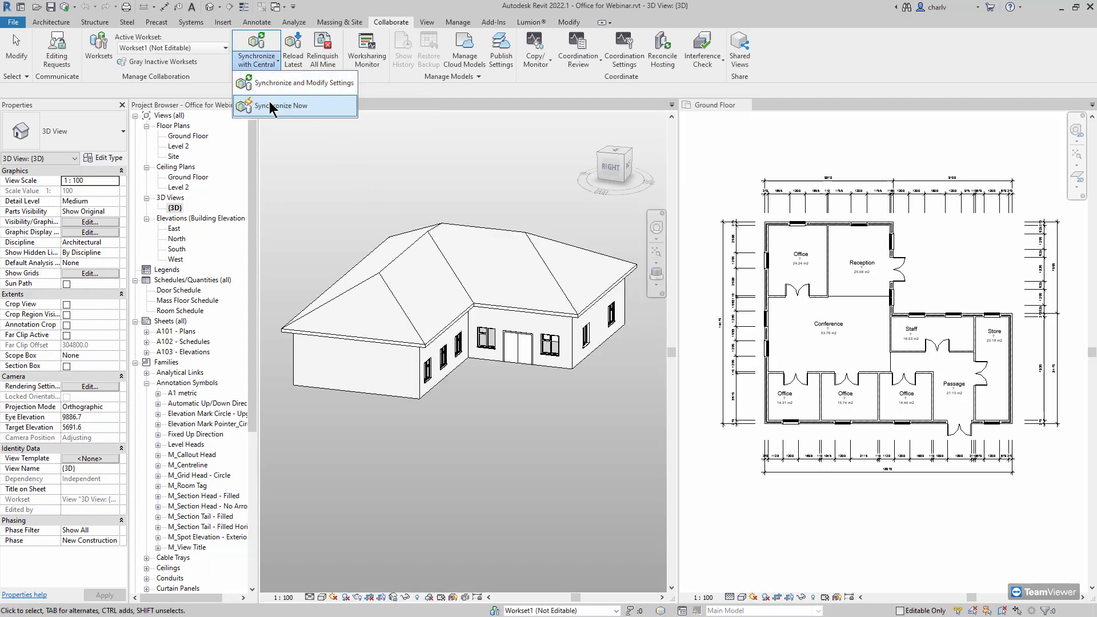
left_click(274, 108)
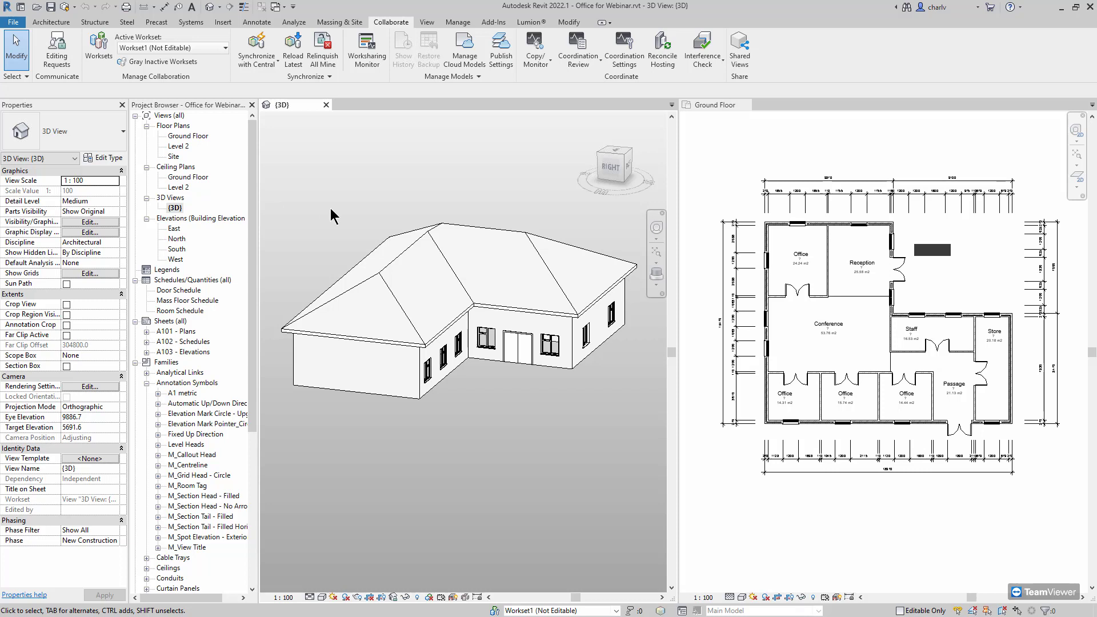
key("alt+Tab")
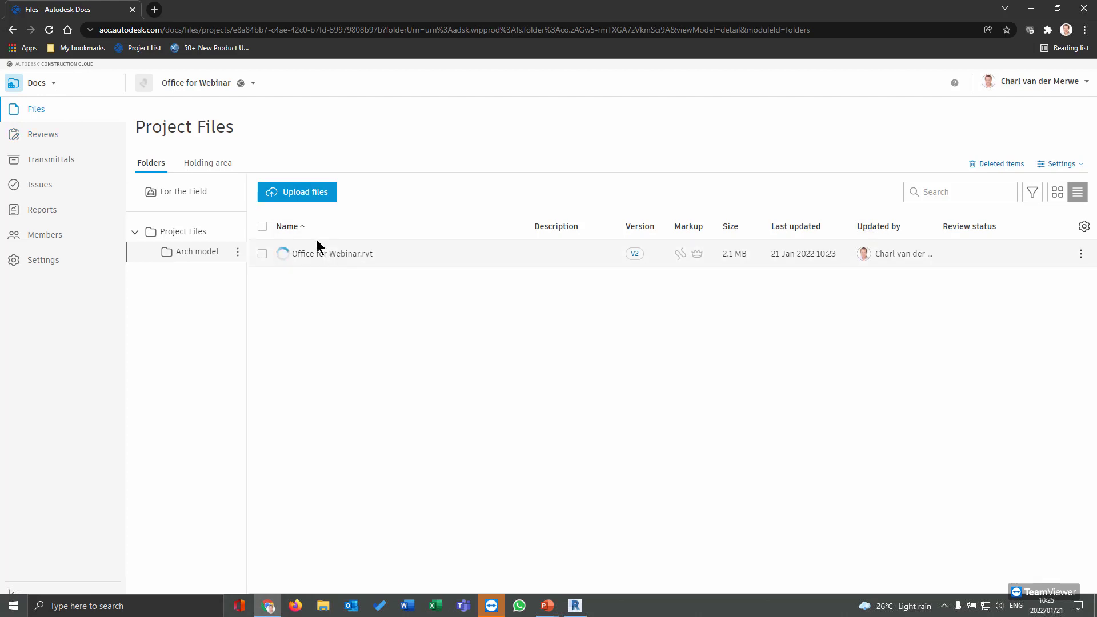
Go to Files > Arch model and open Office for Webinar.rvt (V2) in the viewer
left_click(56, 118)
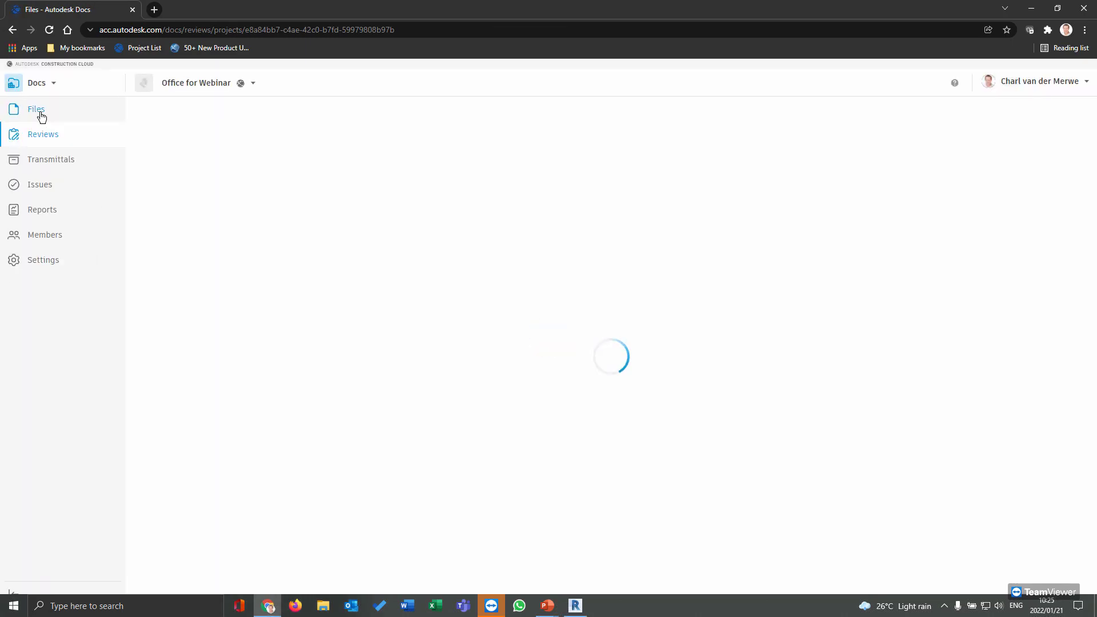
left_click(39, 113)
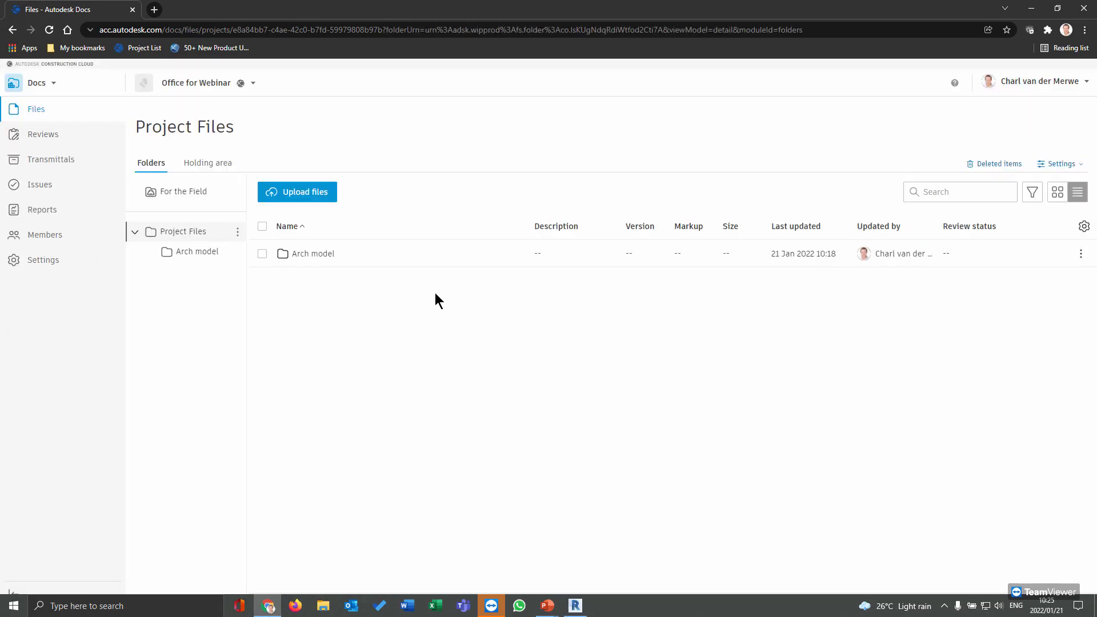
left_click(310, 255)
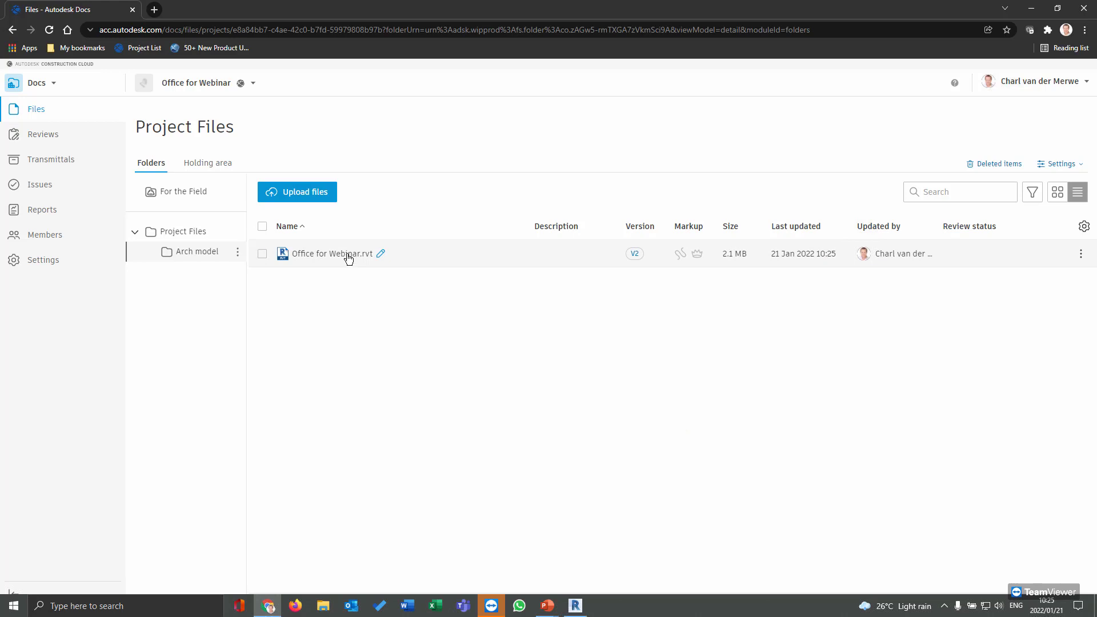
left_click(350, 260)
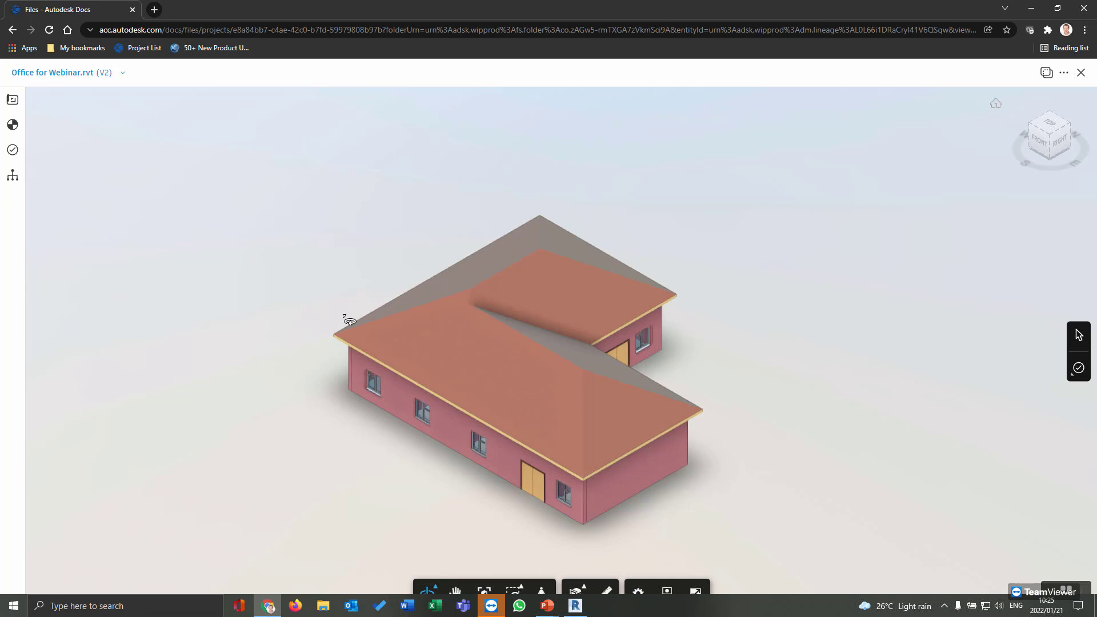
Orbit to a low front view and measure the right wall's base edge, about 32.4'
left_click_drag(642, 345, 527, 416)
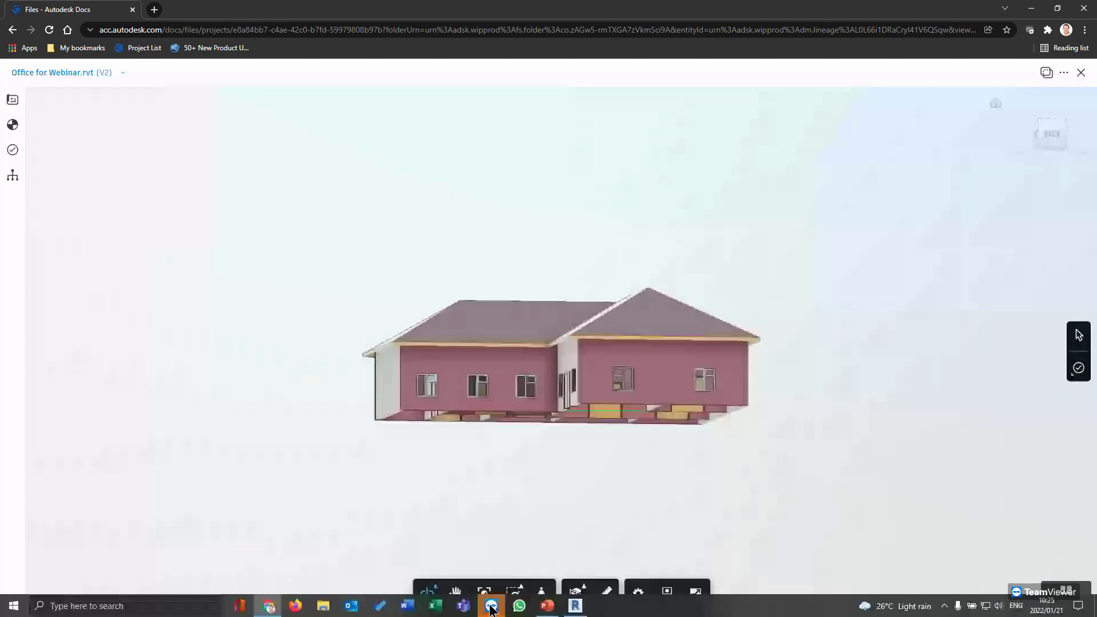
mouse_move(491, 610)
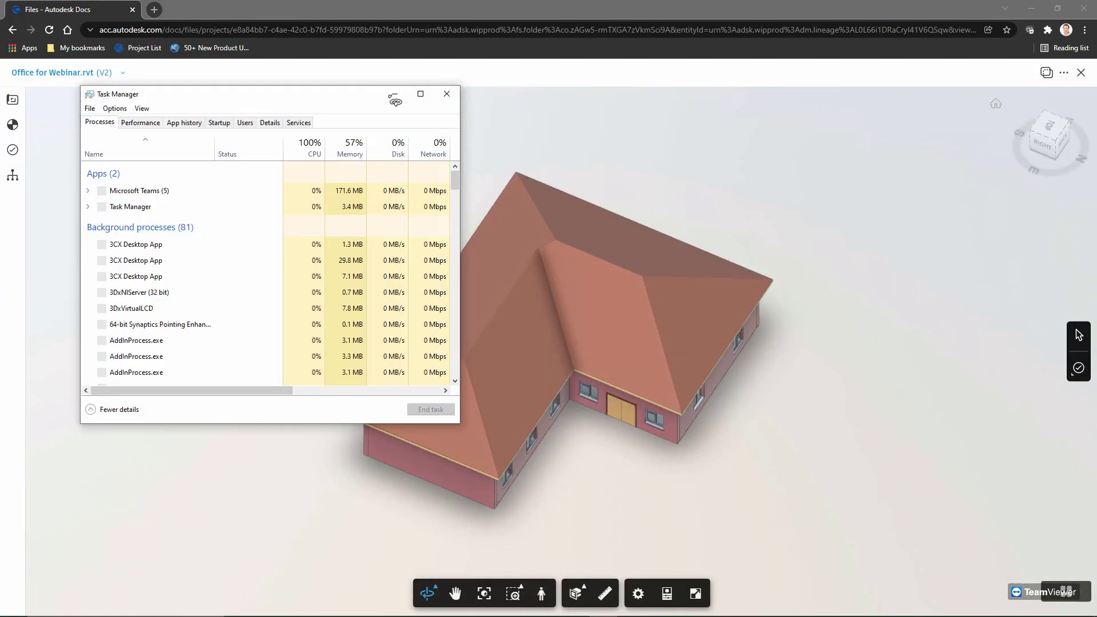
mouse_move(745, 458)
left_mouse_down()
mouse_move(735, 443)
mouse_move(786, 407)
mouse_move(732, 450)
left_mouse_up()
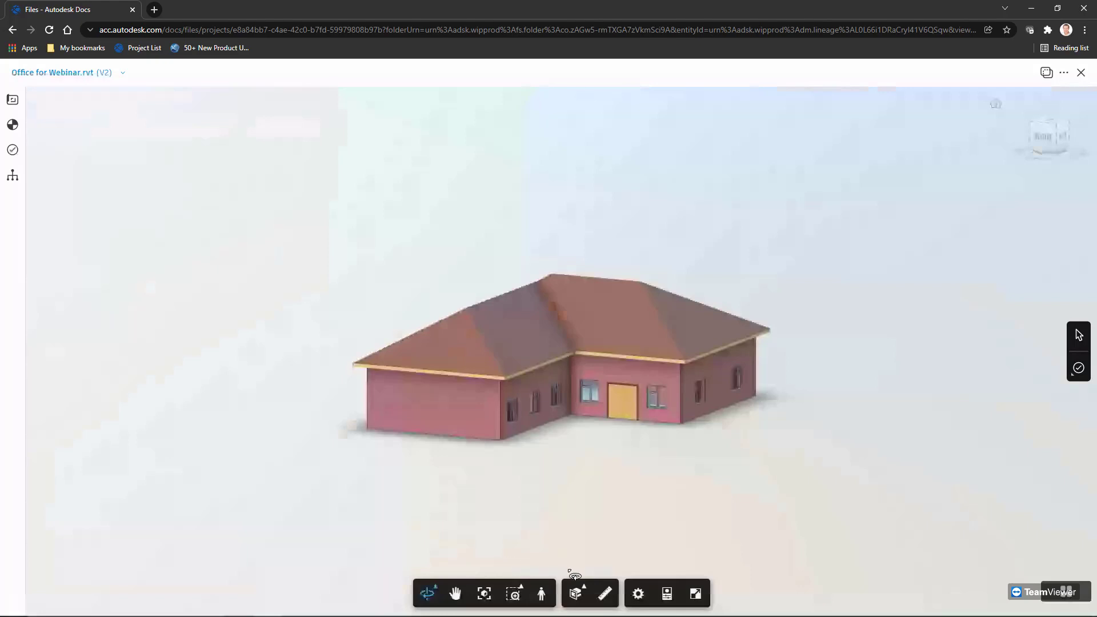
left_click(601, 595)
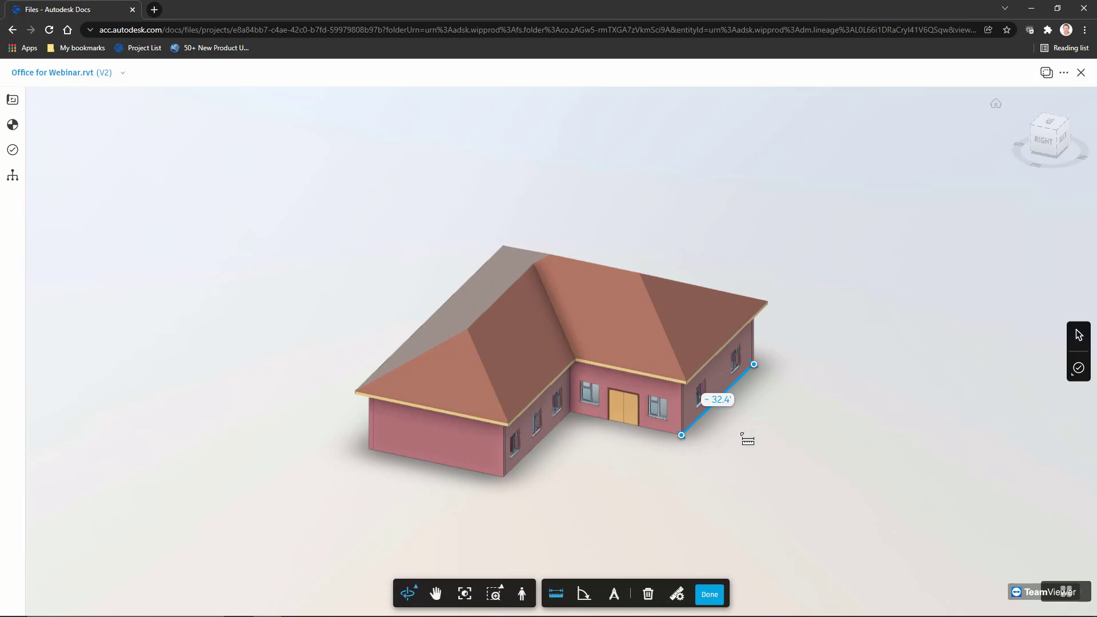
Change the Measure tool's unit type to millimetres
left_click(677, 594)
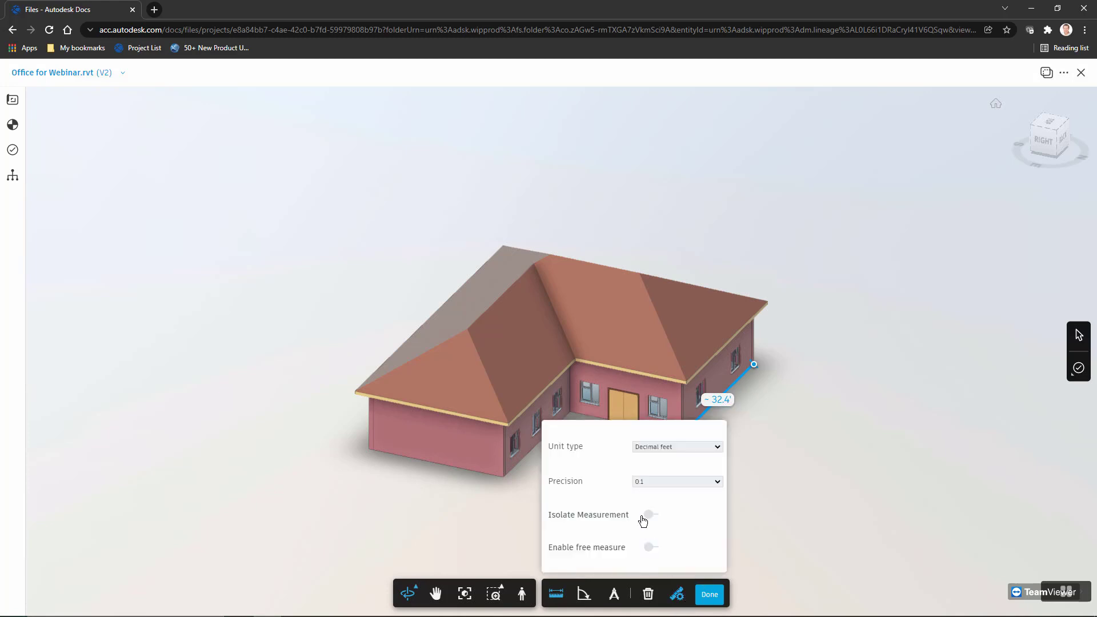
left_click(675, 446)
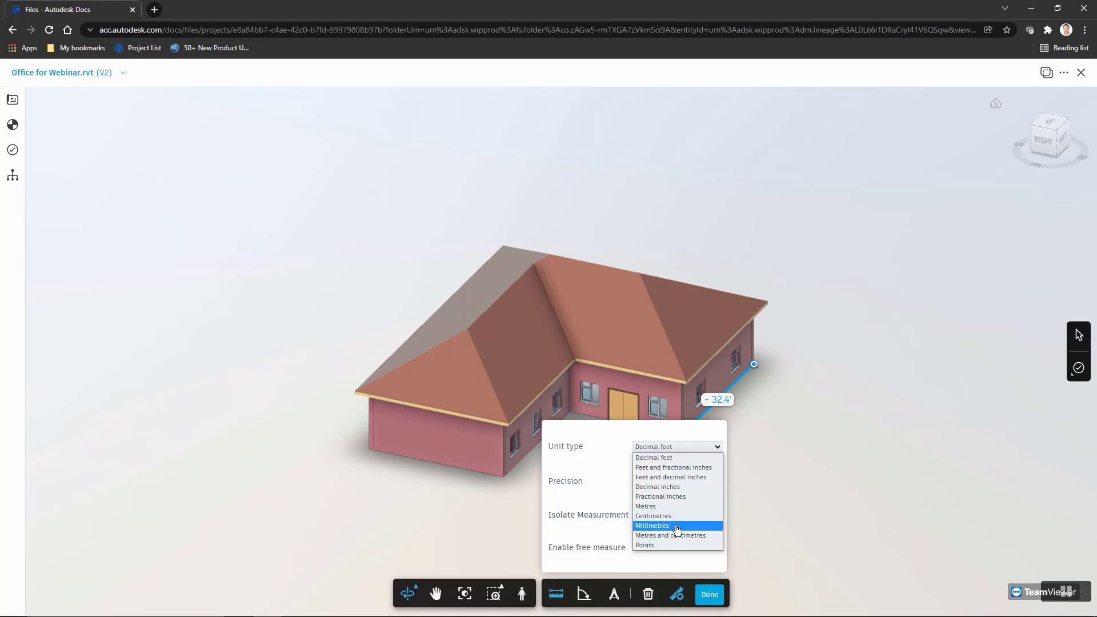
left_click(691, 526)
key("Escape")
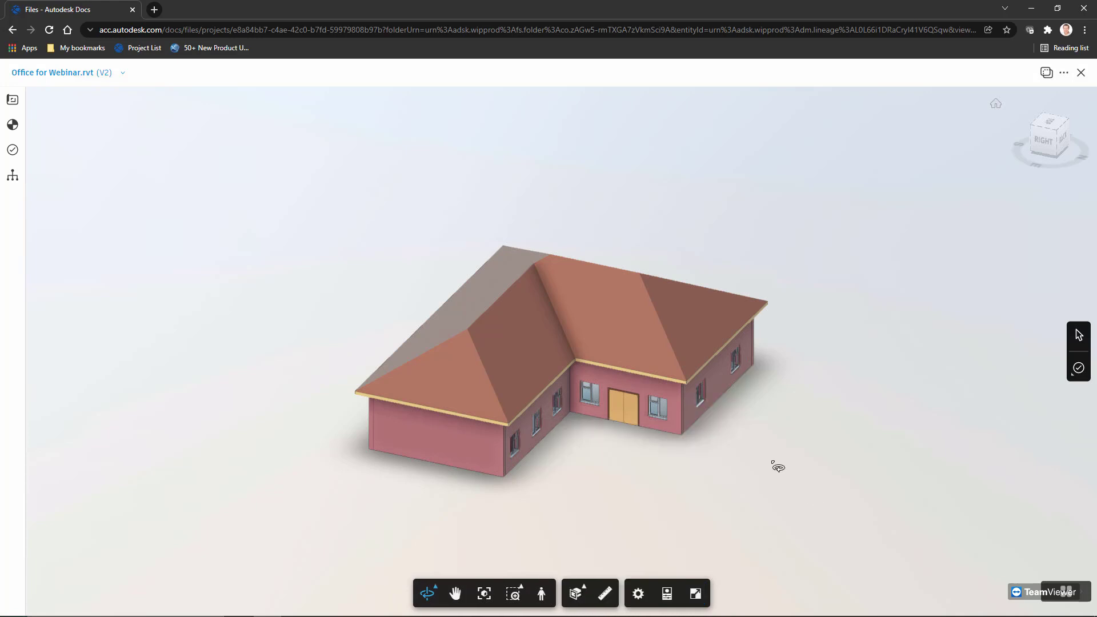
Remeasure the right wall's base edge, read 9870.0 mm, then clear the measurement
left_click(604, 594)
left_click(681, 435)
left_click(754, 364)
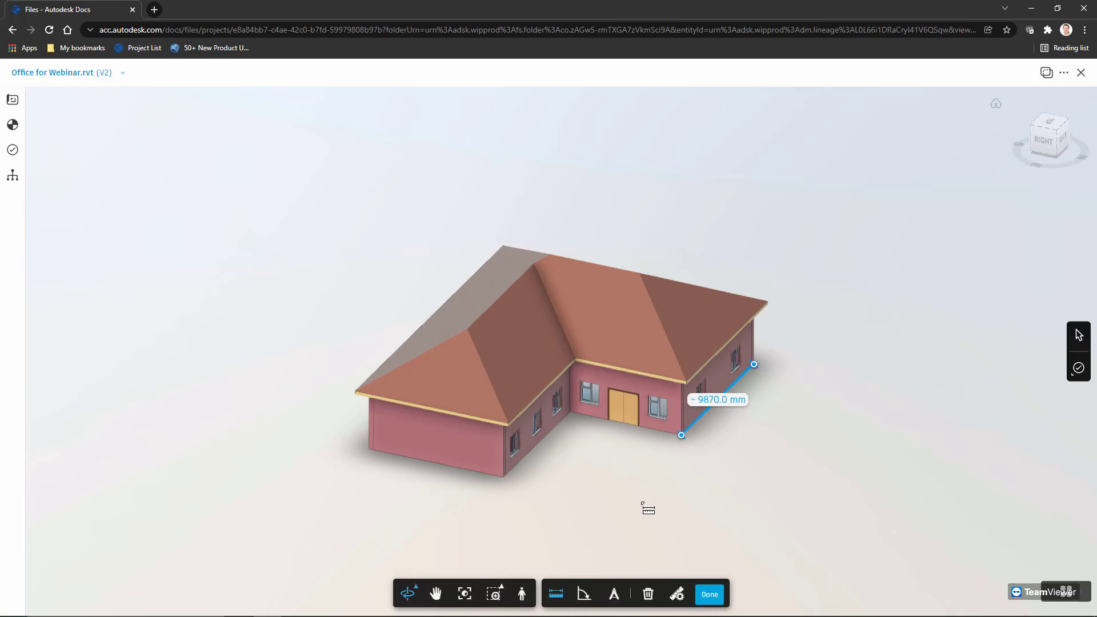
key("Escape")
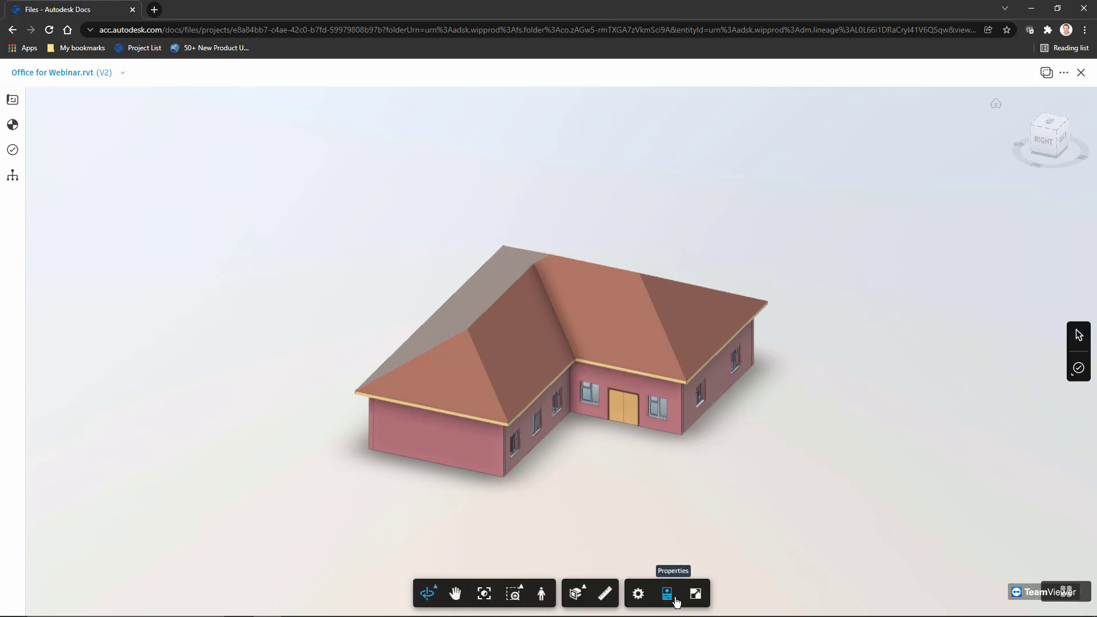
Browse the Sheets & Views and Levels lists for available 2D sheets and 3D views
left_click(12, 100)
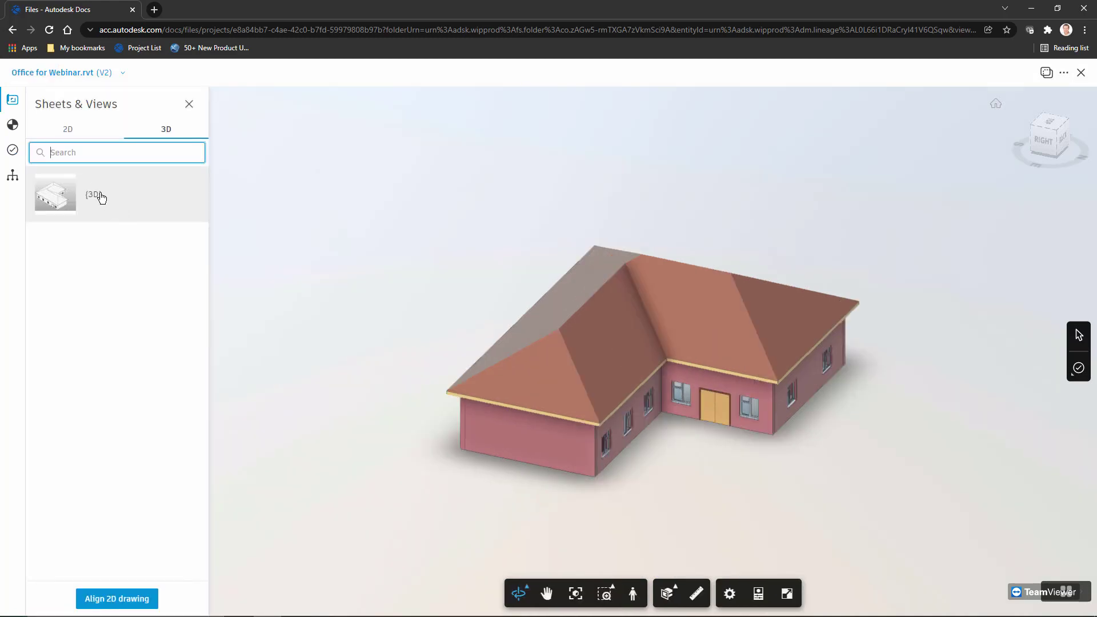
left_click(12, 124)
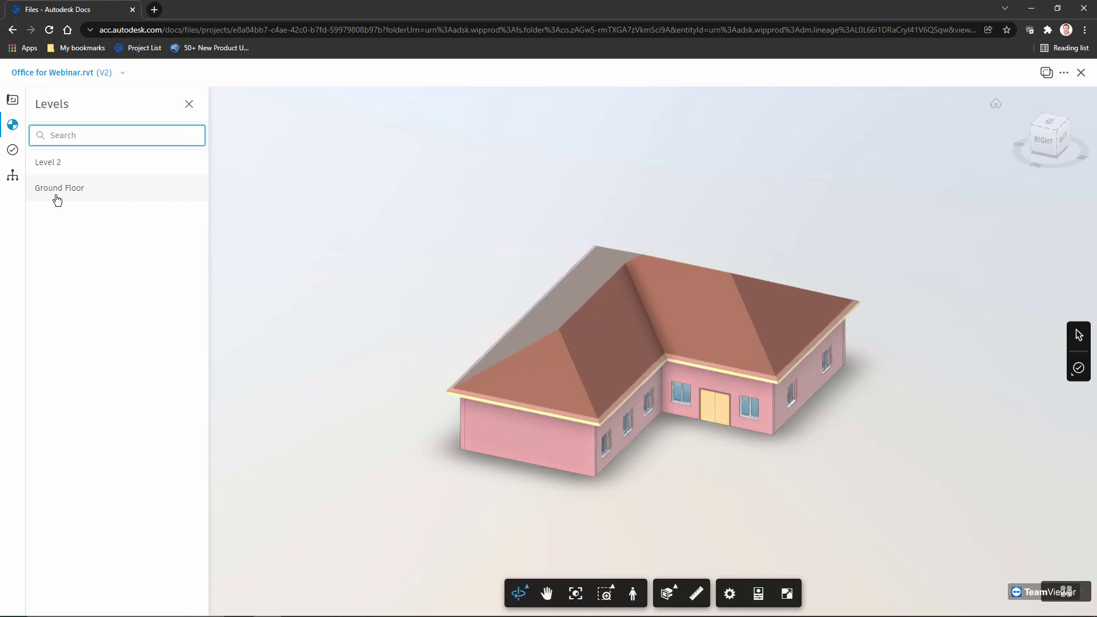
left_click(13, 100)
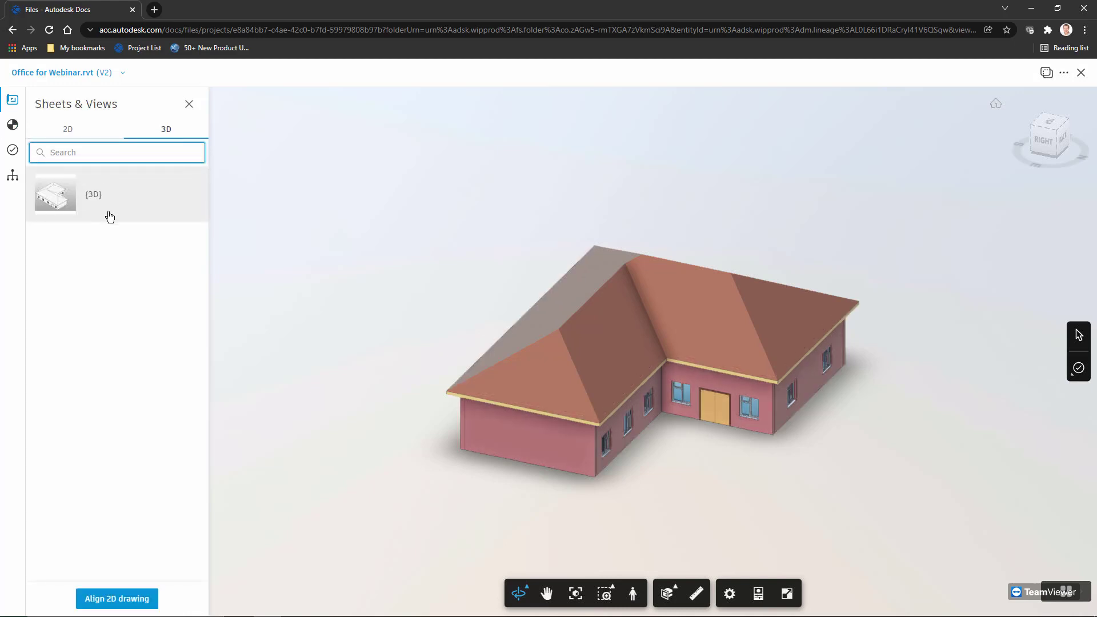
left_click(79, 132)
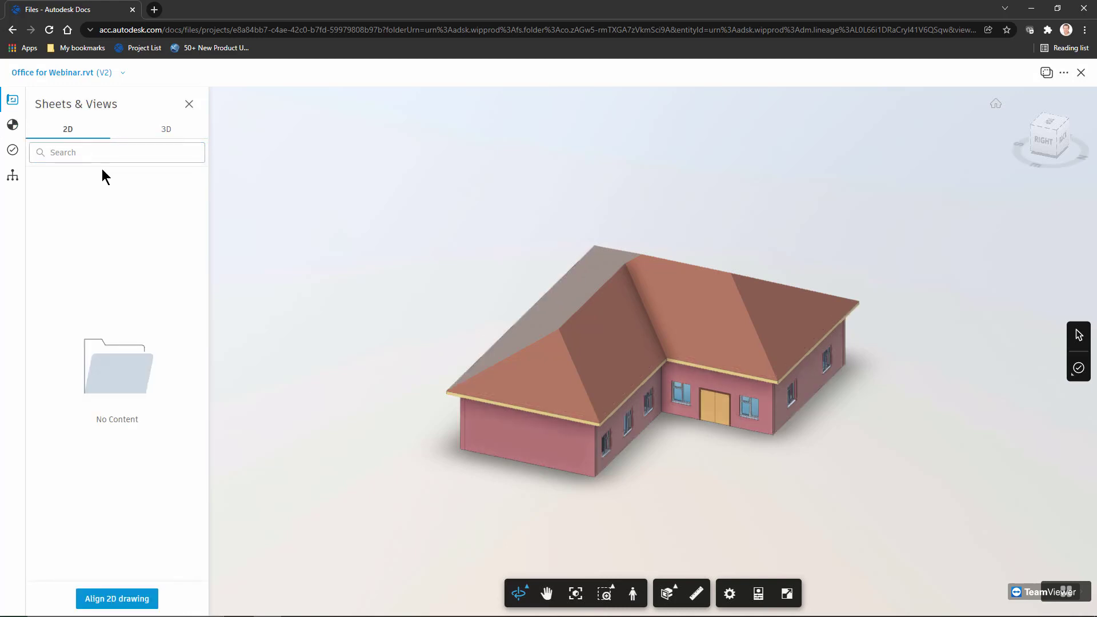
left_click(166, 132)
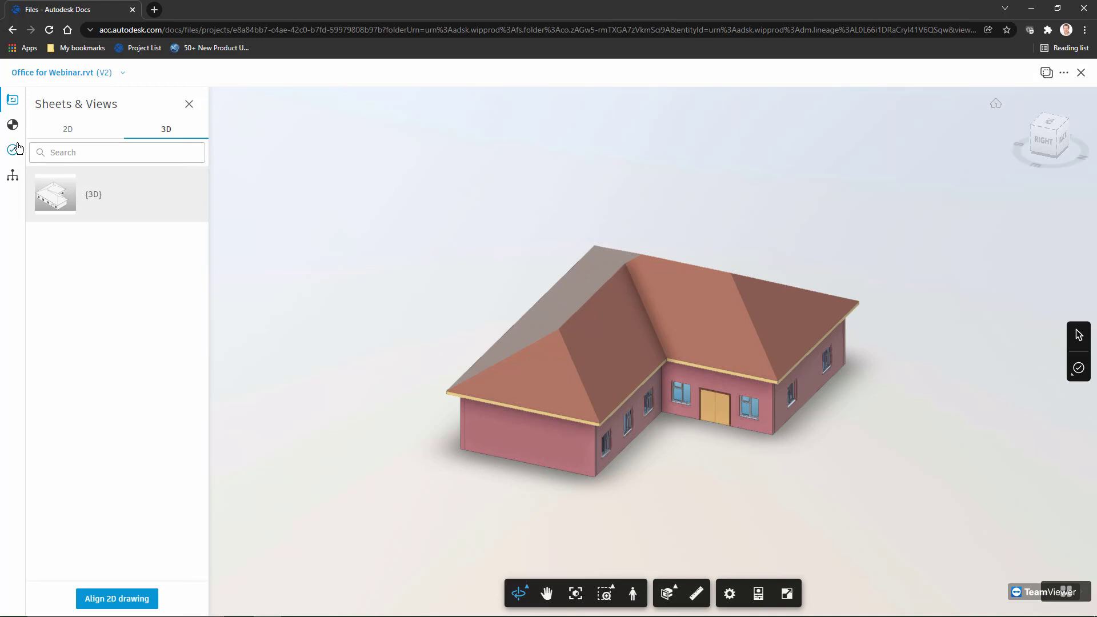
Show only the Ground Floor level, roof hidden, and orbit to look into the rooms
left_click(13, 131)
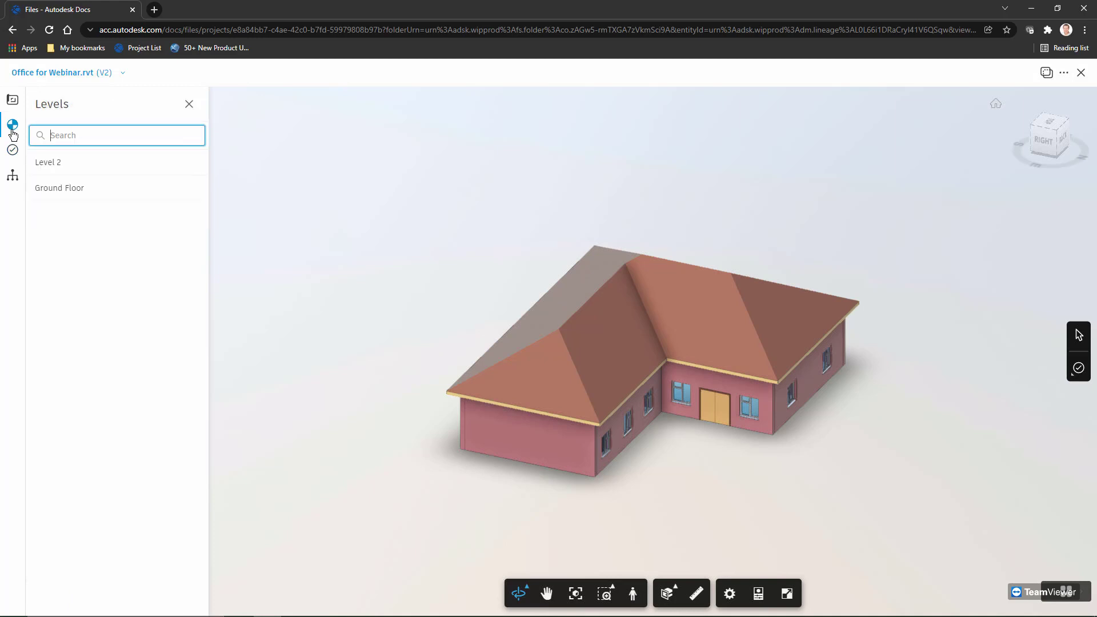
left_click(64, 188)
left_click(66, 165)
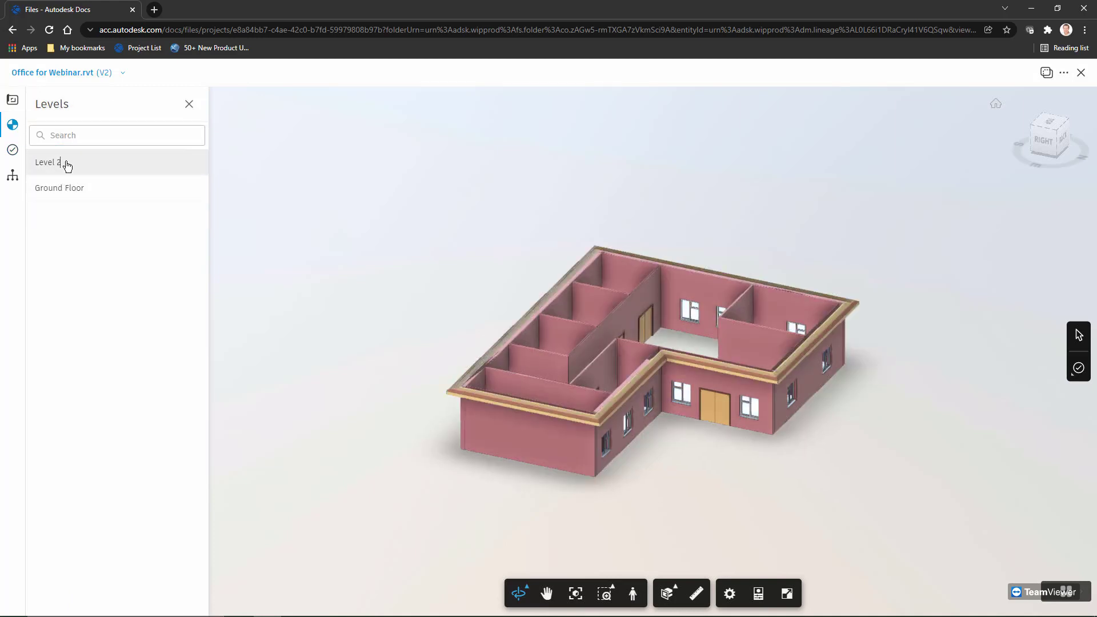
left_click(69, 189)
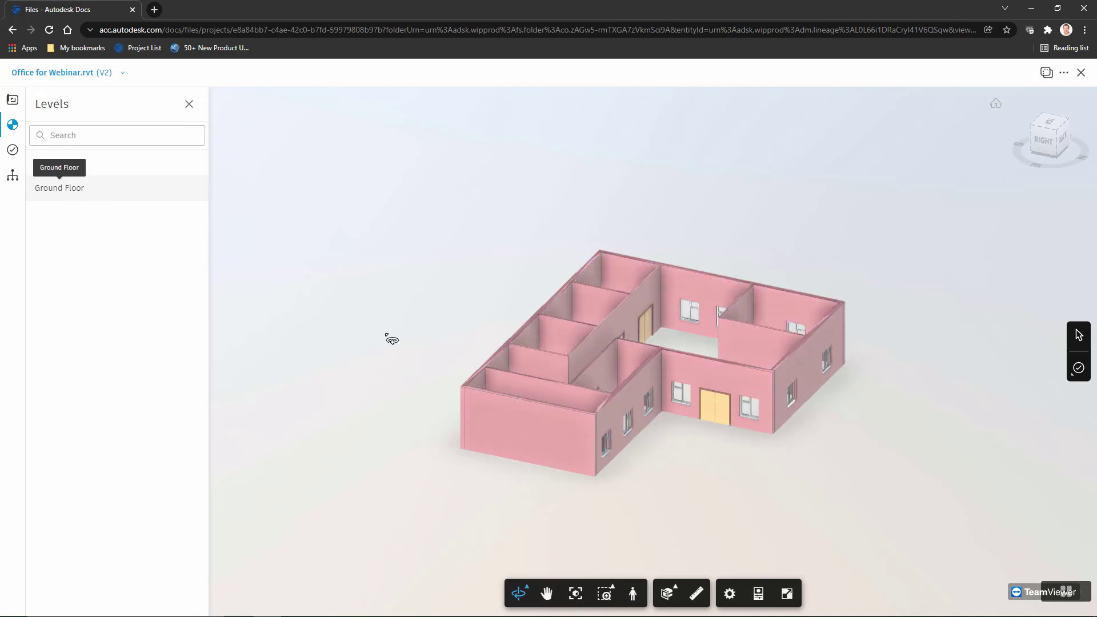
left_click_drag(542, 320, 449, 341)
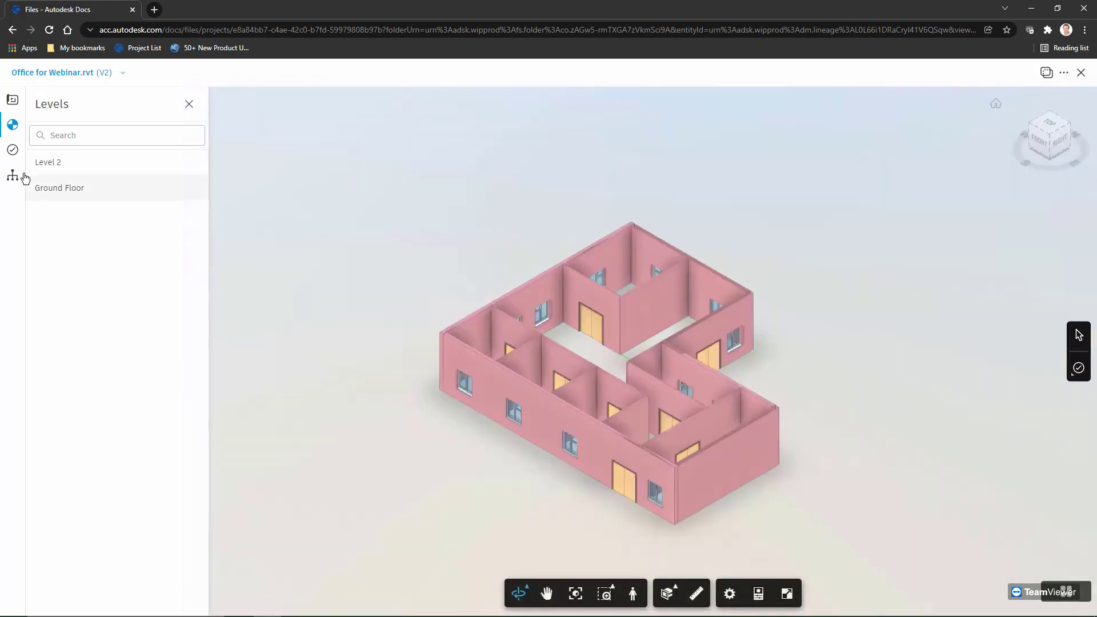
Check the Issues and Model Browser panels, then close the viewer back to Office for Webinar.rvt V2
left_click(13, 150)
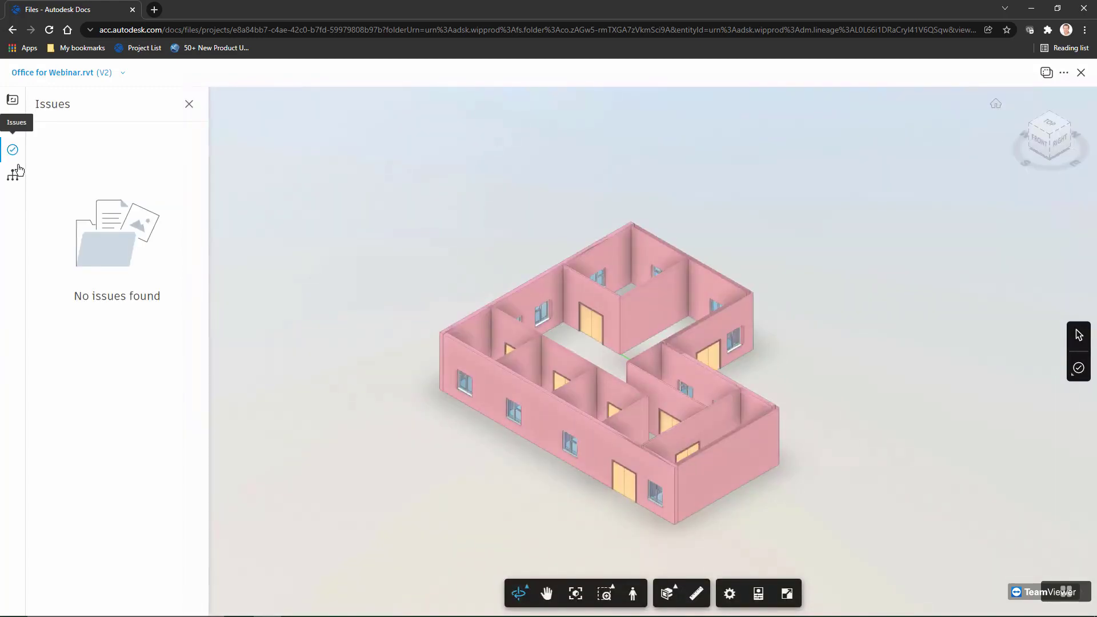
left_click(12, 175)
left_click_drag(435, 343, 349, 485)
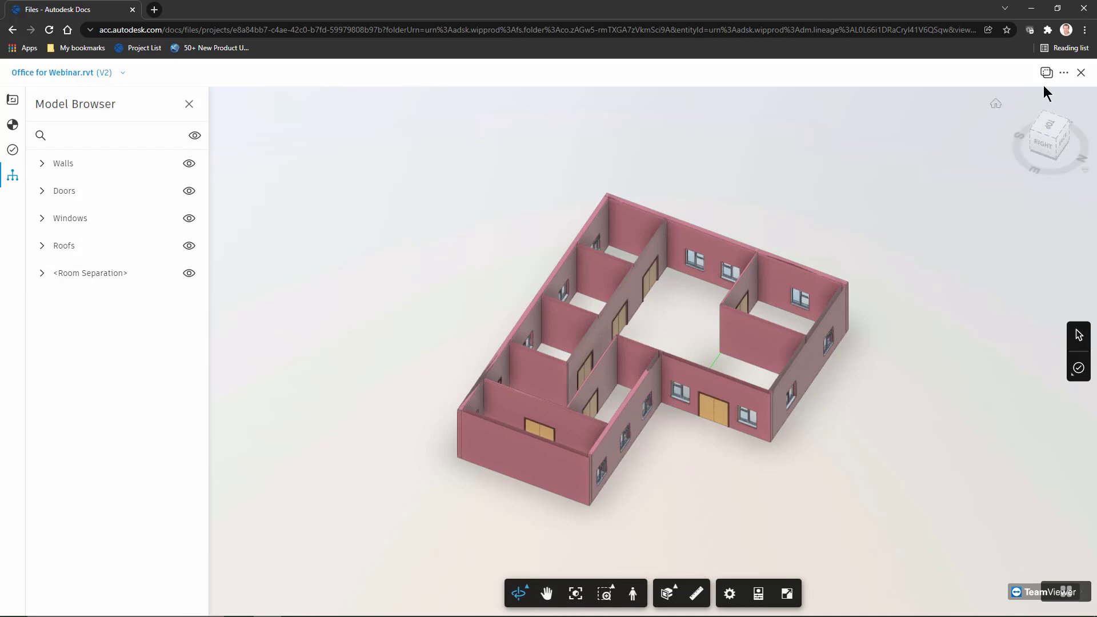
left_click(1082, 73)
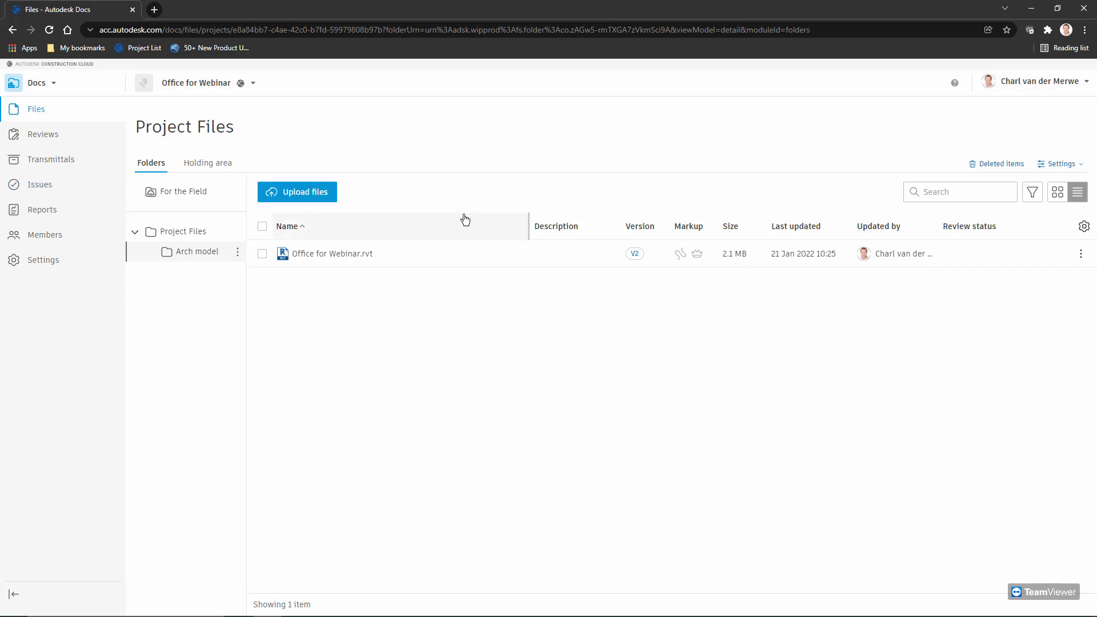
Switch from Docs to Design Collaboration using the product switcher
left_click(54, 84)
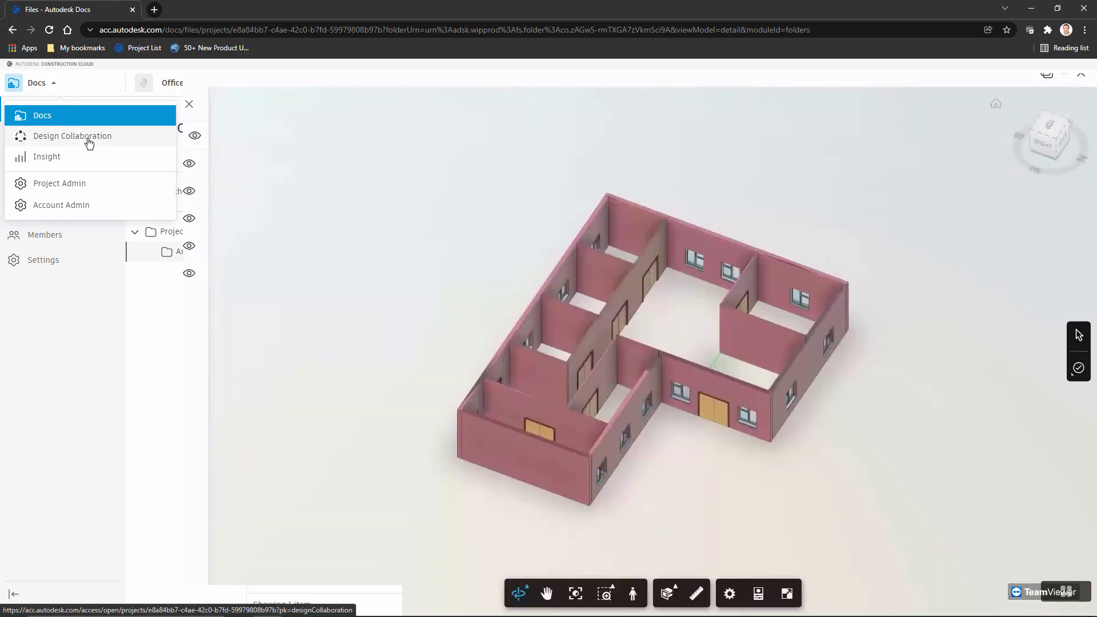
left_click(89, 142)
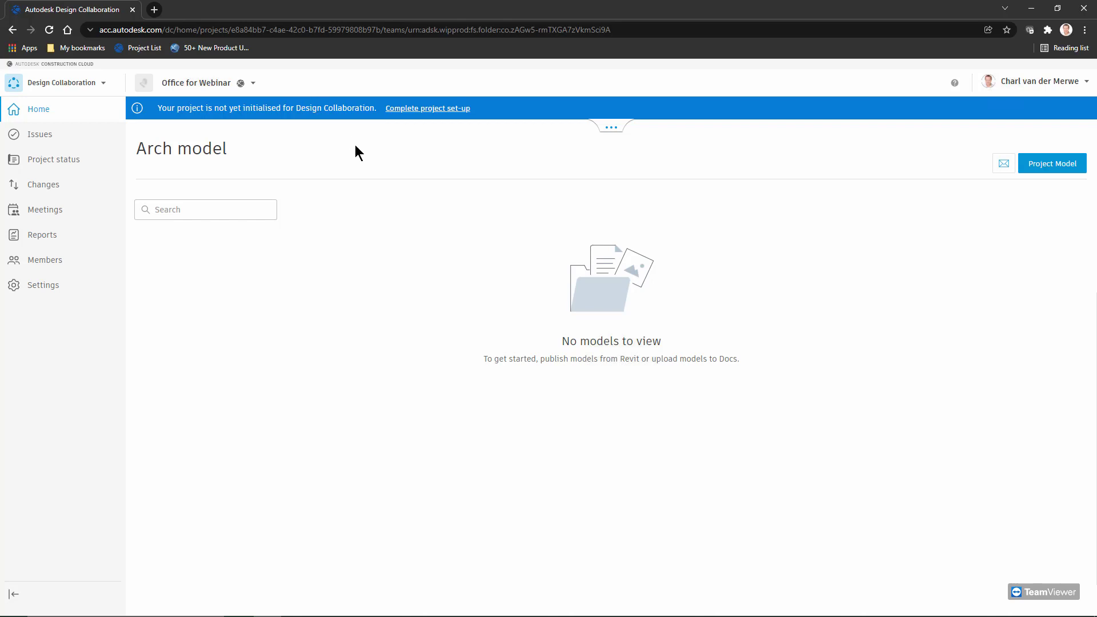
Complete project set-up with the default Shared folder and the recommended Arch model team
left_click(438, 109)
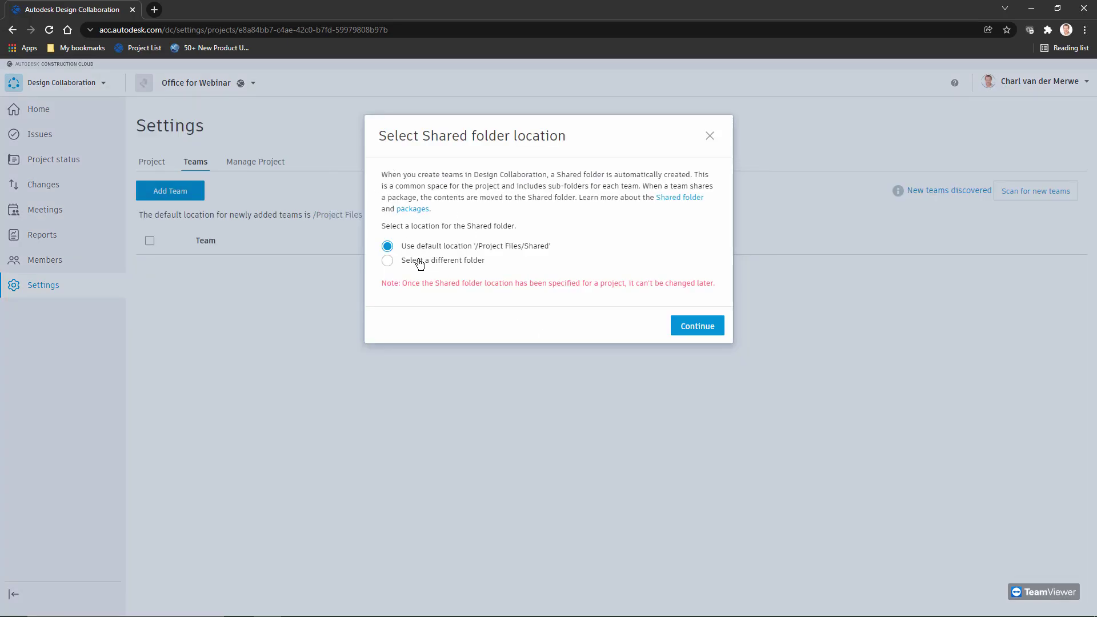
left_click(679, 330)
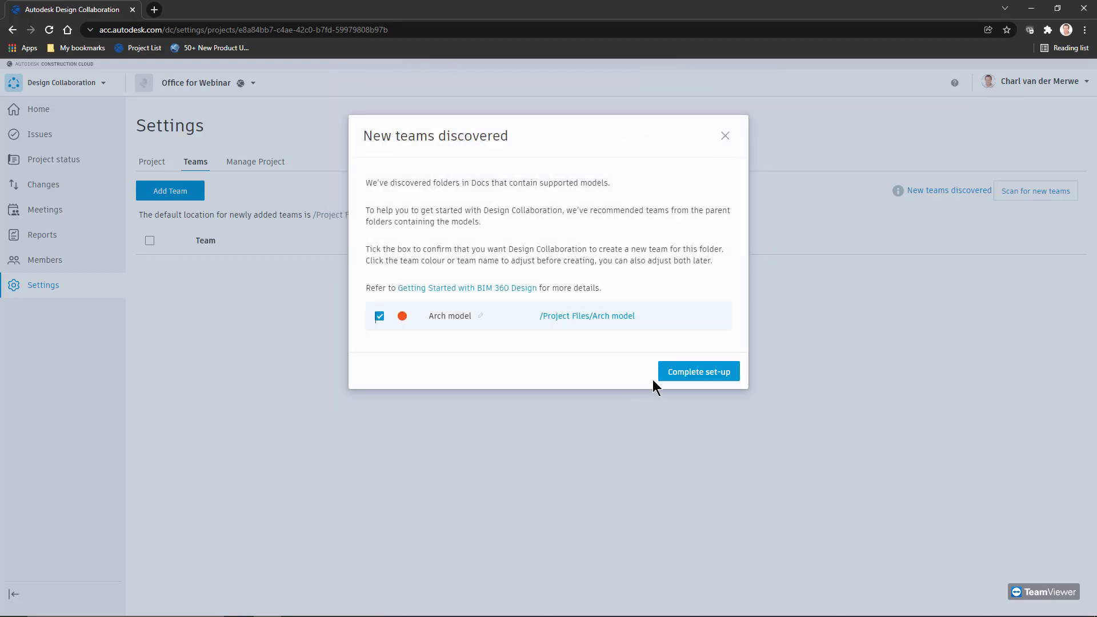
left_click(681, 375)
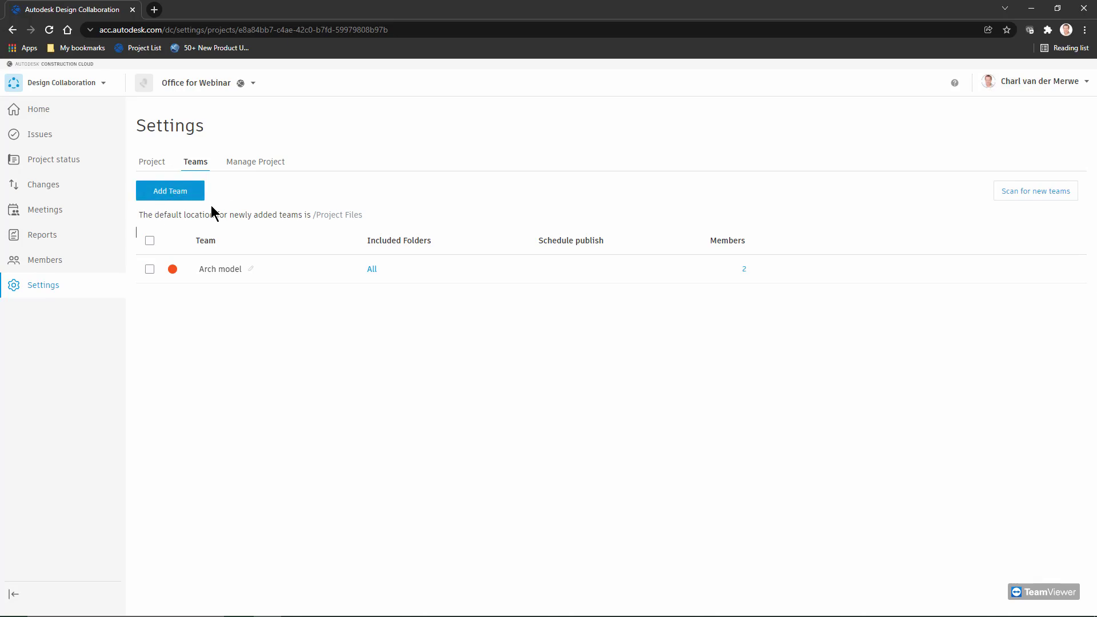
Create a new team named 'Architects' in the Teams settings
left_click(152, 162)
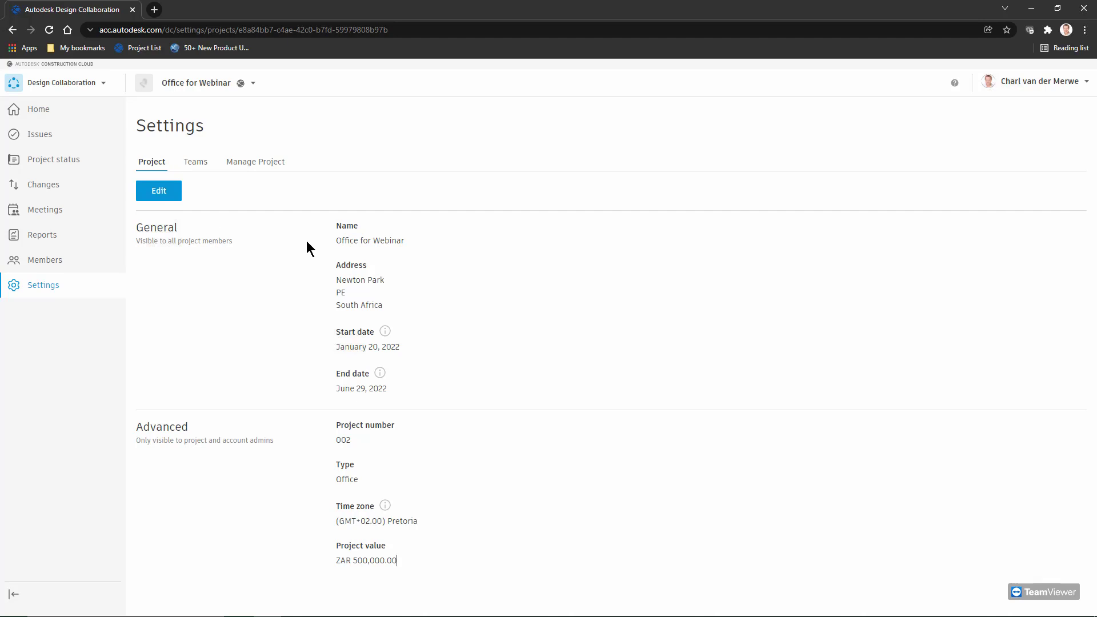
left_click(195, 163)
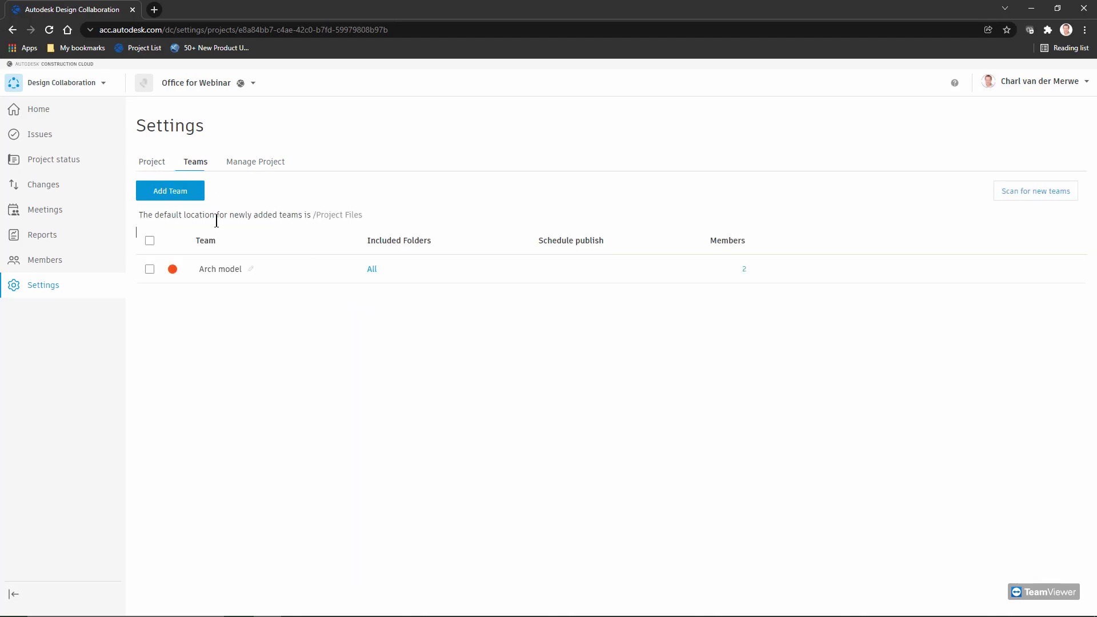
left_click(150, 270)
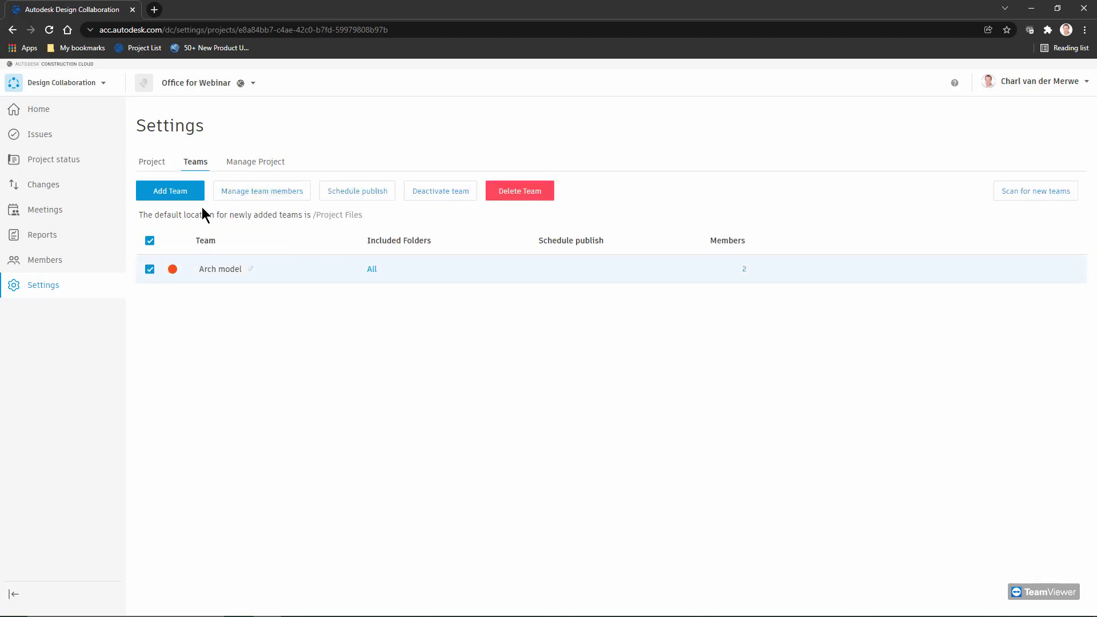
left_click(166, 192)
type("Ar")
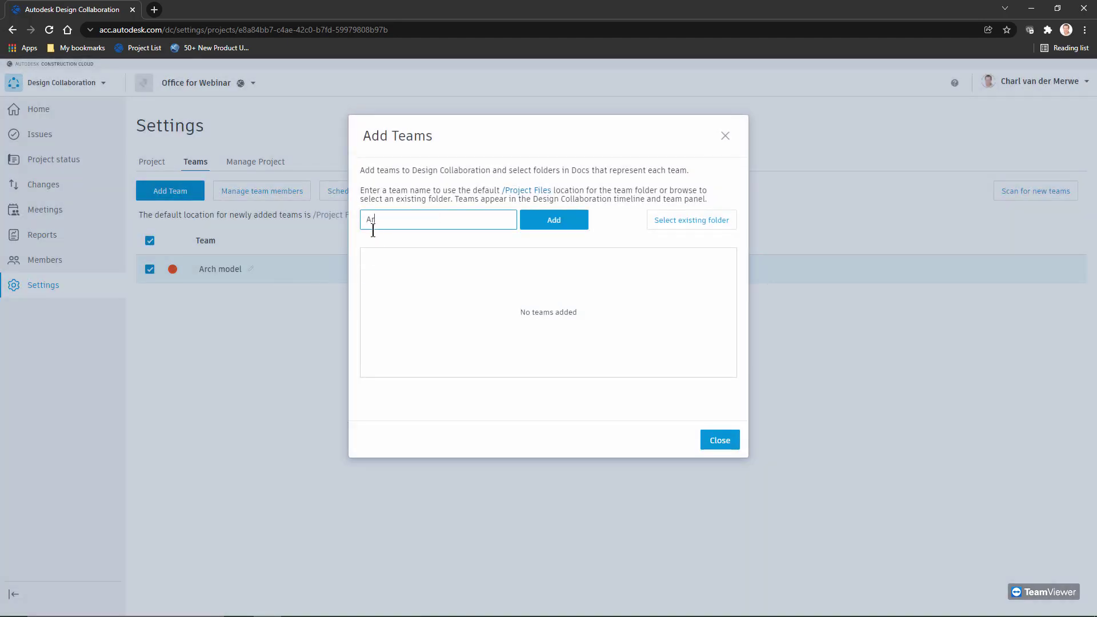
type("chitects")
left_click(563, 227)
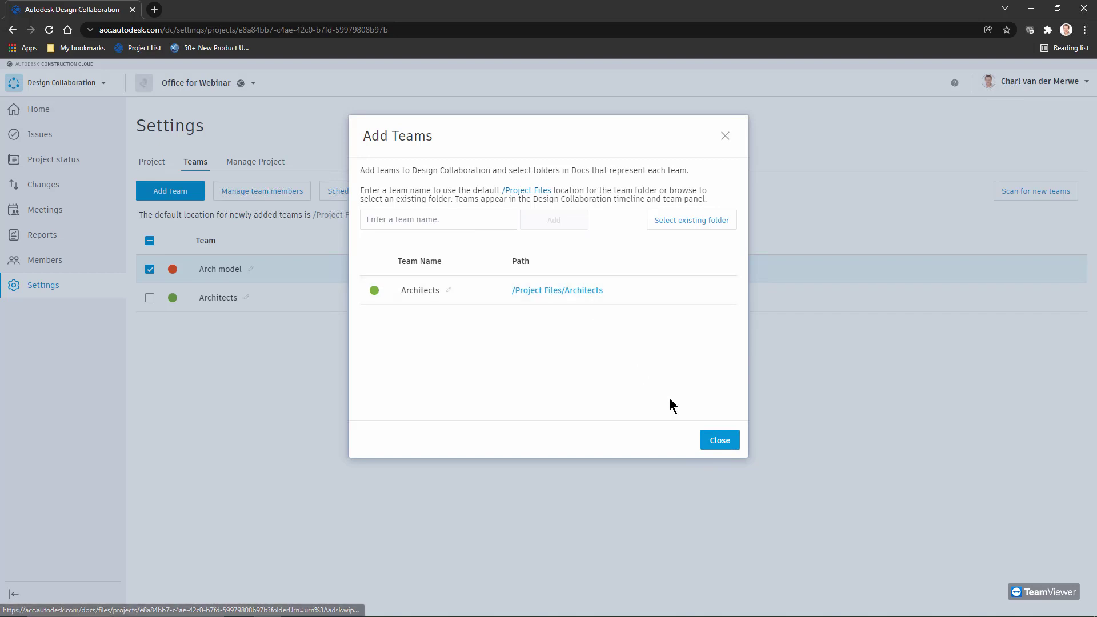
left_click(722, 441)
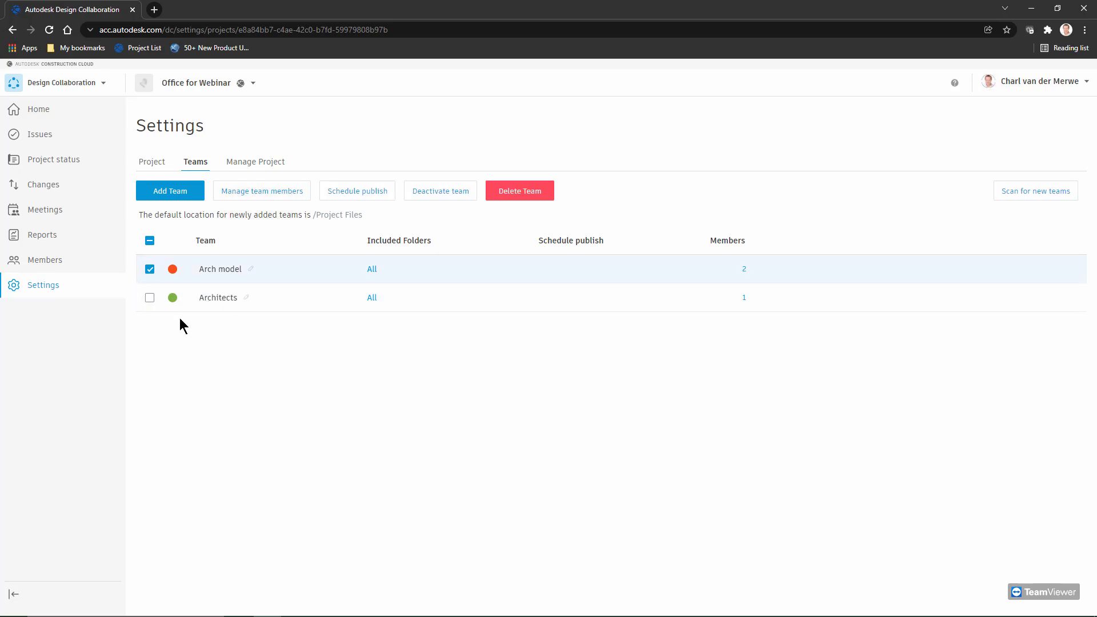
Review the Architects team entry in the Teams list, leaving nothing selected
left_click(150, 270)
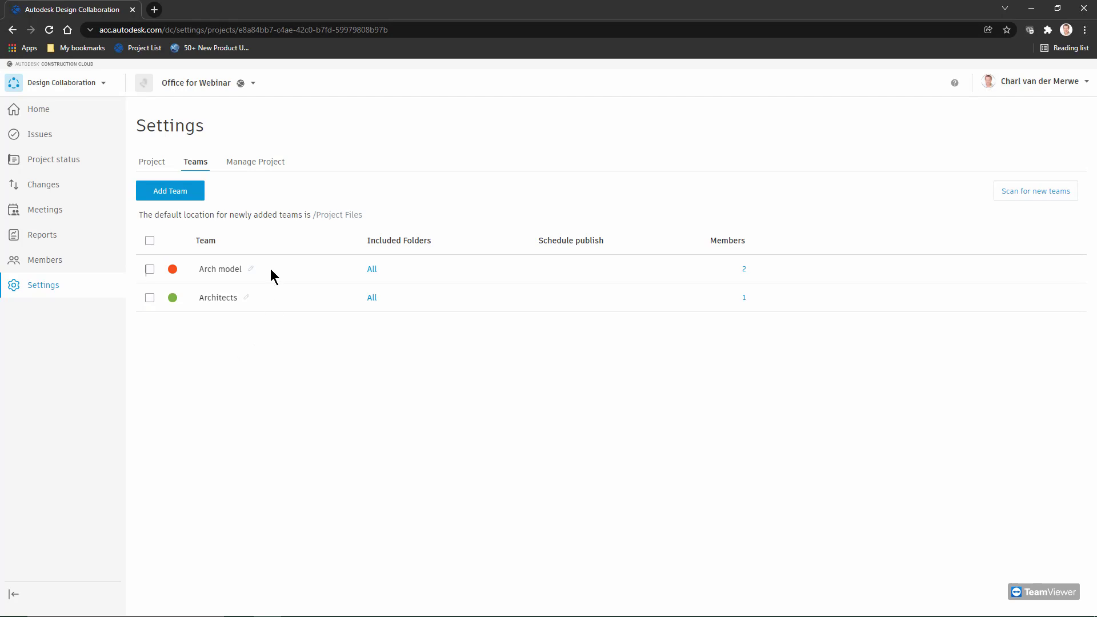
left_click(220, 297)
left_click(180, 309)
left_click(150, 298)
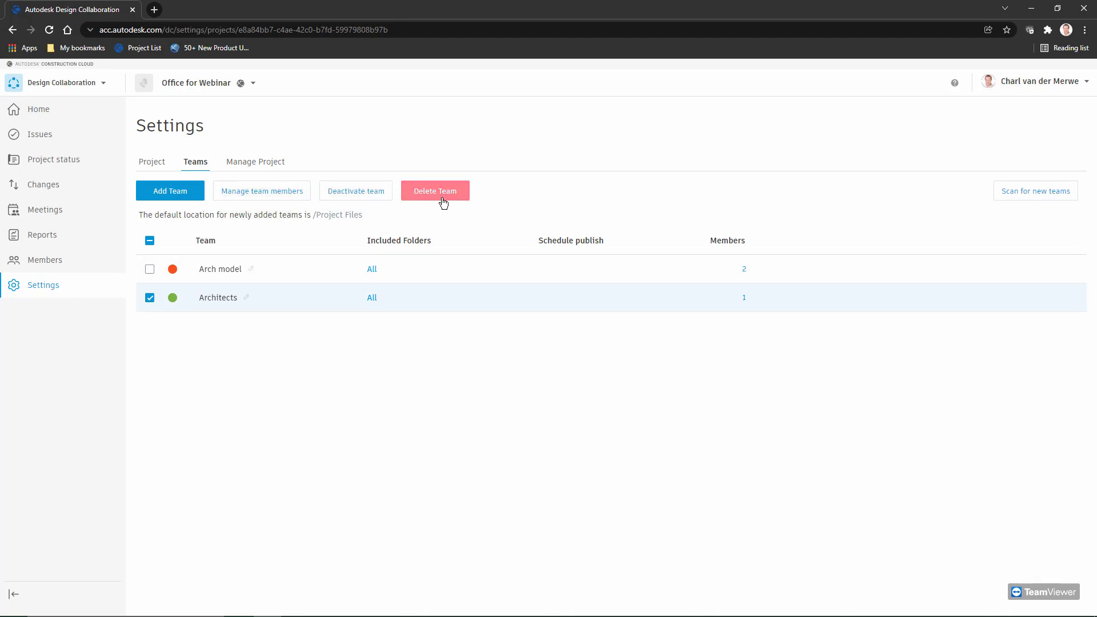
left_click(150, 298)
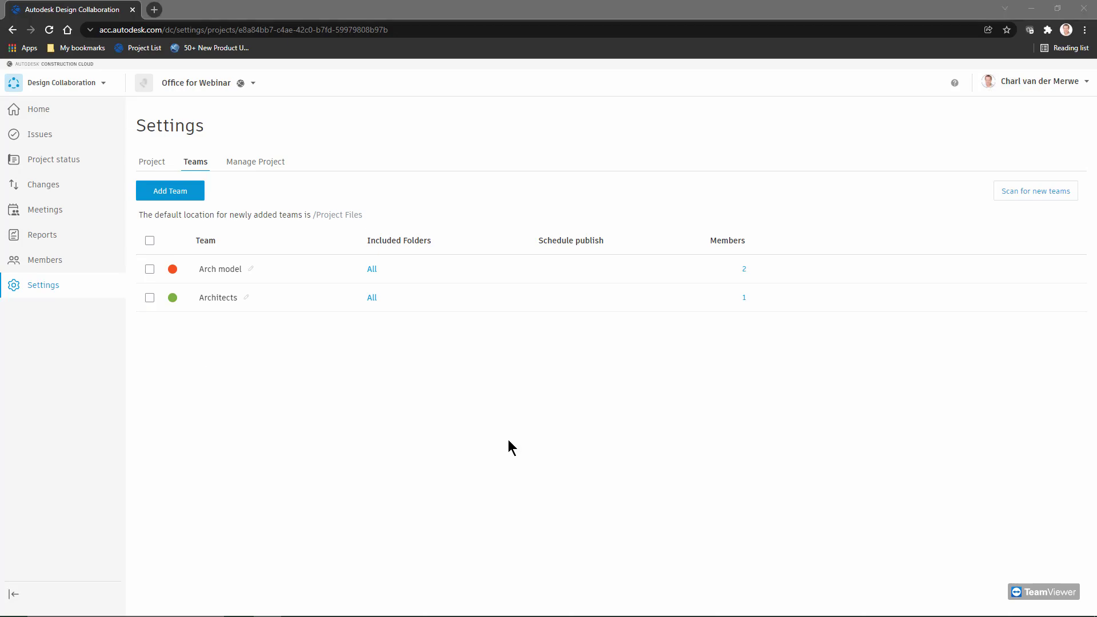
In Revit's publish settings, include Set 1 with Floor Plan: Ground Floor and 3D View {3D}, then save
key("alt+Tab")
key("alt+Tab")
key("alt+Tab")
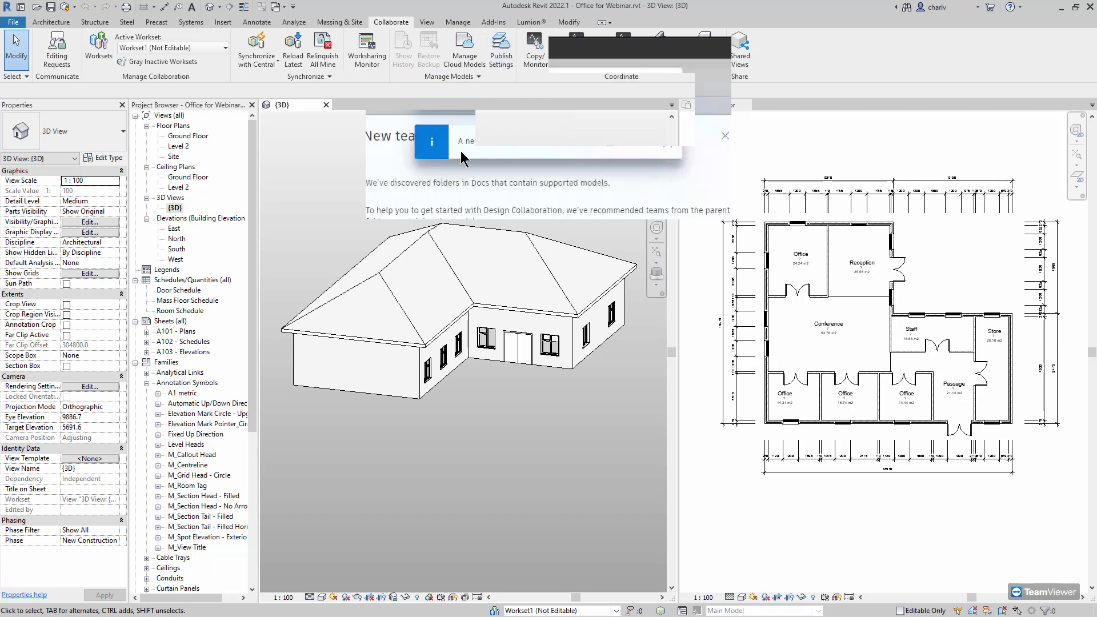
left_click(501, 57)
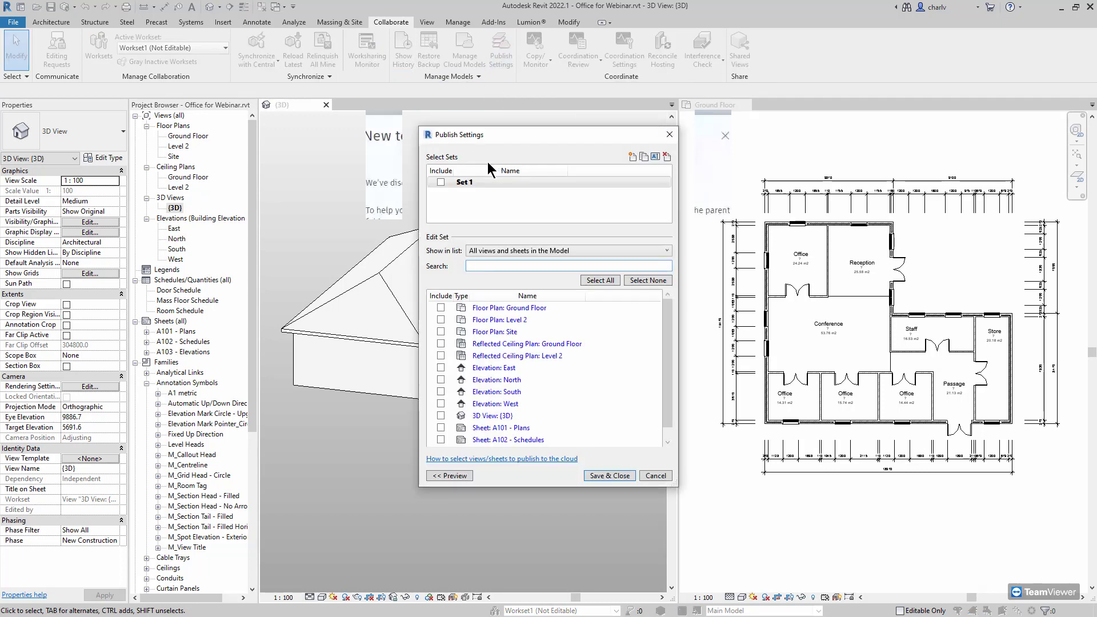
left_click(449, 182)
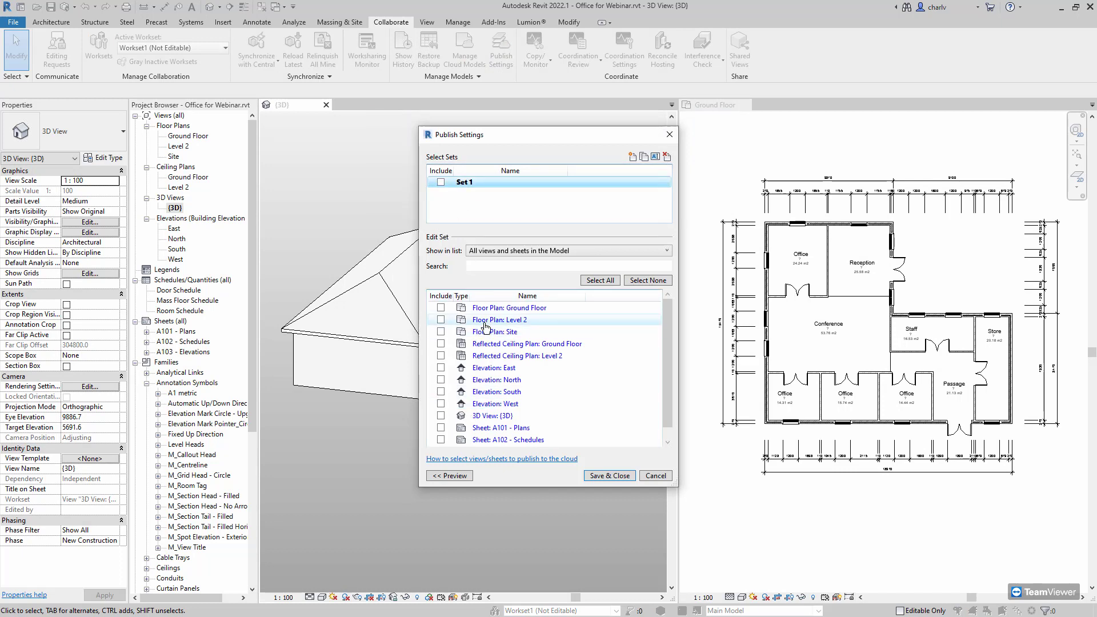
left_click(441, 307)
scroll(494, 371, "down", 1)
left_click(440, 404)
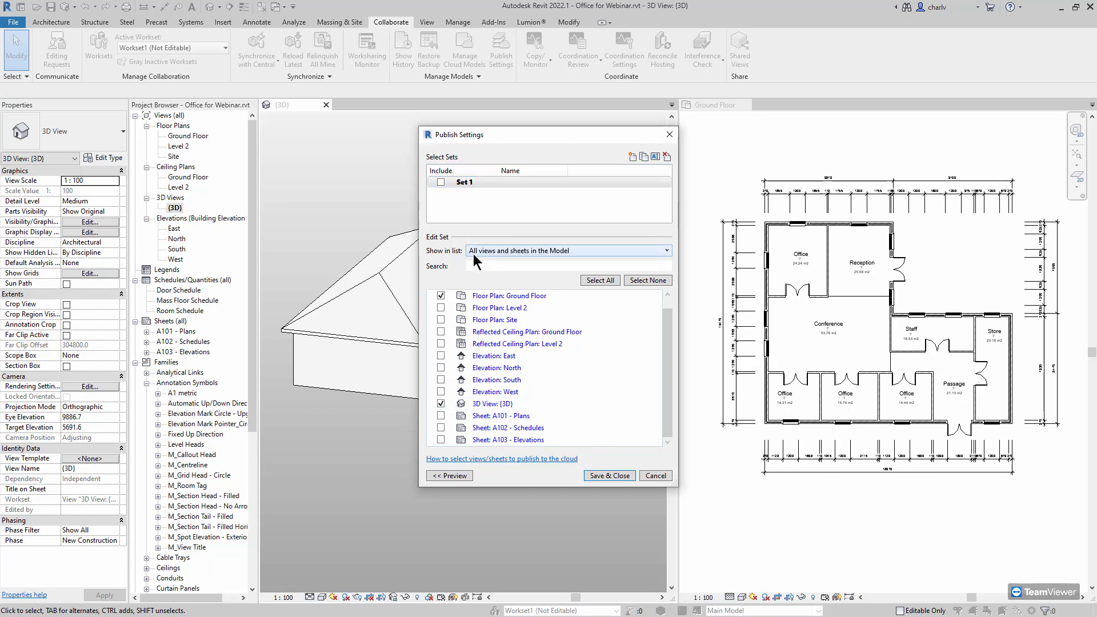
left_click(441, 181)
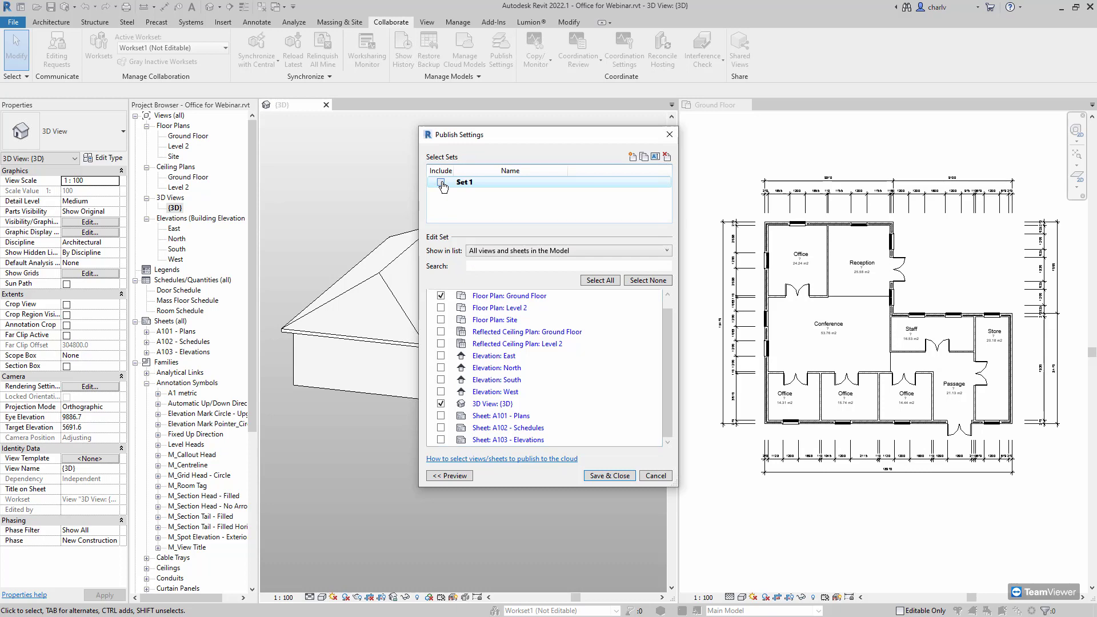
left_click(610, 476)
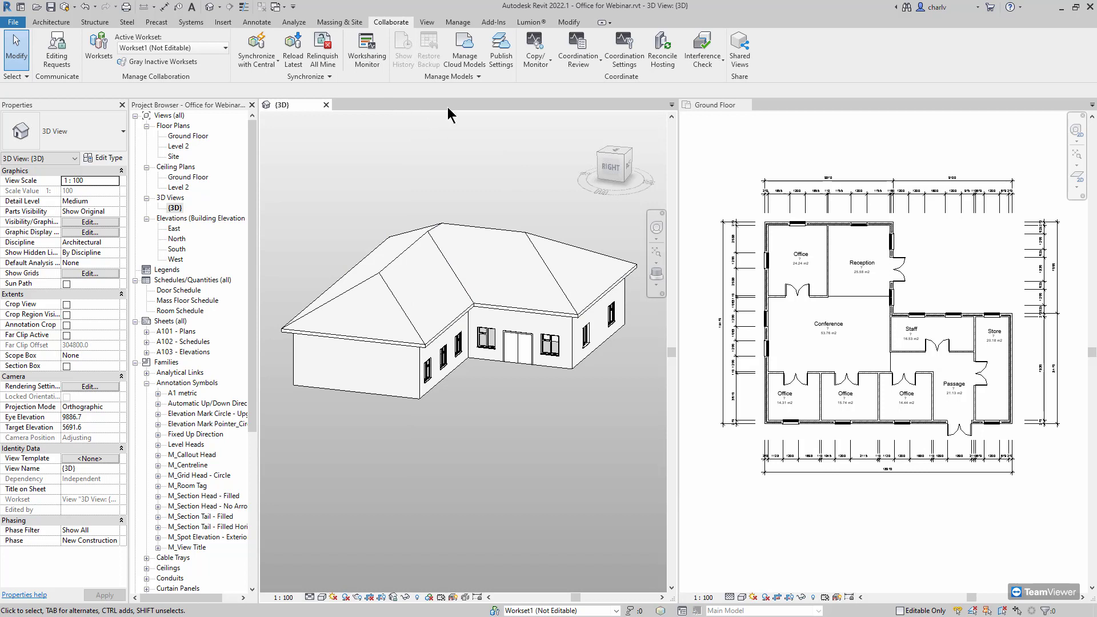
Reopen publish settings, cancel a new set, and save Set 1 unchanged
left_click(501, 48)
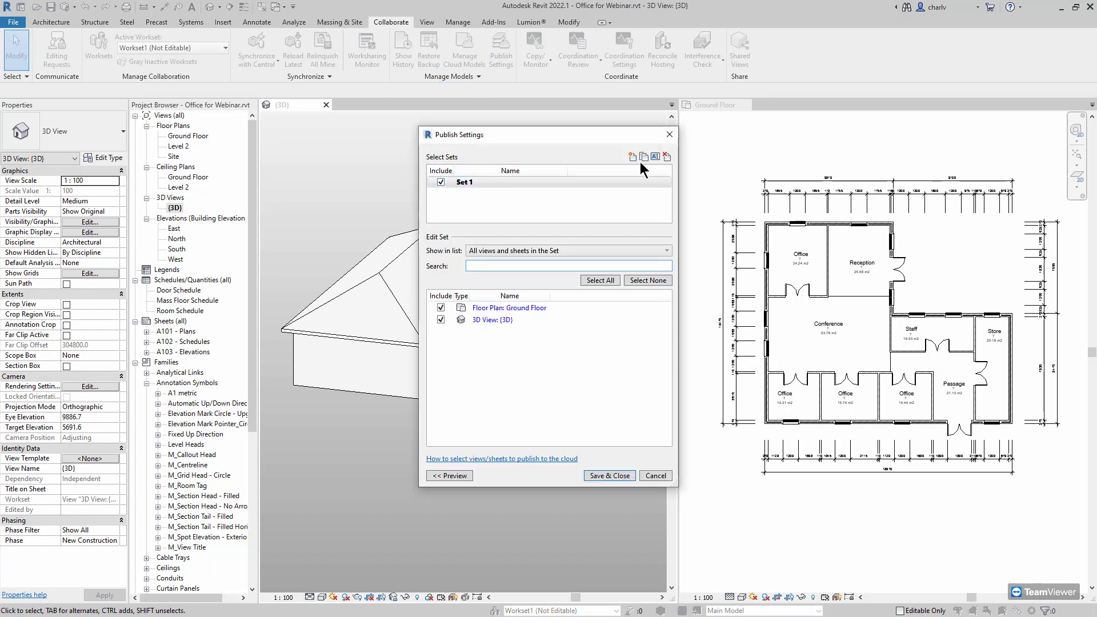
left_click(633, 157)
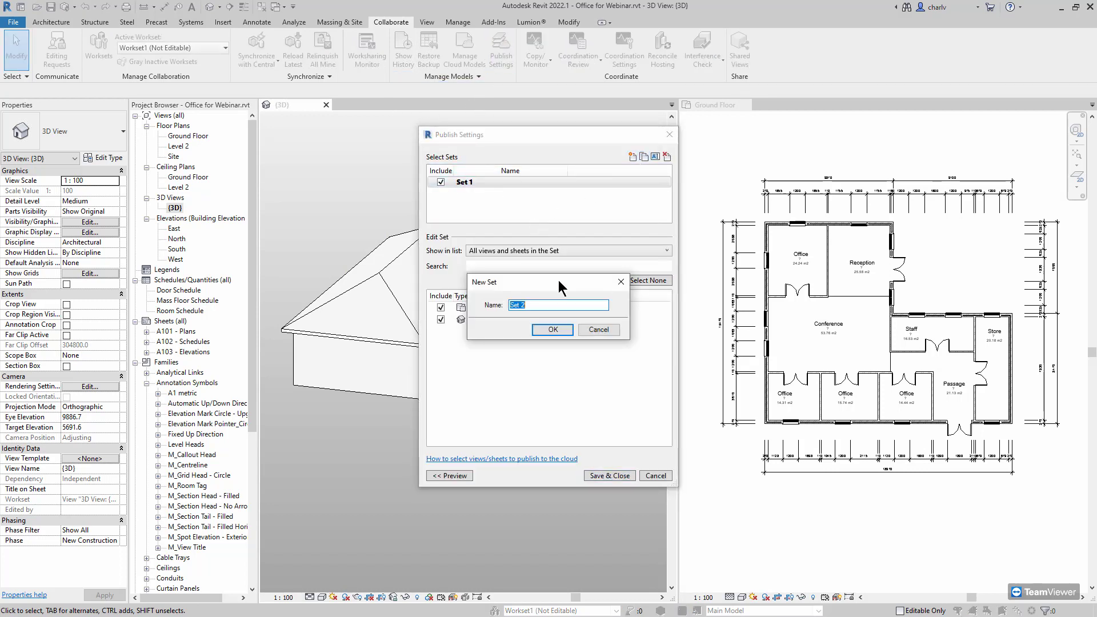
left_click(563, 331)
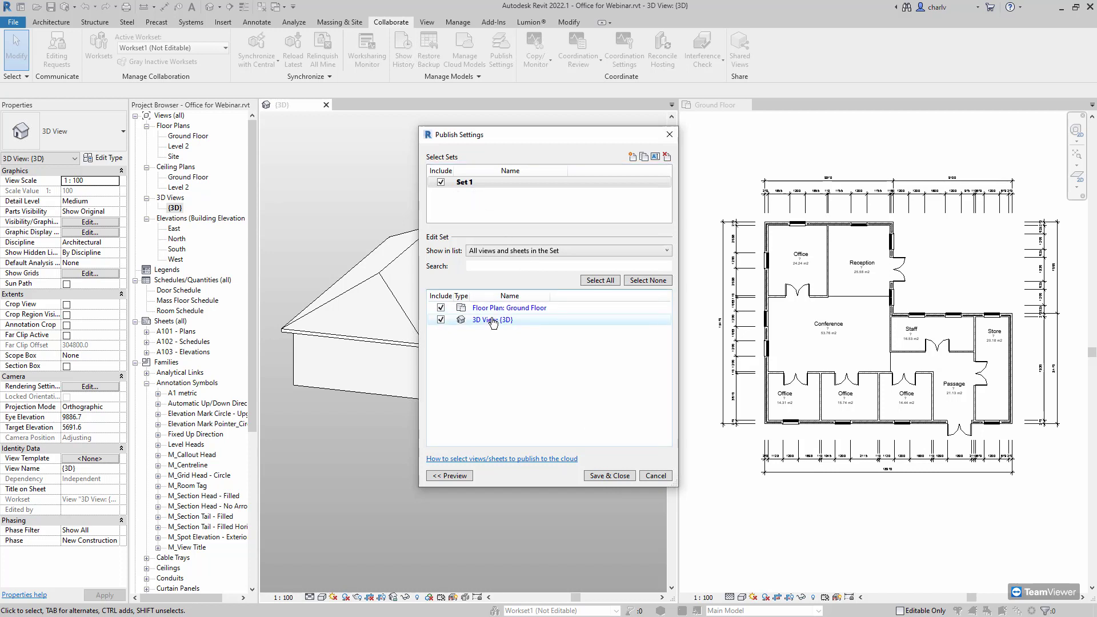
left_click(609, 475)
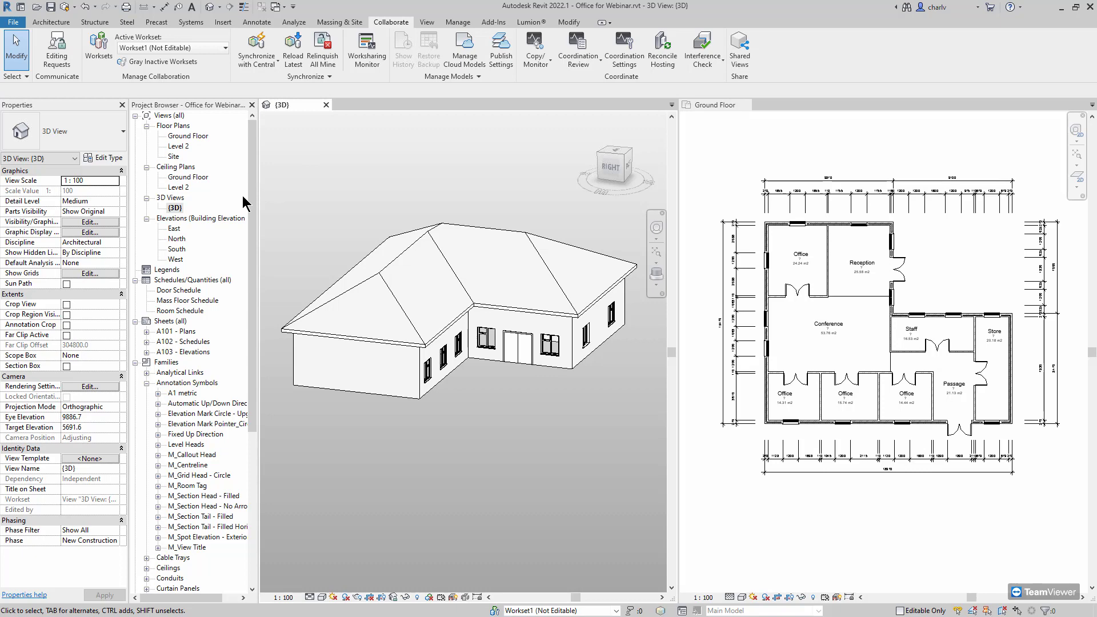
key("alt+Tab")
key("alt+Tab")
key("alt+Tab")
key("alt+Tab")
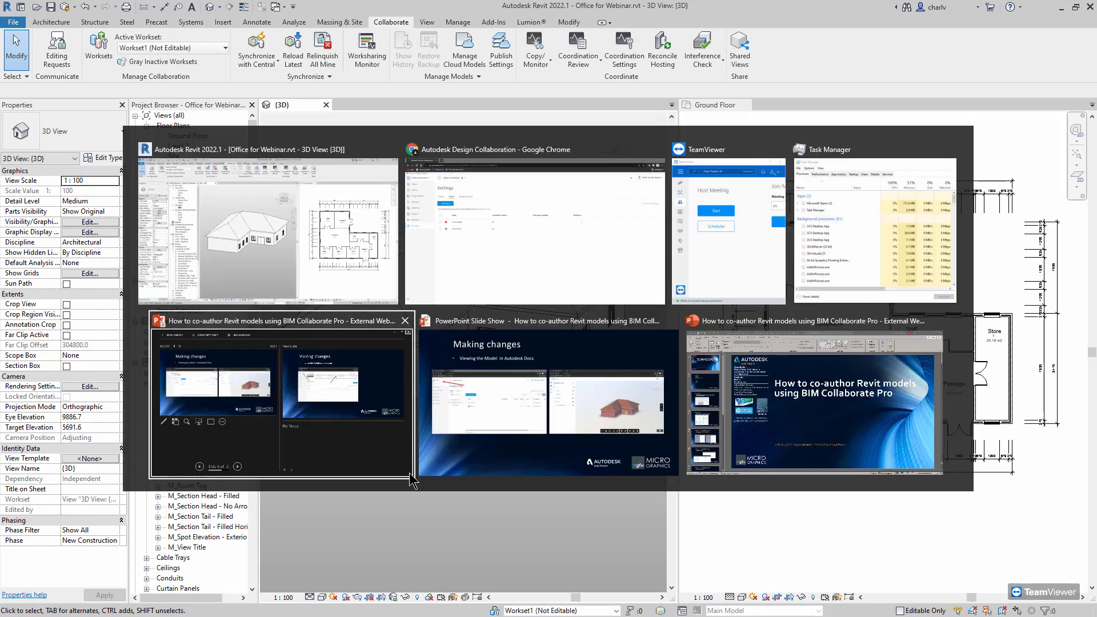
On the project home page, expand the timeline and Arch model row to list Office for Webinar.rvt
key("alt+Tab")
key("alt+Tab")
key("alt+Tab")
key("alt+Tab")
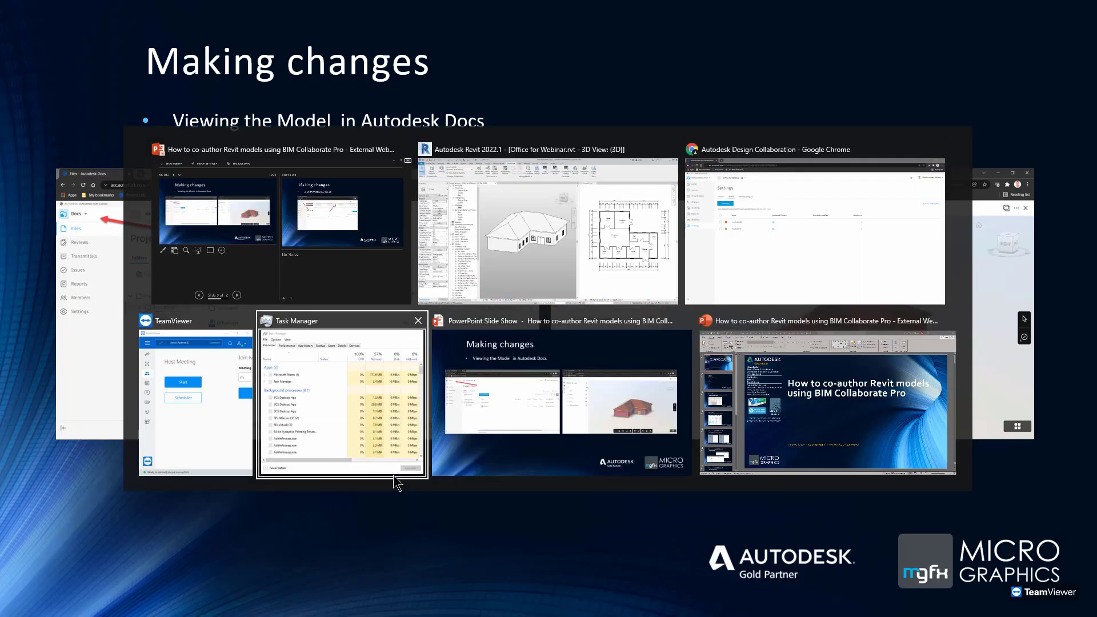
key("alt+Tab")
key("alt+Tab")
key("alt+Tab")
key("alt+Tab")
key("alt+Tab")
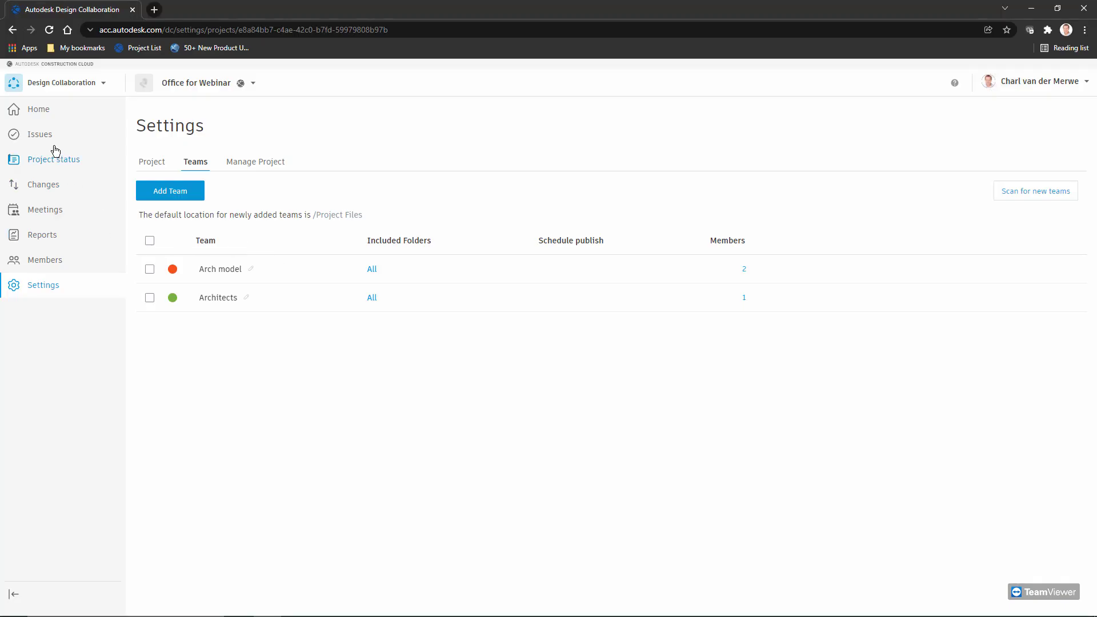
left_click(47, 113)
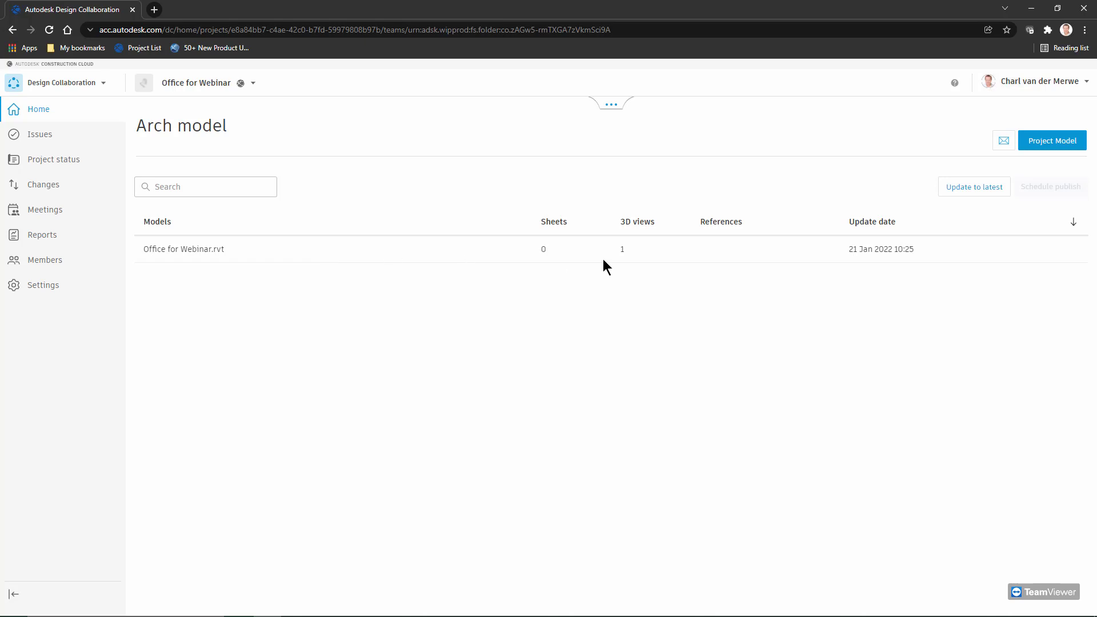
left_click(608, 105)
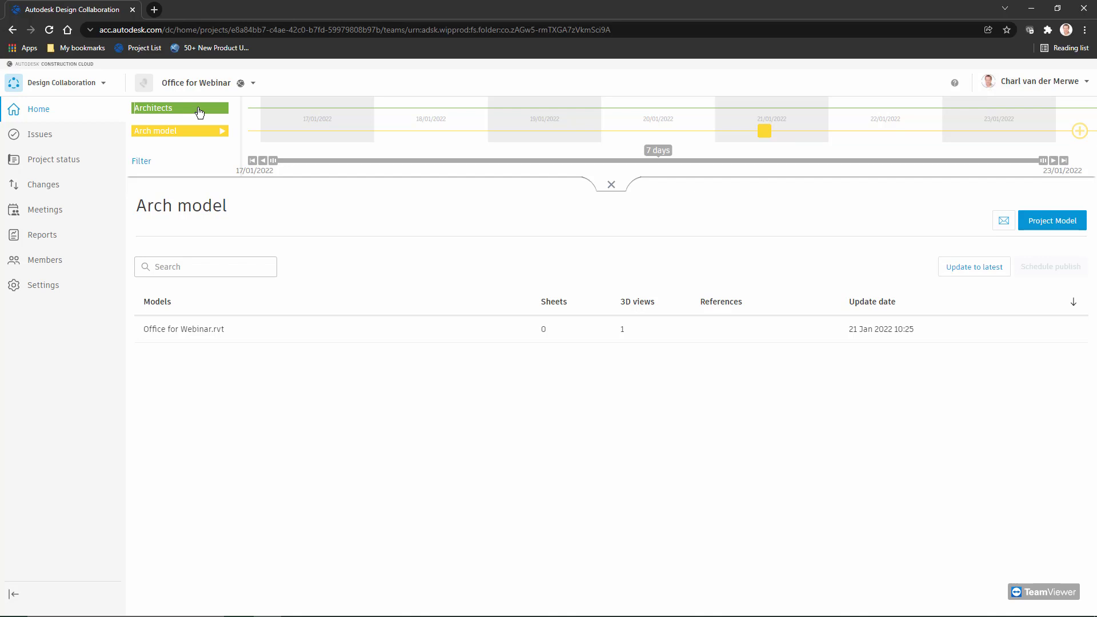
left_click(223, 133)
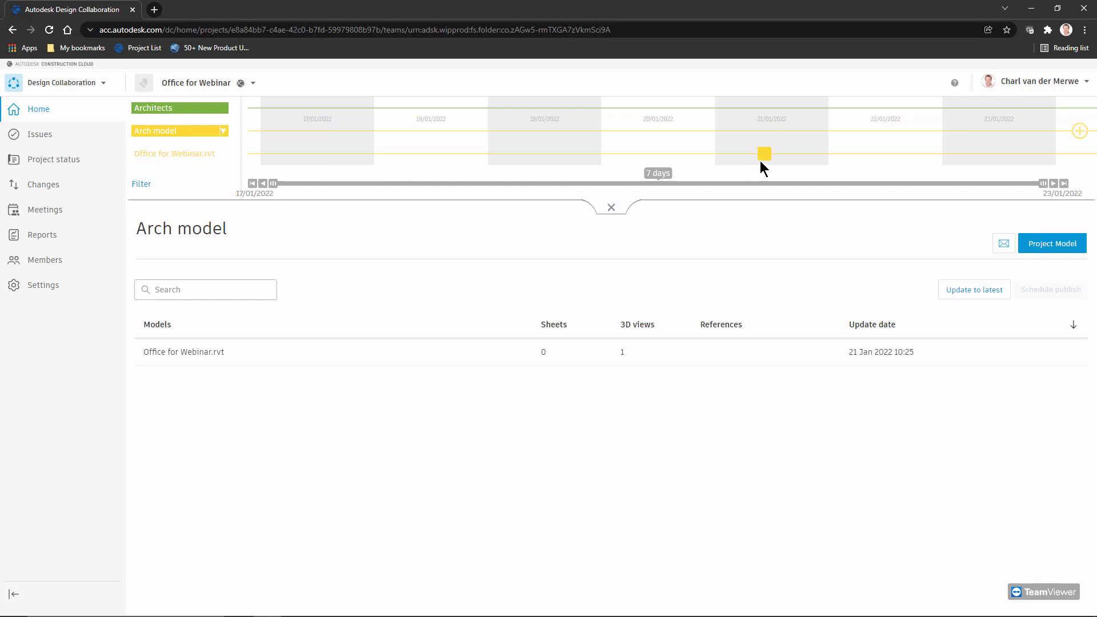
mouse_move(765, 161)
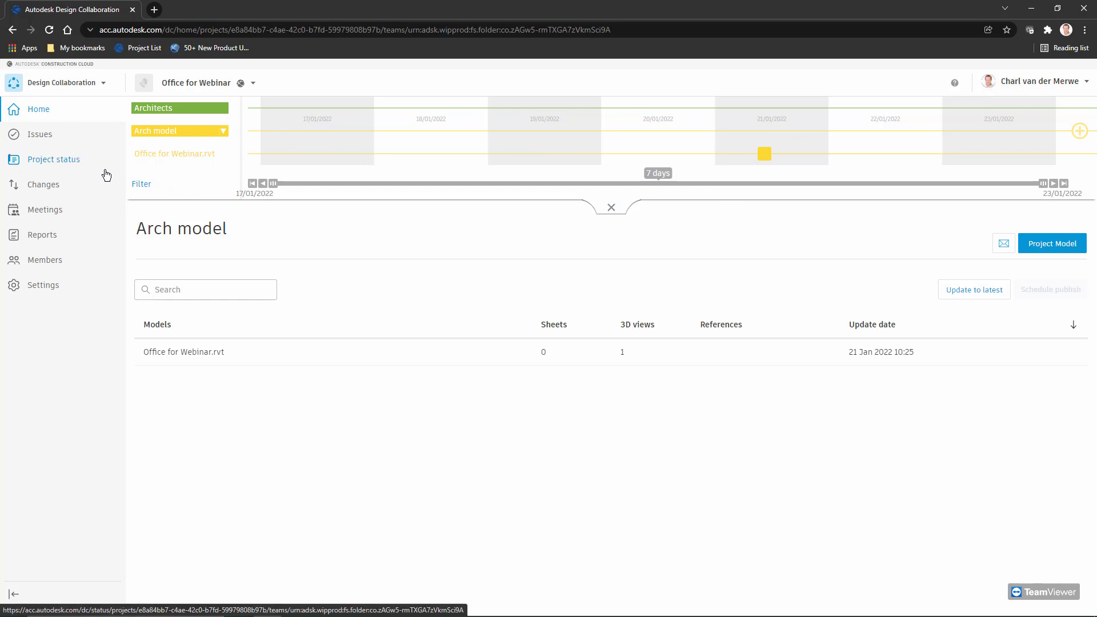
key("alt+Tab")
key("alt+Tab")
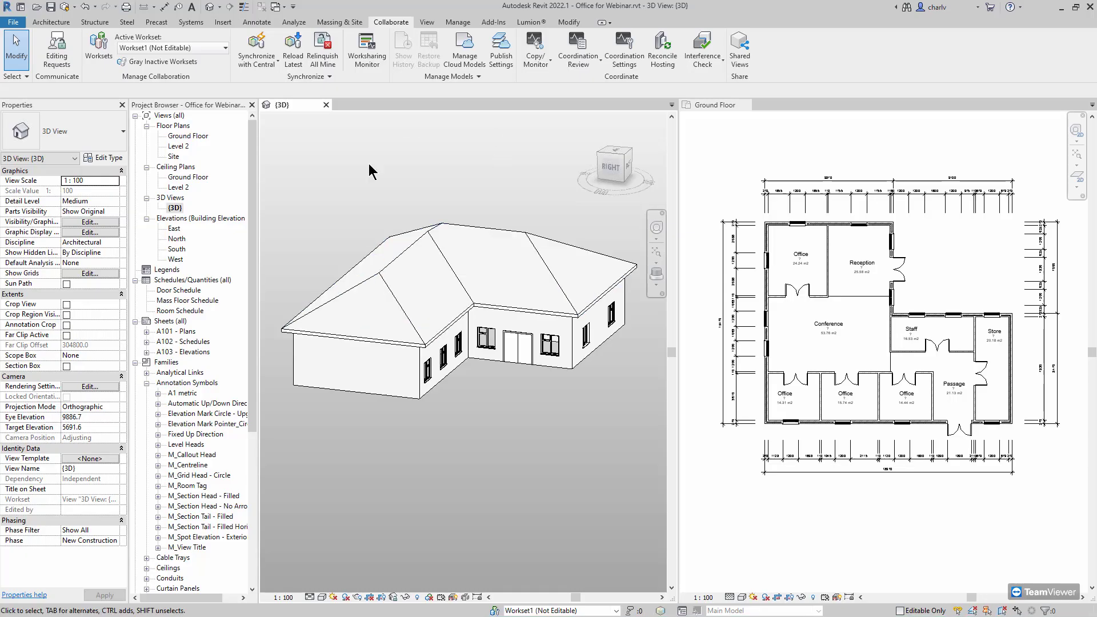
Run Synchronize Now to sync Office for Webinar with central
left_click(269, 62)
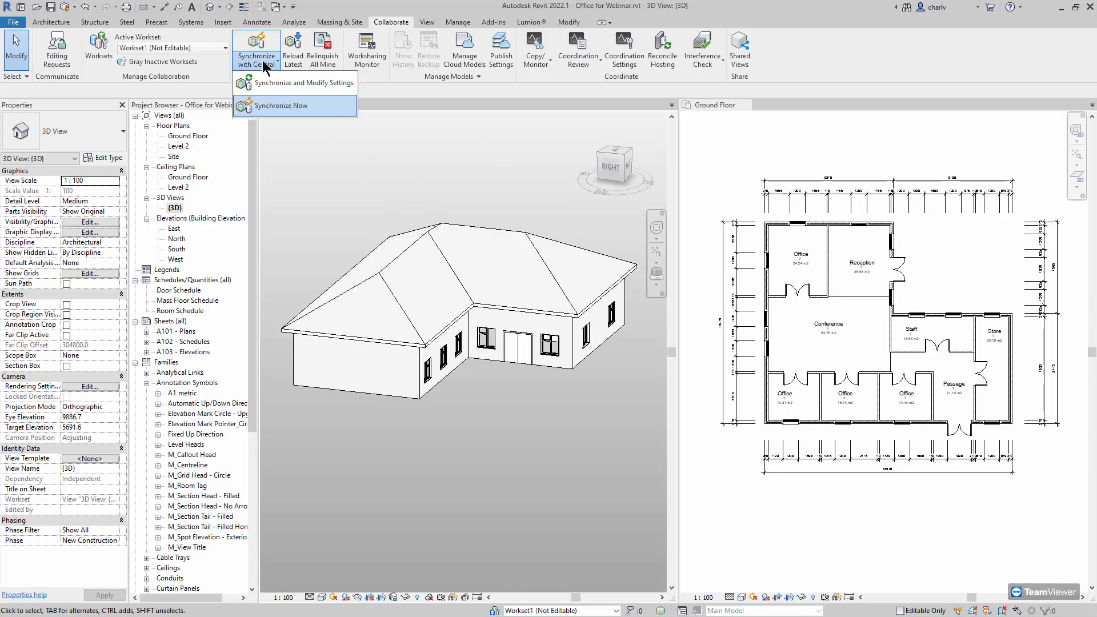
left_click(282, 106)
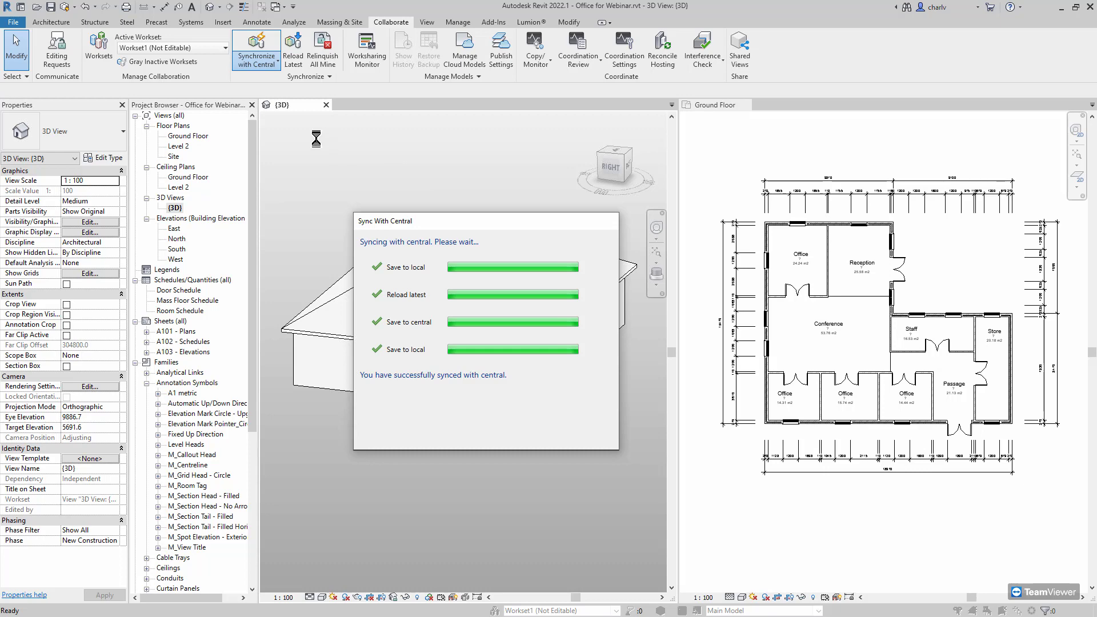
key("alt+Tab")
key("alt+Tab")
key("alt+Tab")
key("alt+Tab")
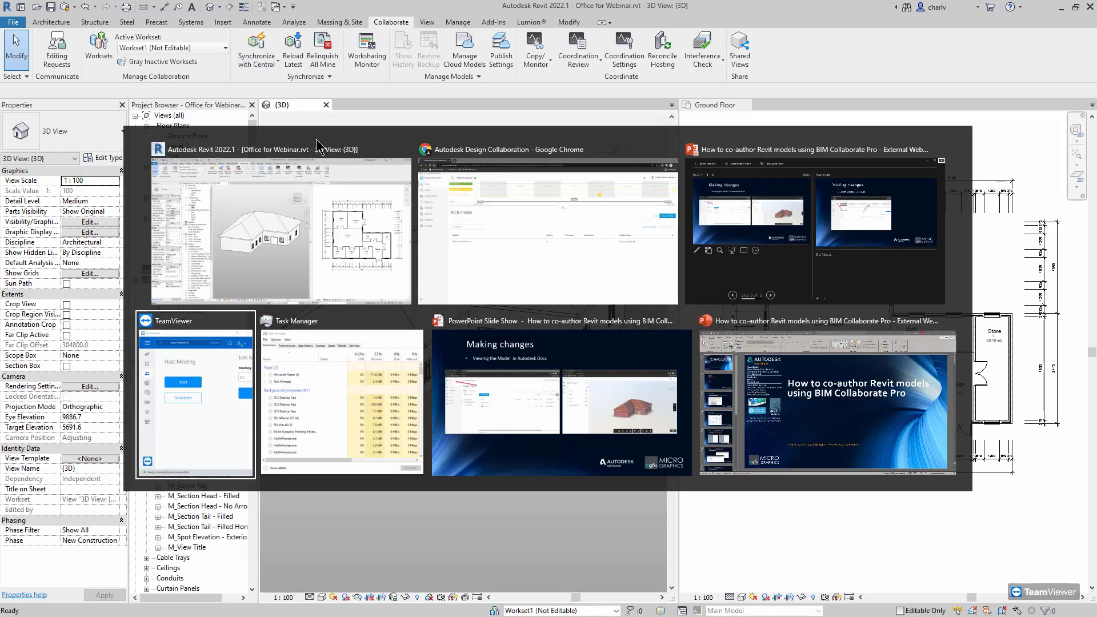
key("alt+Tab")
key("alt+Tab")
key("alt+Tab")
key("alt+Tab")
key("alt+Tab")
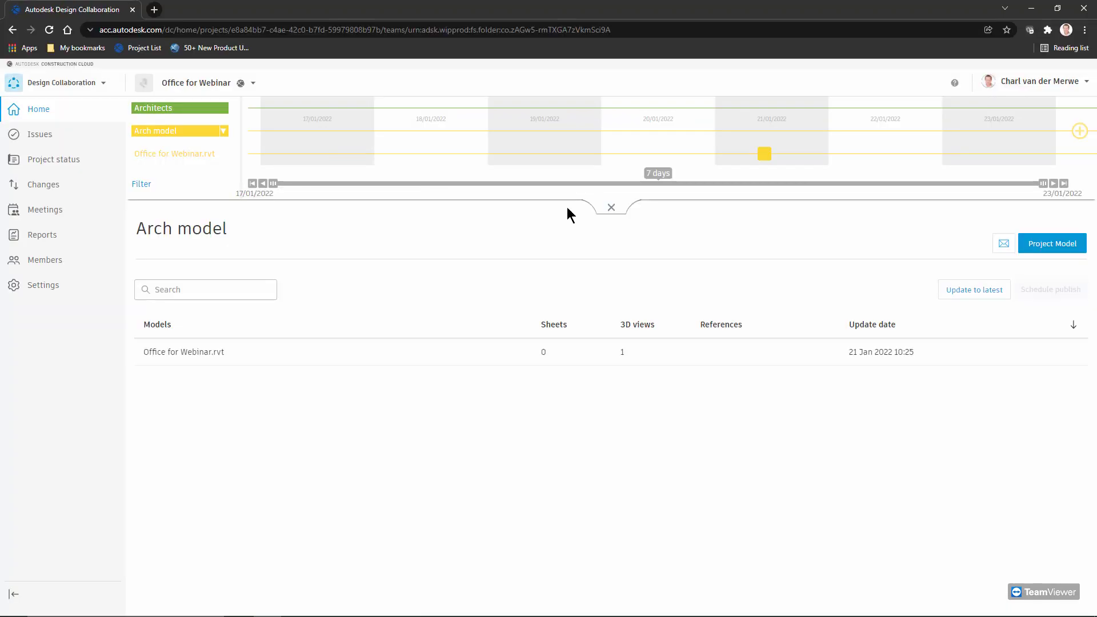
Refresh the Arch model timeline and open Office for Webinar.rvt v2 in the 3D viewer
left_click(221, 131)
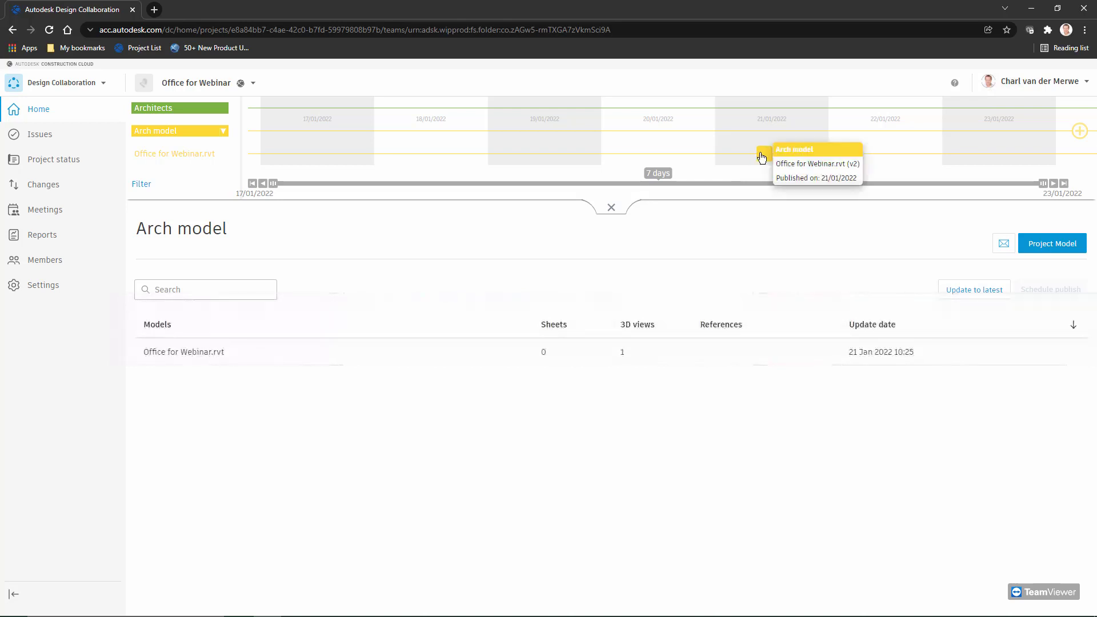
left_click(761, 156)
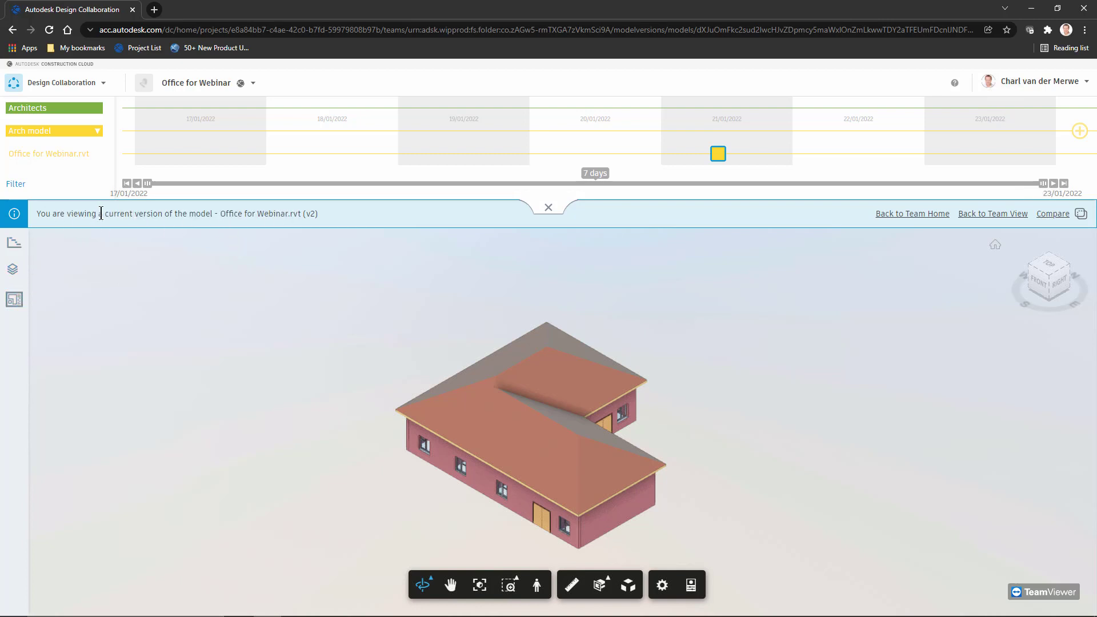
left_click_drag(99, 214, 336, 224)
left_click(718, 155)
key("alt+Tab")
key("alt+Tab")
key("alt+Tab")
key("alt+Tab")
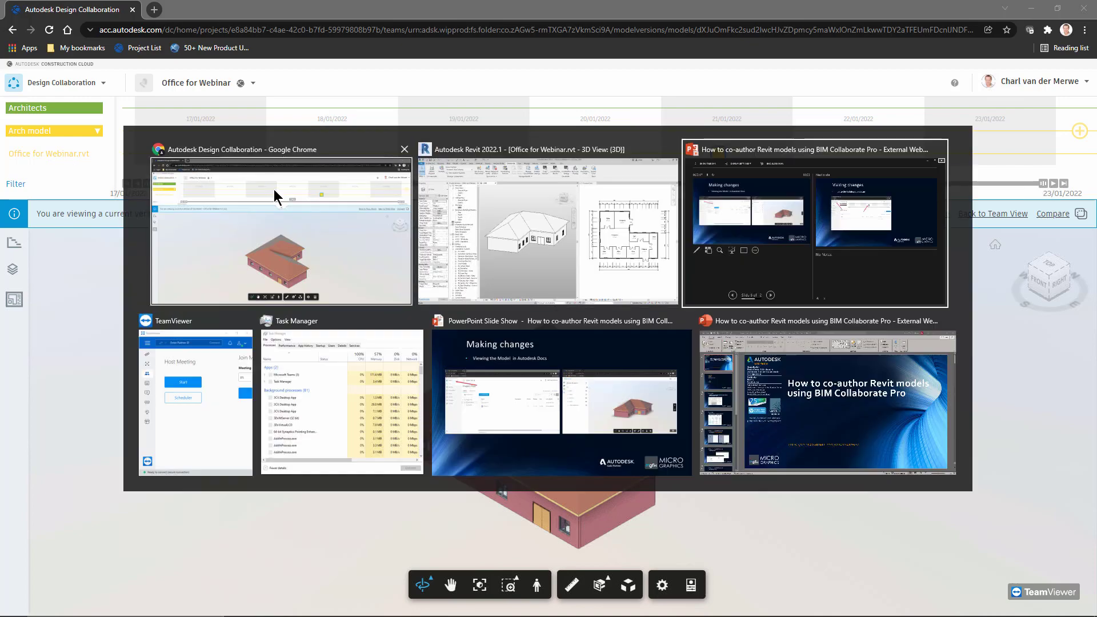
In Revit's Home screen, browse Autodesk Docs to Project Files > Arch model, listing Office for Webinar
key("alt+Tab")
key("alt+Tab")
key("alt+Tab")
key("alt+Tab")
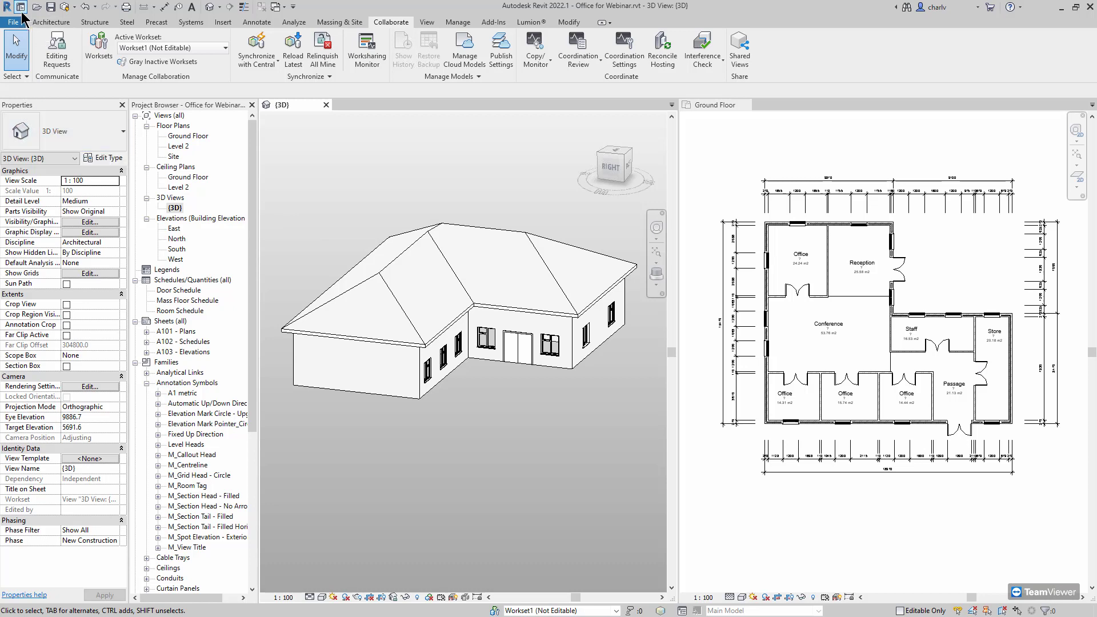
middle_click_drag(436, 166, 453, 142)
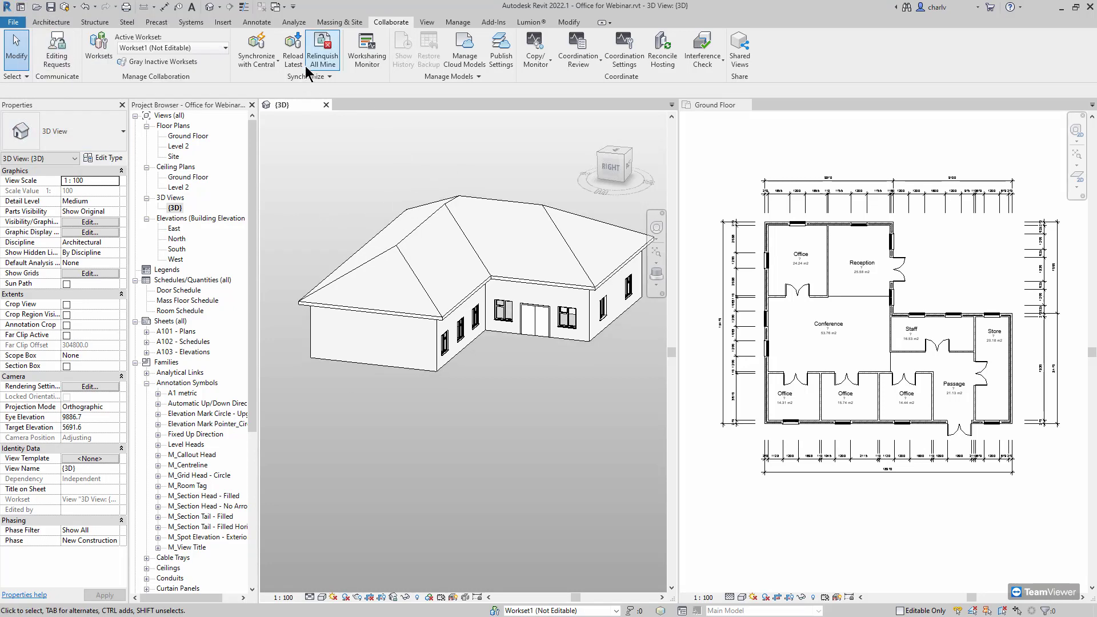
left_click(20, 8)
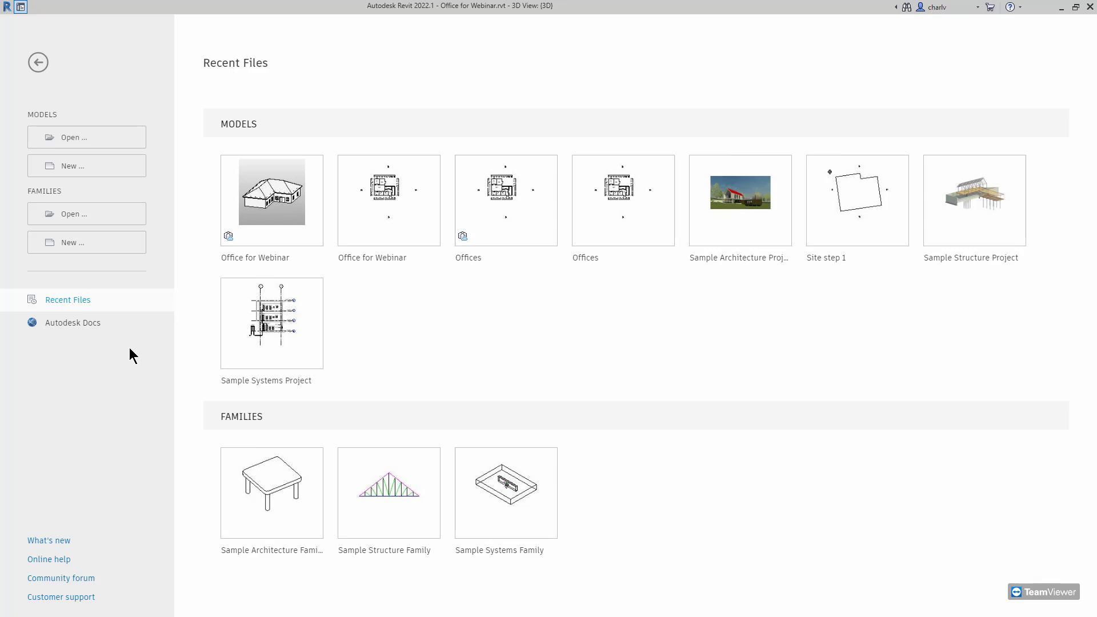
left_click(87, 329)
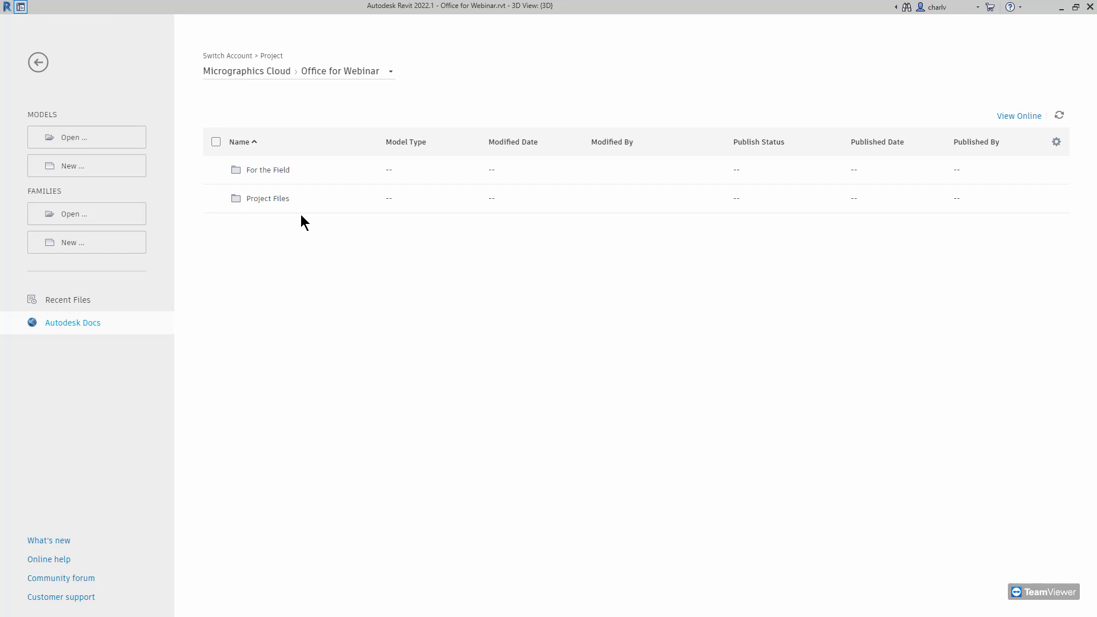
left_click(266, 199)
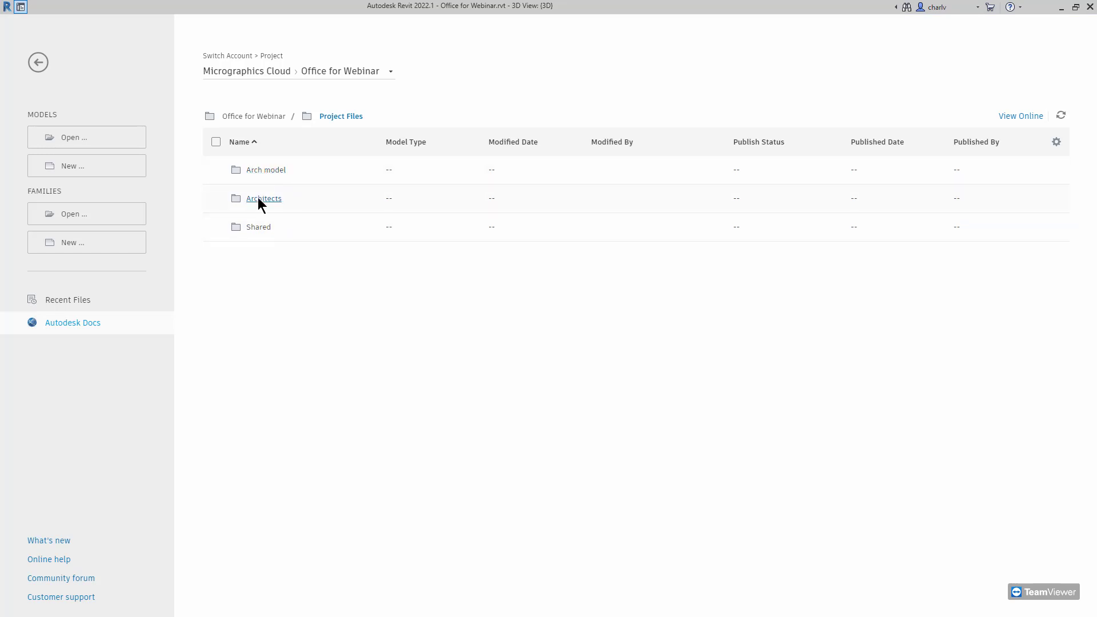
left_click(265, 181)
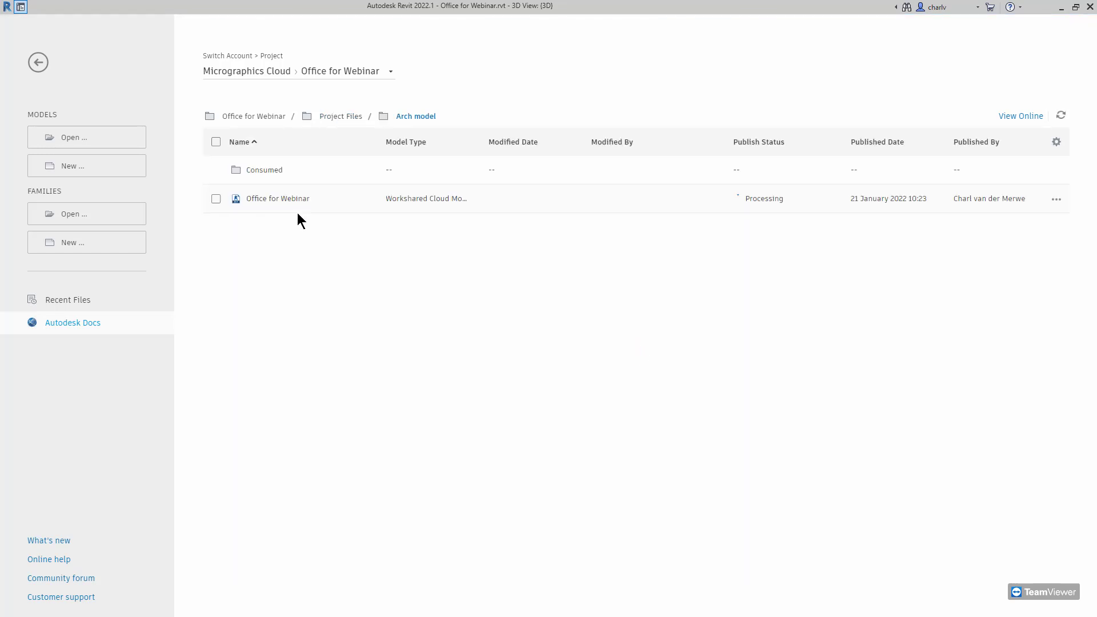
Publish the Office for Webinar cloud model, then go back to its 3D and Ground Floor views
left_click(216, 200)
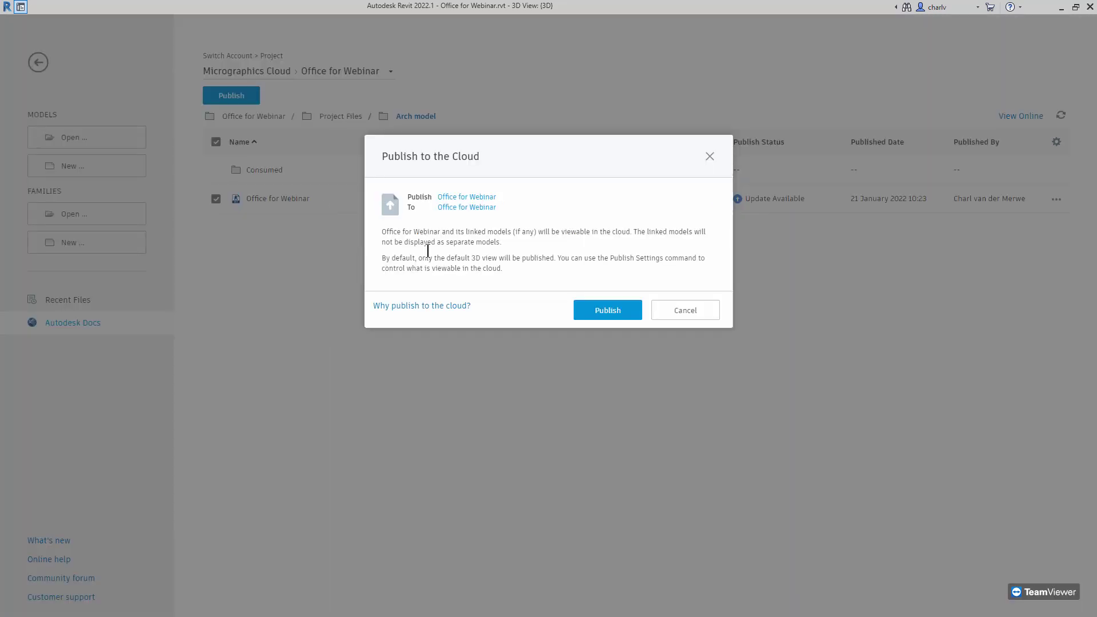
left_click(605, 311)
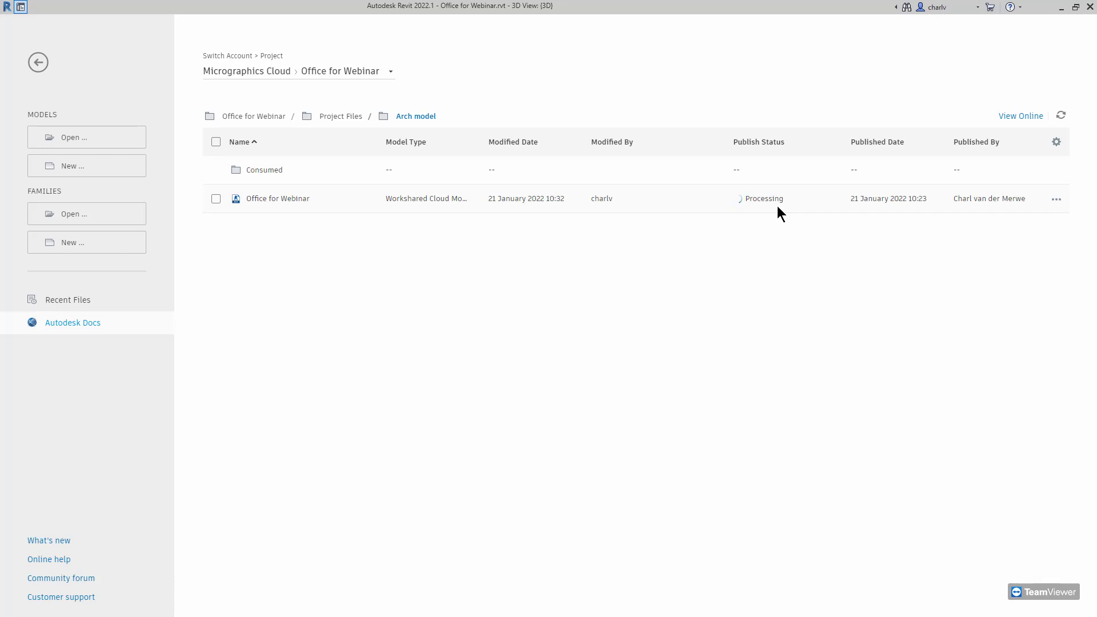
left_click(216, 201)
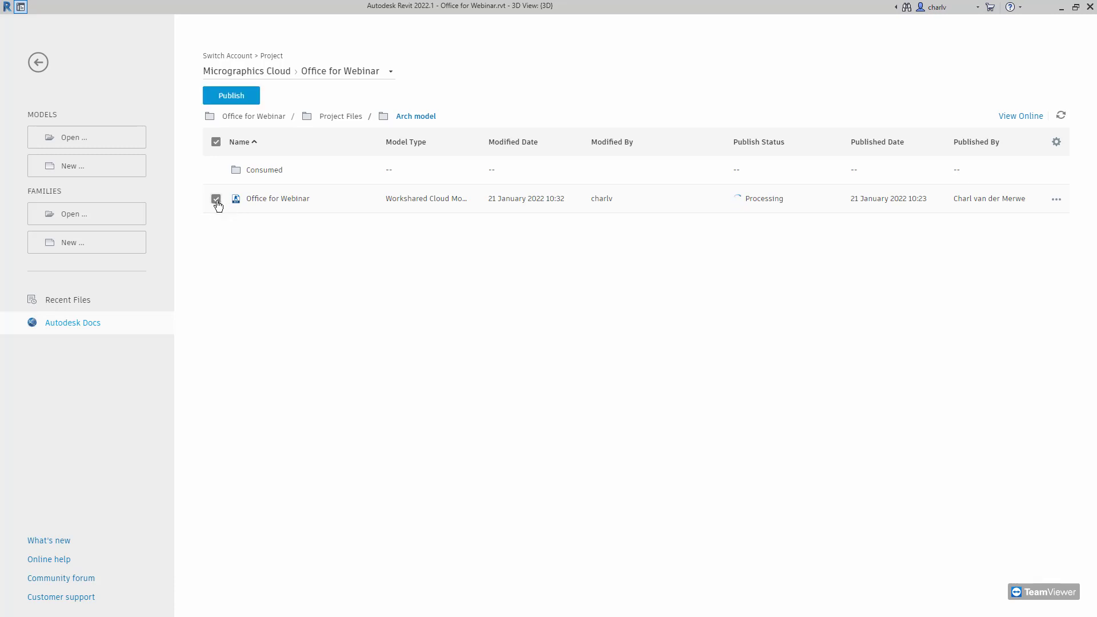
left_click(216, 200)
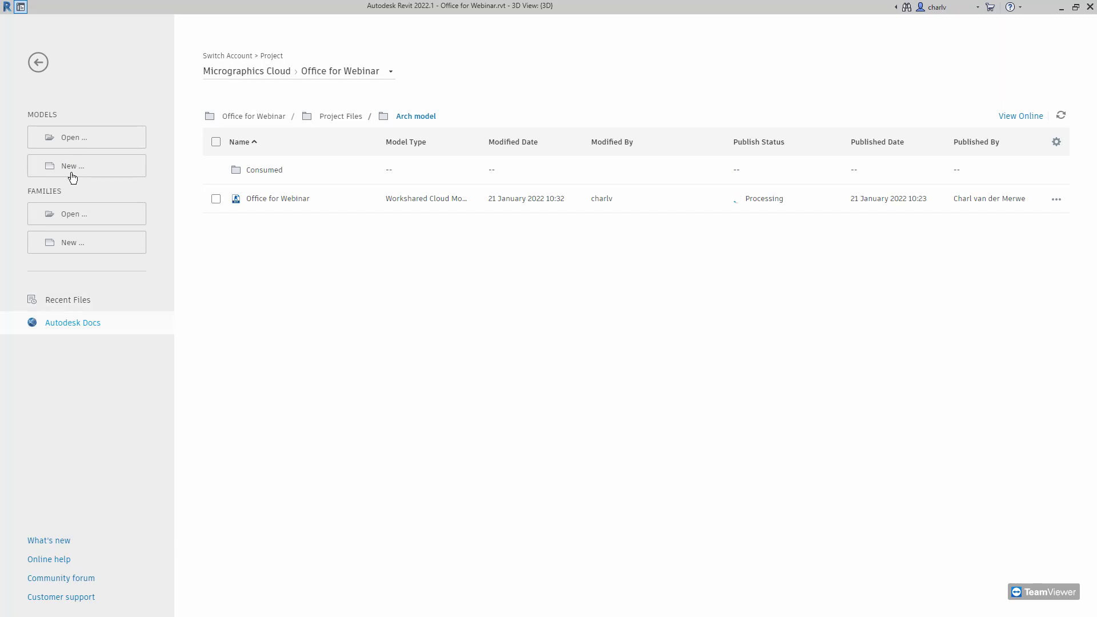
left_click(38, 62)
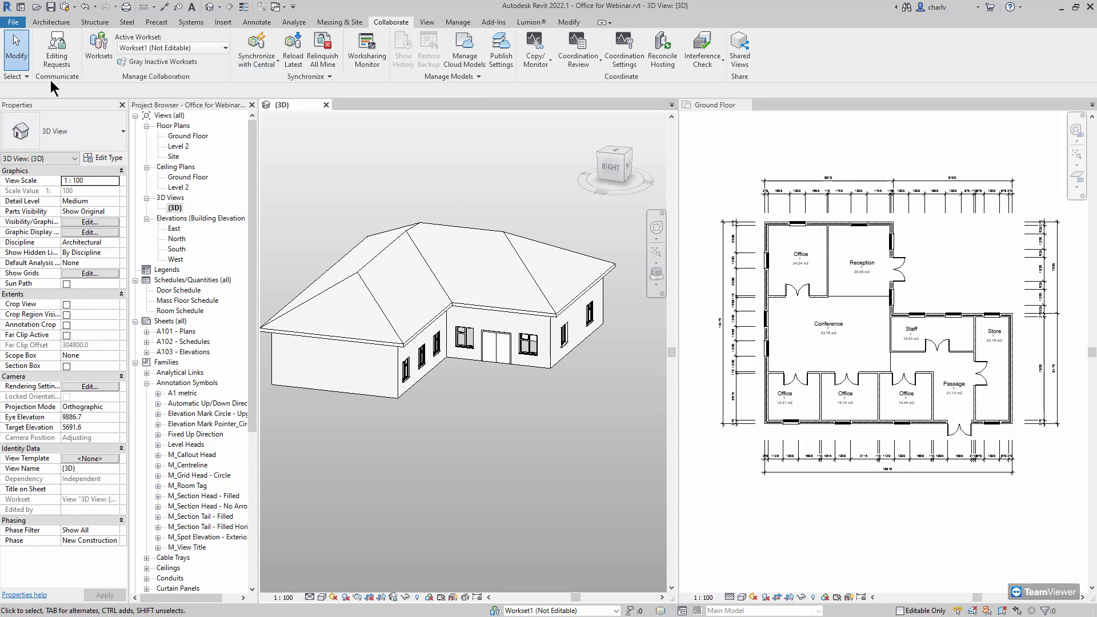
Reopen the Home screen's Arch model folder to see Office for Webinar marked Latest Published
left_click(21, 8)
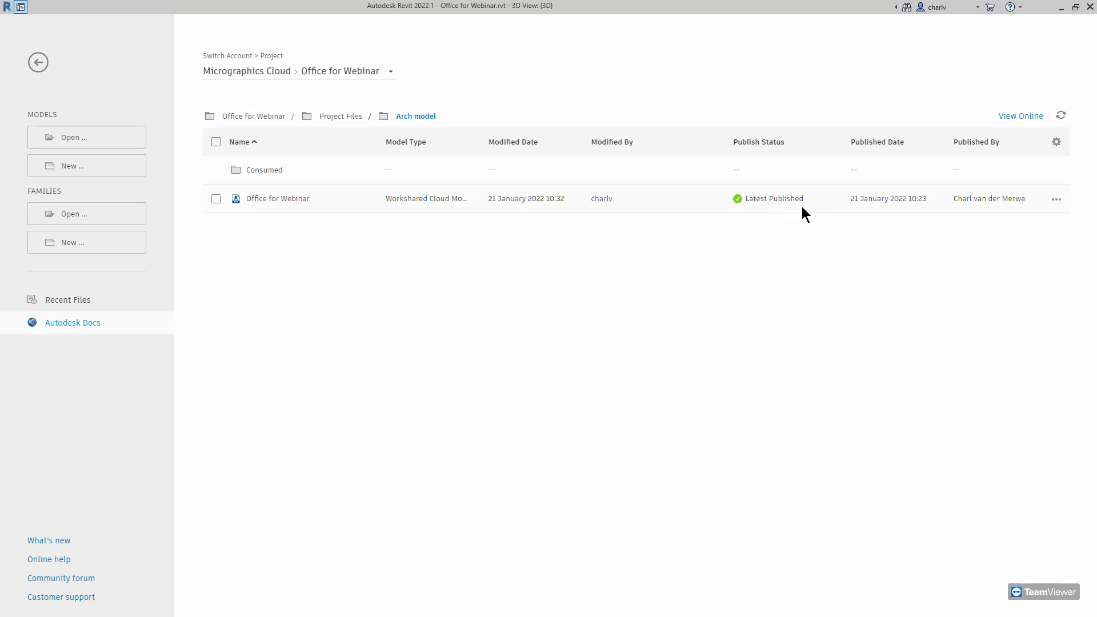
In the browser, switch to Autodesk Docs and open the Arch model folder showing Office for Webinar.rvt V3
key("alt+Tab")
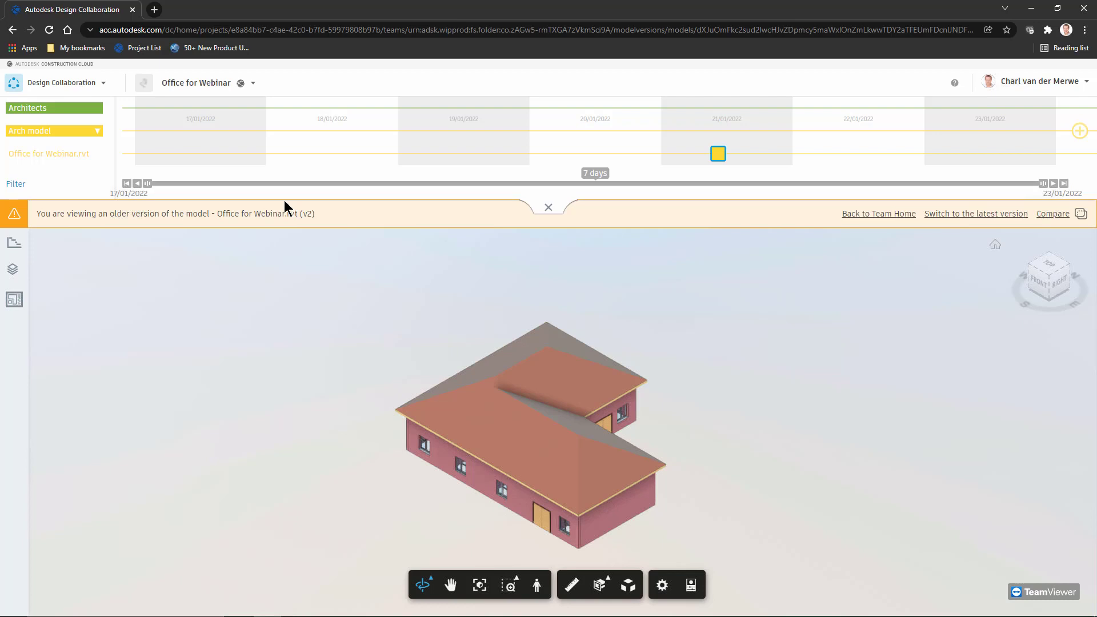
left_click(54, 91)
left_click(94, 115)
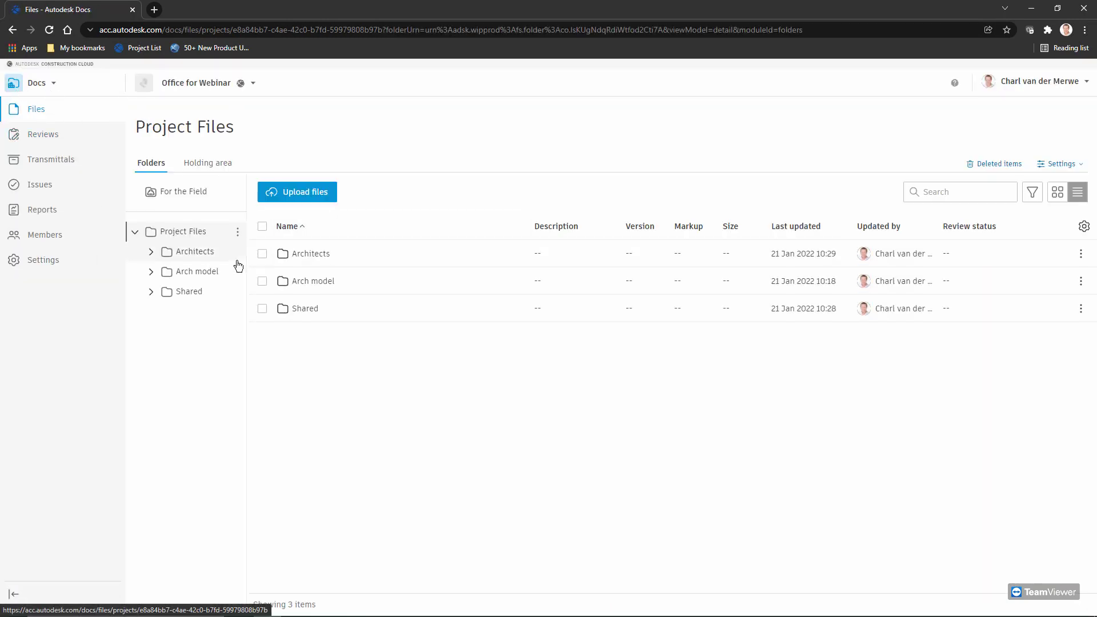
left_click(202, 267)
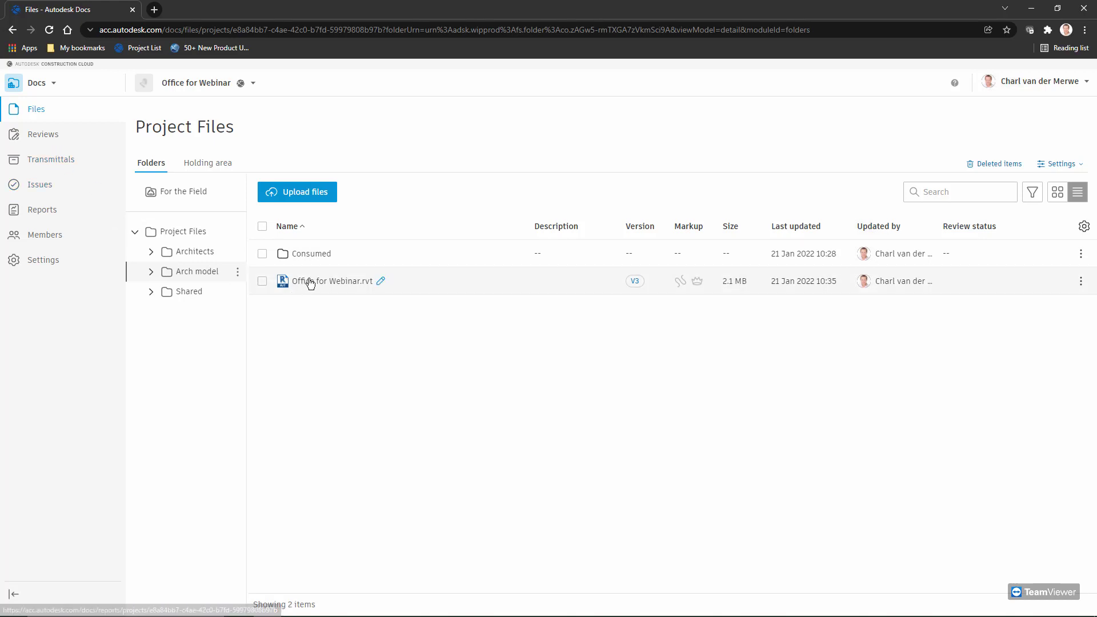
Switch to the Design Collaboration module and expand the project publishing timeline
left_click(37, 83)
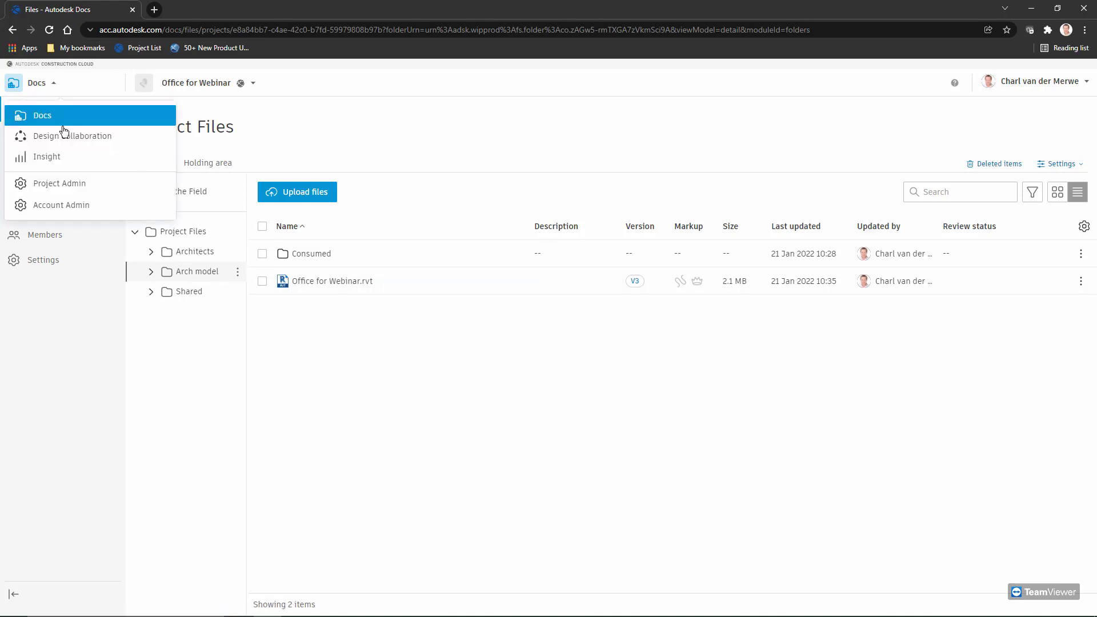
left_click(66, 135)
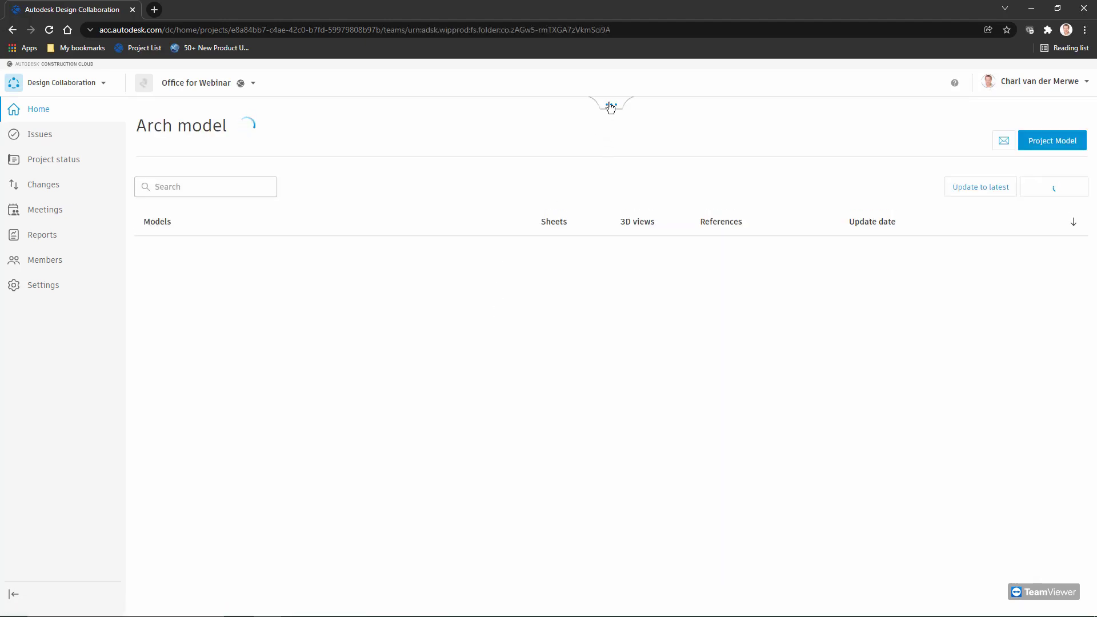
left_click(611, 105)
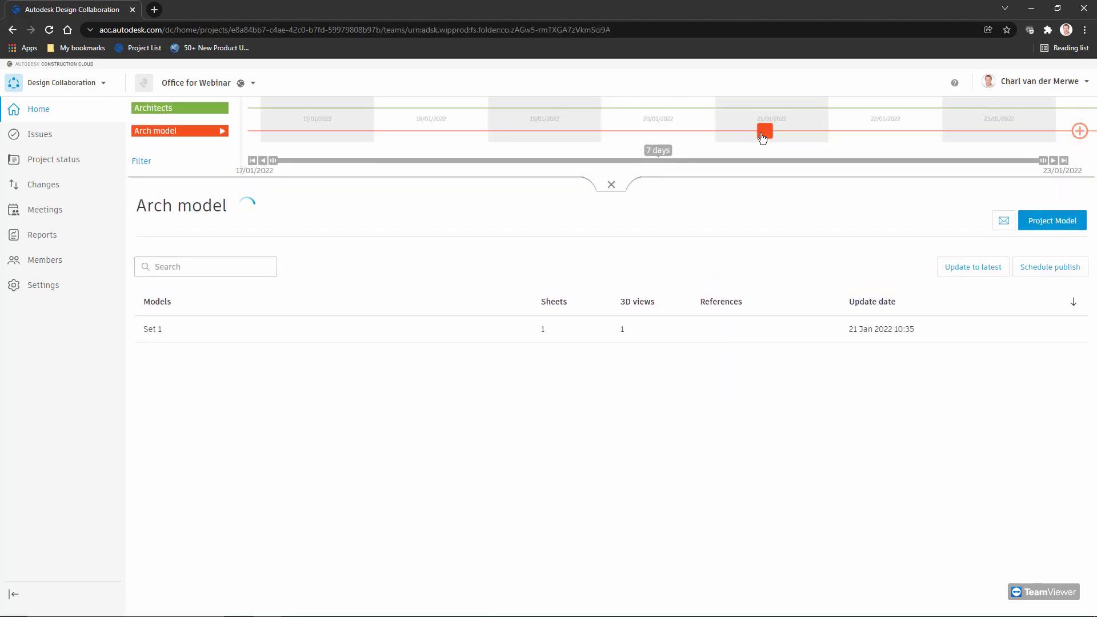
Expand the Arch model group to inspect Office for Webinar.rvt's v2 and v3 publish markers
mouse_move(762, 135)
left_click(223, 132)
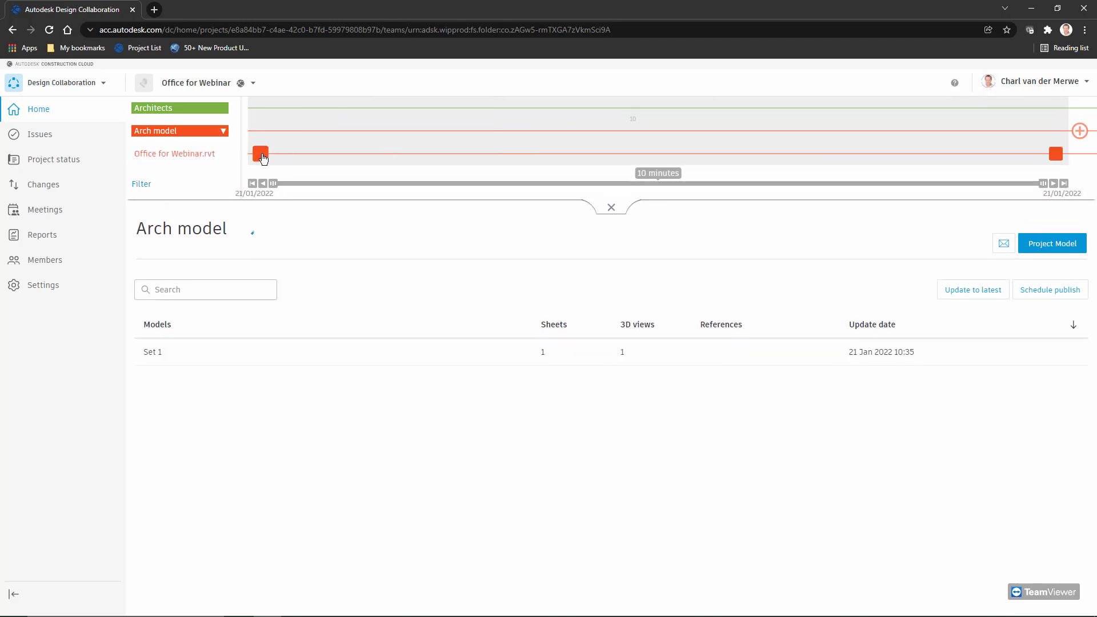
mouse_move(263, 158)
mouse_move(1060, 160)
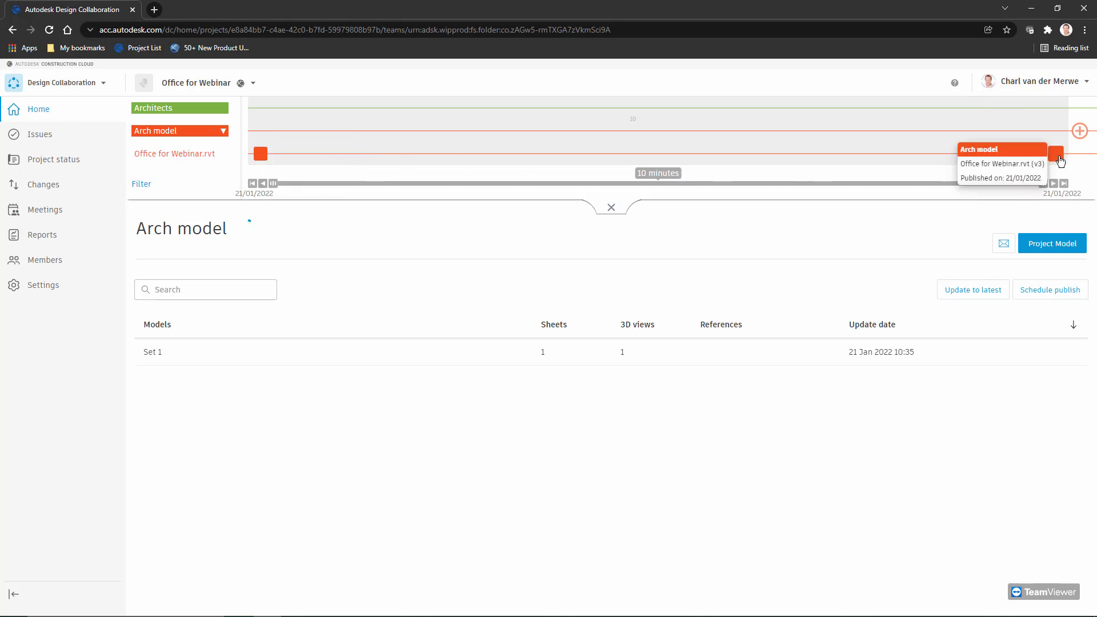
left_click(223, 131)
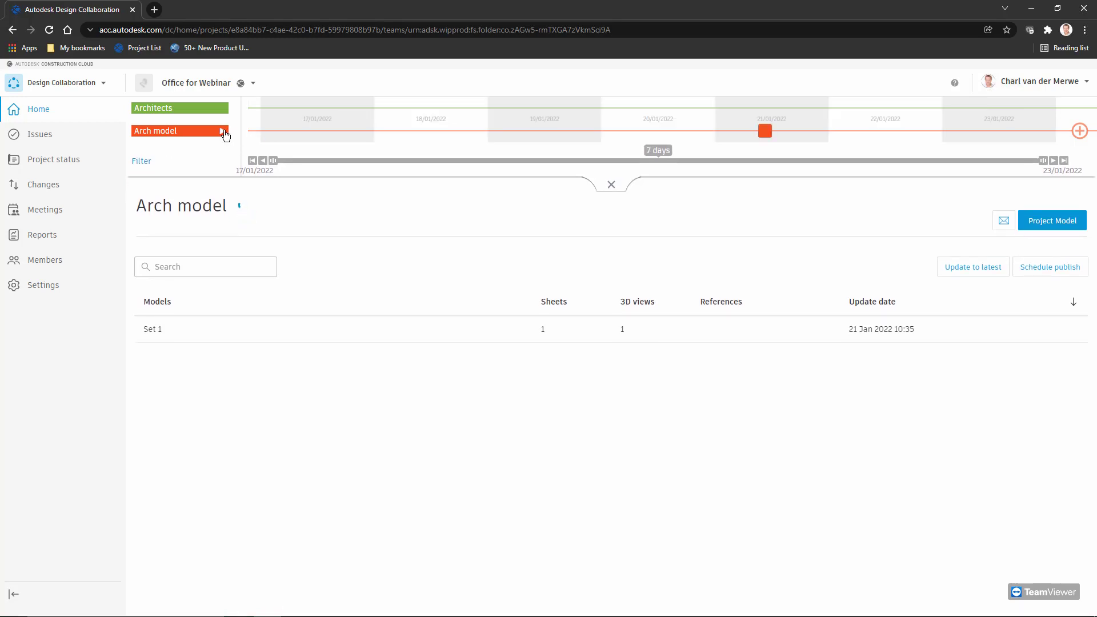
left_click(223, 132)
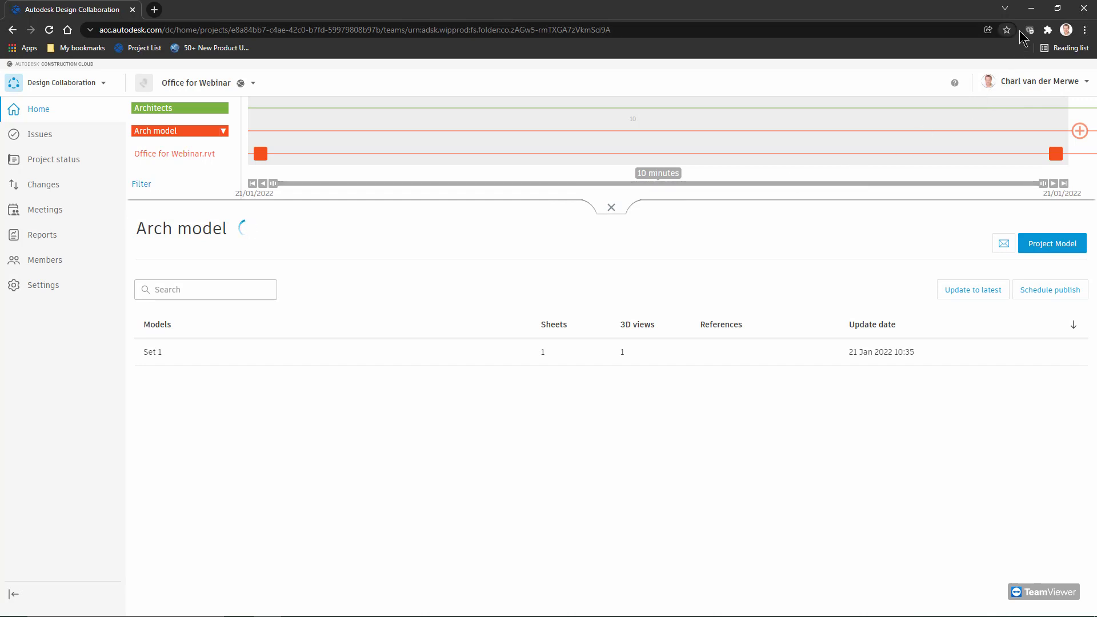
left_click(1031, 8)
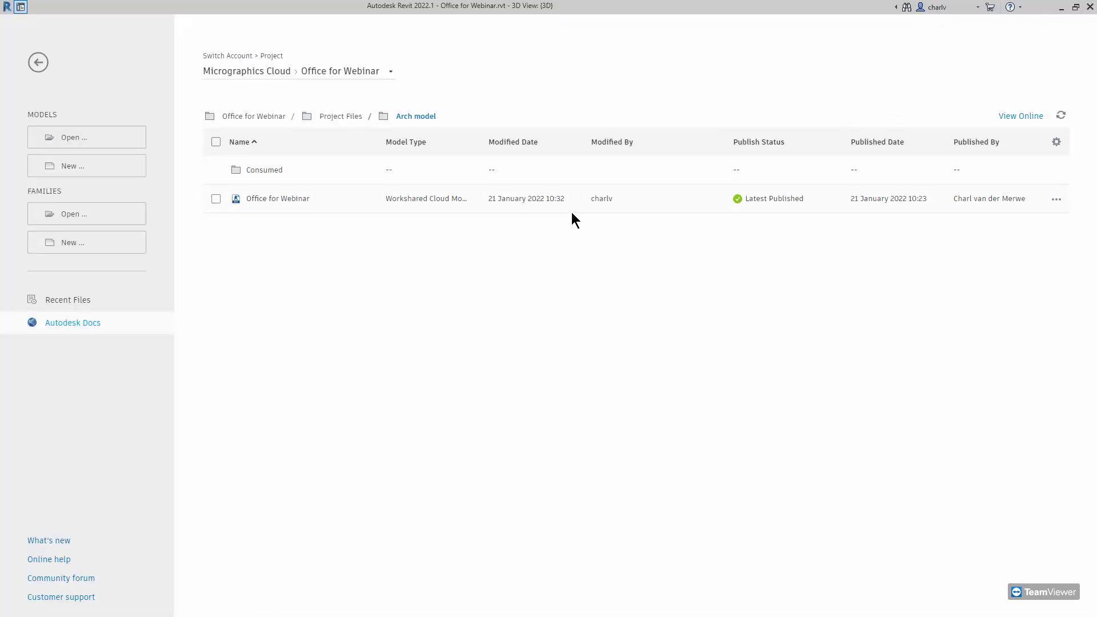
Leave Revit's Home screen for the model views, then bring up the Making changes slide
left_click(39, 62)
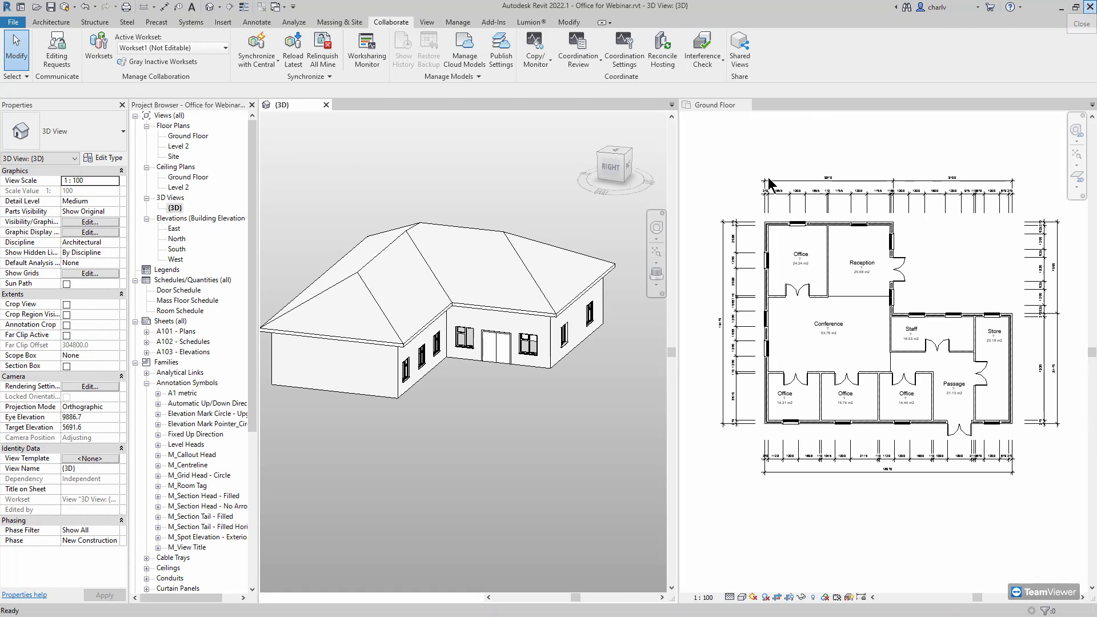
key("alt+Tab")
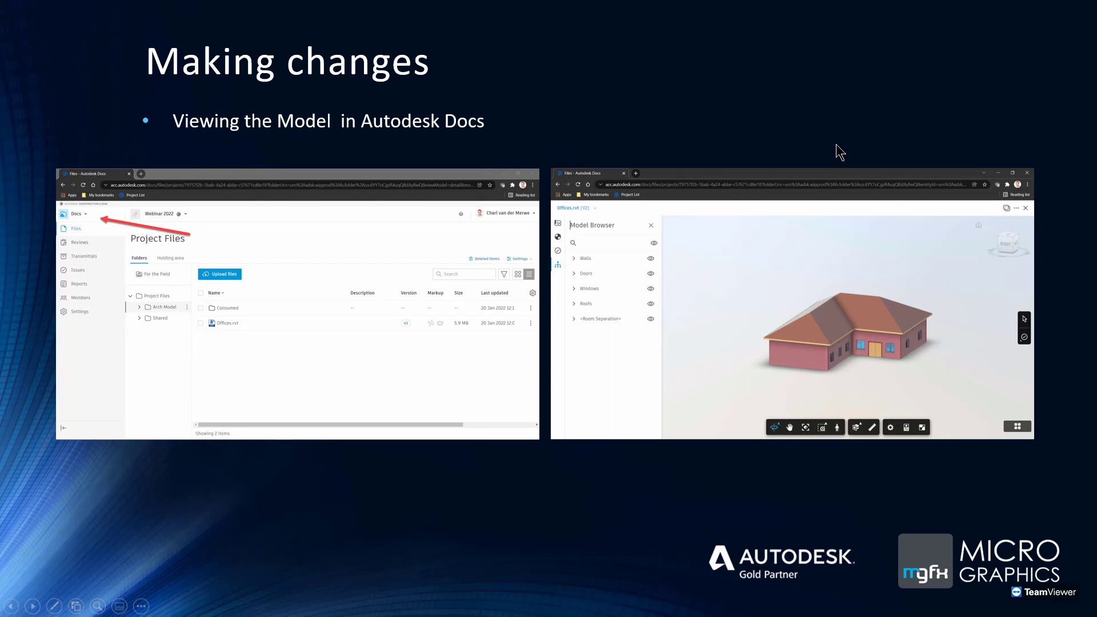
Launch Autodesk Desktop App and sign out of the current account there and in Construction Cloud
key("alt+Tab")
key("alt+Tab")
key("super")
type("de")
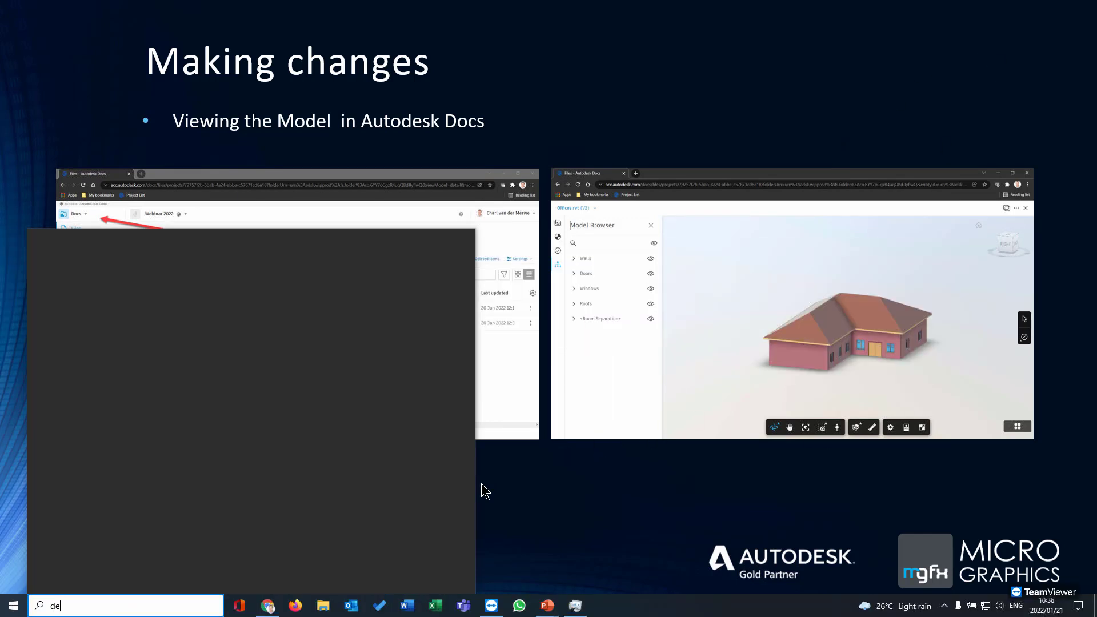
type("sktop app")
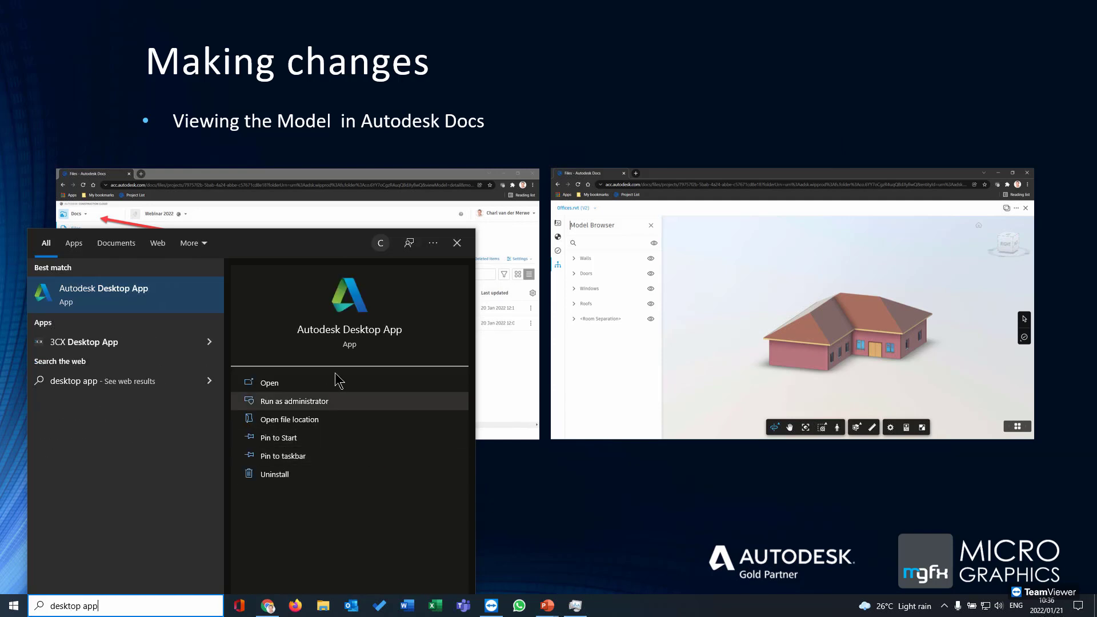
left_click(375, 308)
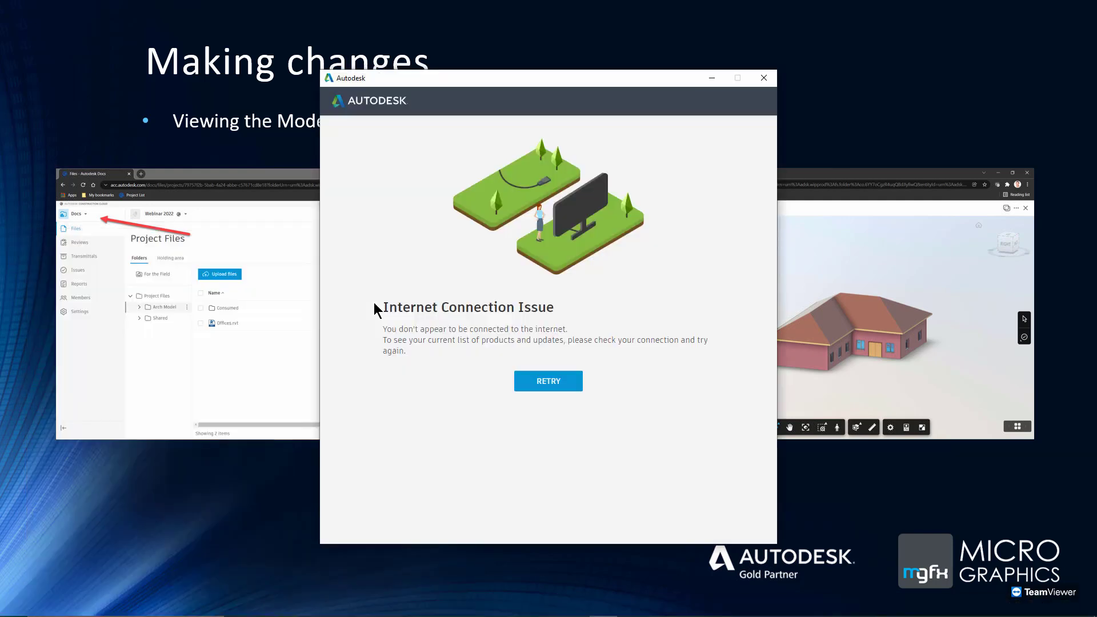
left_click(557, 383)
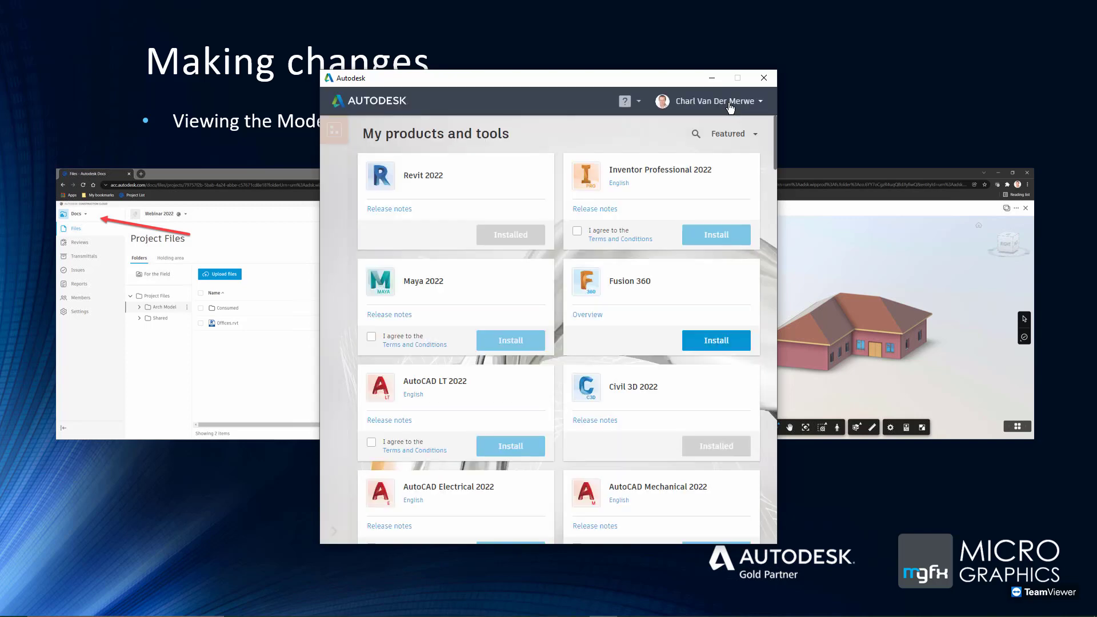
left_click(730, 104)
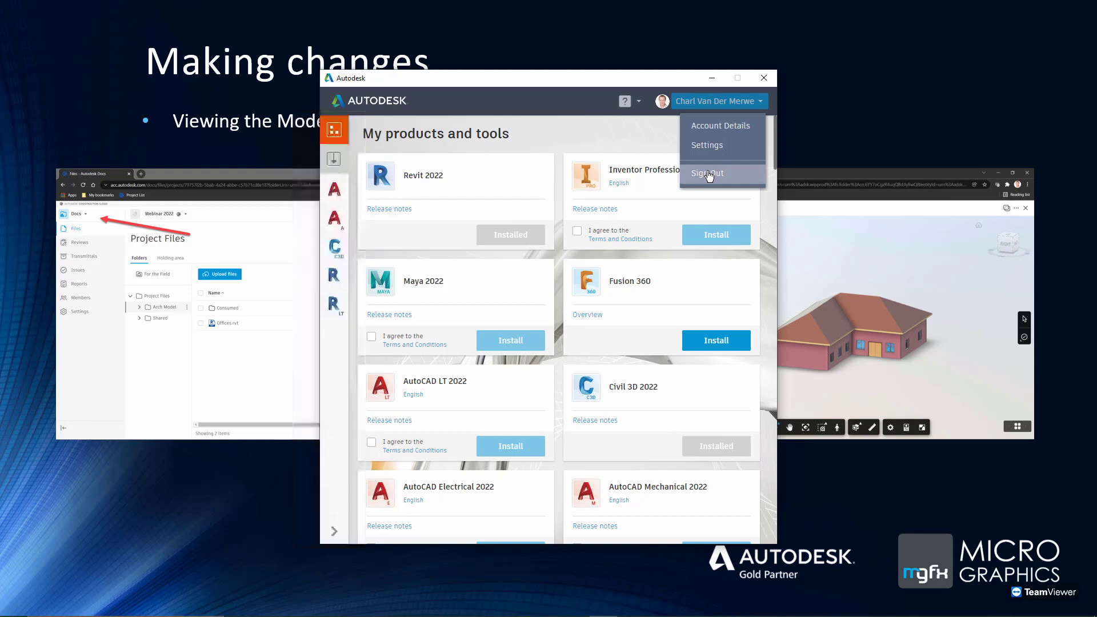
left_click(709, 173)
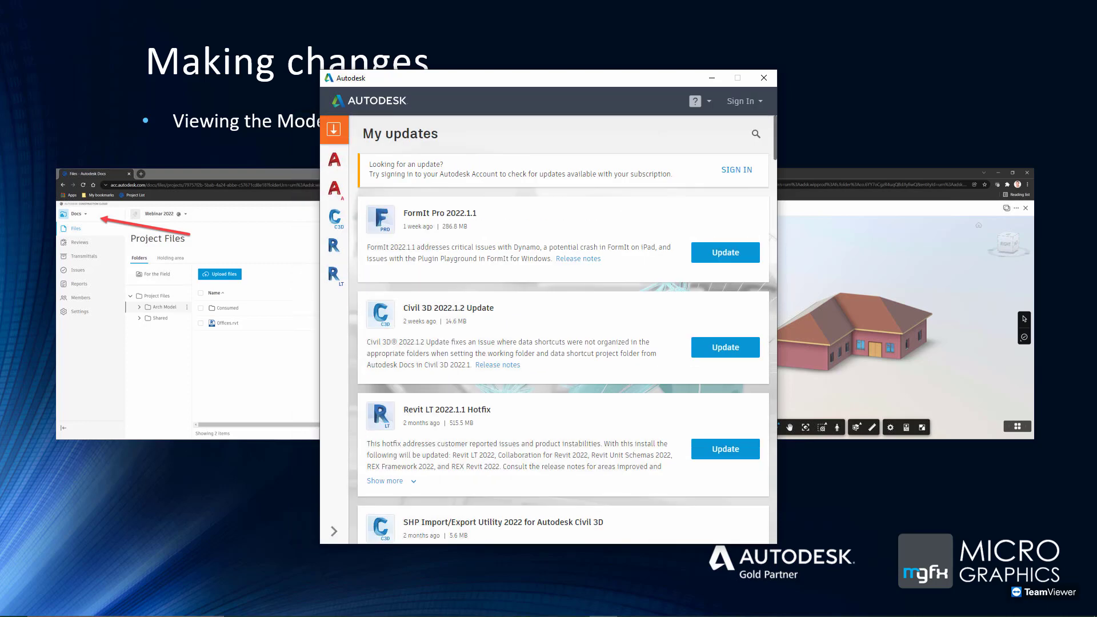
key("alt+Tab")
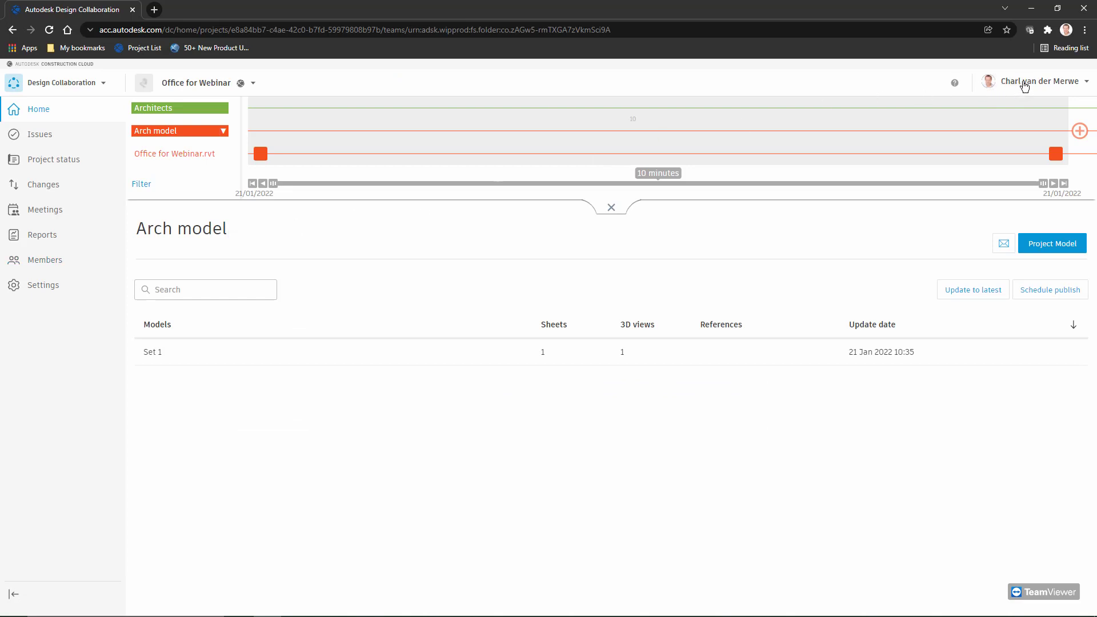
left_click(1023, 85)
left_click(1047, 176)
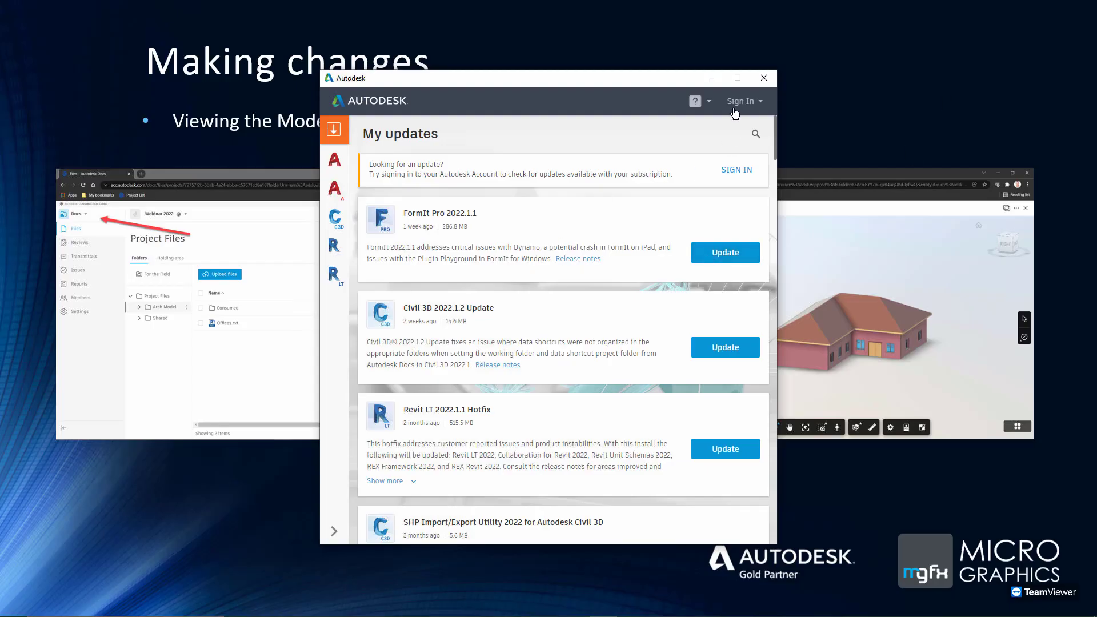
Sign in to Desktop App with the other account's e-mail and password, then minimize it
left_click(736, 107)
left_click(704, 126)
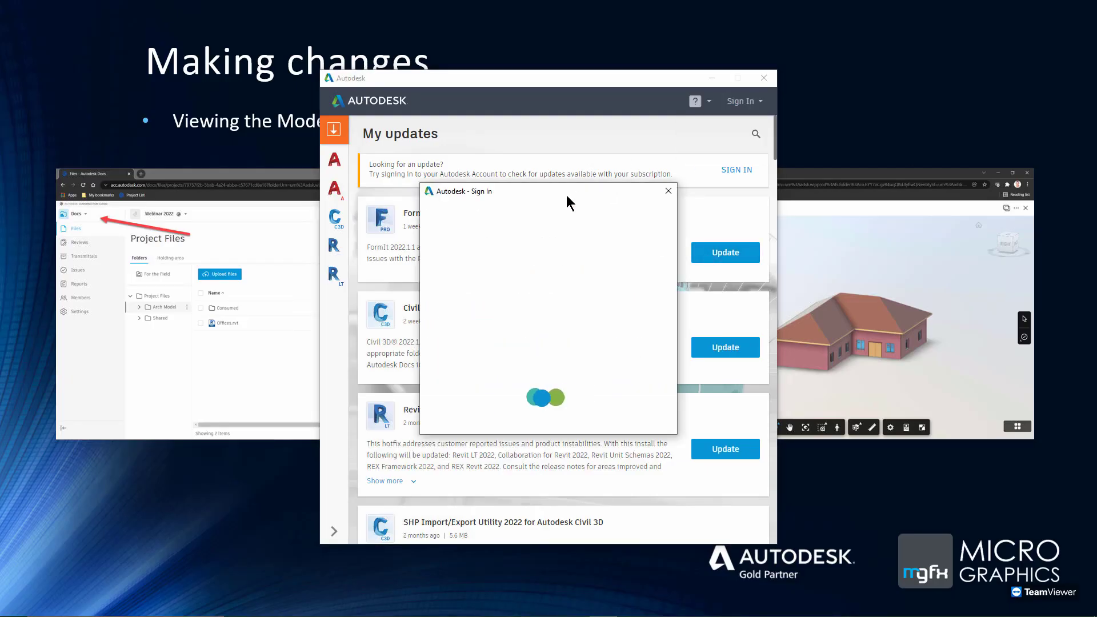
left_click(527, 273)
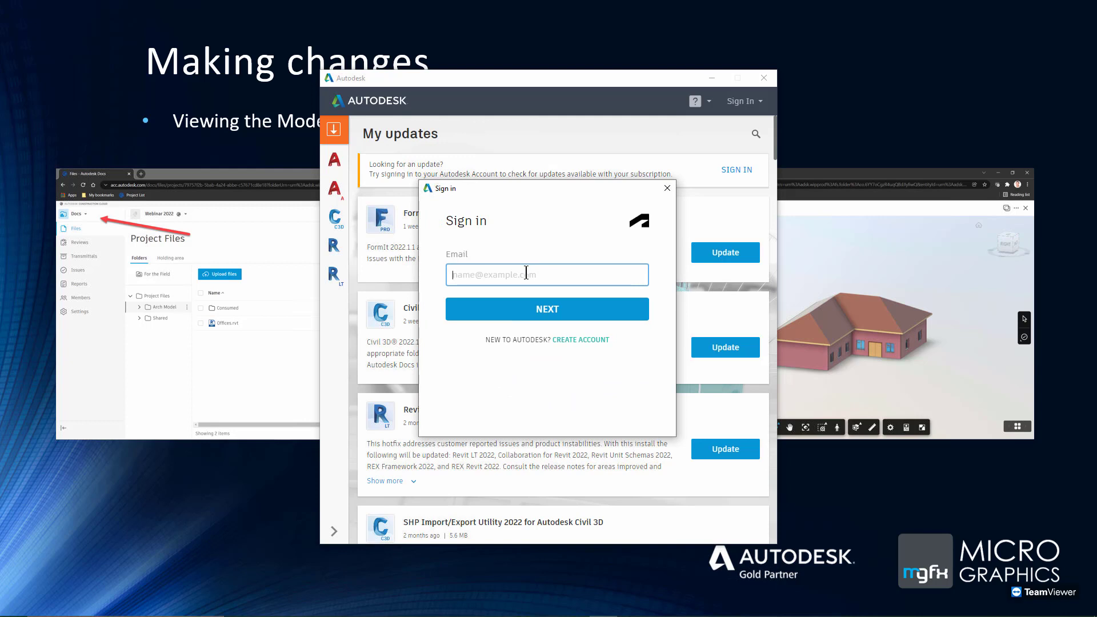
left_click(529, 303)
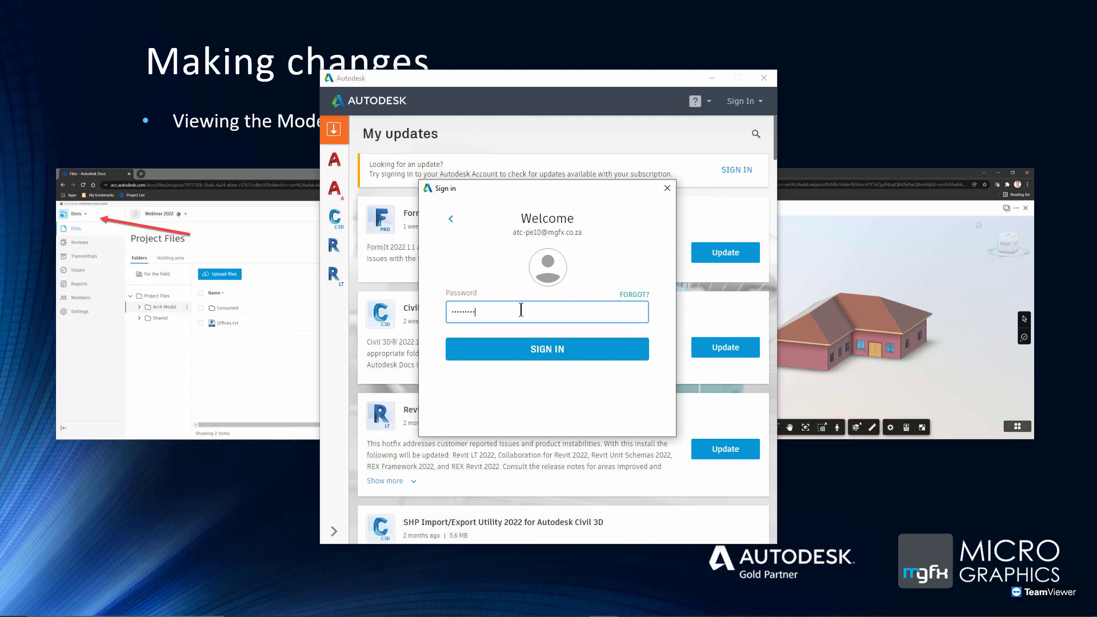
left_click(535, 349)
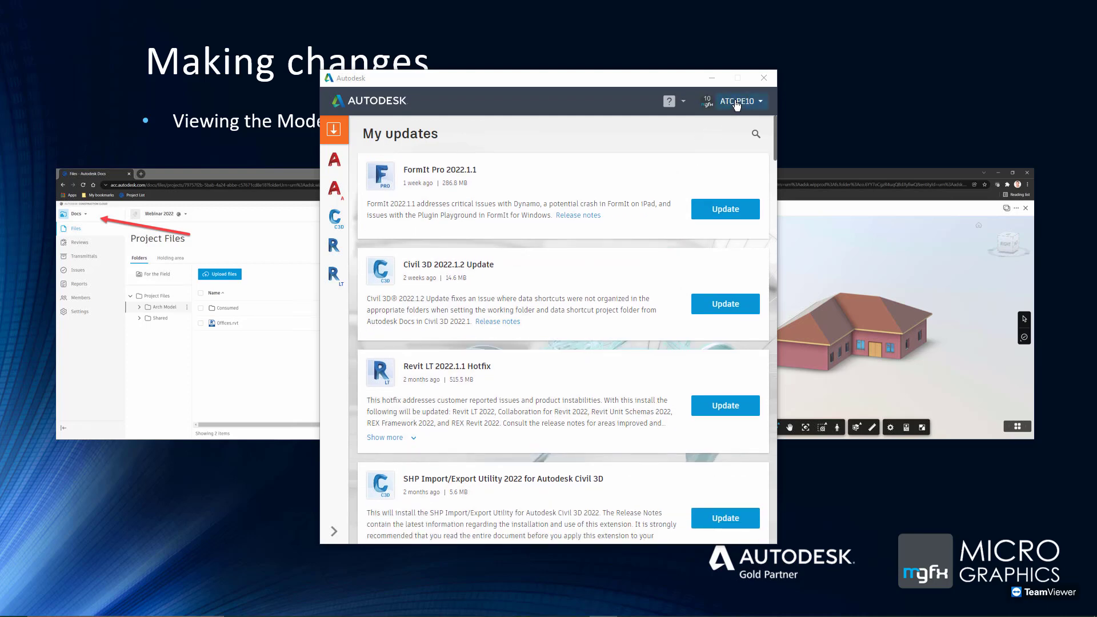
left_click(712, 78)
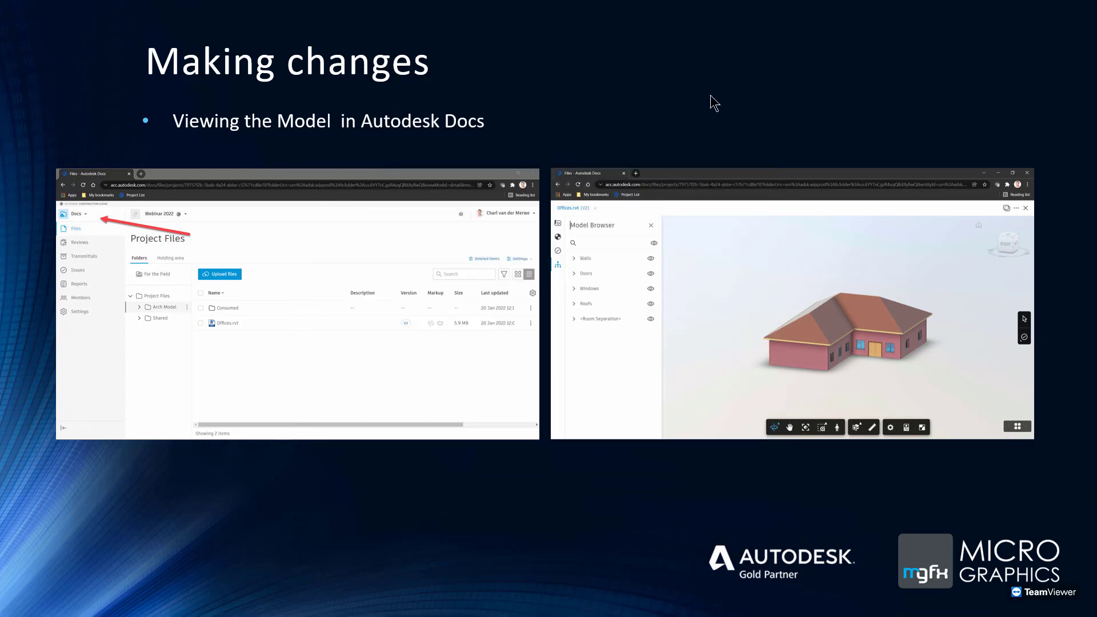
Minimize the Autodesk app and launch Revit 2022 from the Start search with 'revit'
key("alt+Tab")
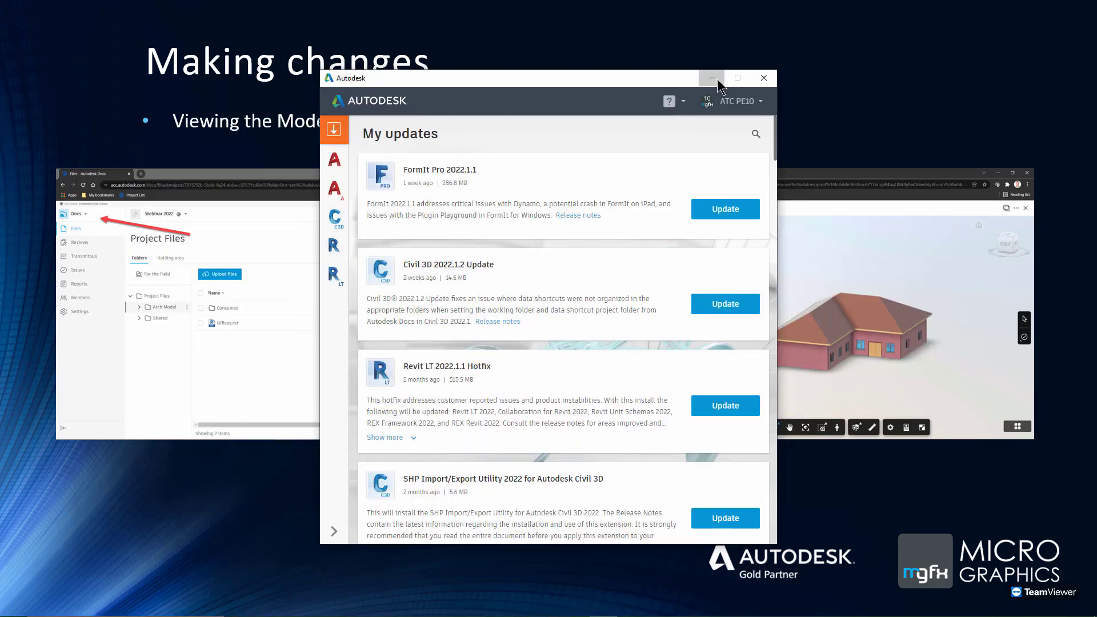
left_click(712, 77)
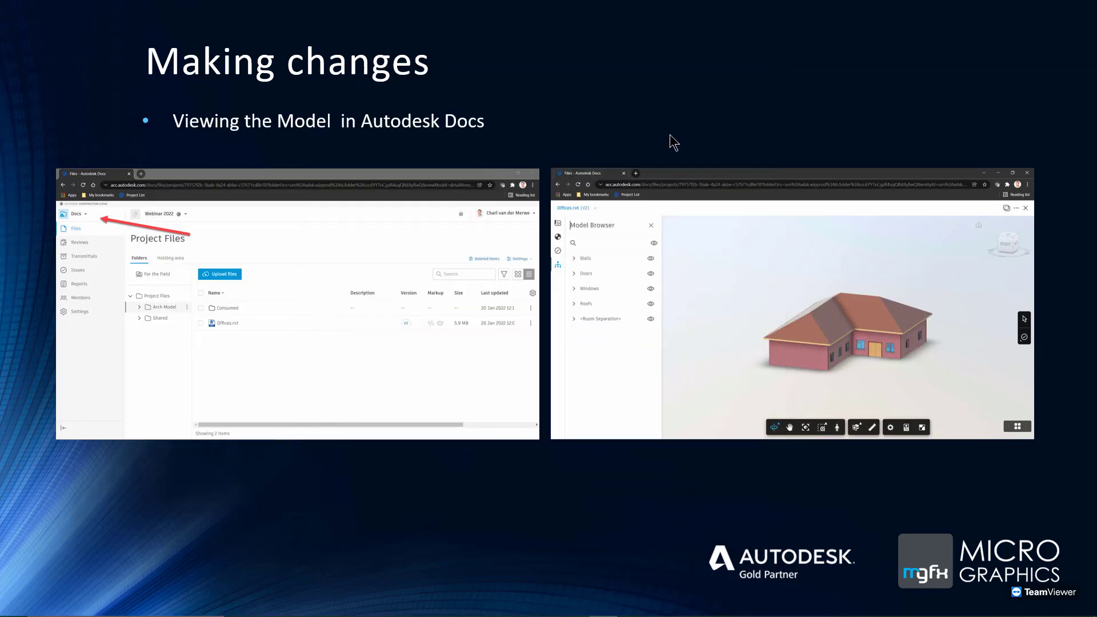
key("super")
type("revit")
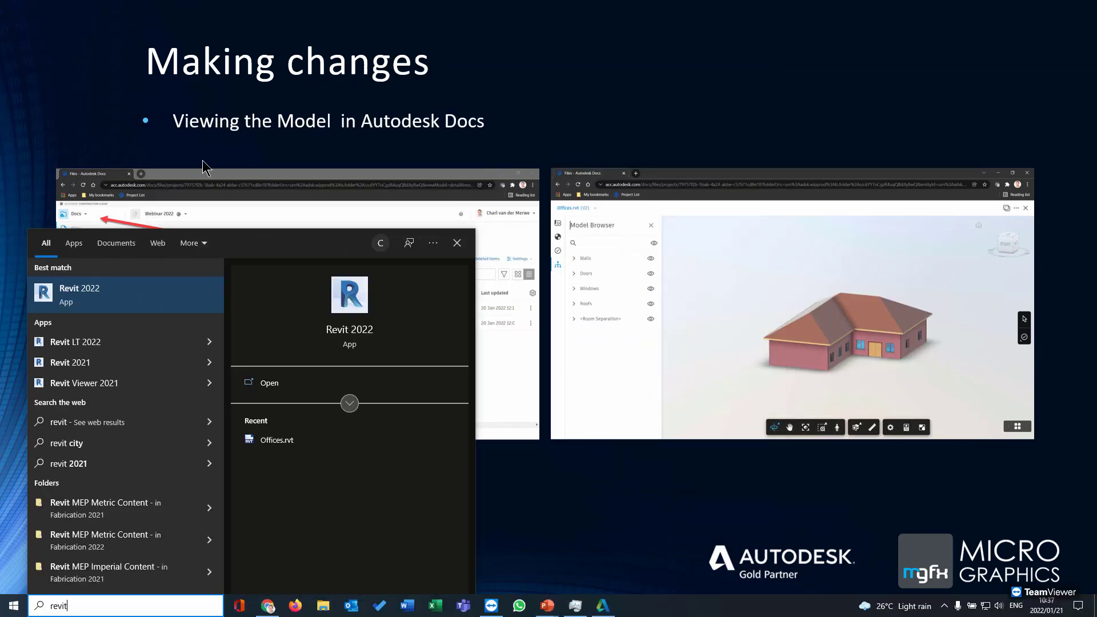
key("Return")
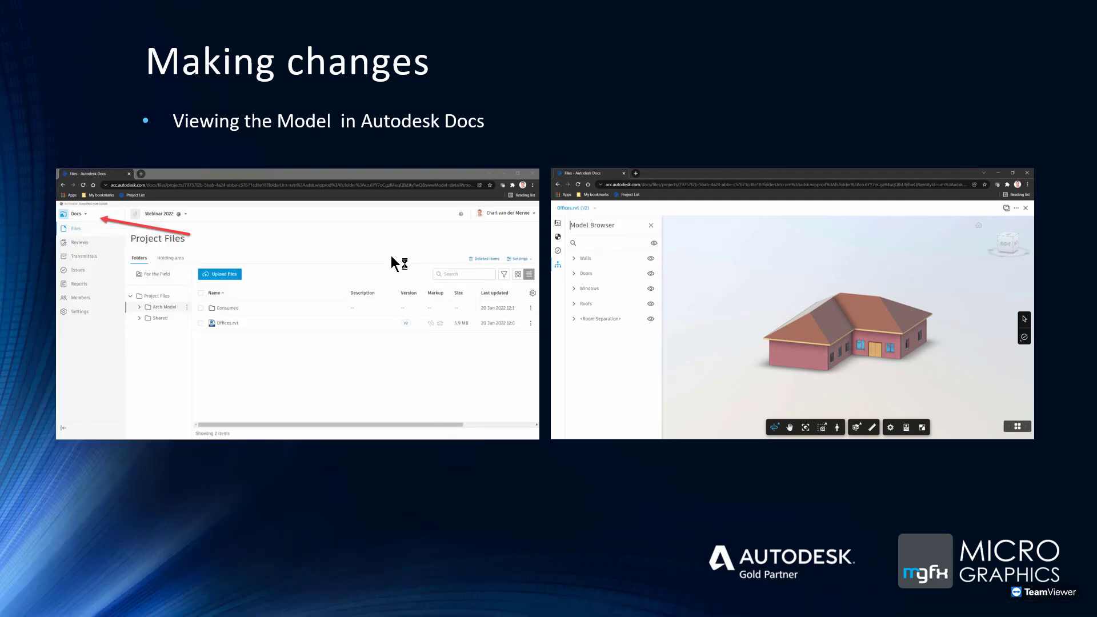
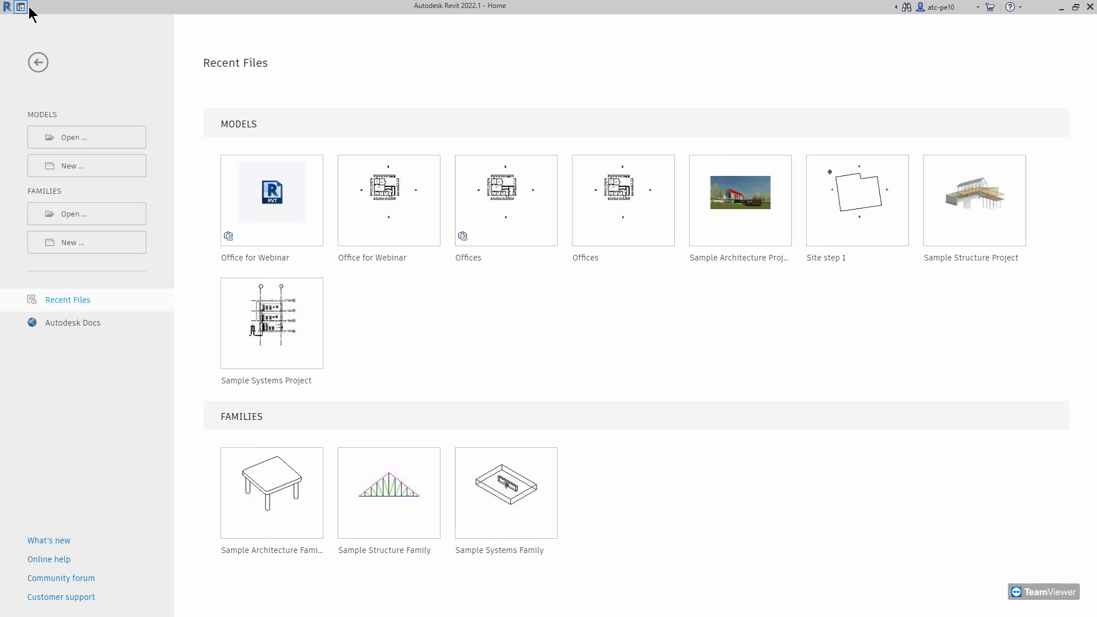
Open the Office for Webinar cloud model from the Arch model folder in Autodesk Docs
left_click(932, 22)
left_click(80, 328)
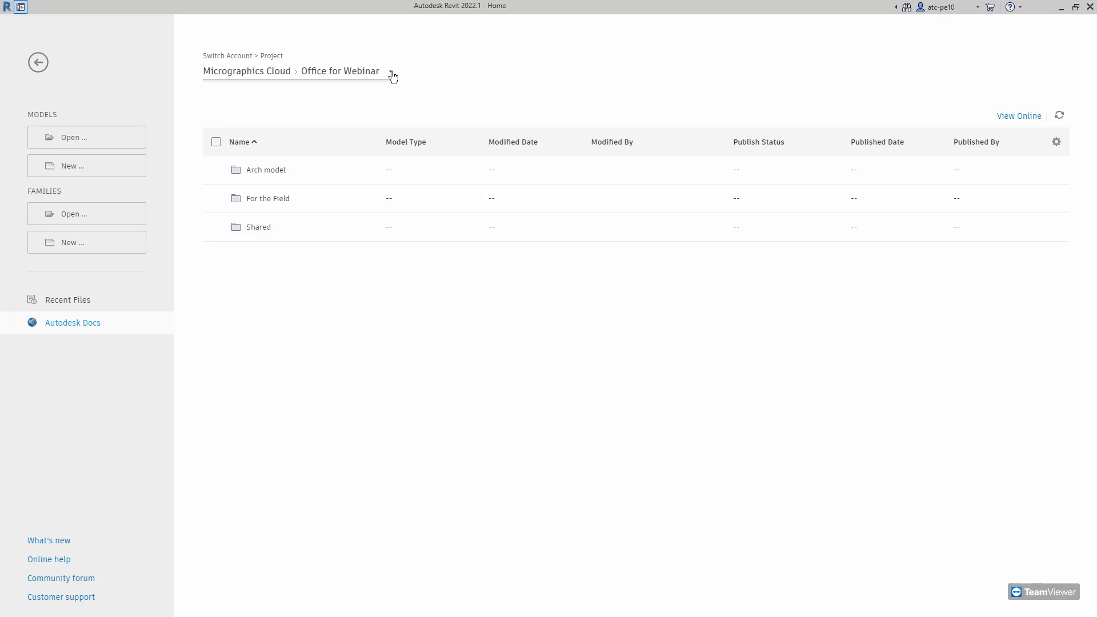
left_click(266, 170)
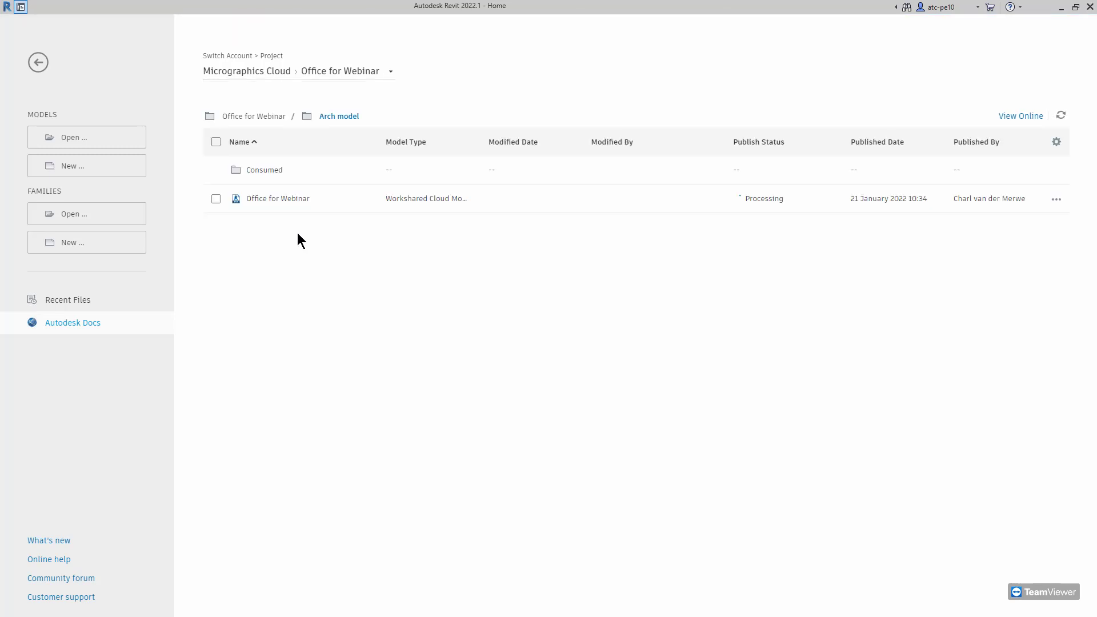
left_click(274, 200)
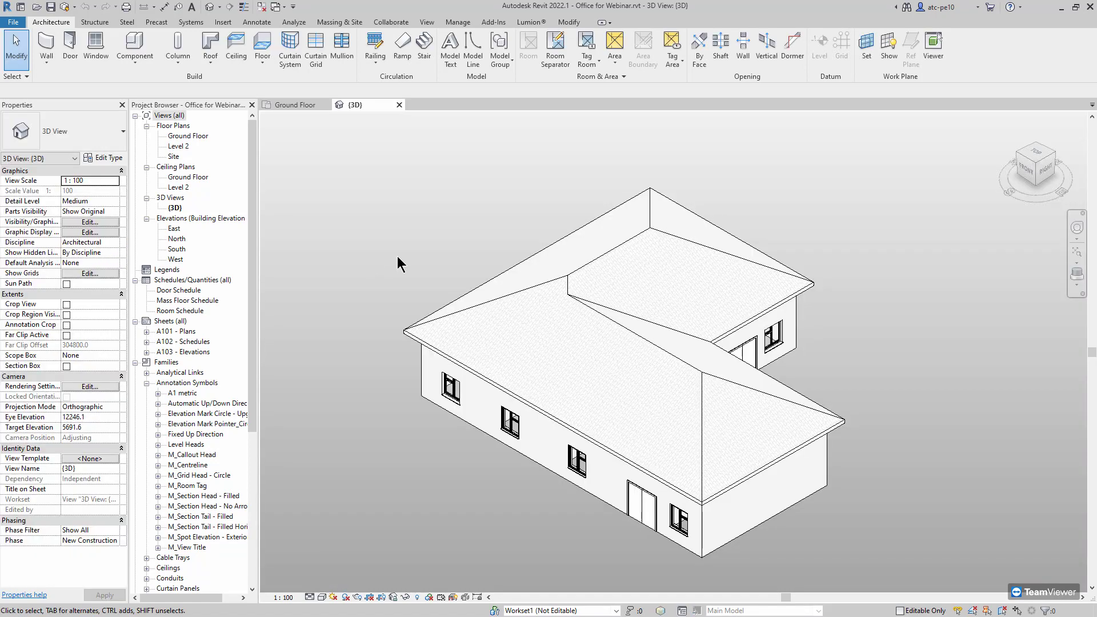
Orbit the 3D house view, then open the Ground Floor plan
middle_click_drag(452, 252, 366, 174, "shift")
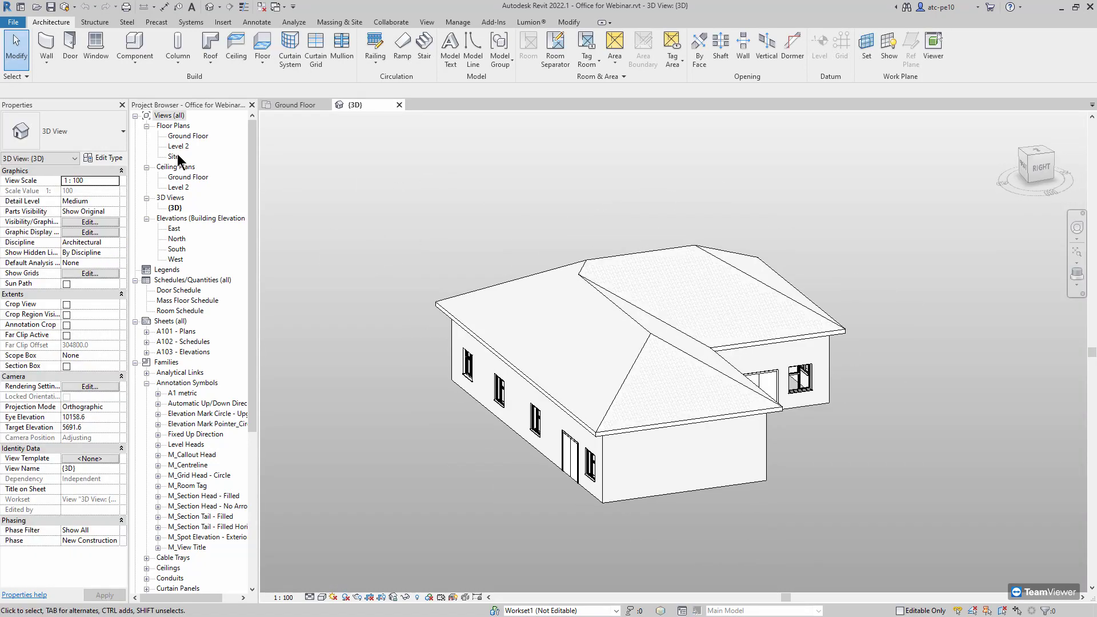
double_click(188, 136)
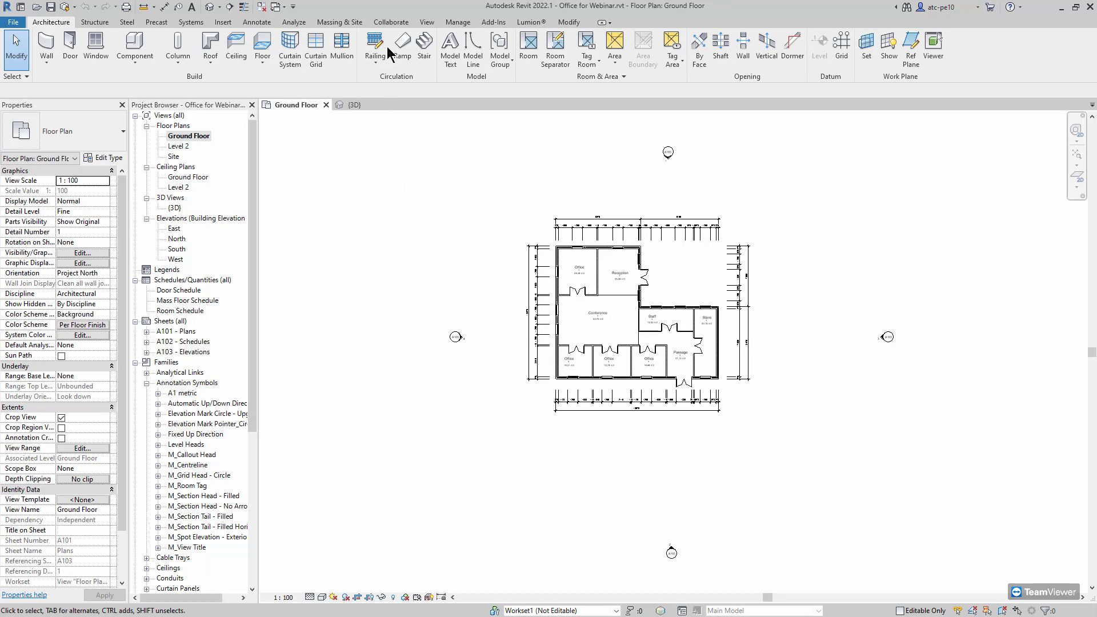
left_click(391, 22)
Check the Worksets list and close it without changes
left_click(98, 46)
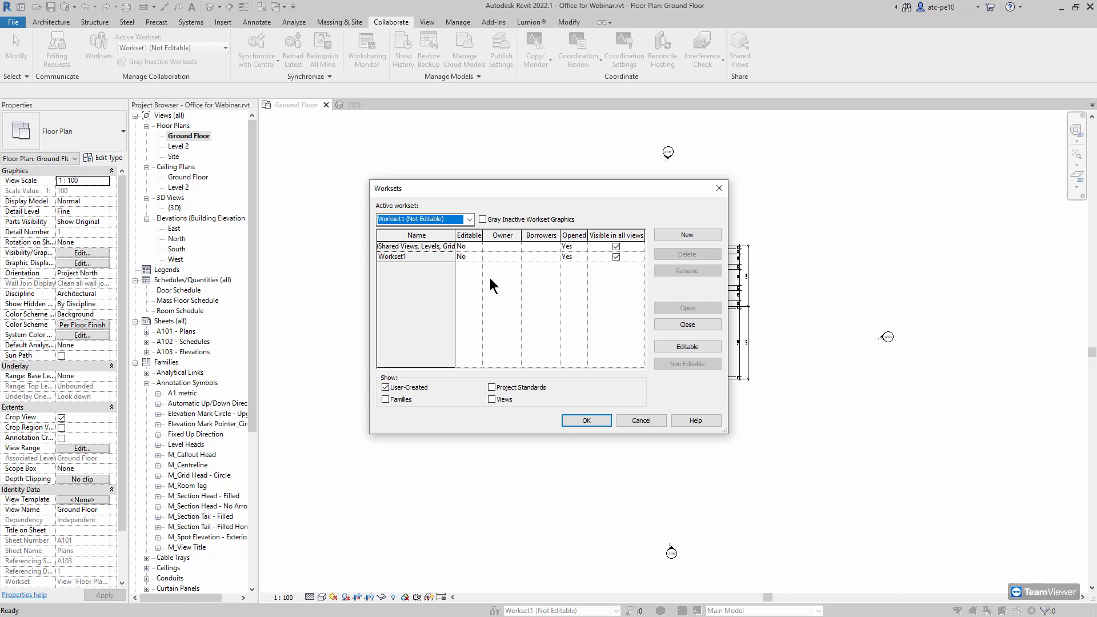
left_click(640, 423)
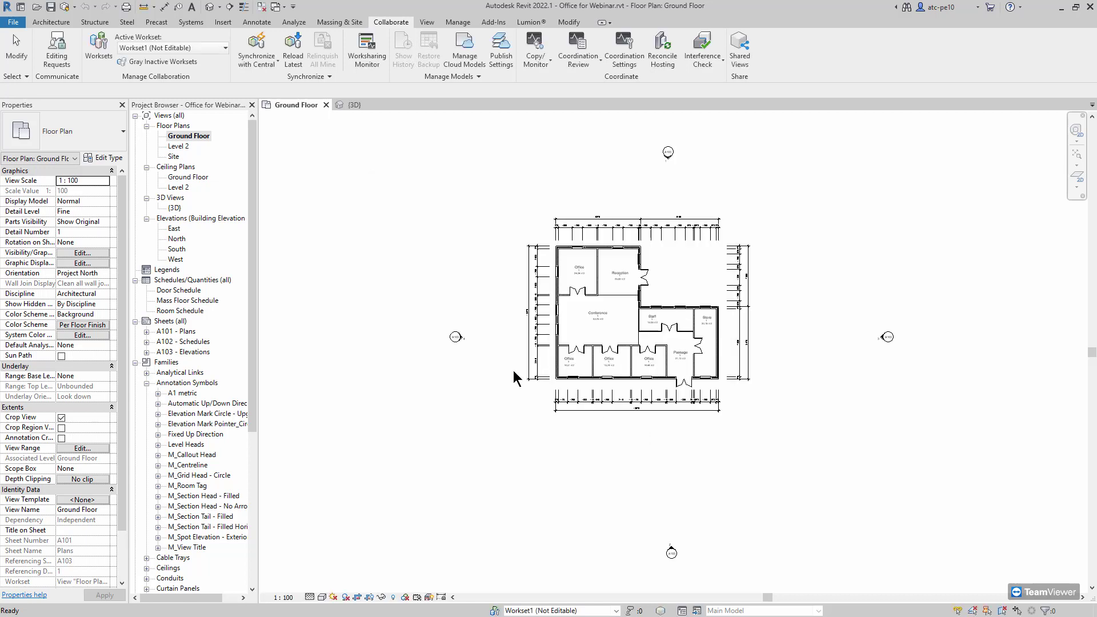
scroll(706, 355, "up", 2)
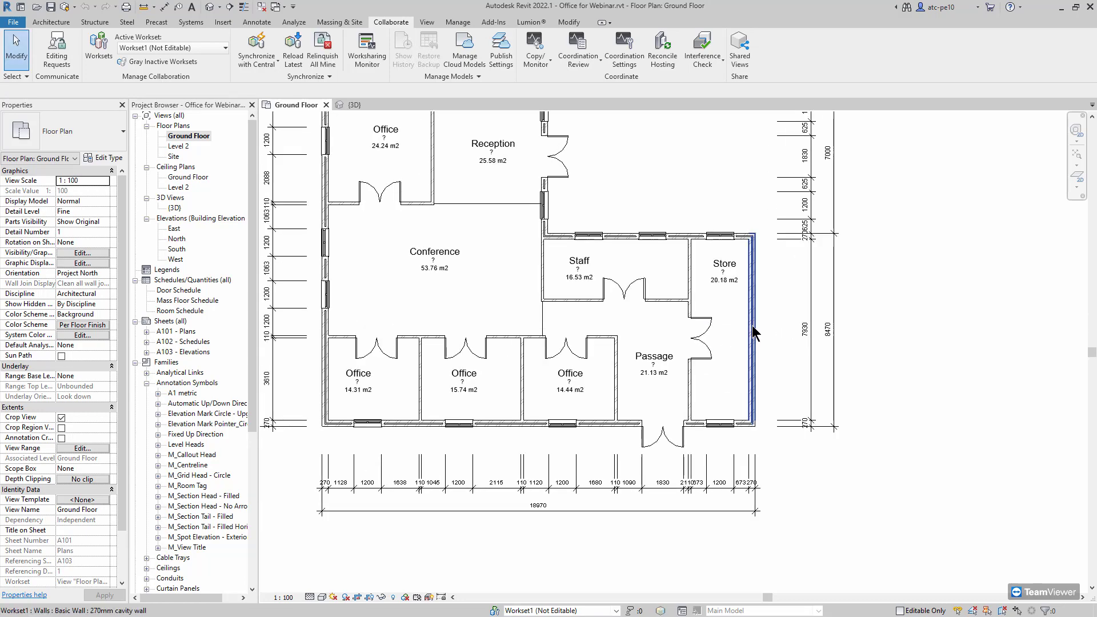
Drag the Store's right exterior wall outward, enlarging the Store to 35.49 m2
left_click(753, 334)
left_click_drag(752, 351, 729, 372)
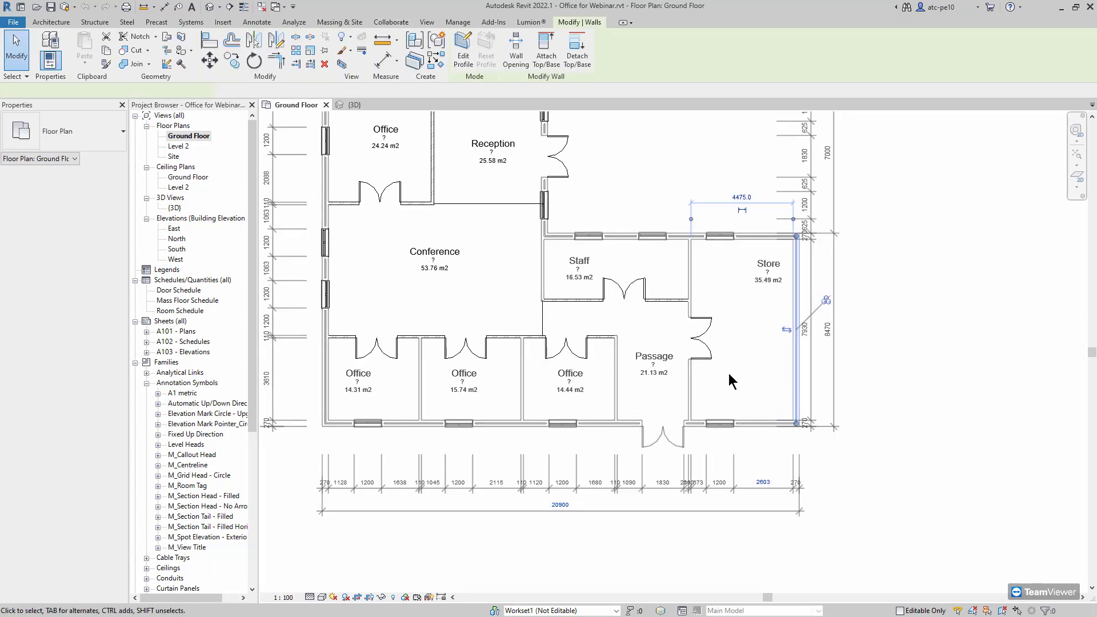
left_click(706, 363)
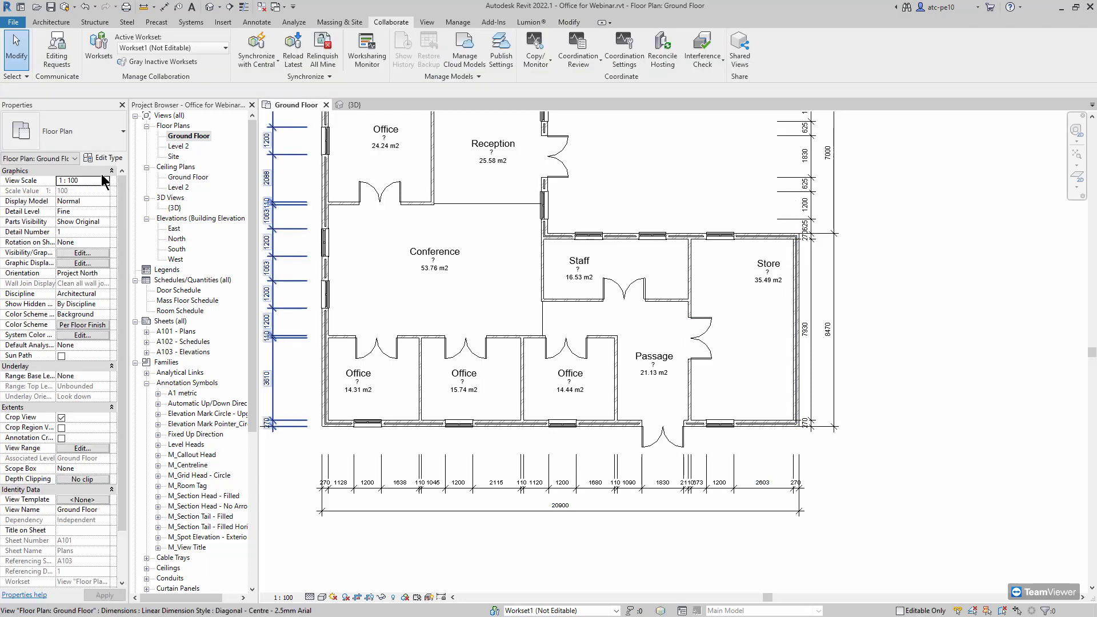
Change the Passage–Store door to Doors_IntSgl_1 1010x2110mm
left_click(700, 336)
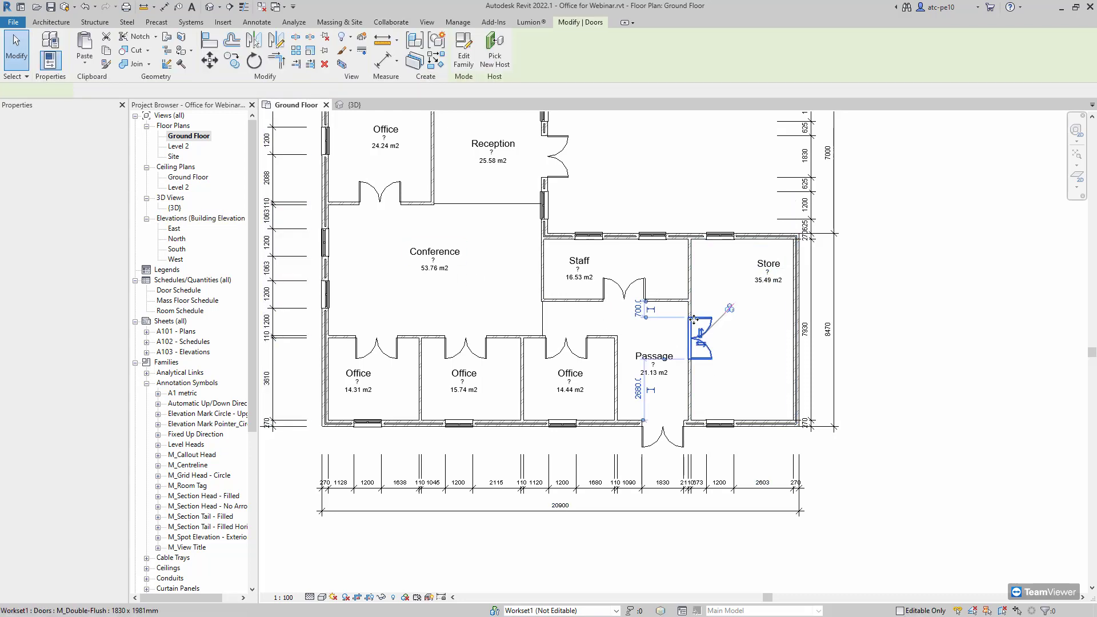
left_click(15, 136)
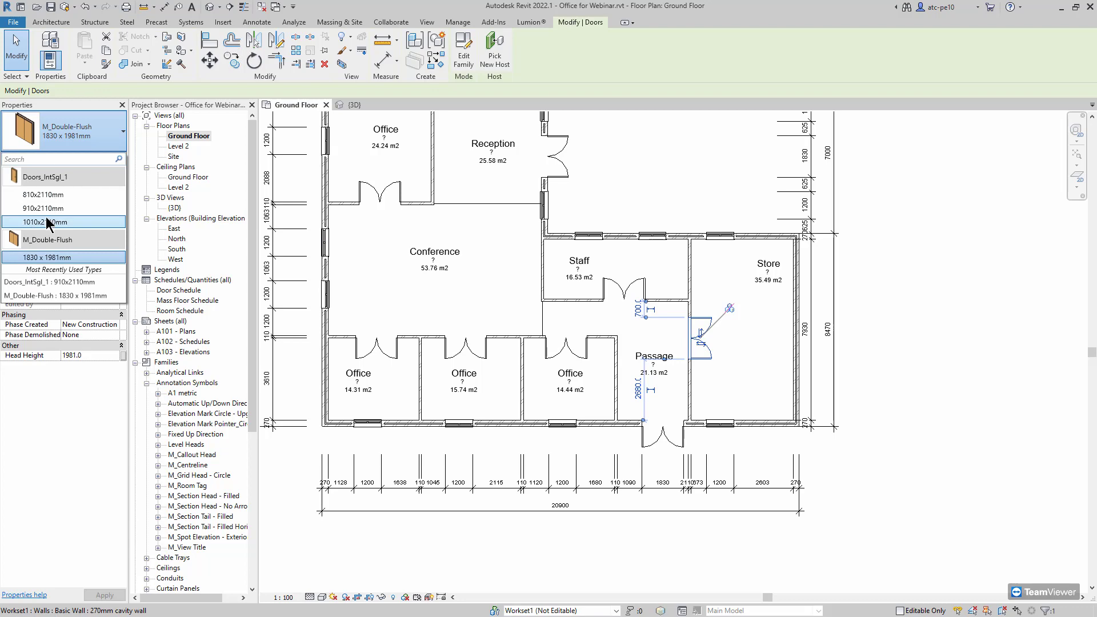
left_click(47, 220)
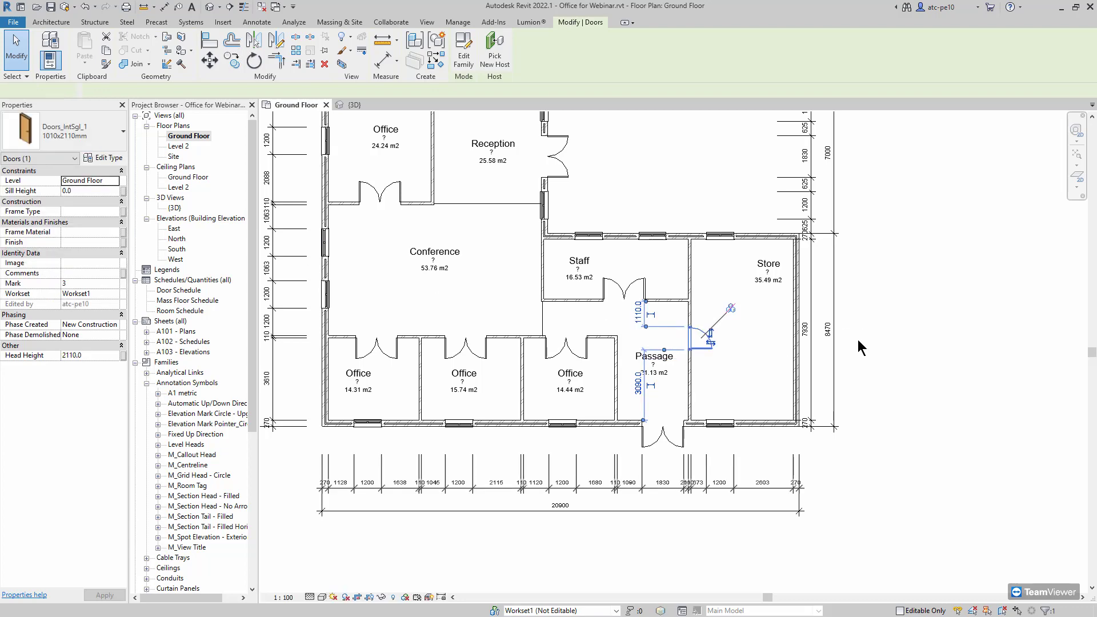
left_click(742, 243)
scroll(710, 206, "down", 3)
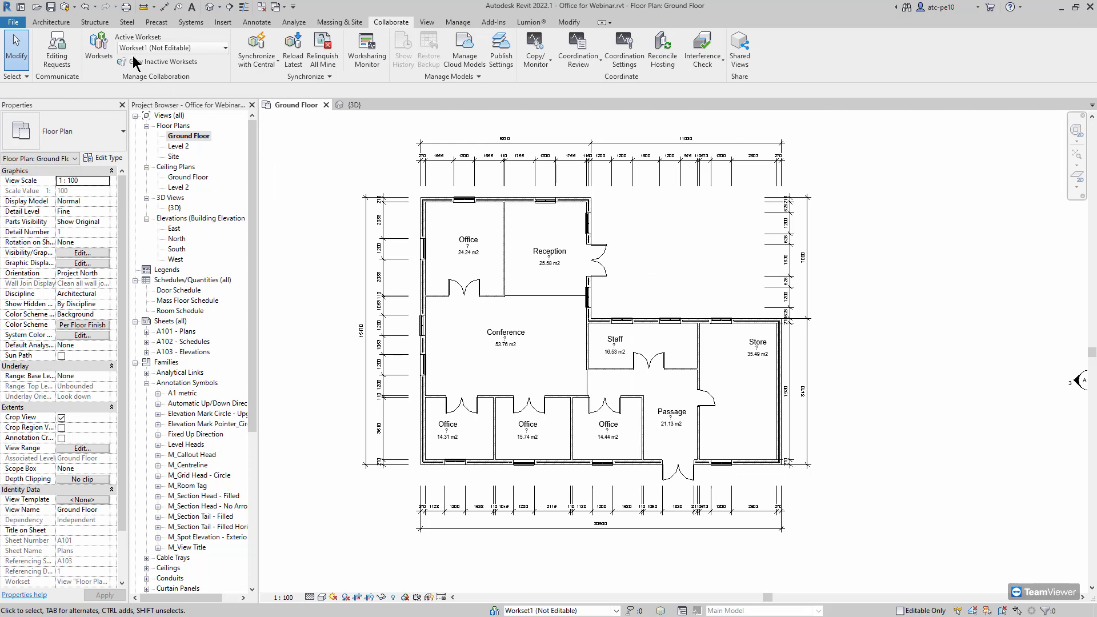
left_click(258, 64)
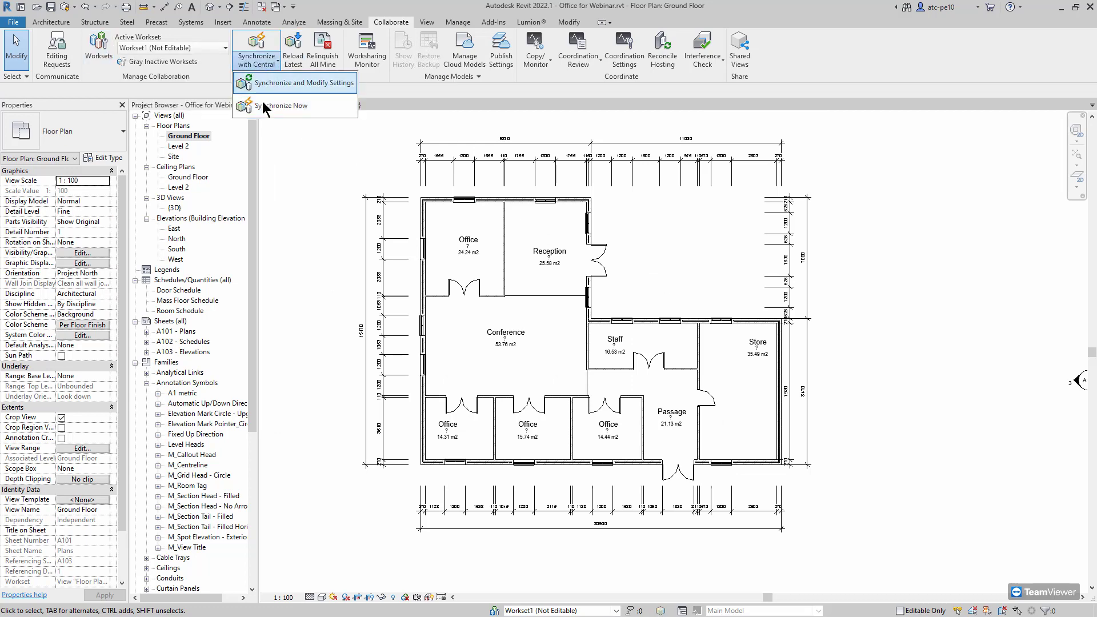
left_click(263, 107)
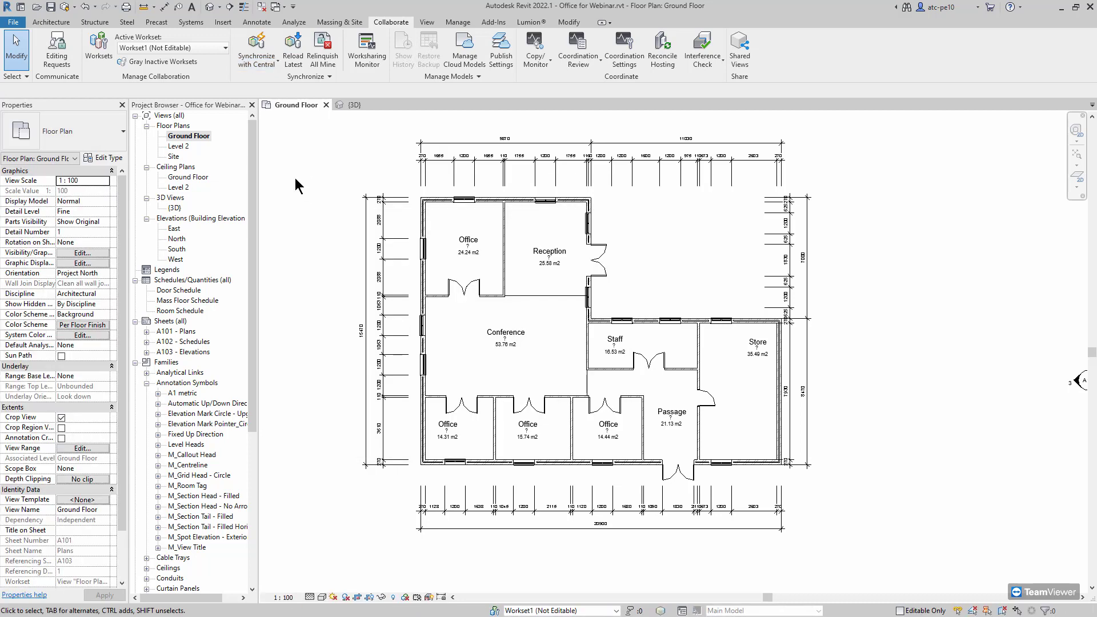
left_click(265, 69)
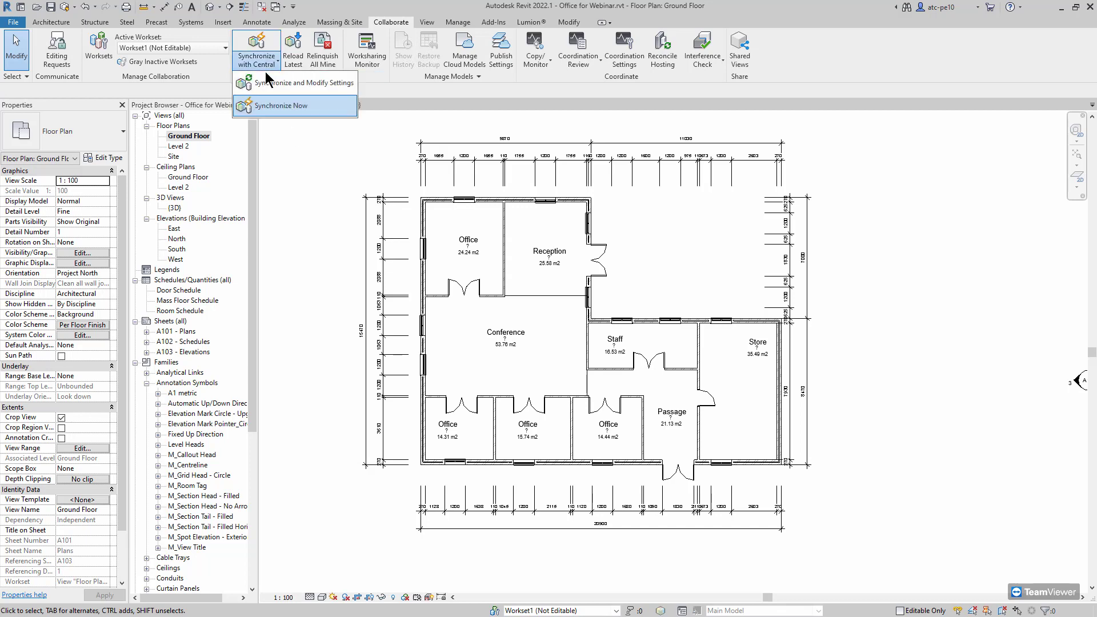
left_click(295, 171)
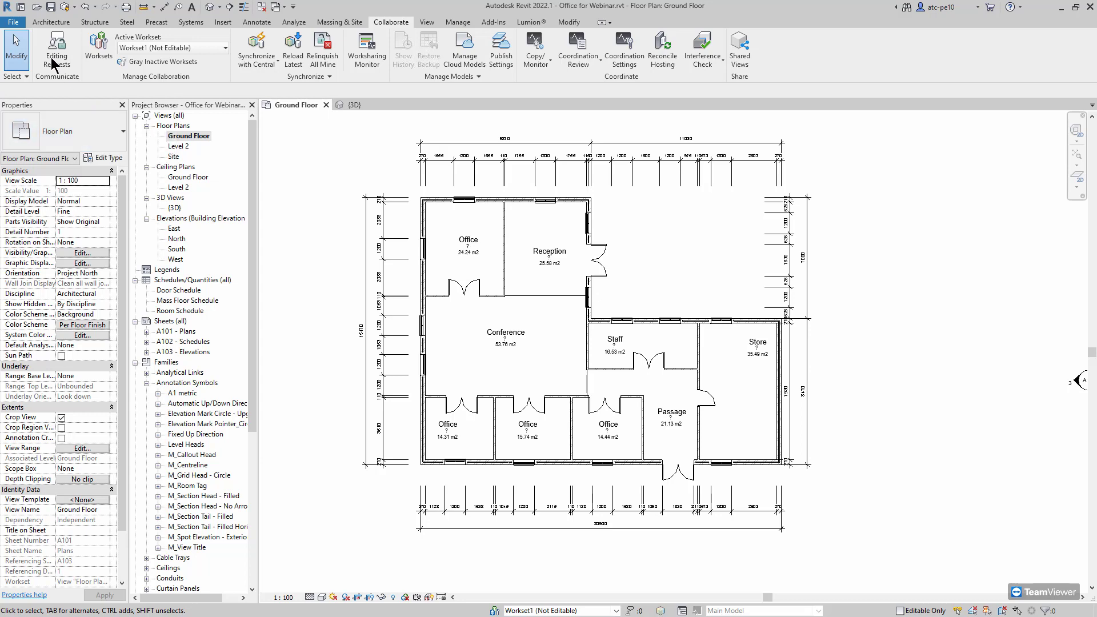
Go to the Autodesk Docs model list, select Office for Webinar and try Publish, dismissing the prompt
left_click(20, 7)
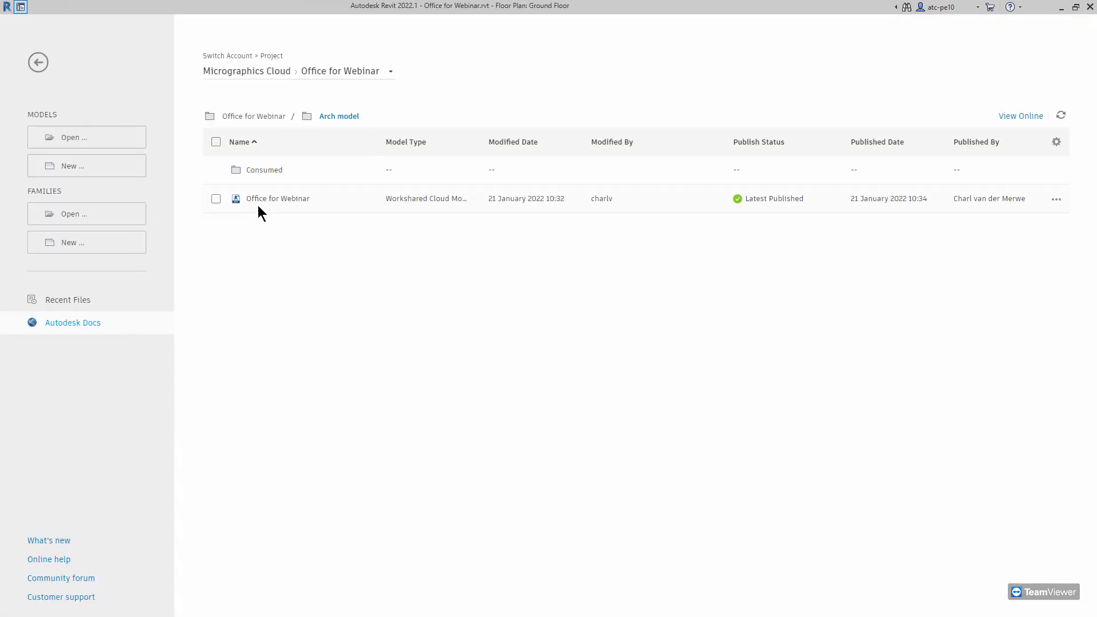
left_click(215, 199)
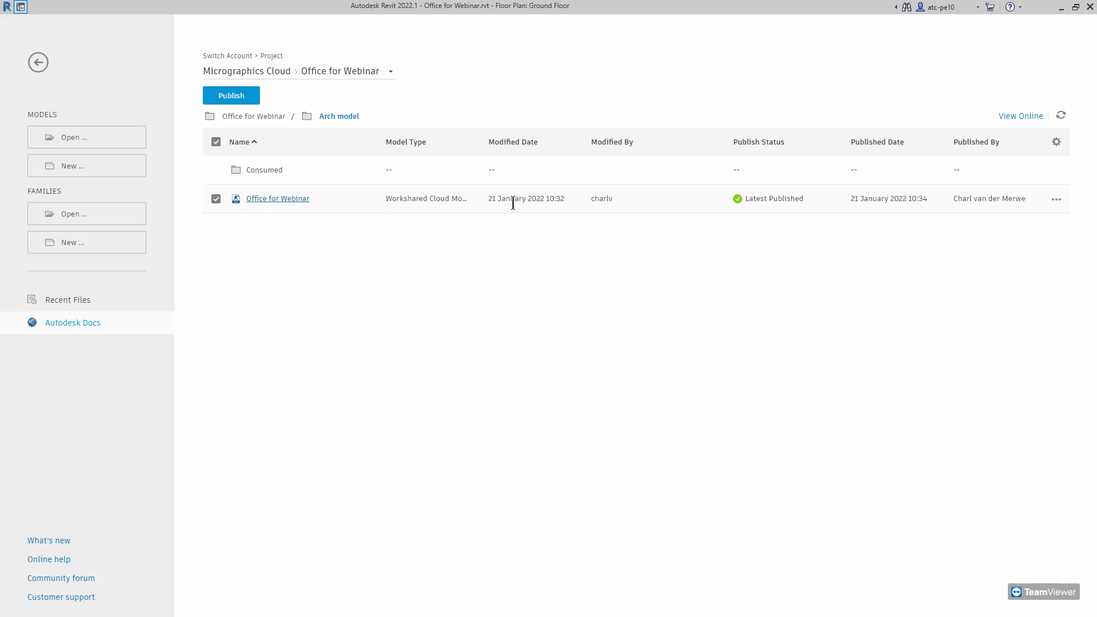
left_click(243, 102)
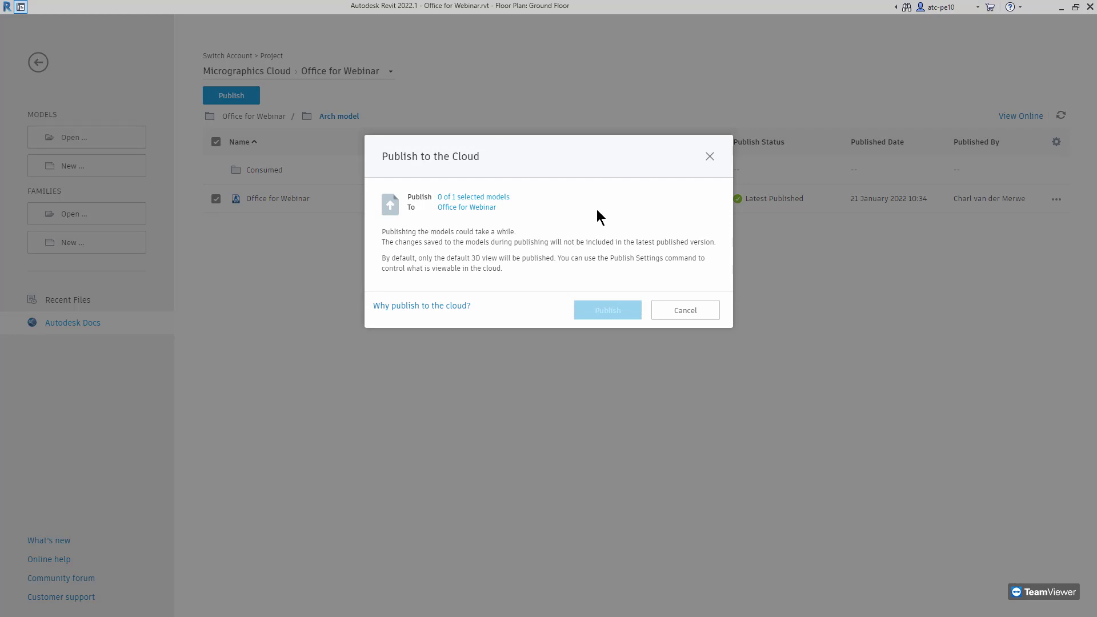
left_click(506, 196)
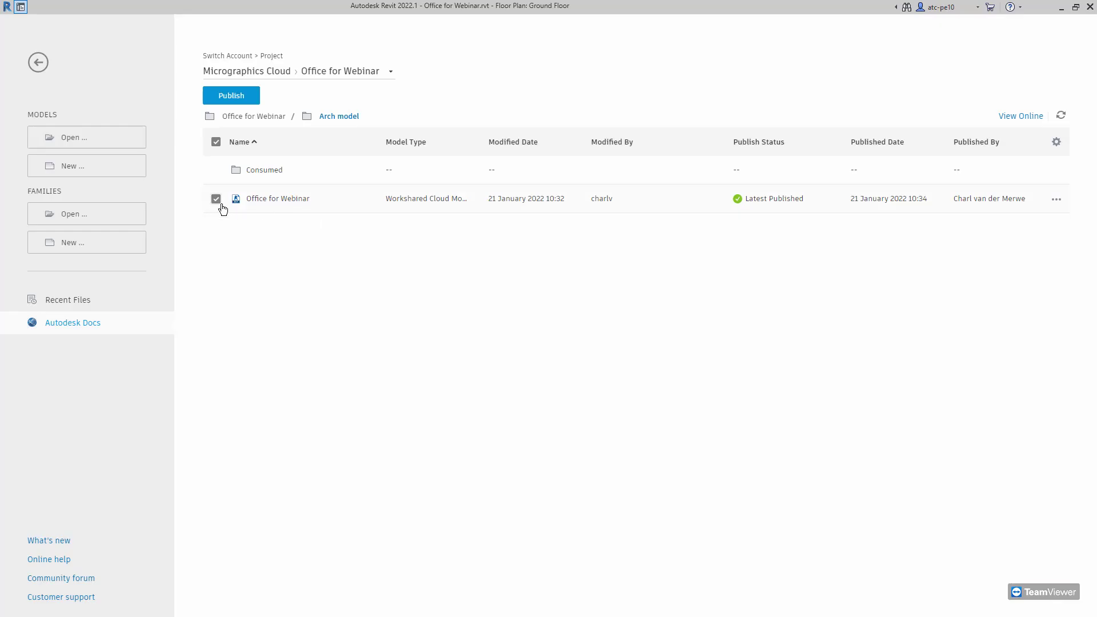
Reselect Office for Webinar in the Arch model folder and start publishing it again
left_click(216, 200)
left_click(216, 199)
left_click(272, 169)
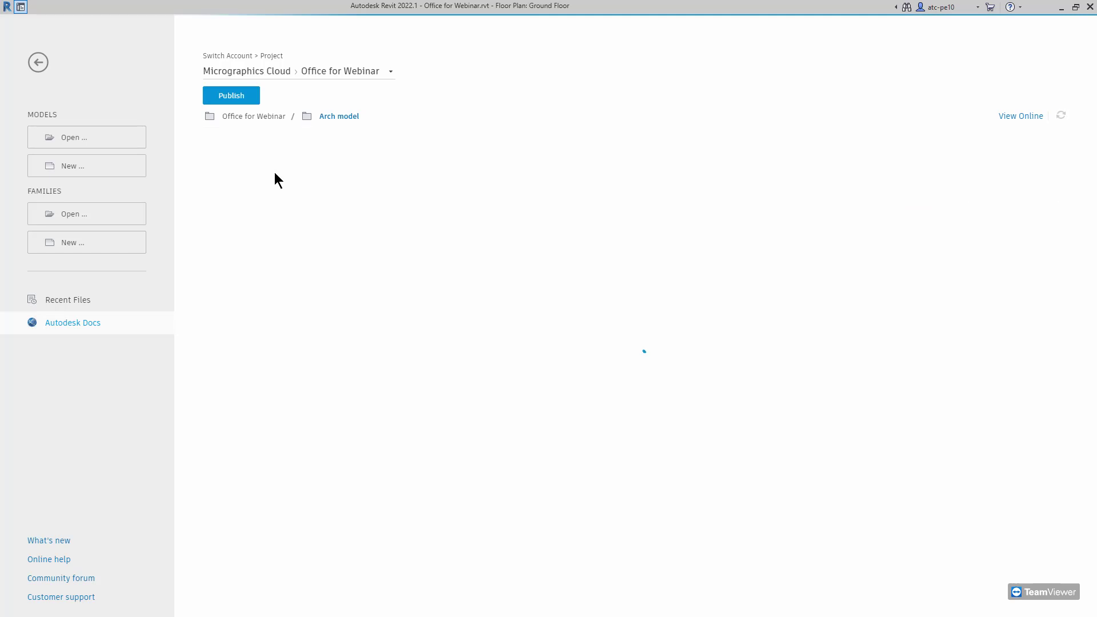
left_click(327, 117)
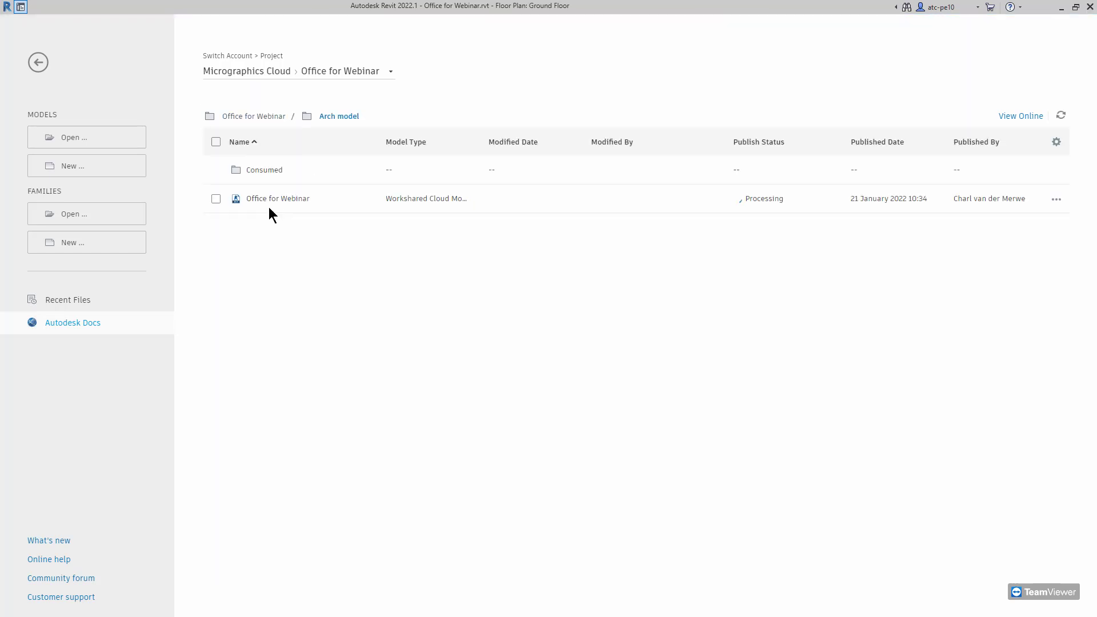
left_click(217, 201)
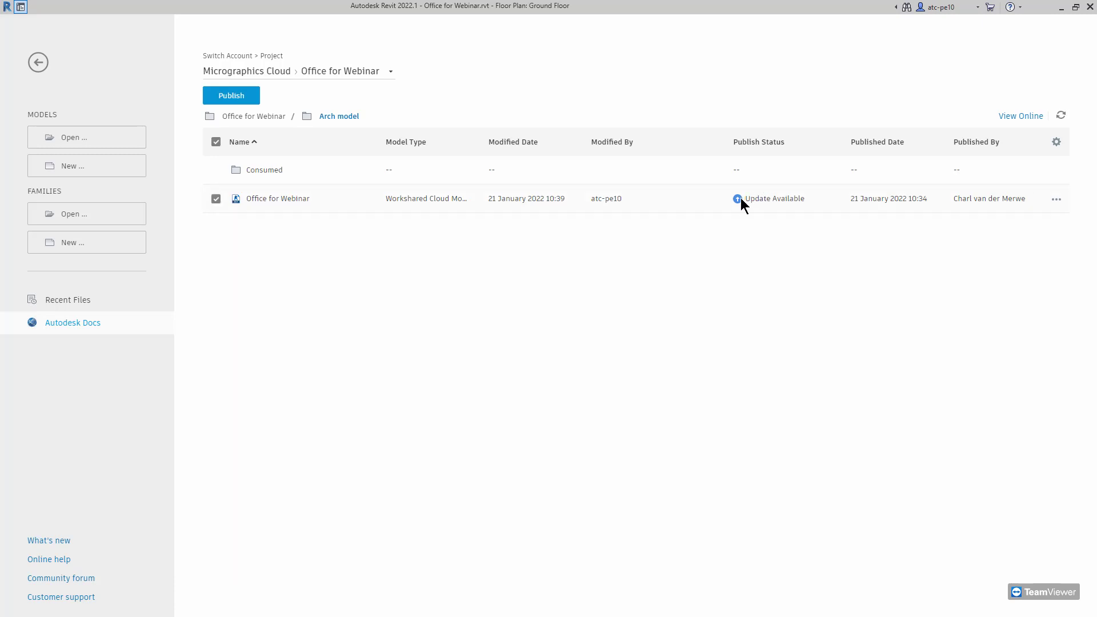
left_click(244, 101)
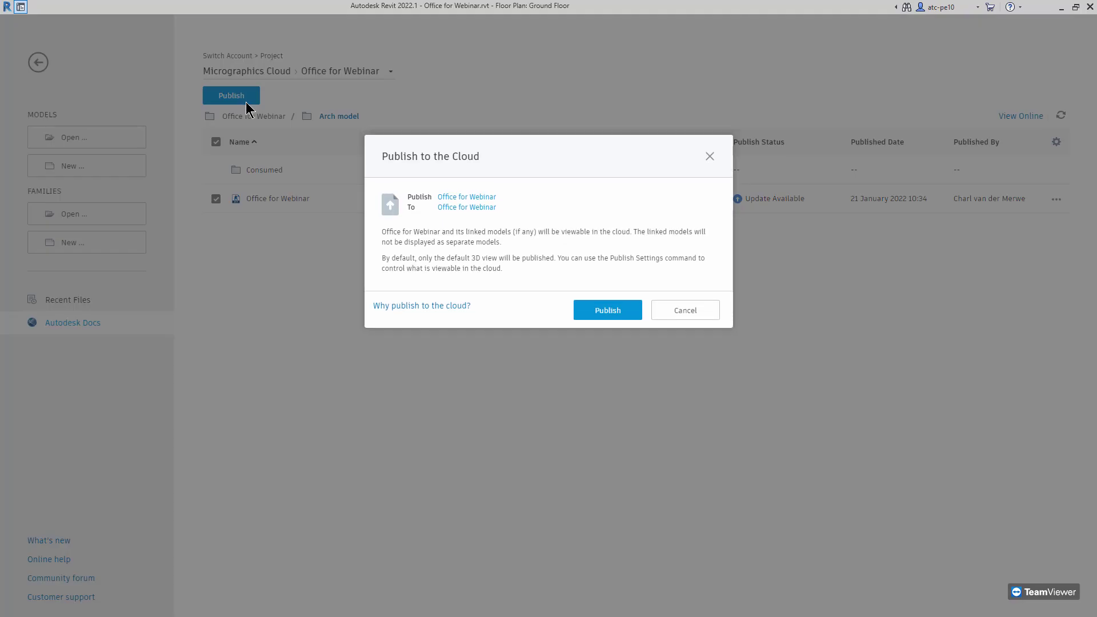
Publish Office for Webinar to the cloud via the Publish to the Cloud dialog
left_click(710, 158)
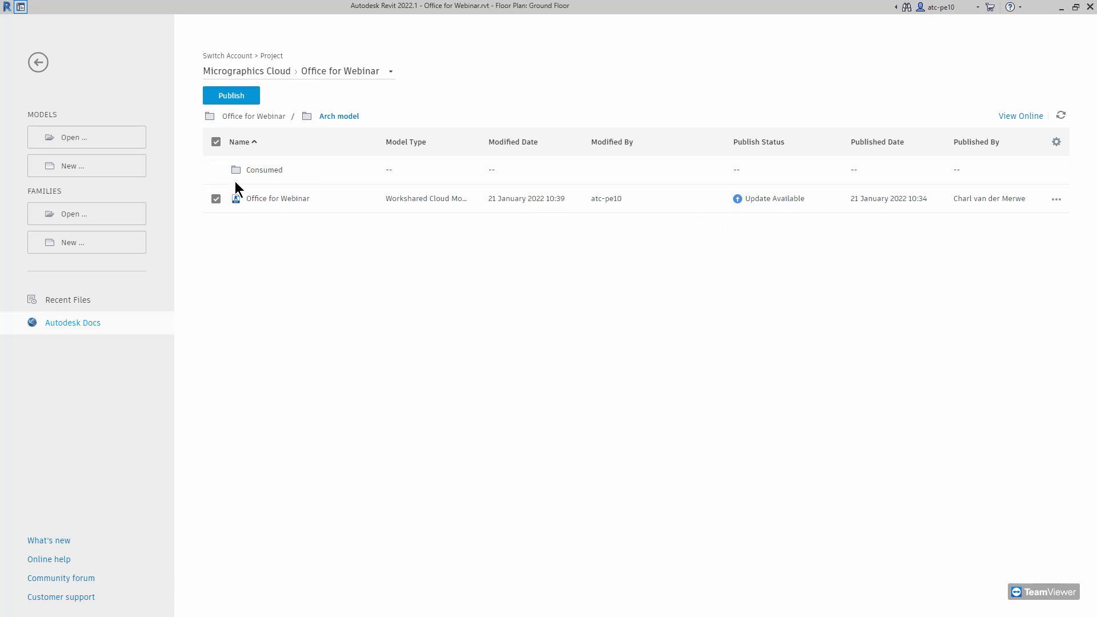
left_click(229, 101)
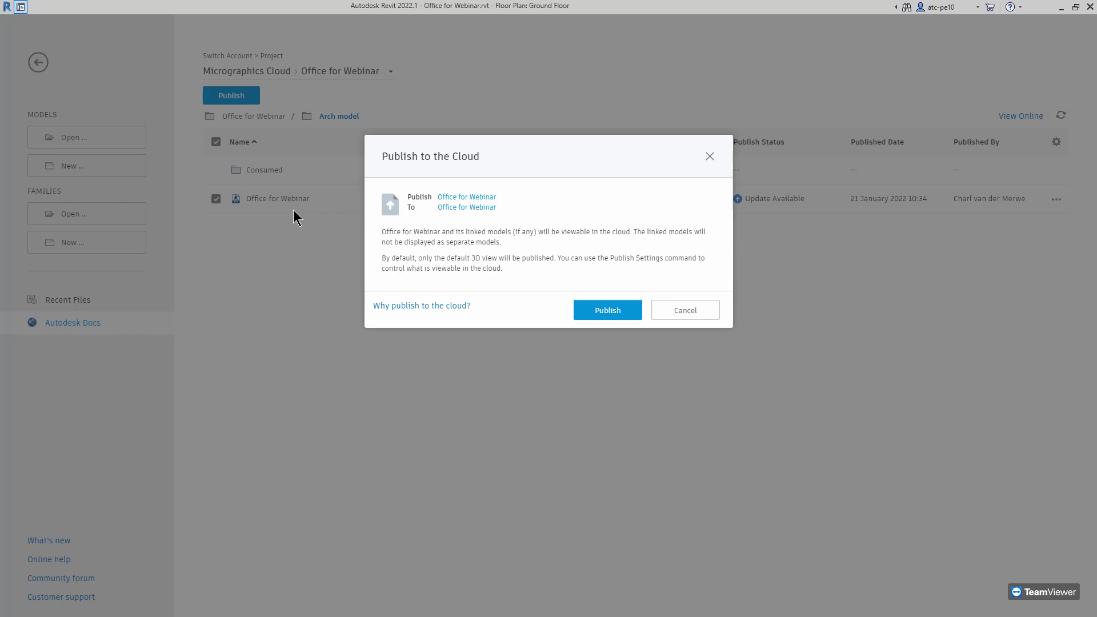
left_click(588, 316)
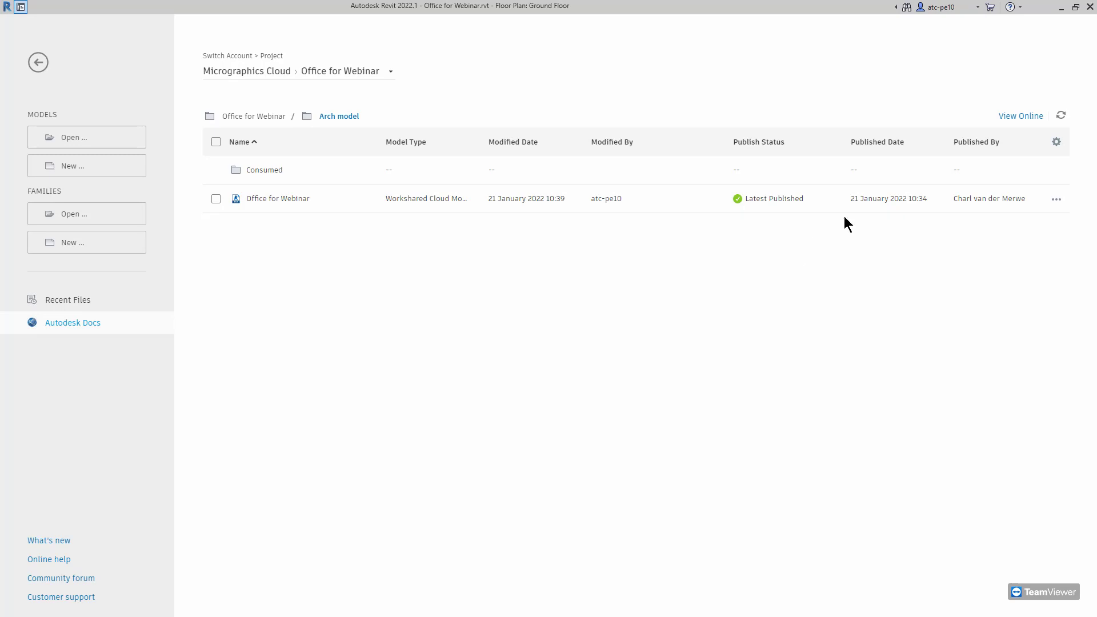
Close the model, choosing to synchronize its unsaved changes with the central cloud model
left_click(1091, 6)
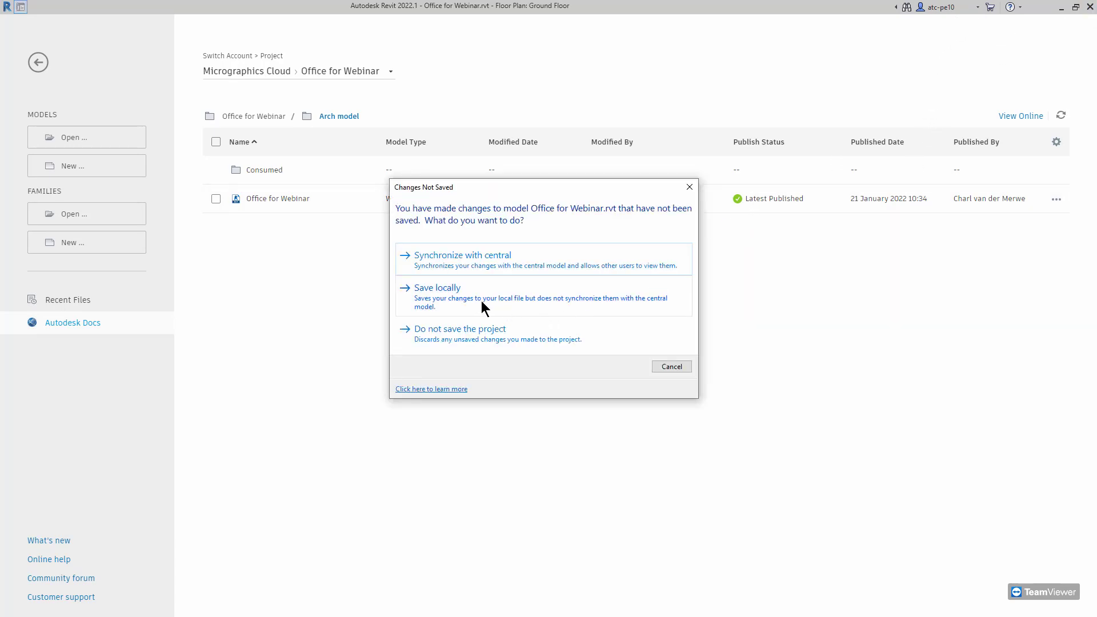
left_click(429, 256)
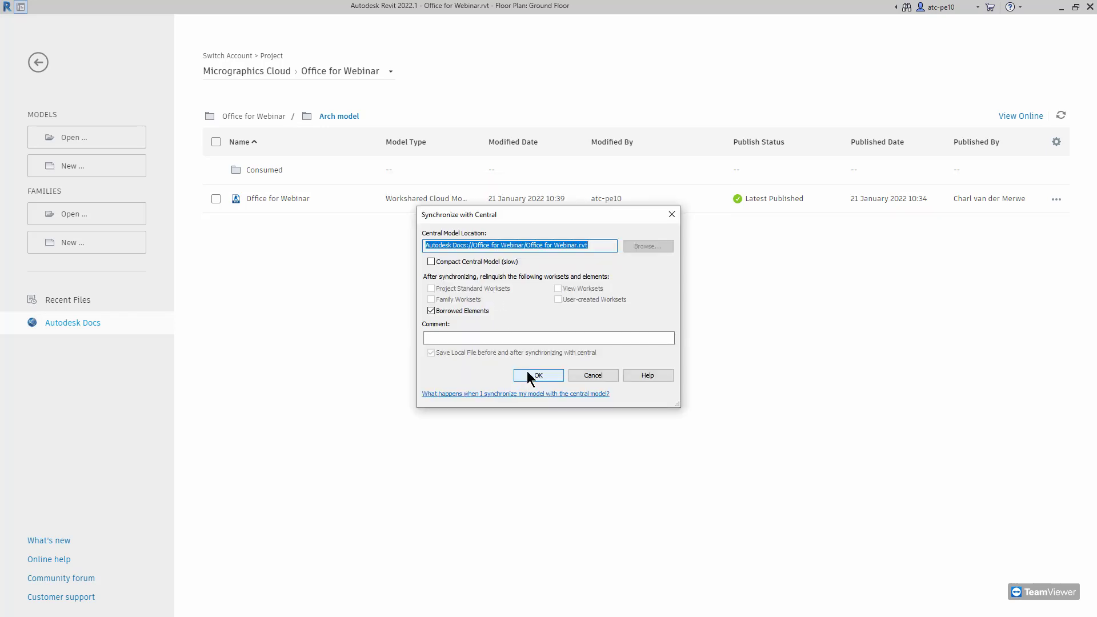
left_click(527, 371)
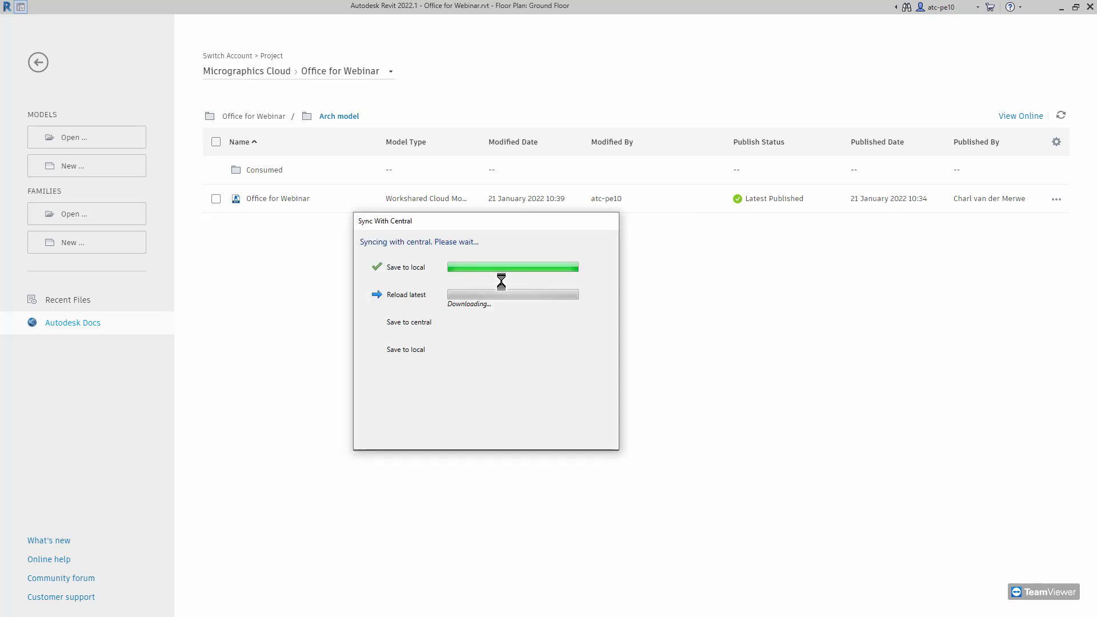
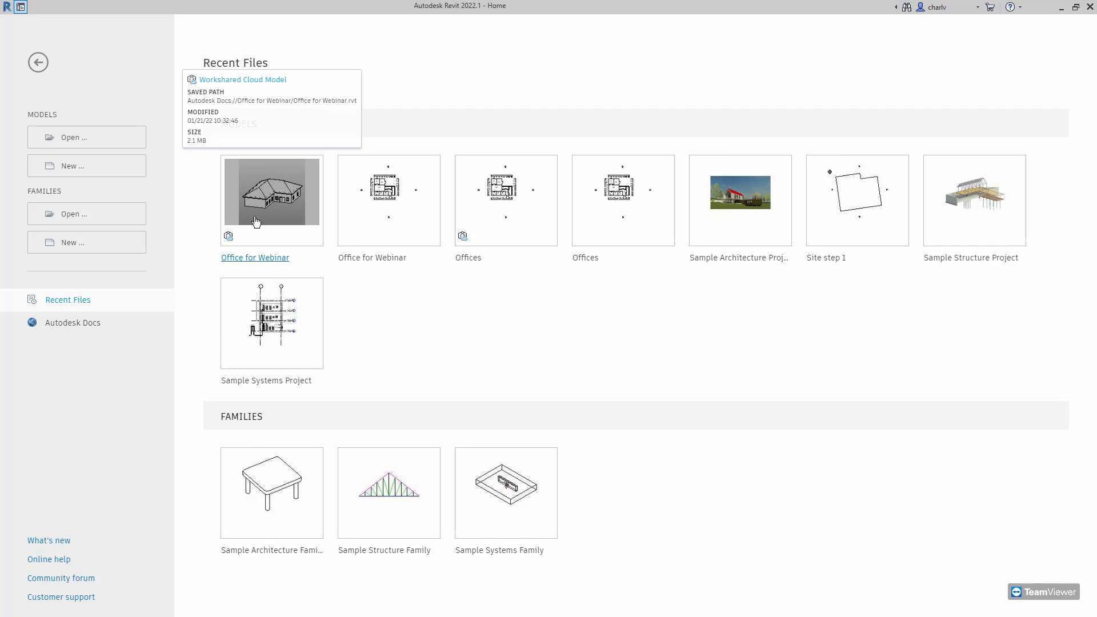
Open the Office for Webinar cloud model from Autodesk Docs > Project Files > Arch model
left_click(230, 243)
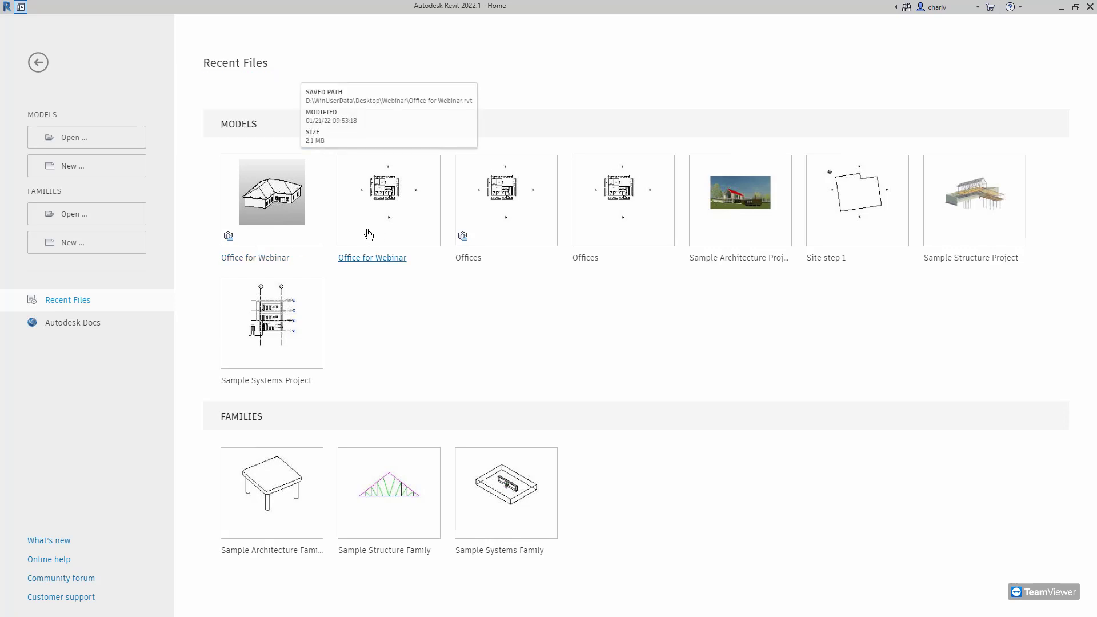
left_click(64, 327)
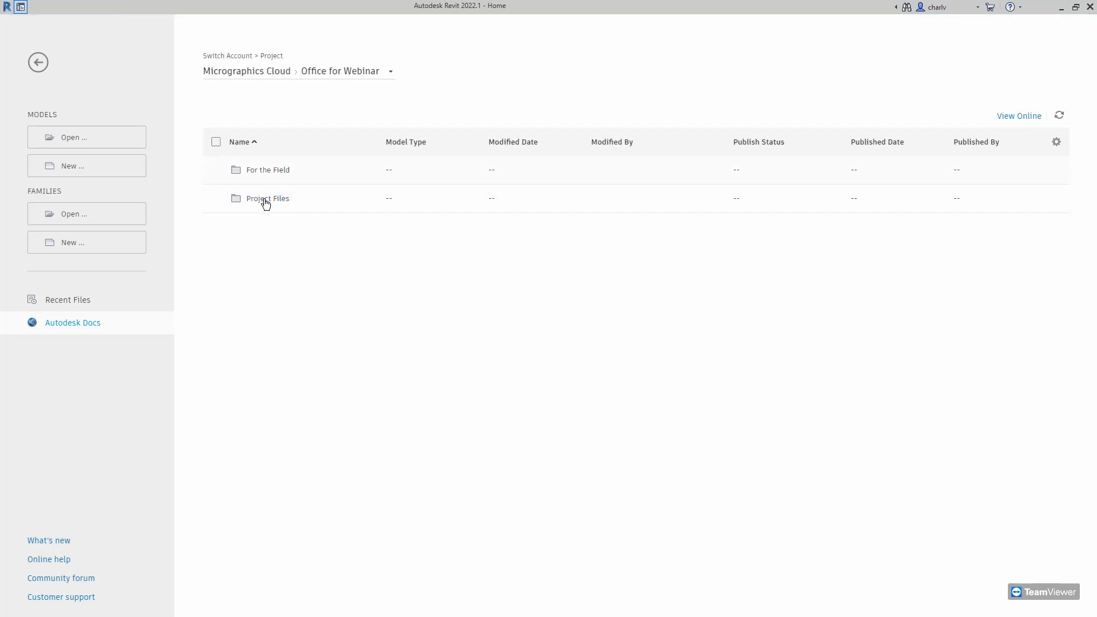
left_click(266, 200)
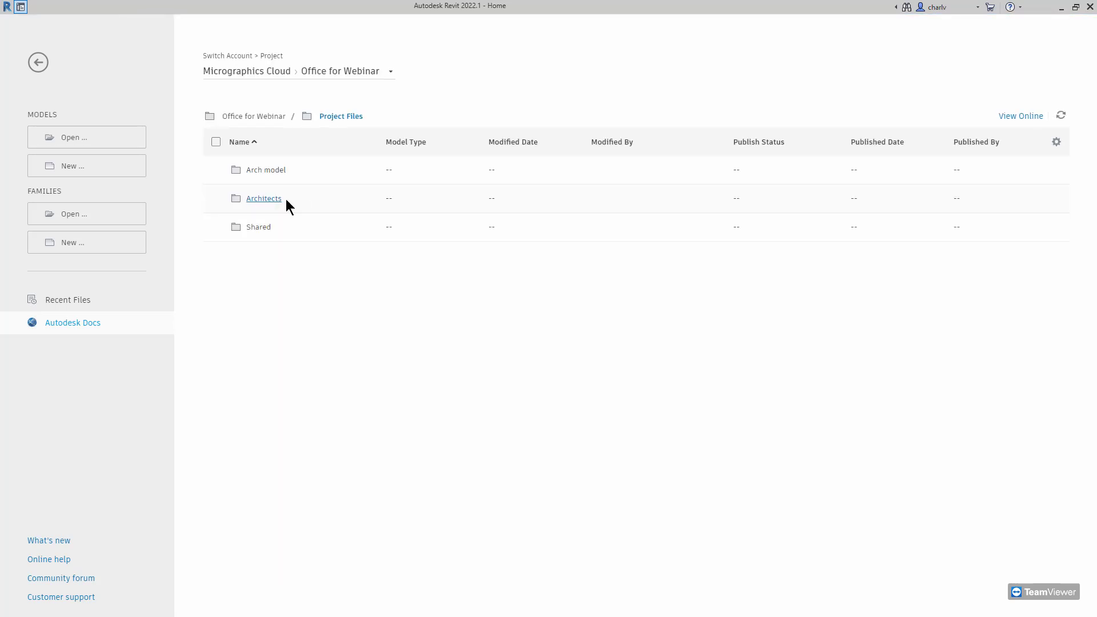
left_click(277, 172)
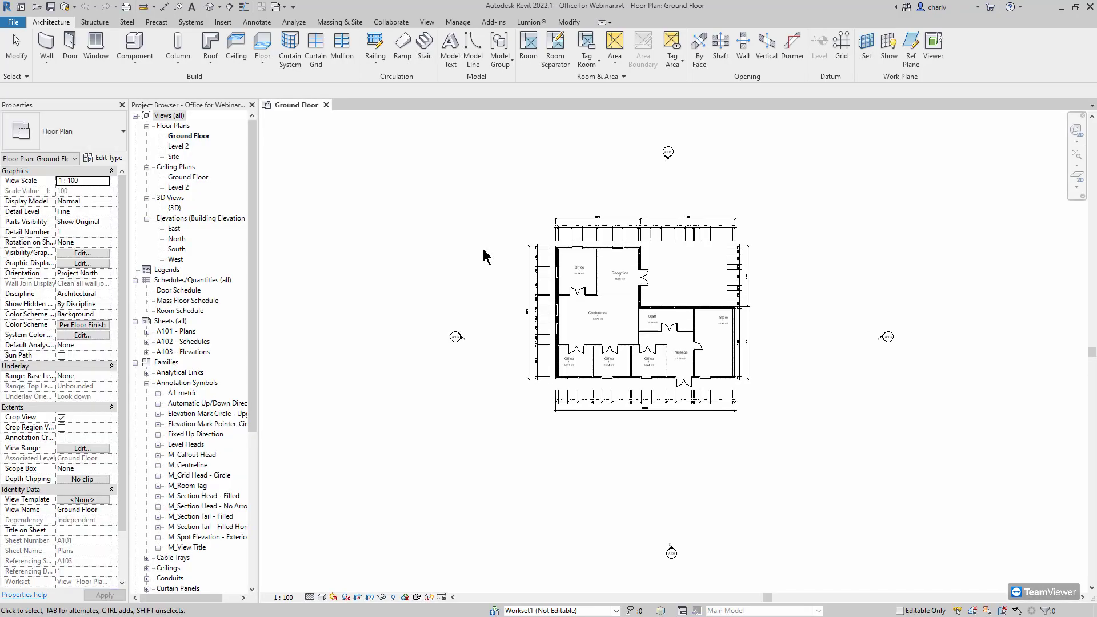
Zoom into the Ground Floor plan, then switch to the browser's Autodesk sign-in page
scroll(491, 264, "up", 2)
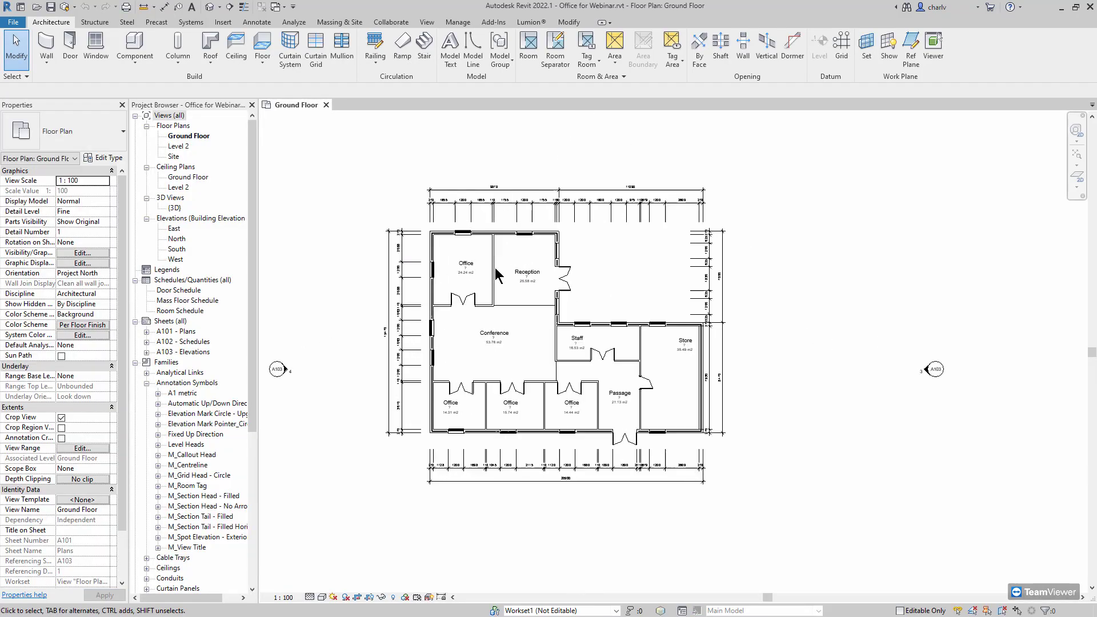
scroll(494, 276, "up", 2)
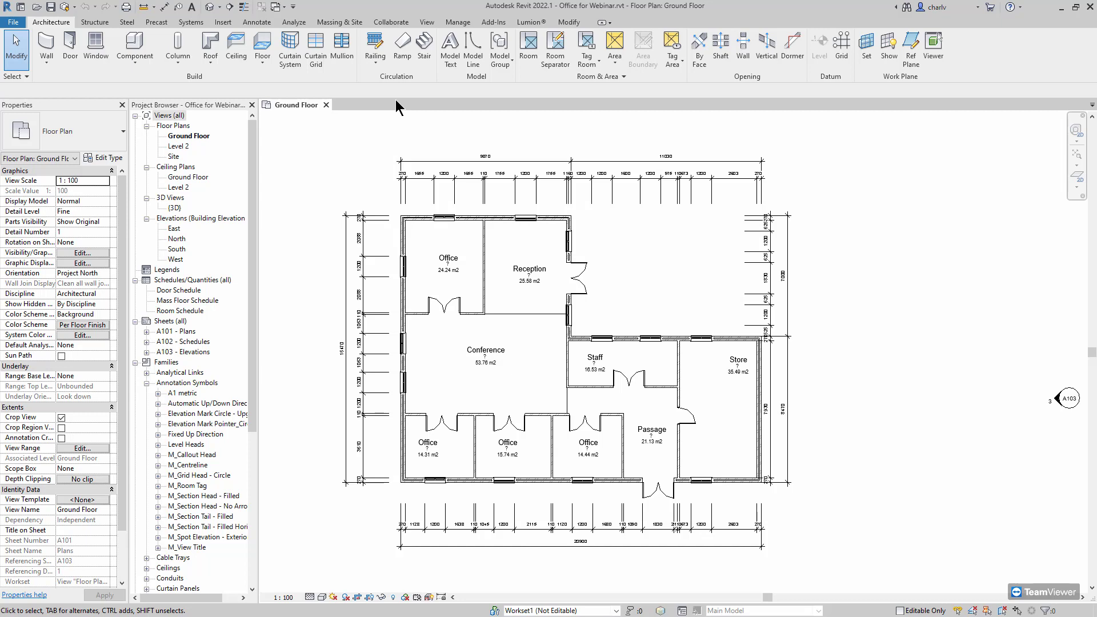
key("alt+Tab")
key("alt+Tab")
key("alt+Tab")
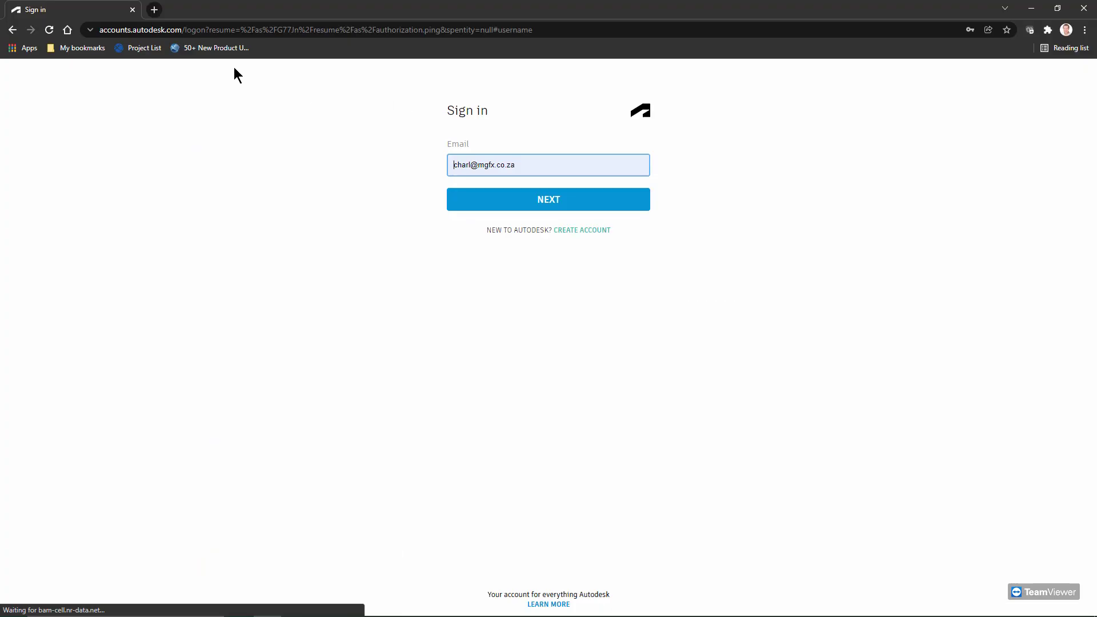
Sign in to Autodesk Construction Cloud from the Project List and open the Office for Webinar project
left_click(147, 50)
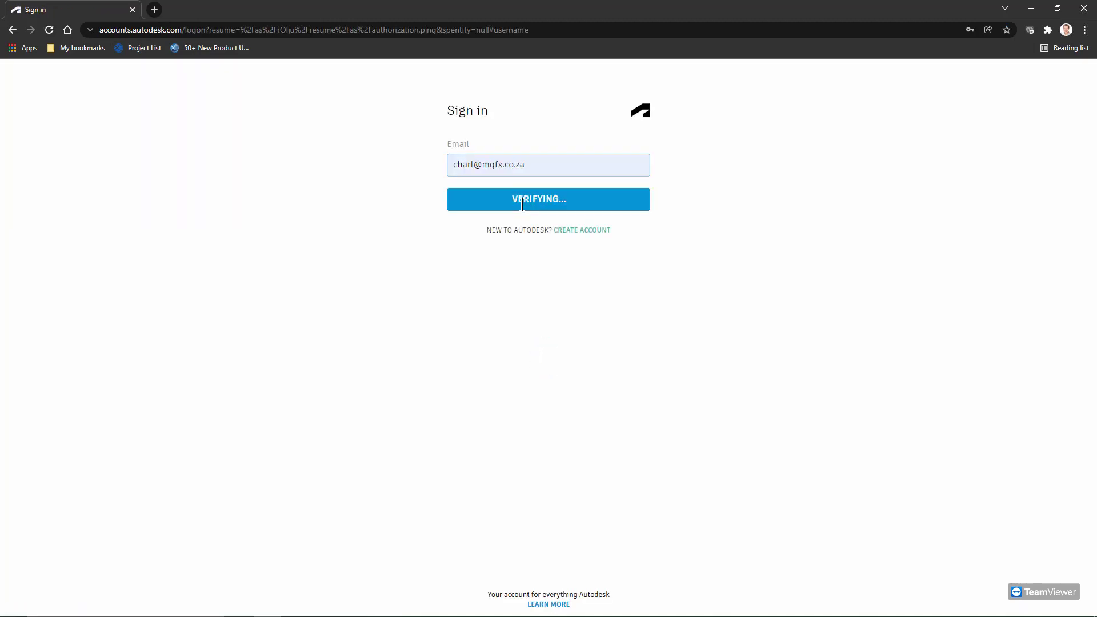
left_click(522, 203)
left_click(520, 239)
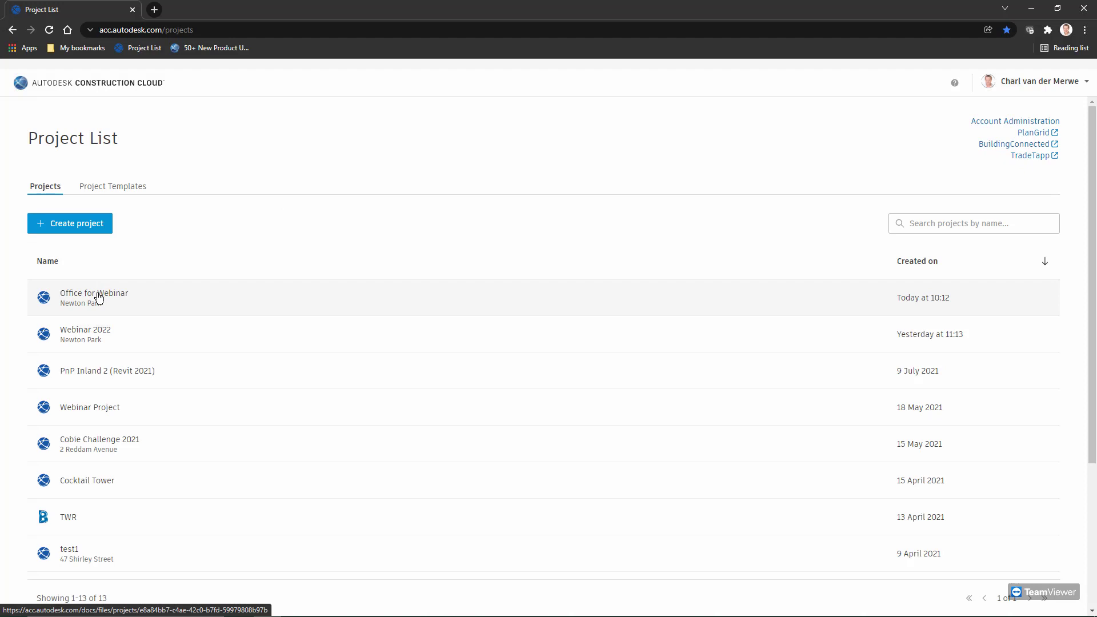
left_click(98, 297)
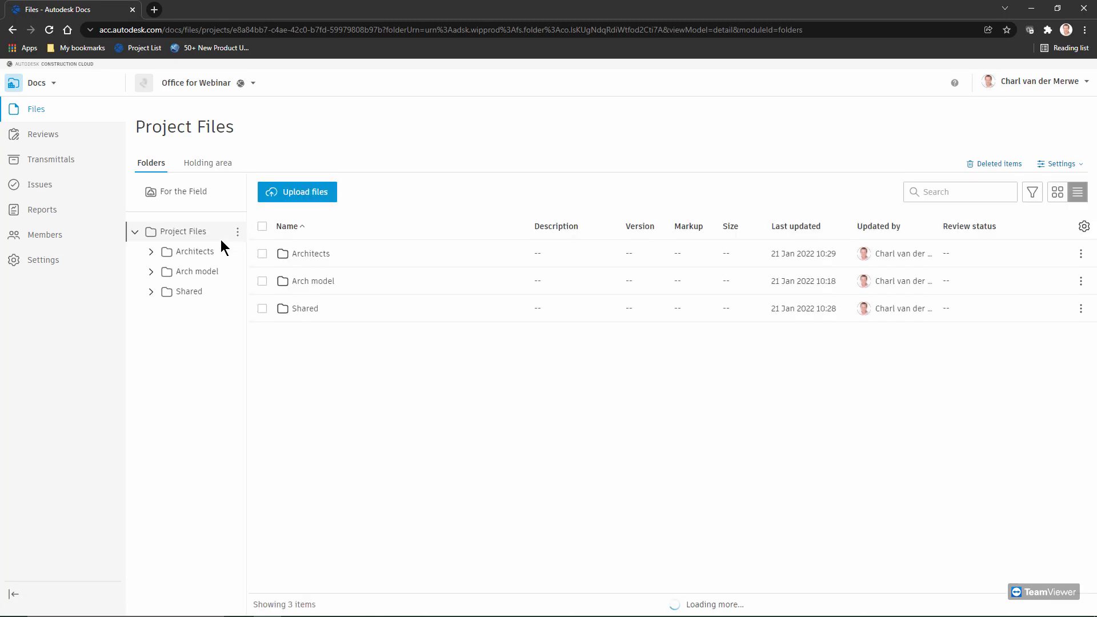
Open Office for Webinar.rvt (V4) from the Arch model folder in the Docs 3D viewer
left_click(191, 271)
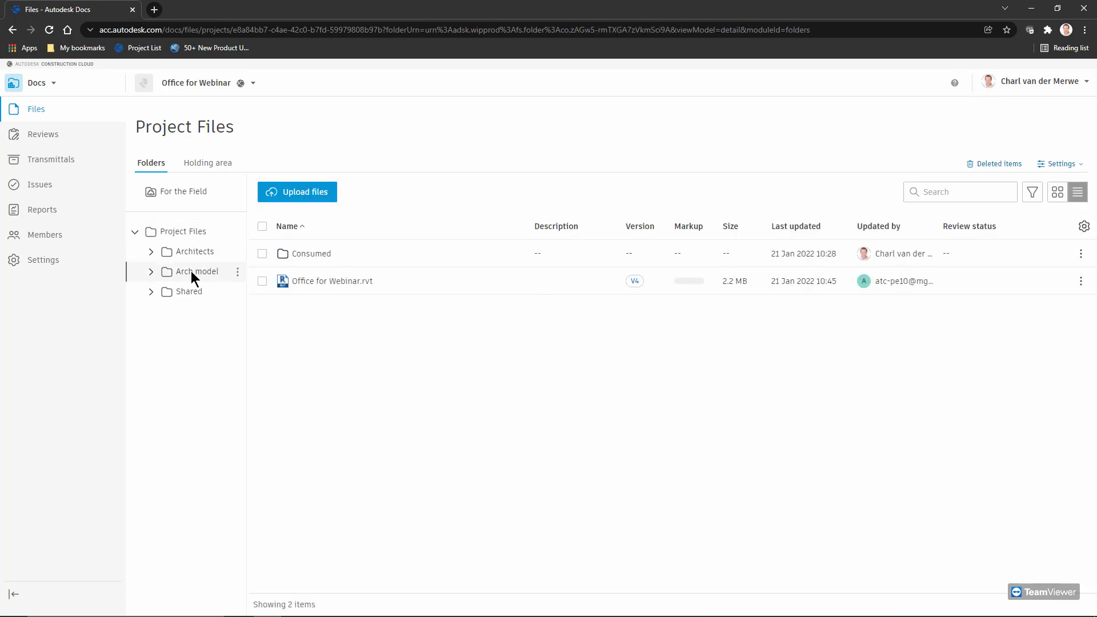
left_click(342, 282)
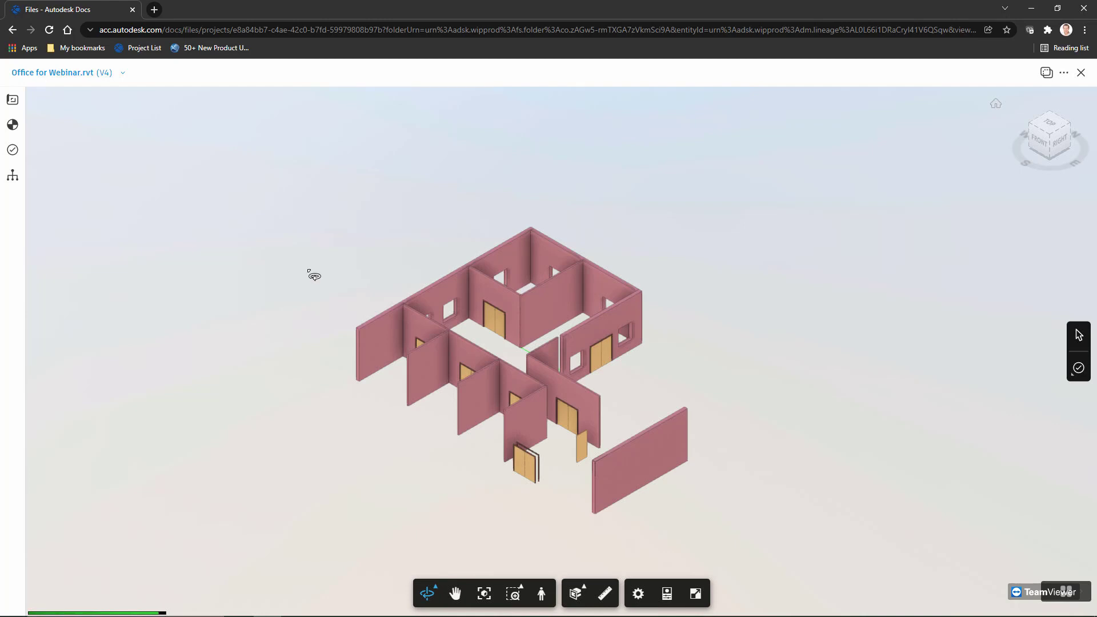
Orbit the 3D model, then open and zoom into the 2D Ground Floor sheet
left_click(12, 100)
left_click_drag(726, 400, 470, 199)
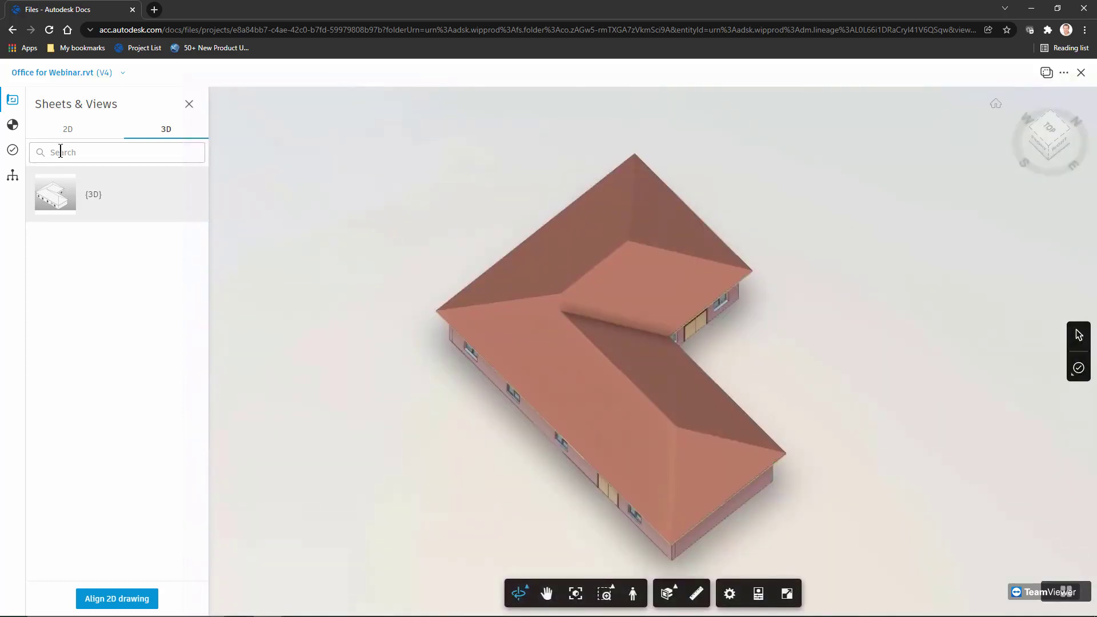
left_click(67, 130)
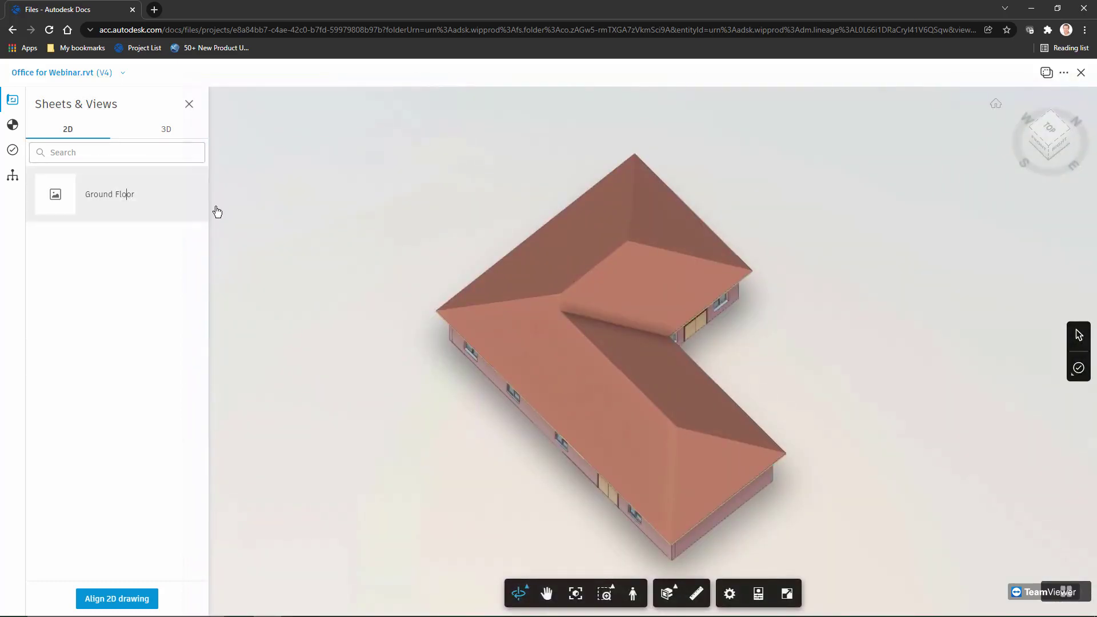
left_click(128, 196)
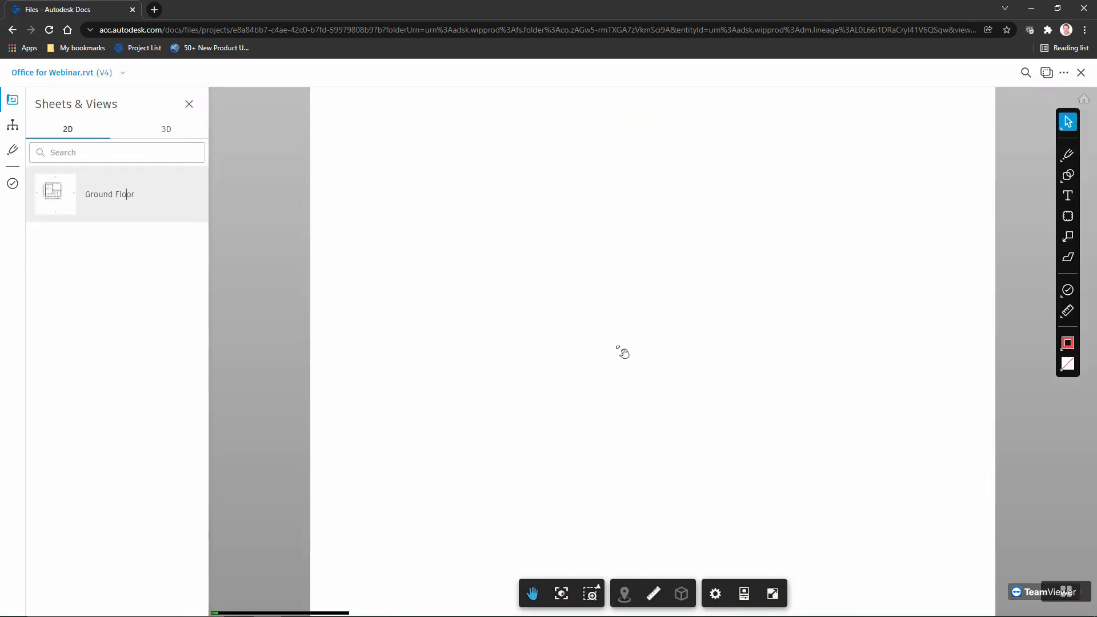
scroll(723, 336, "up", 5)
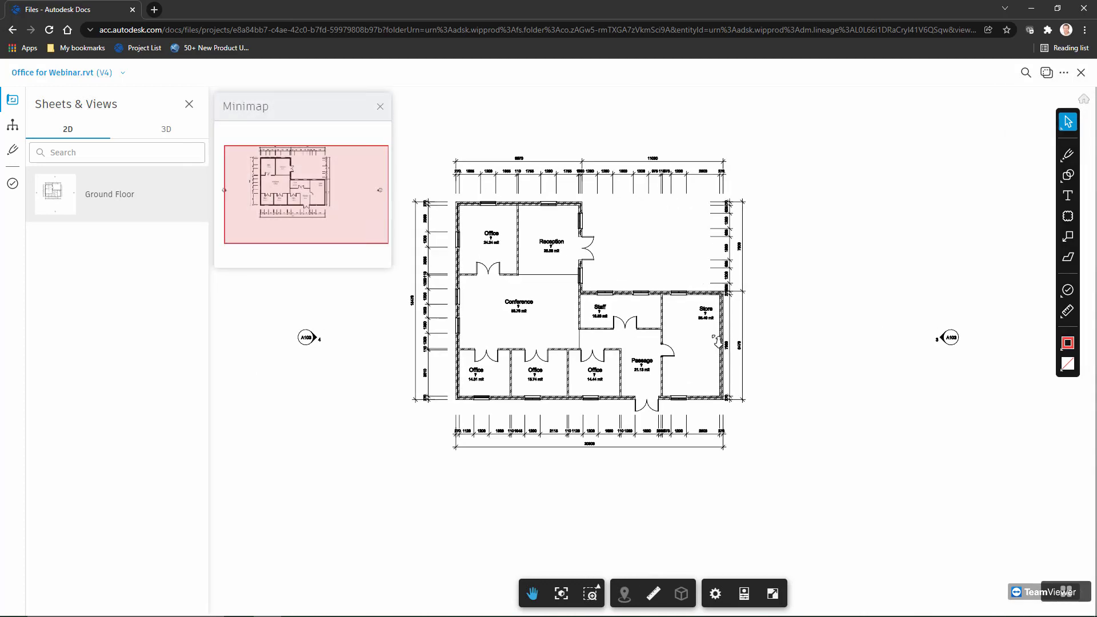
scroll(723, 336, "up", 2)
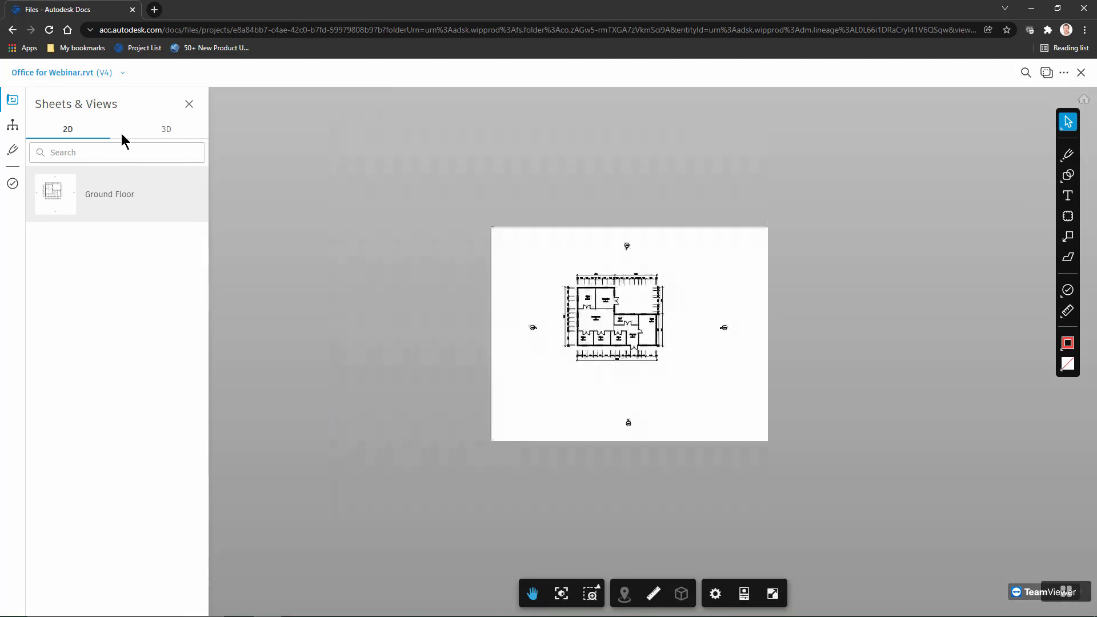
Return to 3D, check the V1–V4 version list, and close the viewer to the Arch model folder
left_click(171, 132)
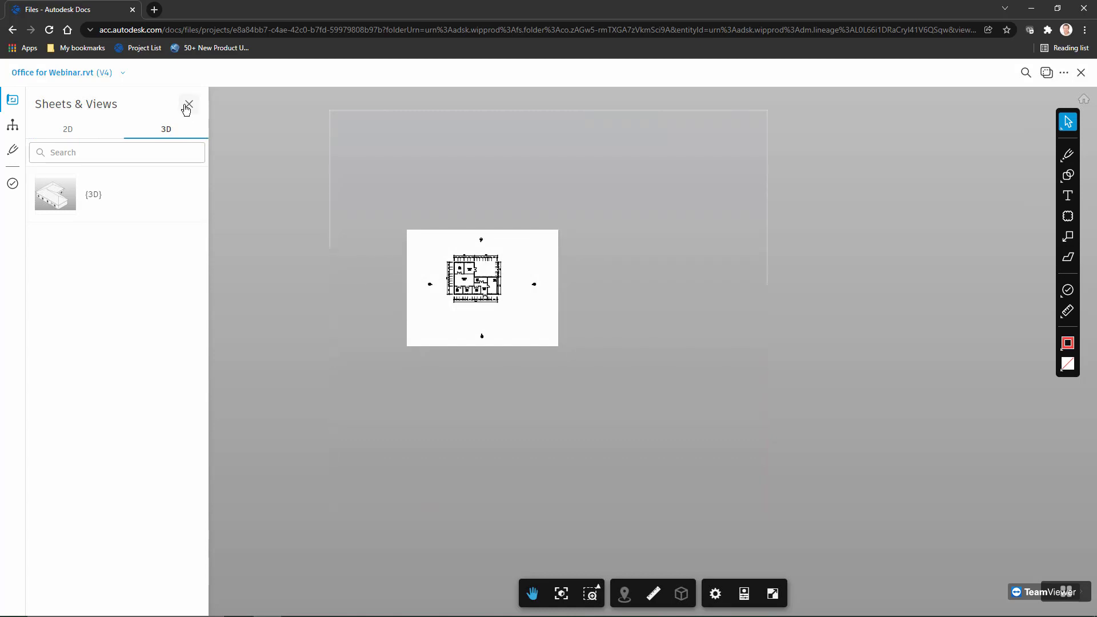
left_click(189, 104)
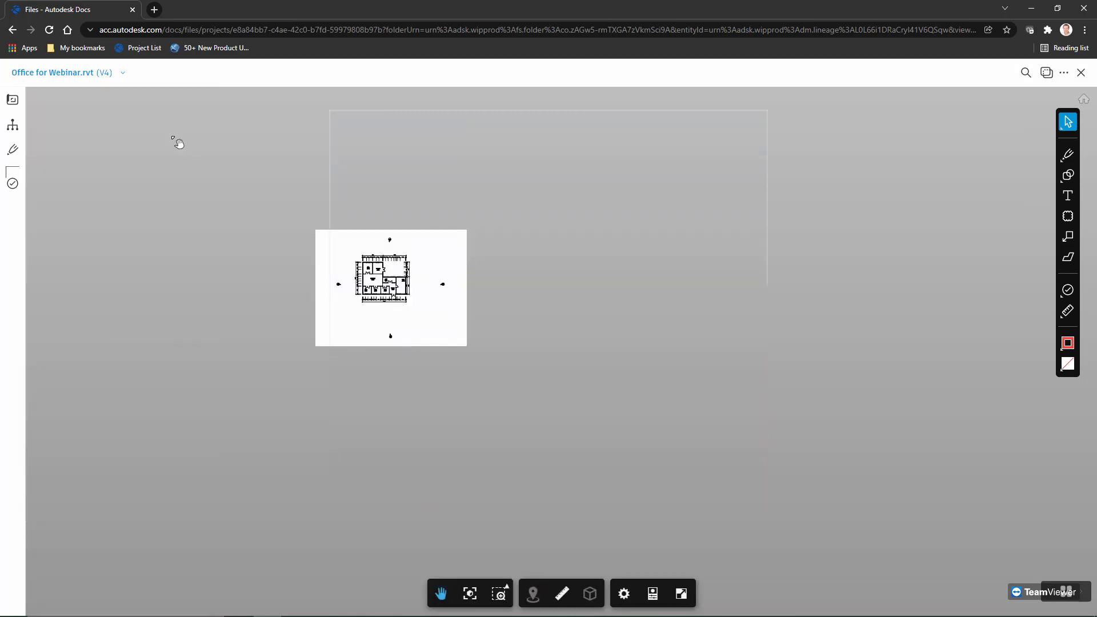
left_click(122, 72)
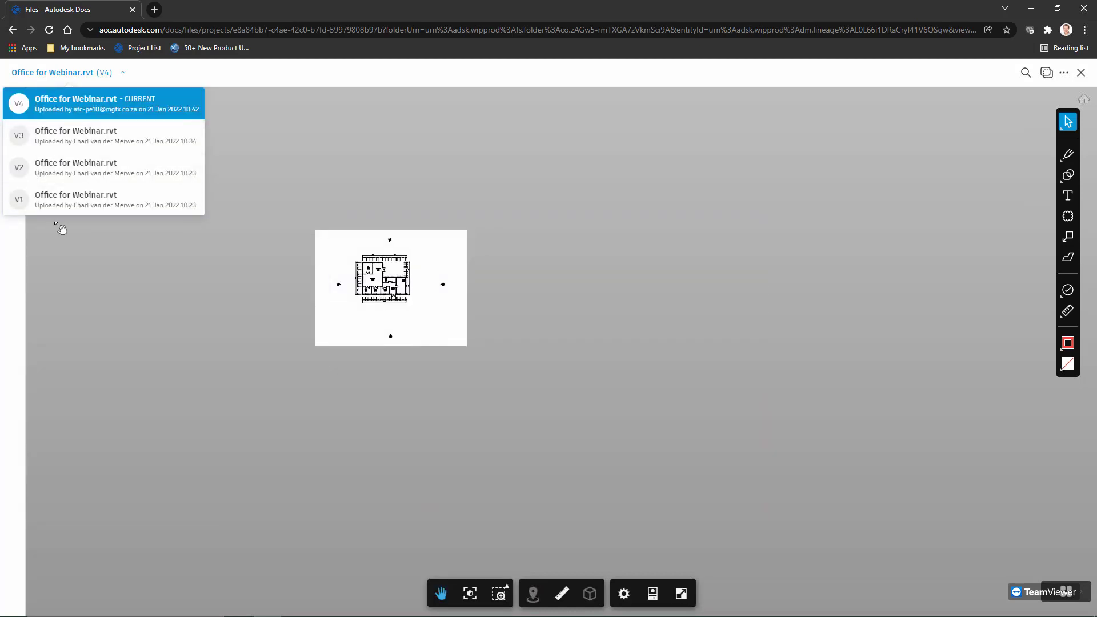
left_click(141, 261)
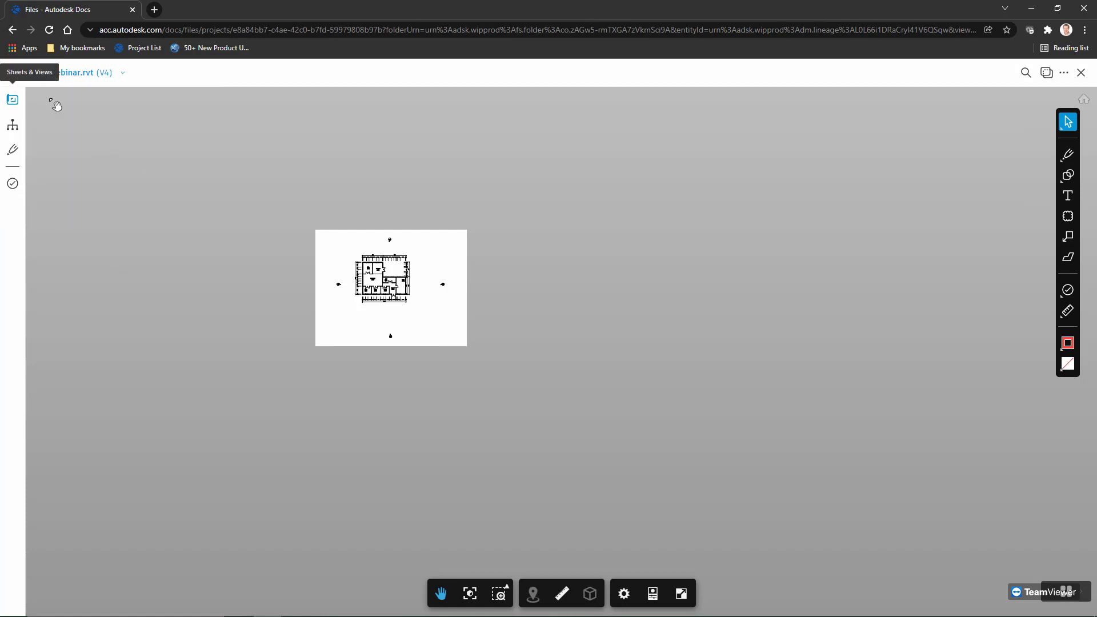
left_click(1081, 72)
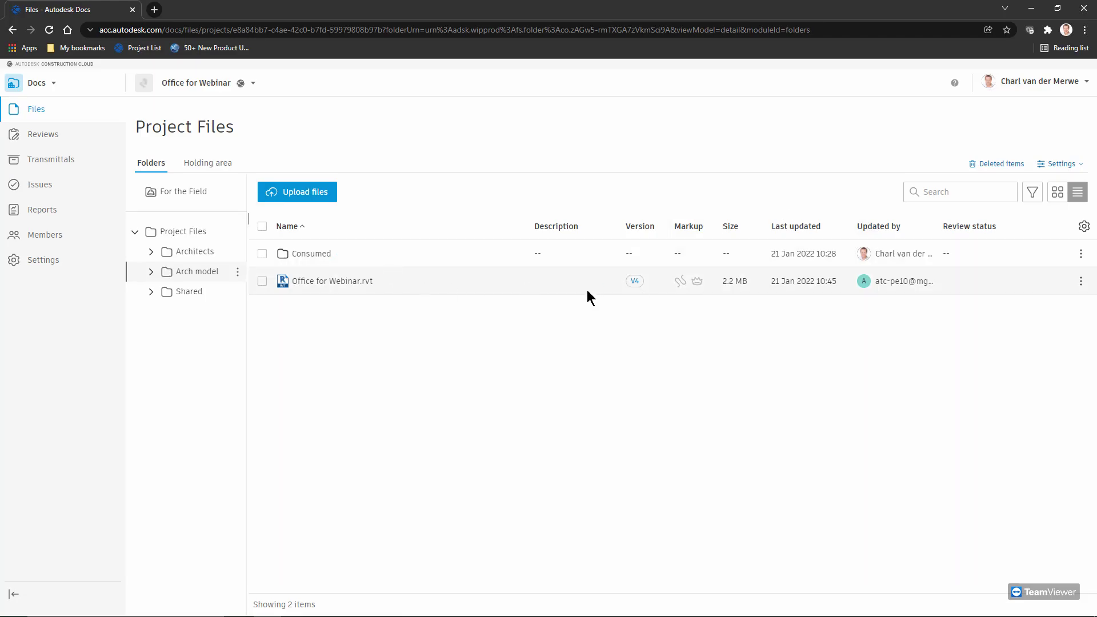
Switch to Design Collaboration, expand the Arch model timeline, and open version 3 of Office for Webinar.rvt
left_click(39, 85)
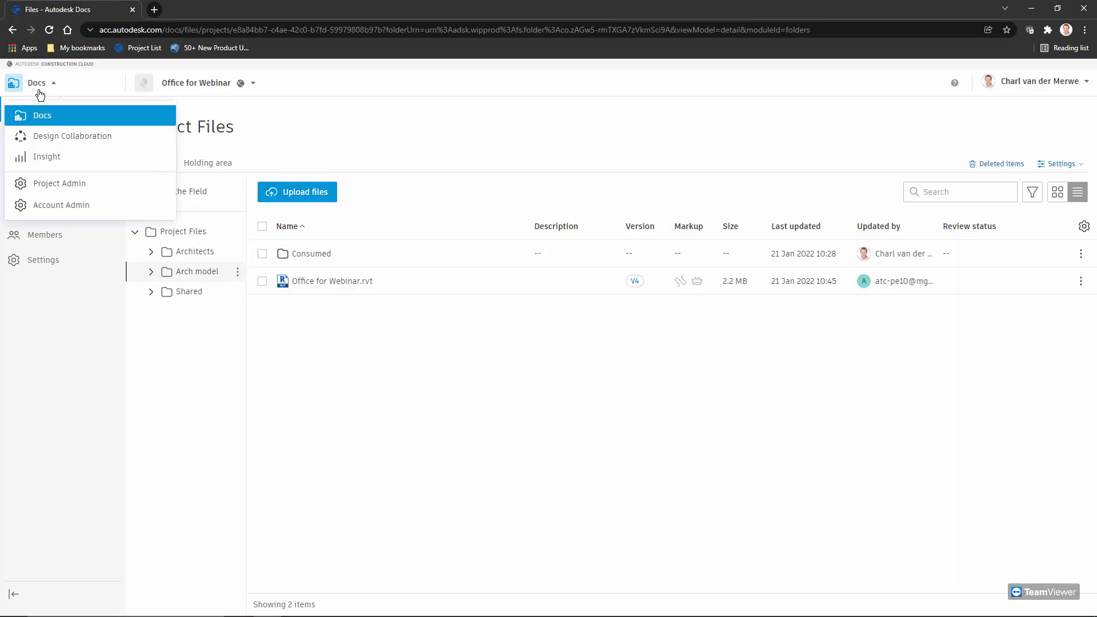
left_click(74, 139)
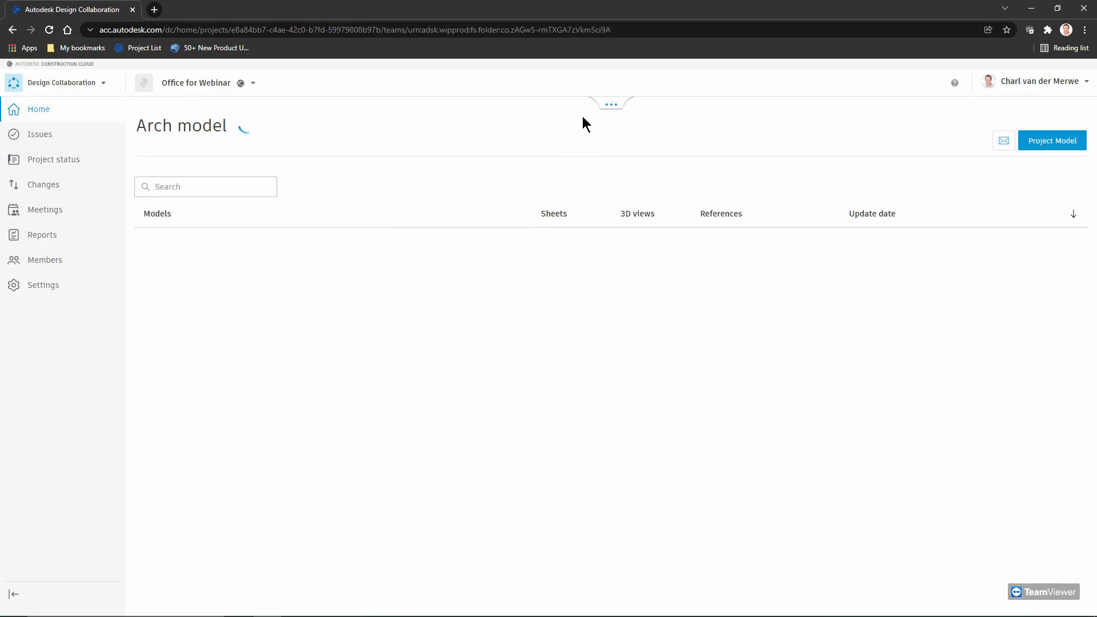
left_click(611, 105)
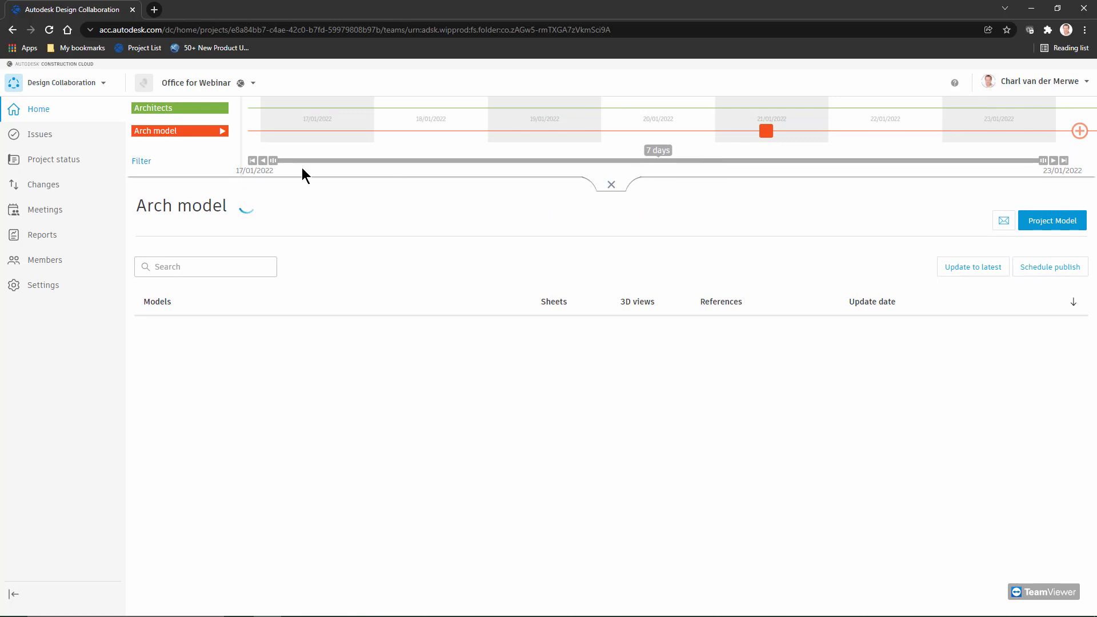
left_click(223, 131)
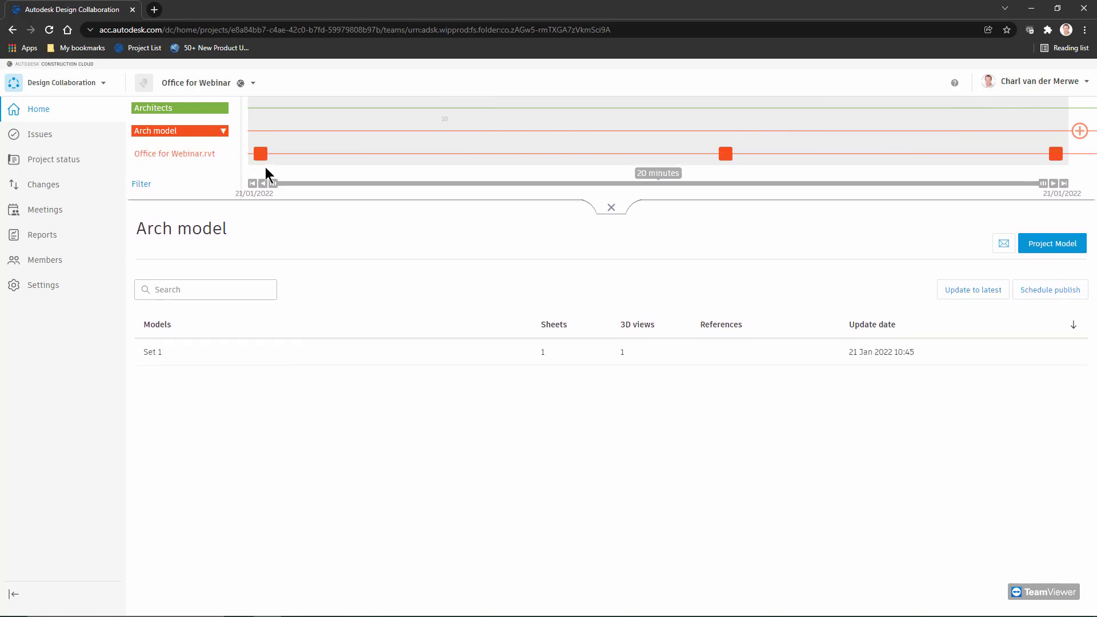
mouse_move(261, 159)
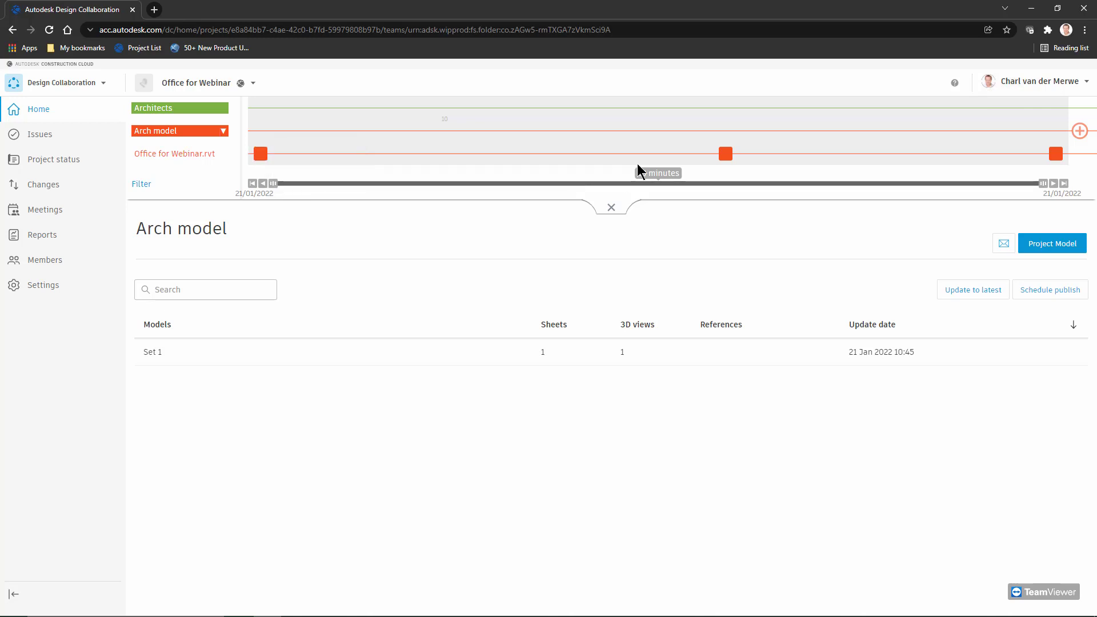
mouse_move(722, 160)
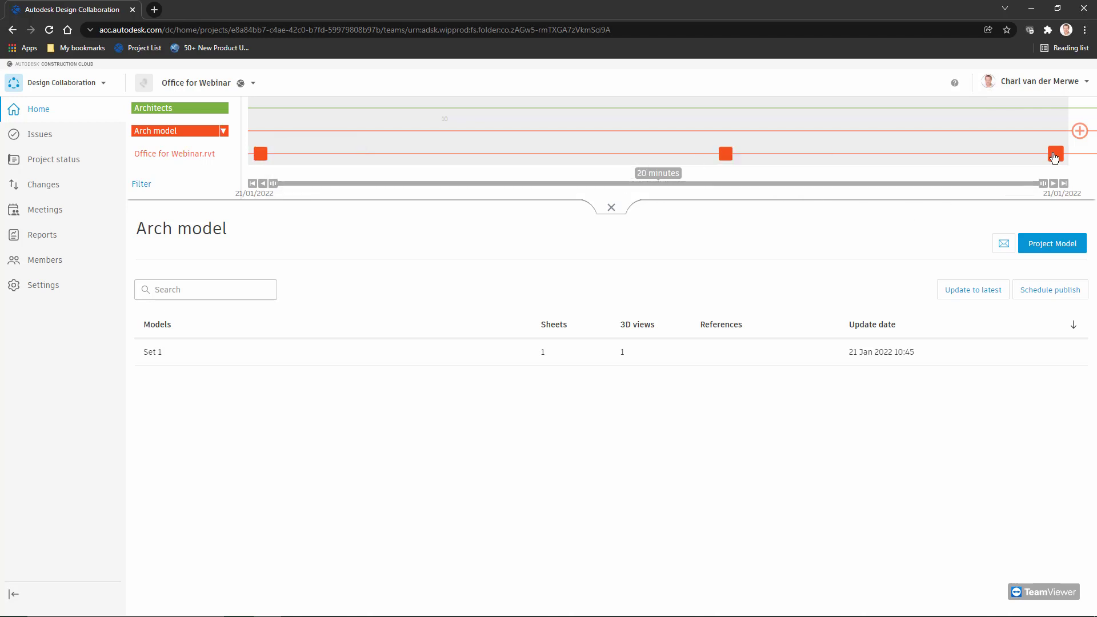
mouse_move(1055, 158)
left_click(731, 154)
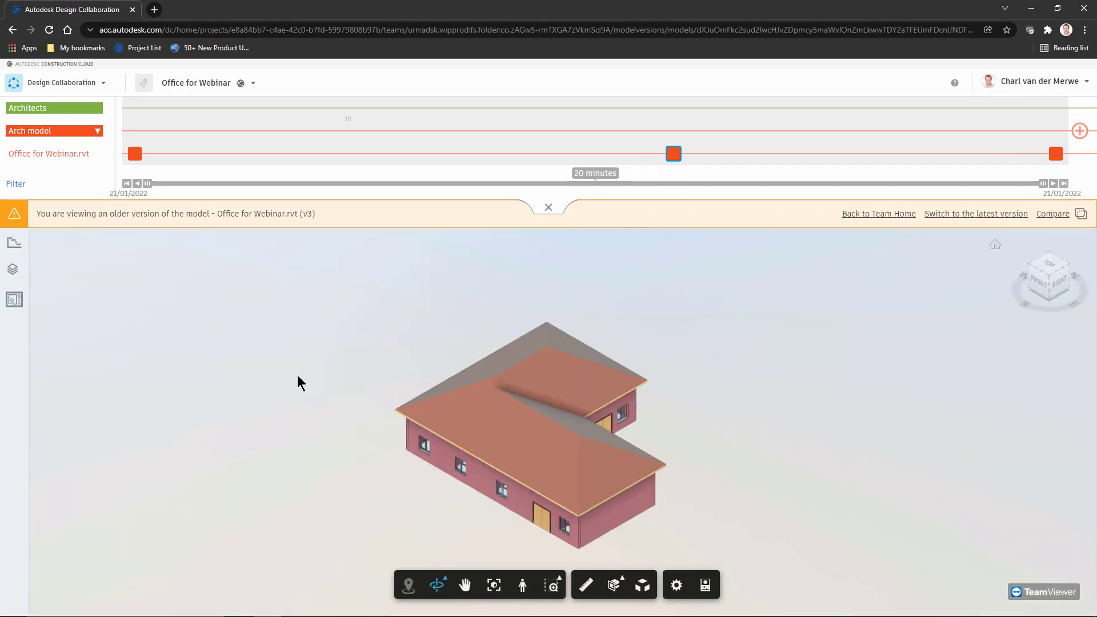
Open the Ground Floor sheet from Set 1, then switch to the latest version 4
left_click(13, 276)
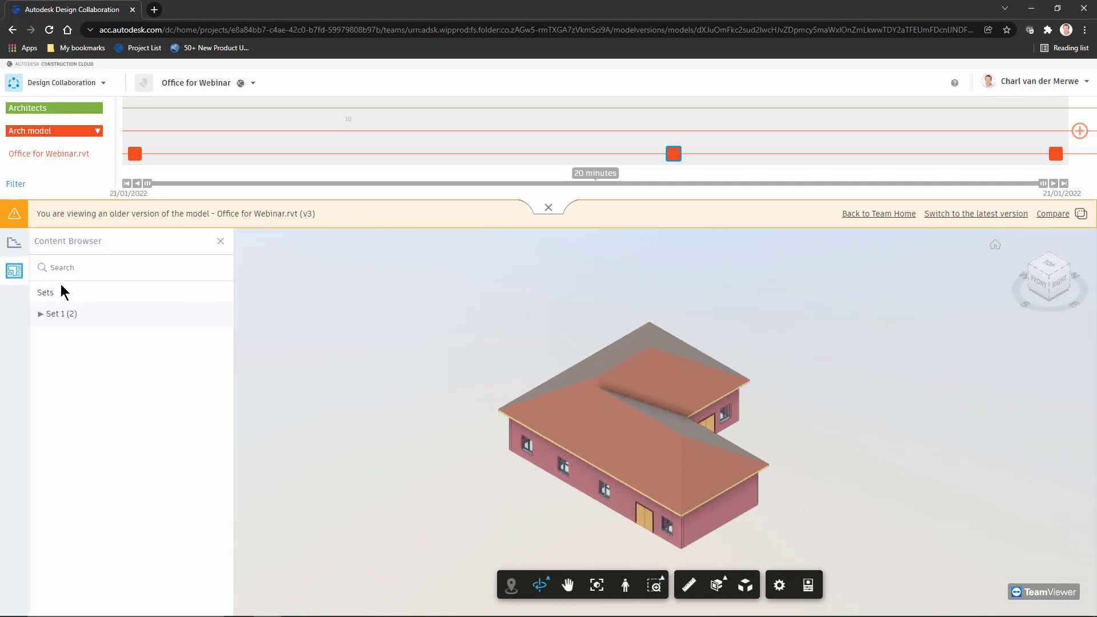
left_click(39, 314)
left_click(71, 357)
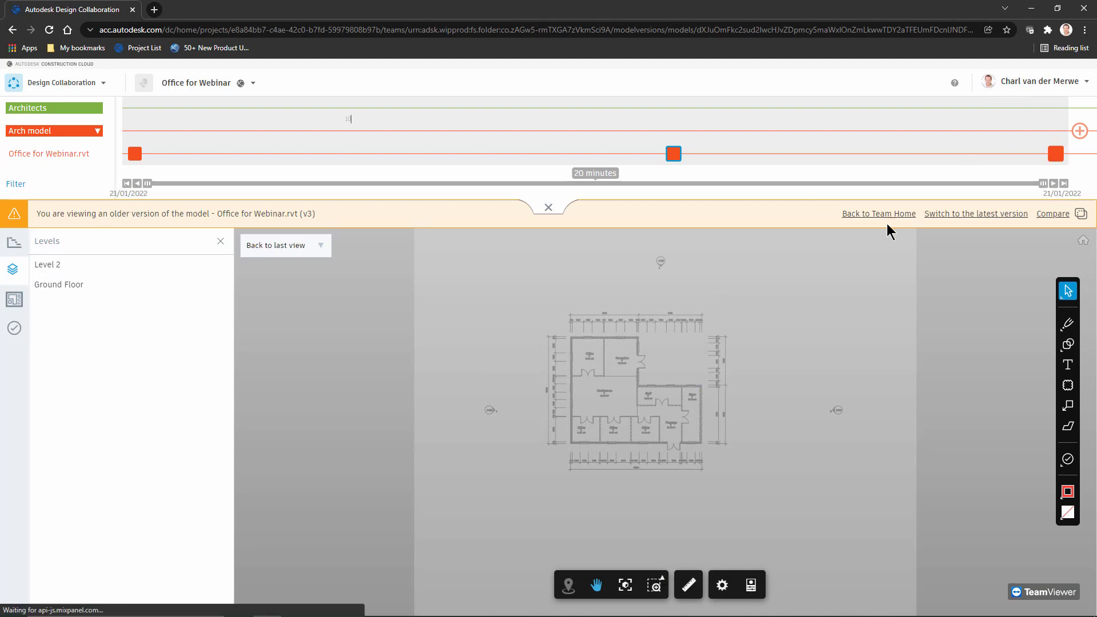
left_click(949, 213)
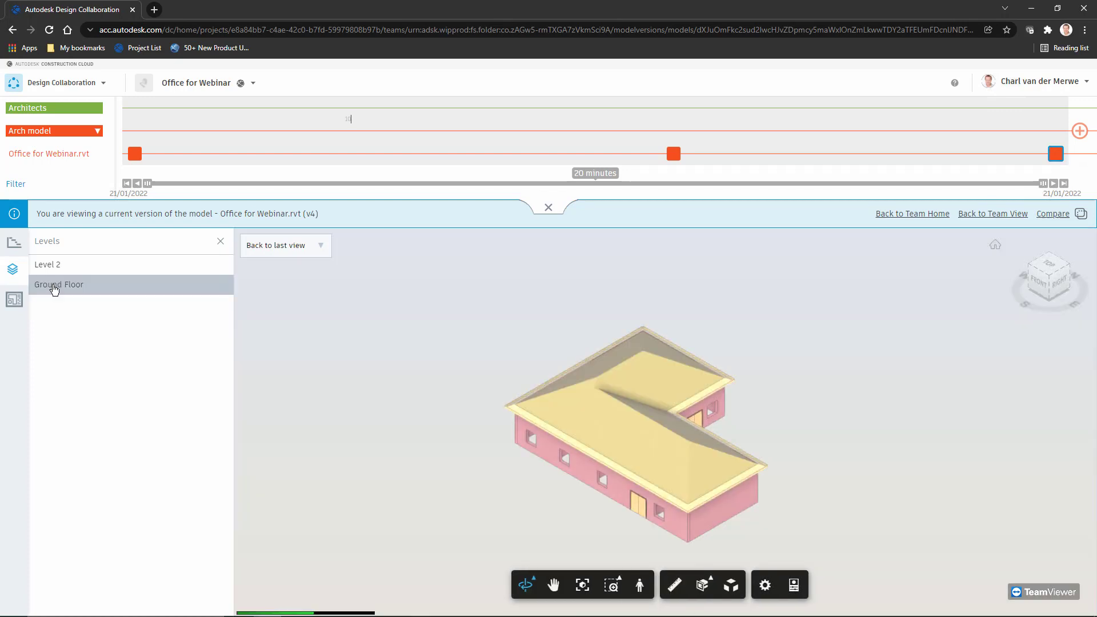
Isolate the Ground Floor level, snap to the top view, and open the Ground Floor plan sheet
left_click(55, 286)
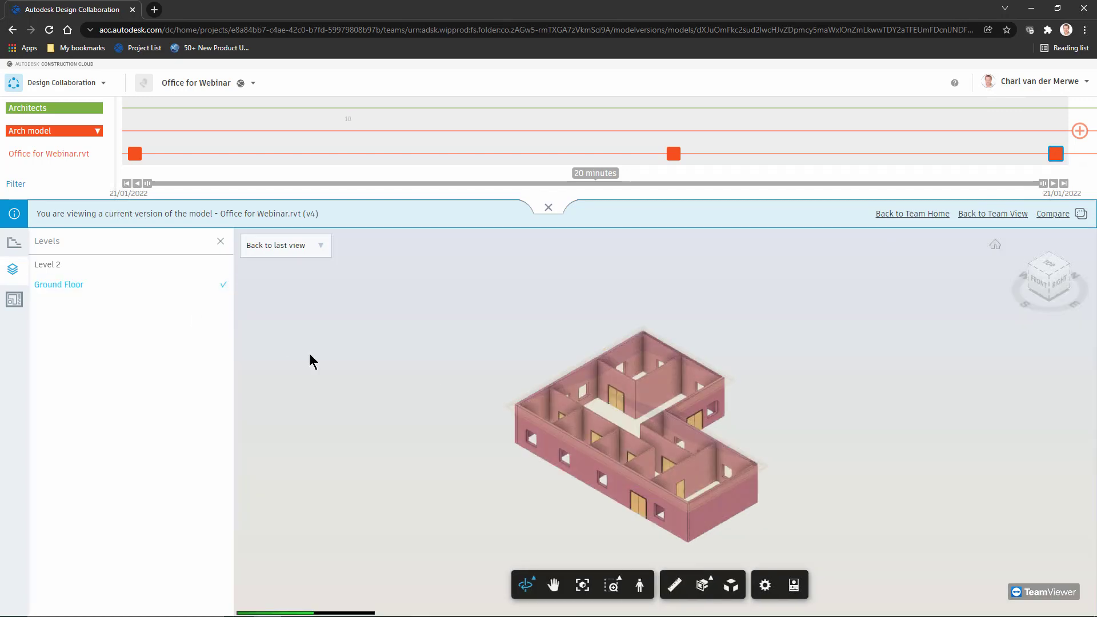
left_click(62, 285)
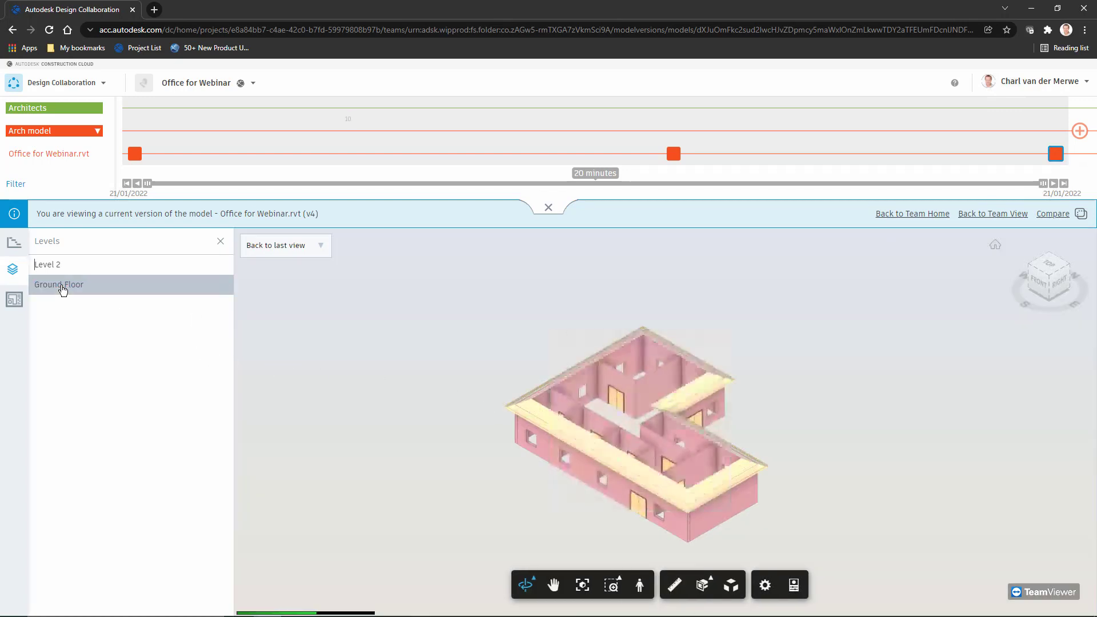
left_click(62, 286)
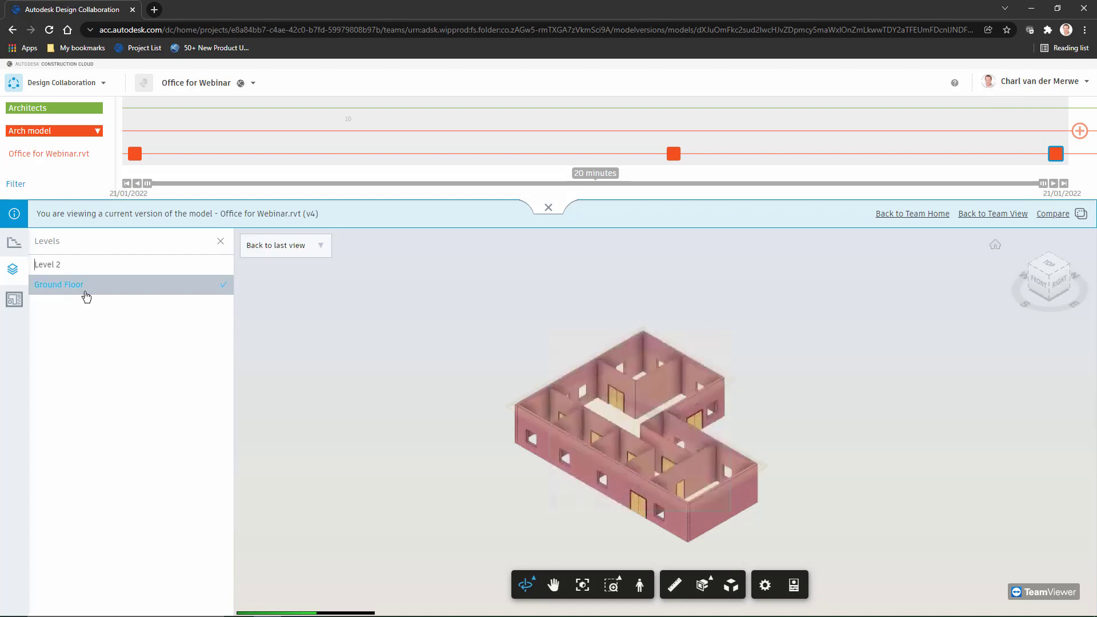
left_click_drag(465, 412, 566, 486)
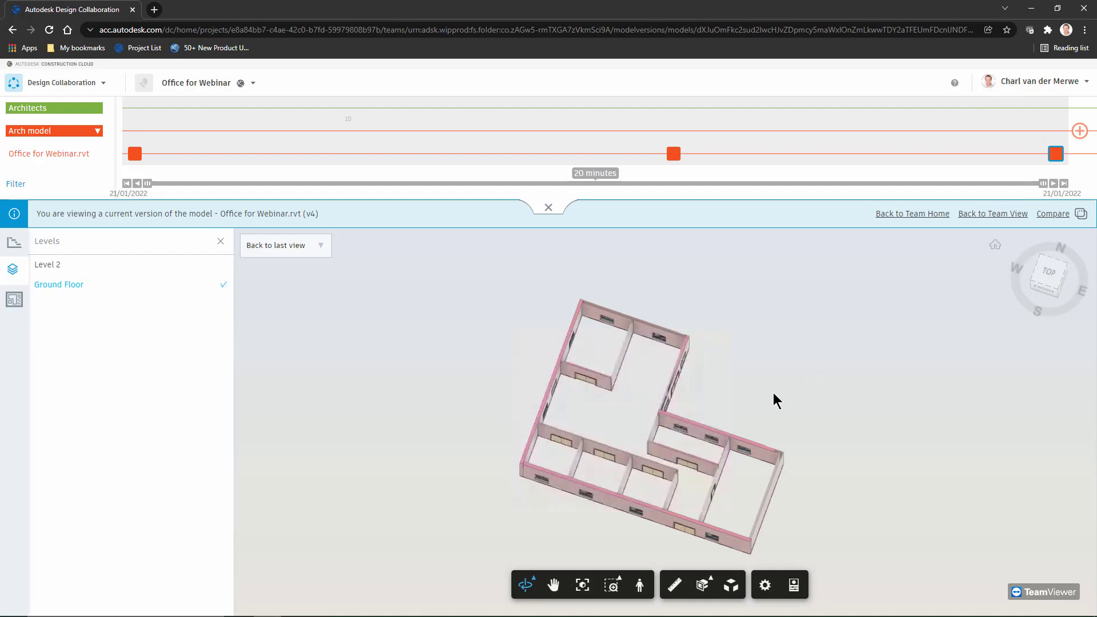
left_click(1045, 266)
left_click(15, 299)
left_click(72, 357)
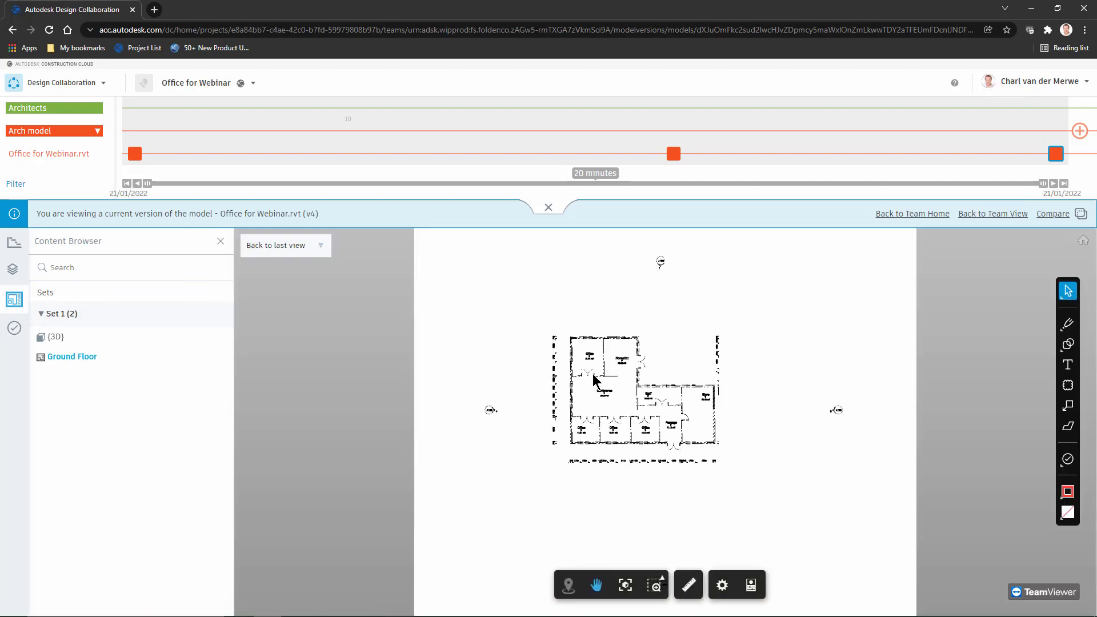
scroll(709, 413, "up", 3)
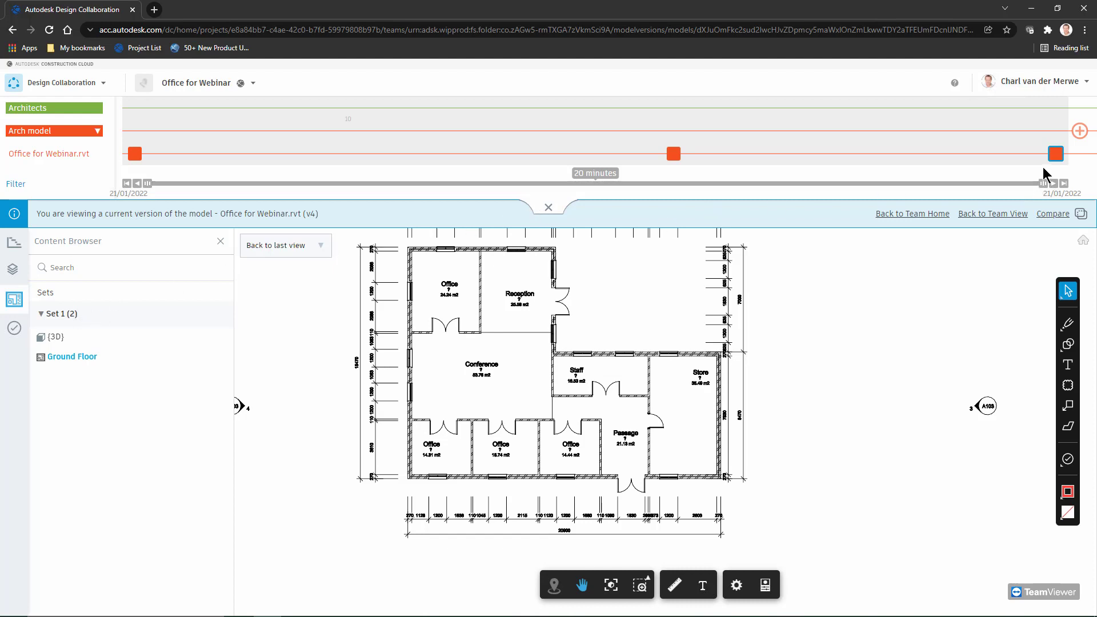
Reopen version 3 from the timeline, collapsing and reopening the timeline panel twice
left_click(675, 155)
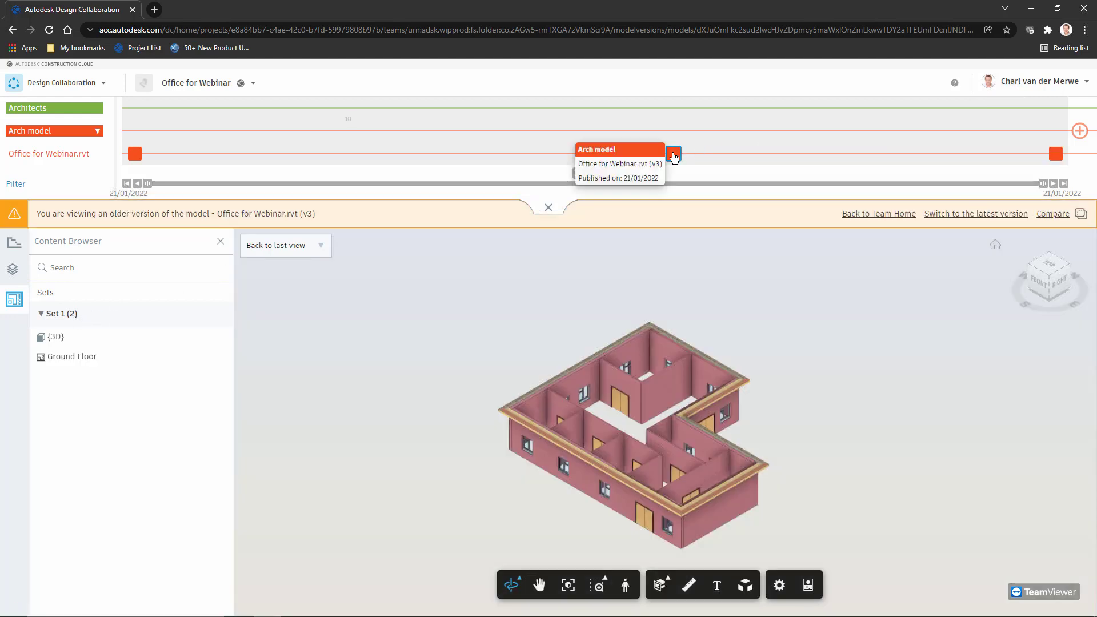
left_click(550, 209)
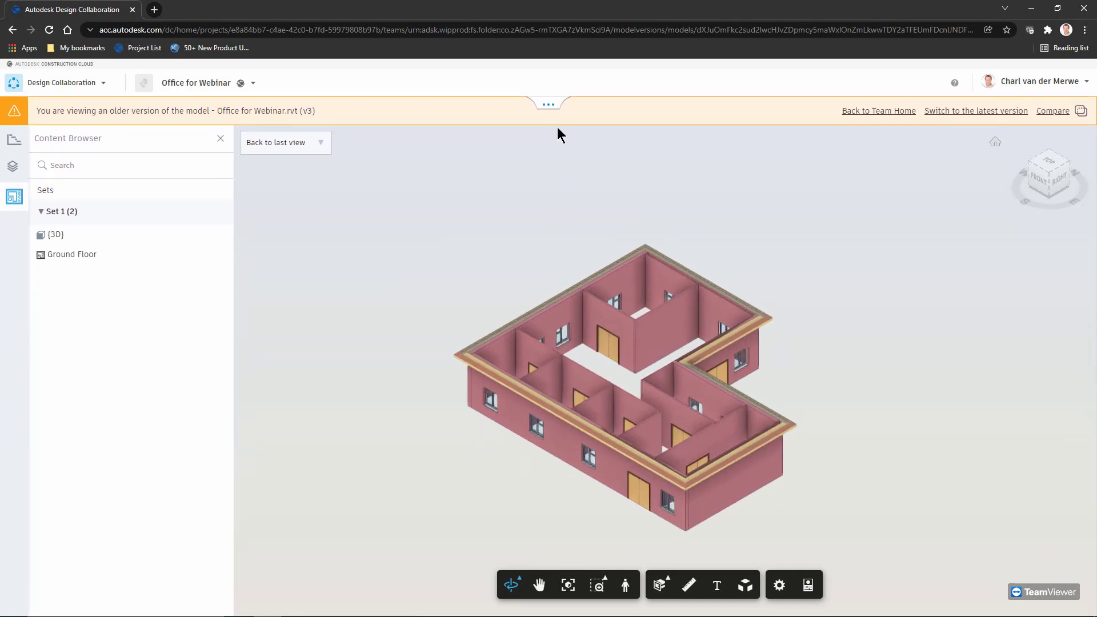
left_click(550, 110)
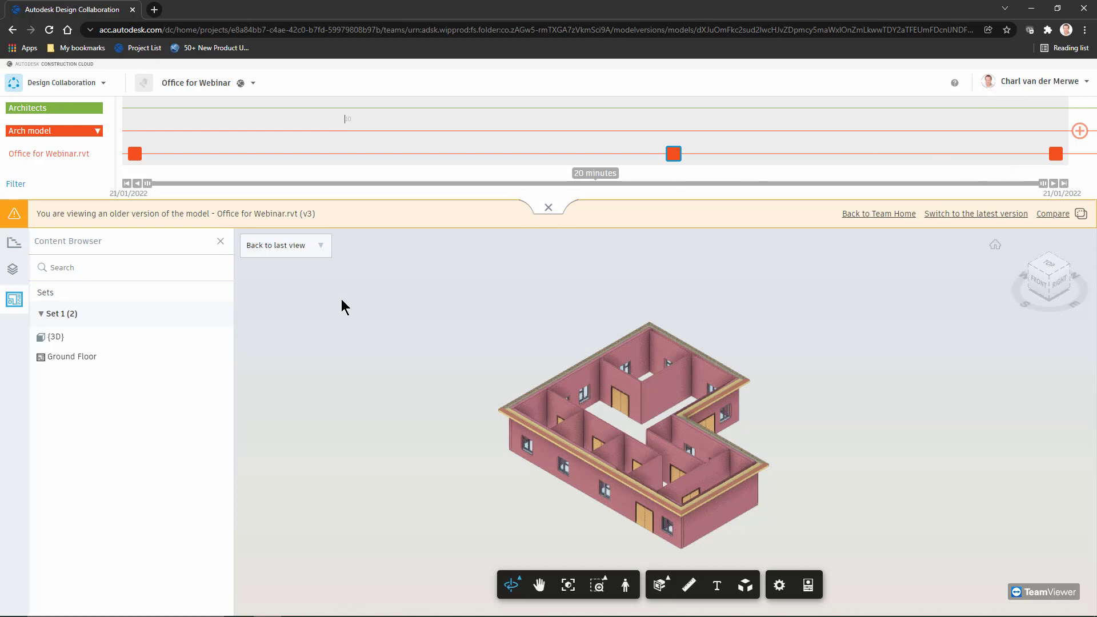
left_click(548, 207)
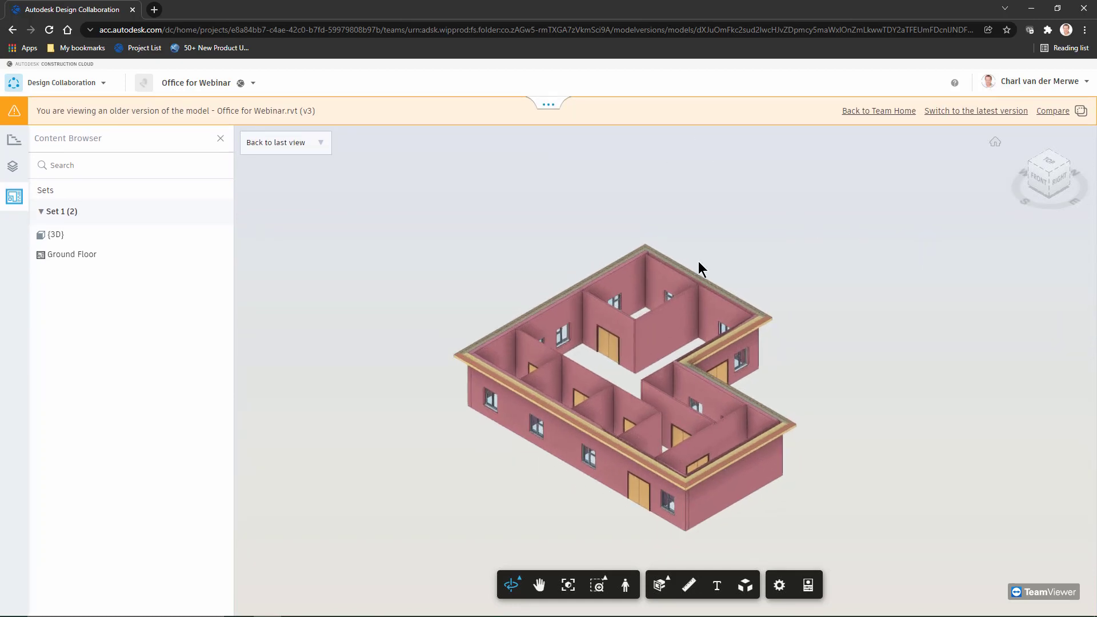
left_click(548, 107)
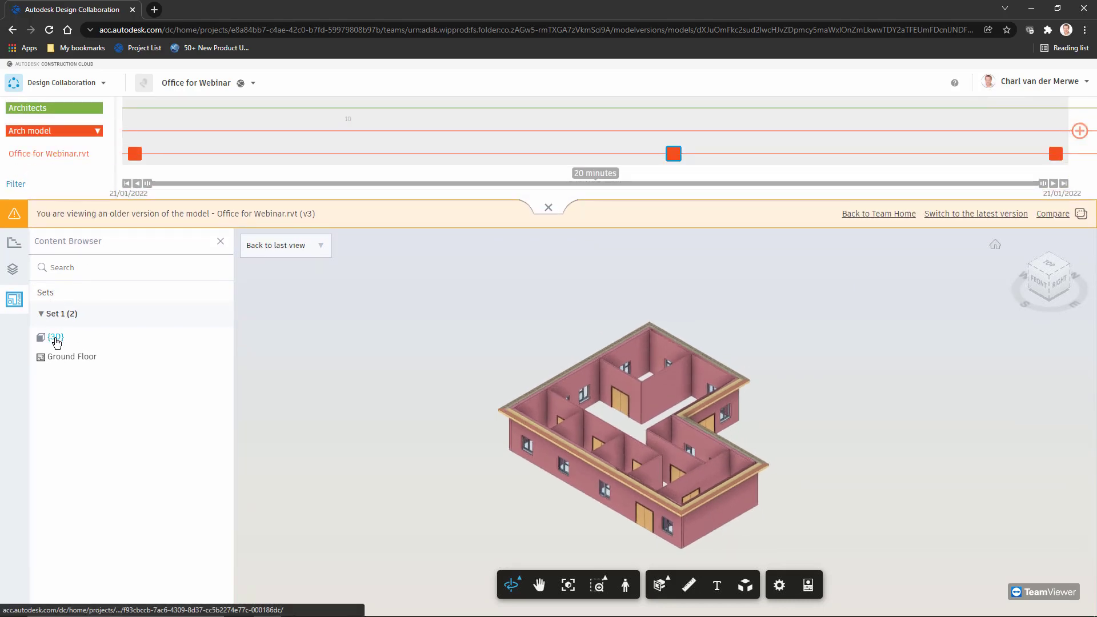
Show the {3D} view of version 3, then switch to the PowerPoint presentation
left_click(55, 338)
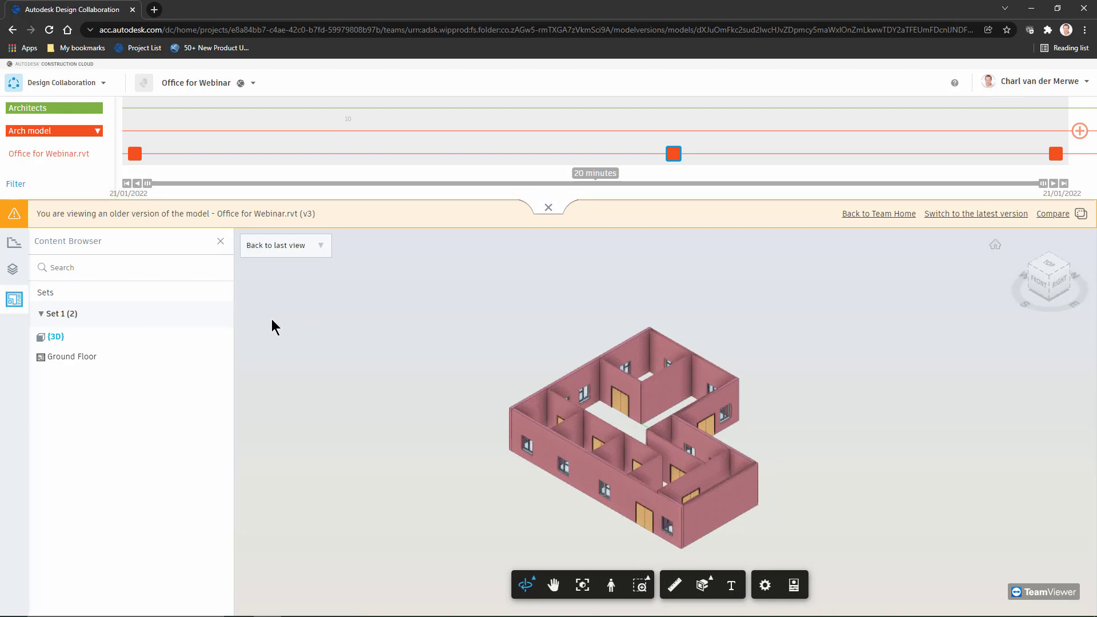
key("alt+Tab")
key("Tab")
key("Tab")
key("Tab")
key("Tab")
key("Tab")
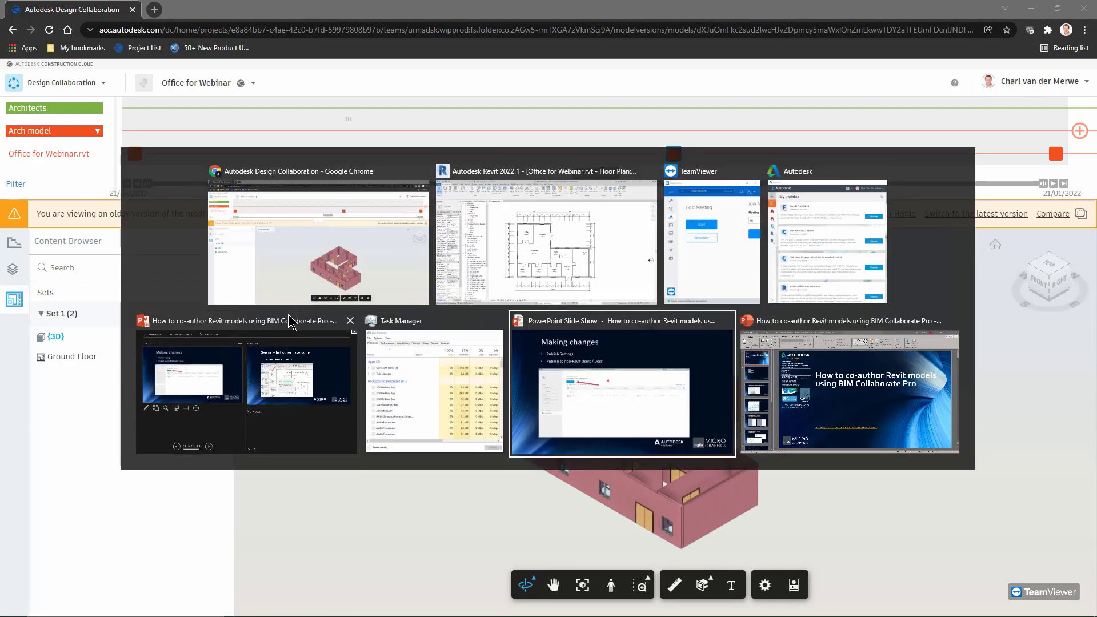